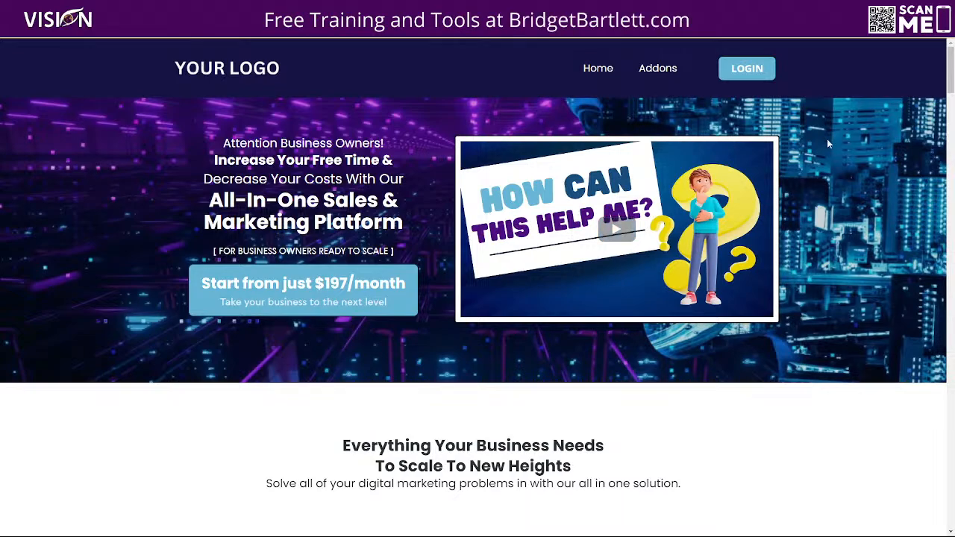
# Step: Look through the demo website template from the hero section through the add-ons to the pricing plans and back
pyautogui.scroll(-10, 863, 162)
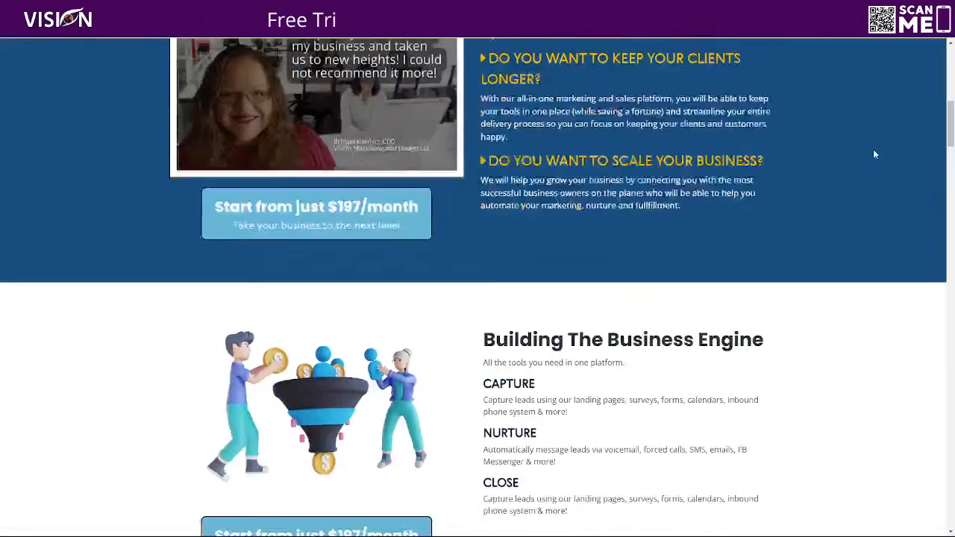
pyautogui.scroll(-15, 878, 152)
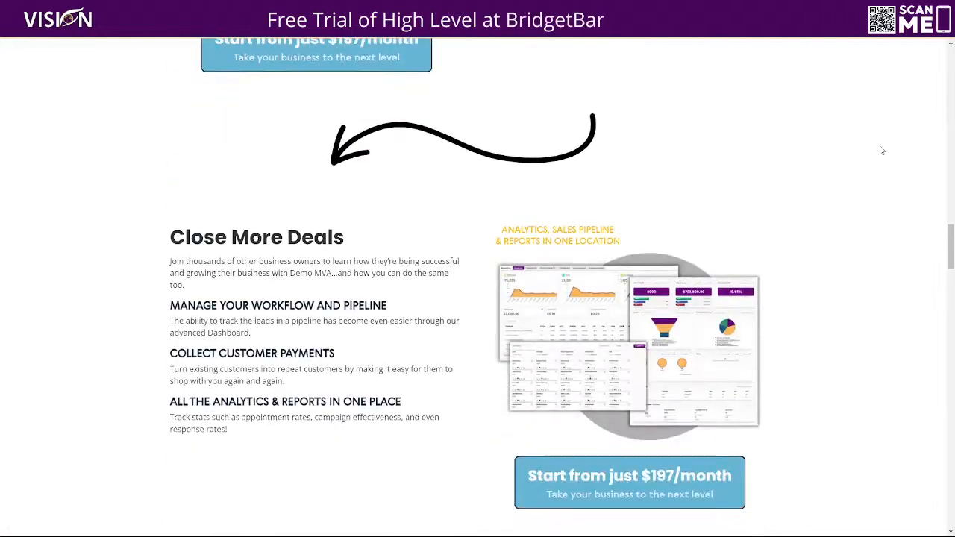
pyautogui.scroll(-12, 882, 149)
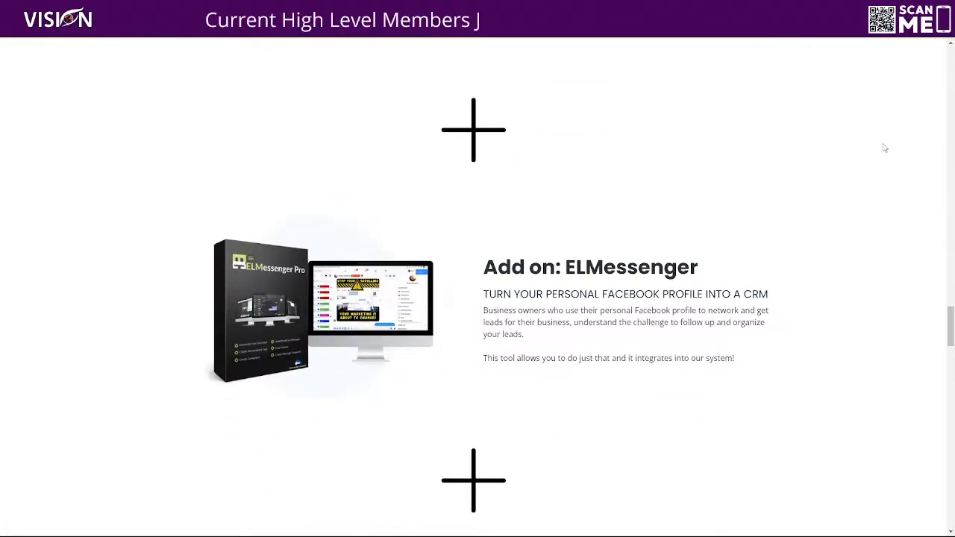
pyautogui.scroll(-6, 886, 151)
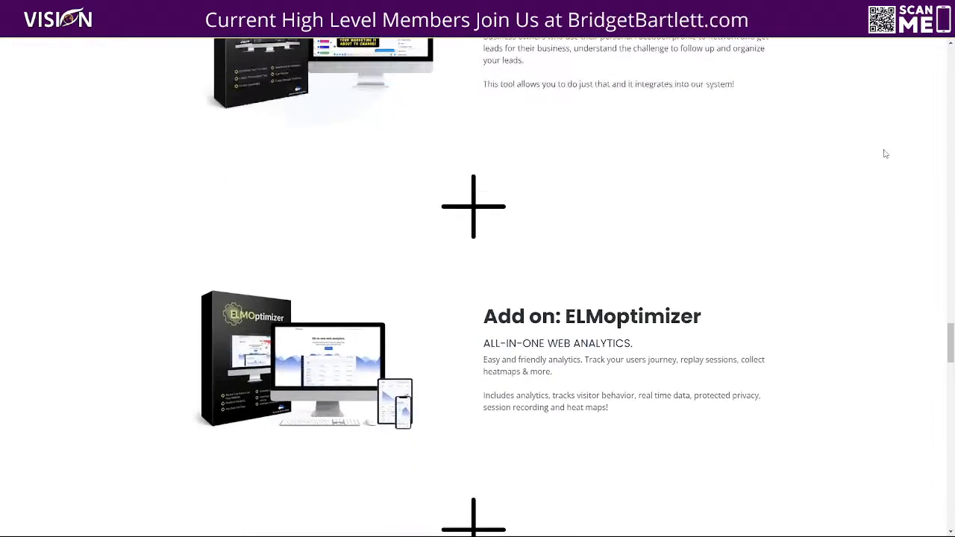
pyautogui.scroll(-3, 885, 153)
pyautogui.scroll(-10, 885, 154)
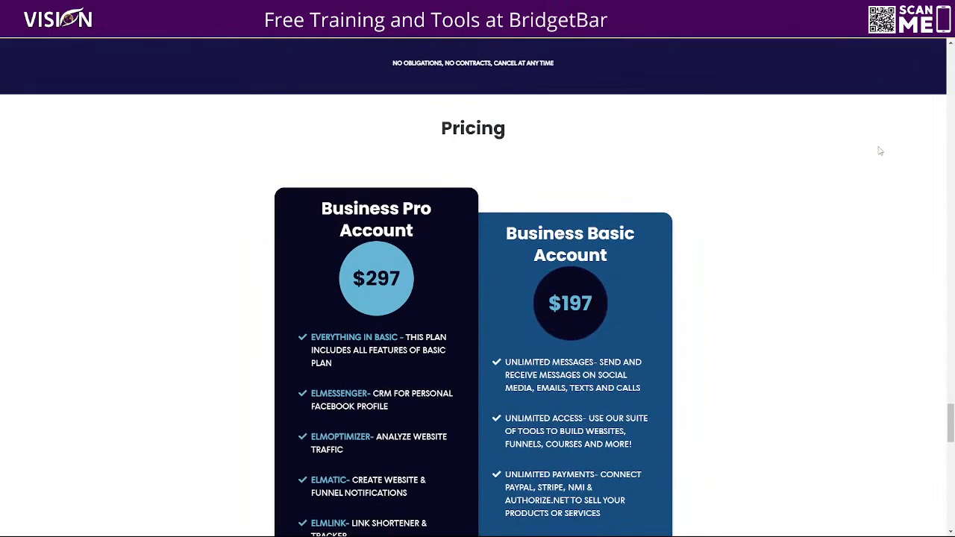
pyautogui.scroll(-1, 894, 183)
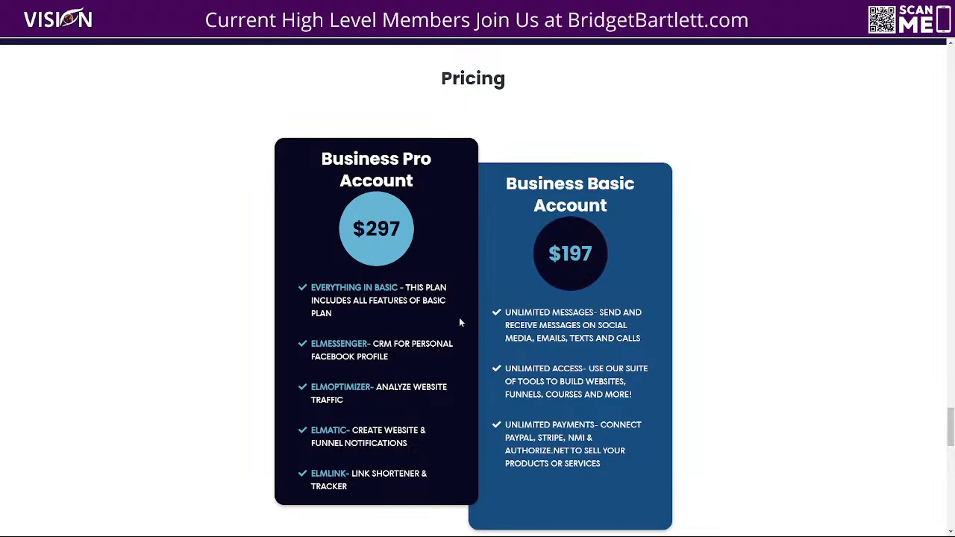
pyautogui.scroll(15, 827, 225)
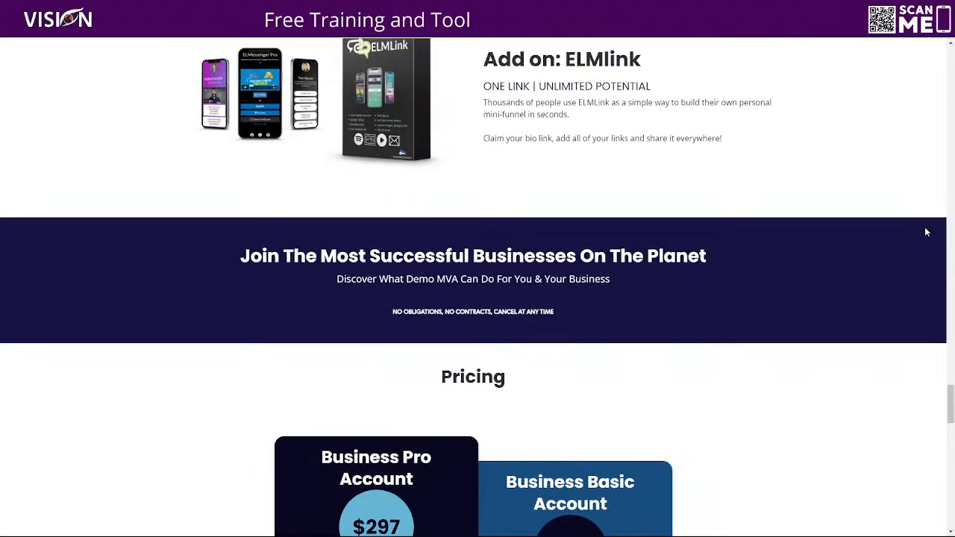
pyautogui.scroll(15, 827, 225)
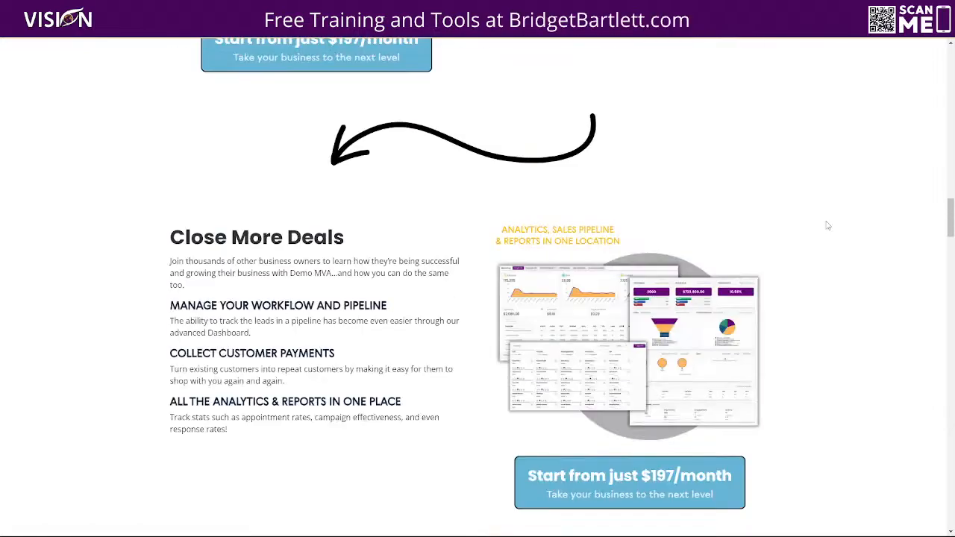
pyautogui.scroll(5, 822, 225)
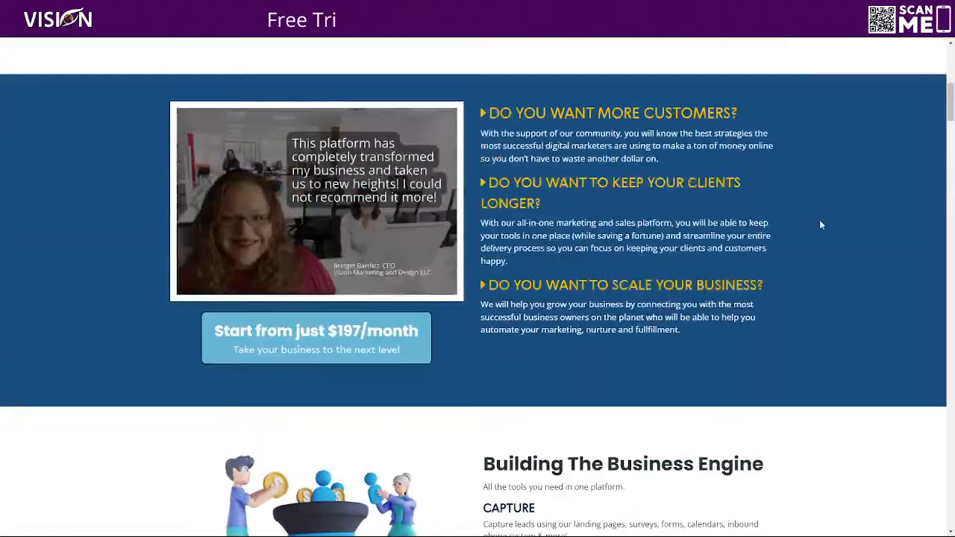
pyautogui.scroll(1, 710, 149)
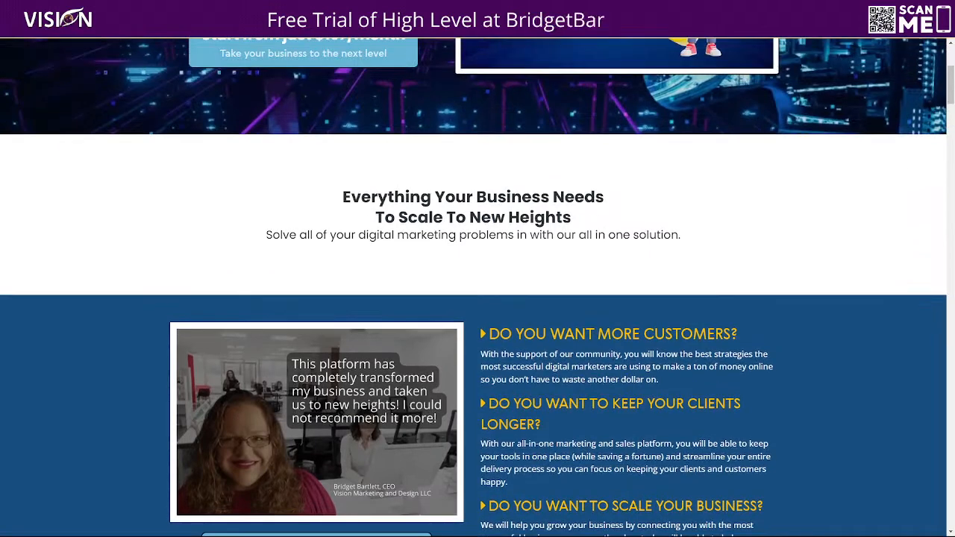
# Step: Open myvisionagency.com in a new browser tab
pyautogui.hotkey('ctrl', 't')
pyautogui.write('myvisoj')
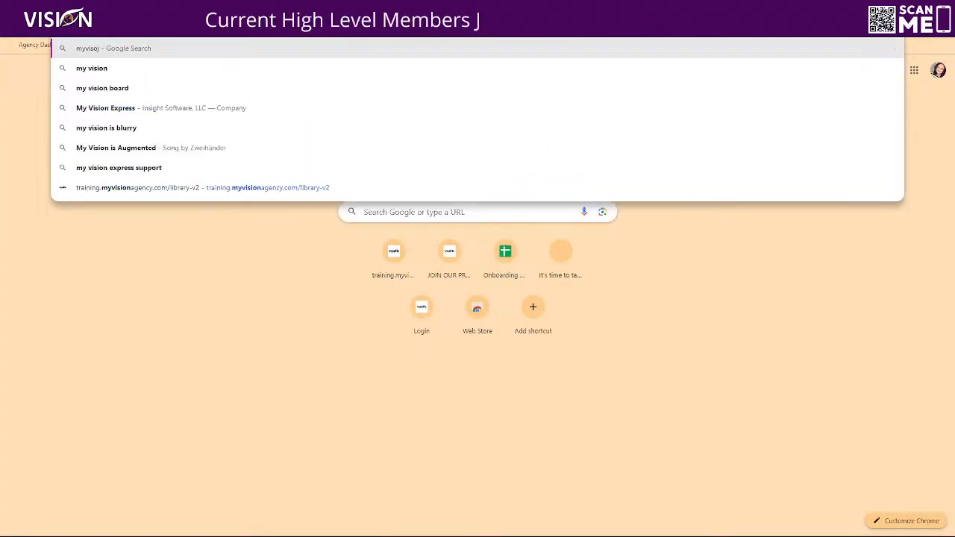
pyautogui.press('BackSpace')
pyautogui.write('nagen')
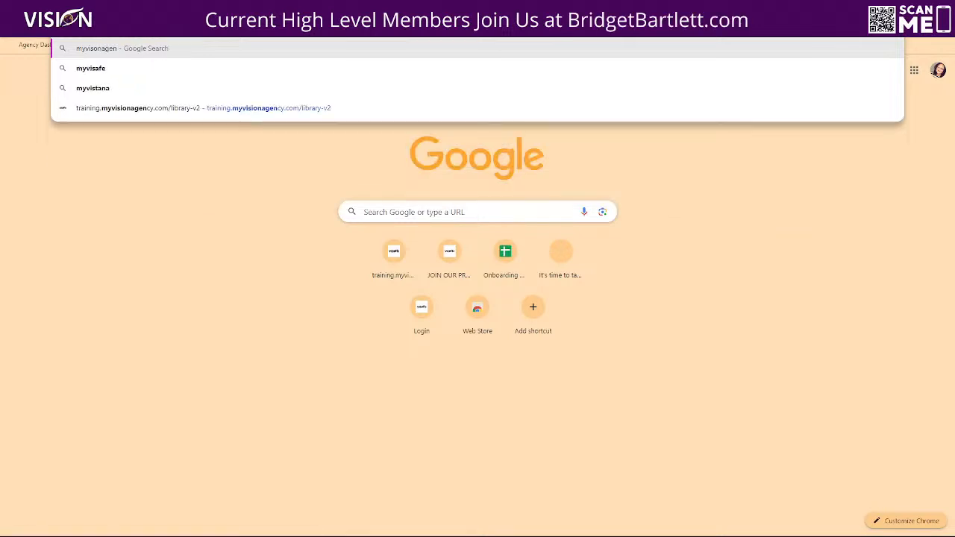
pyautogui.write('cy.com')
pyautogui.press('Return')
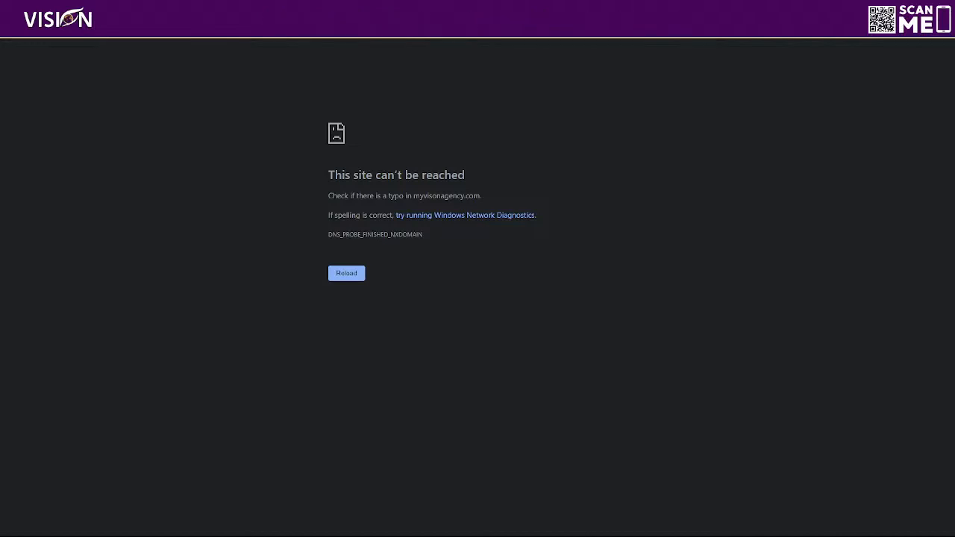
pyautogui.write('isionagency.com')
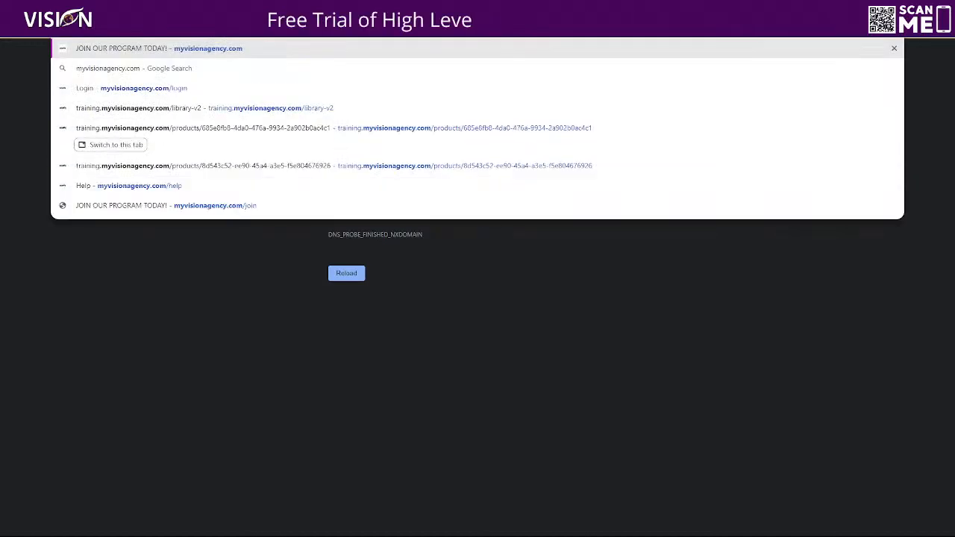
pyautogui.press('Return')
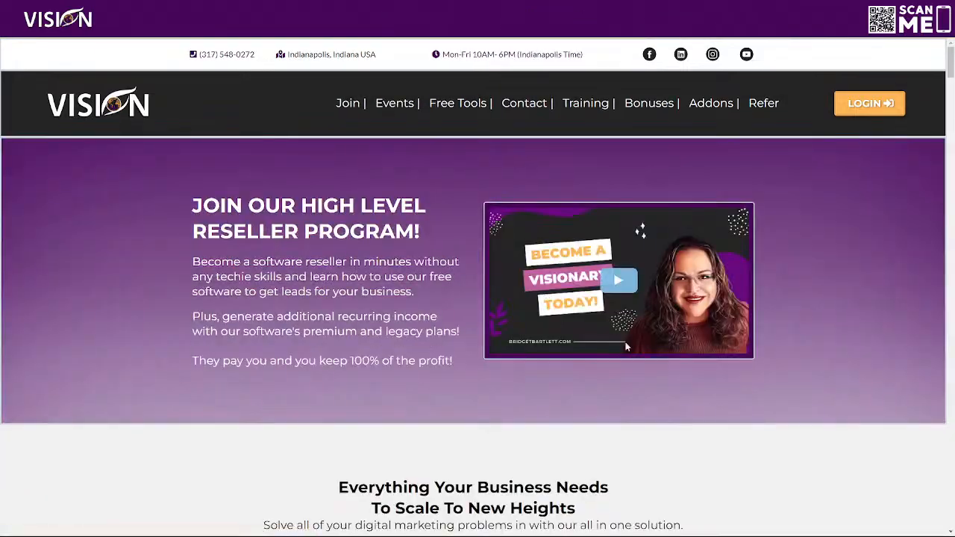
# Step: Find the Done For You Setup section on the reseller page and open the demo website template from it
pyautogui.scroll(-20, 627, 346)
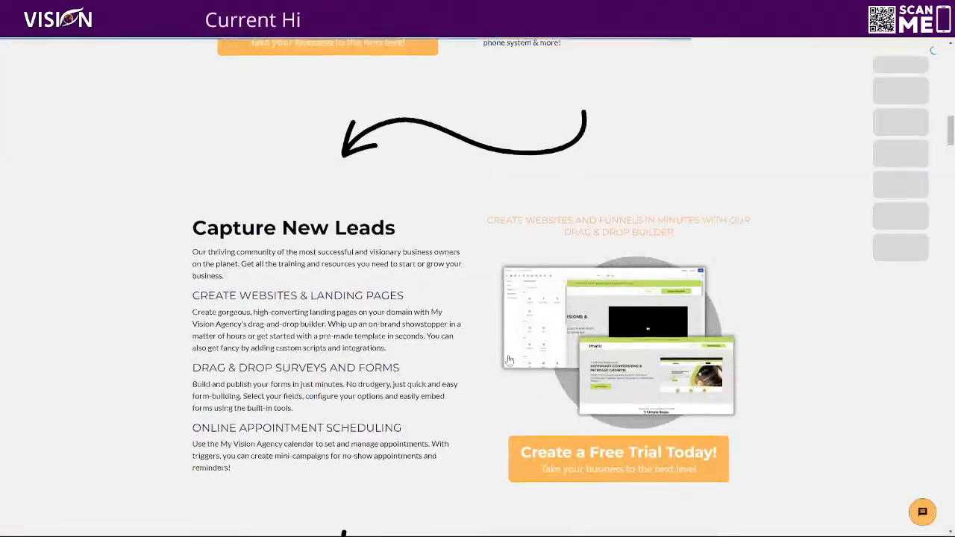
pyautogui.scroll(-15, 471, 368)
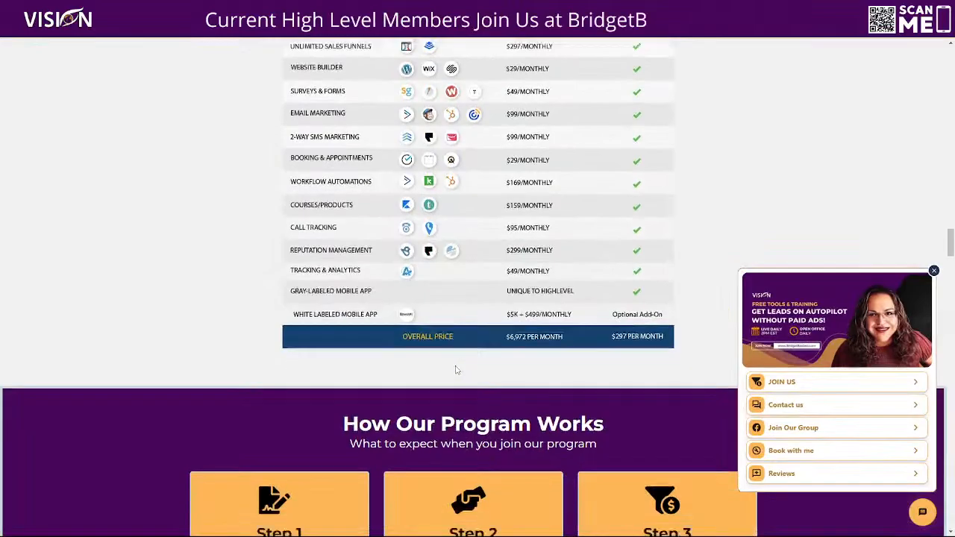
pyautogui.scroll(-15, 444, 366)
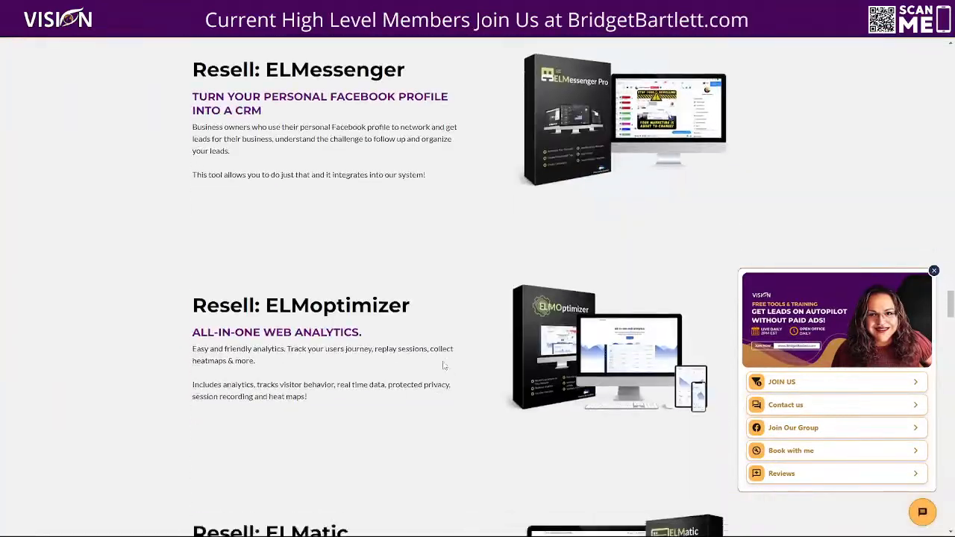
pyautogui.scroll(3, 450, 367)
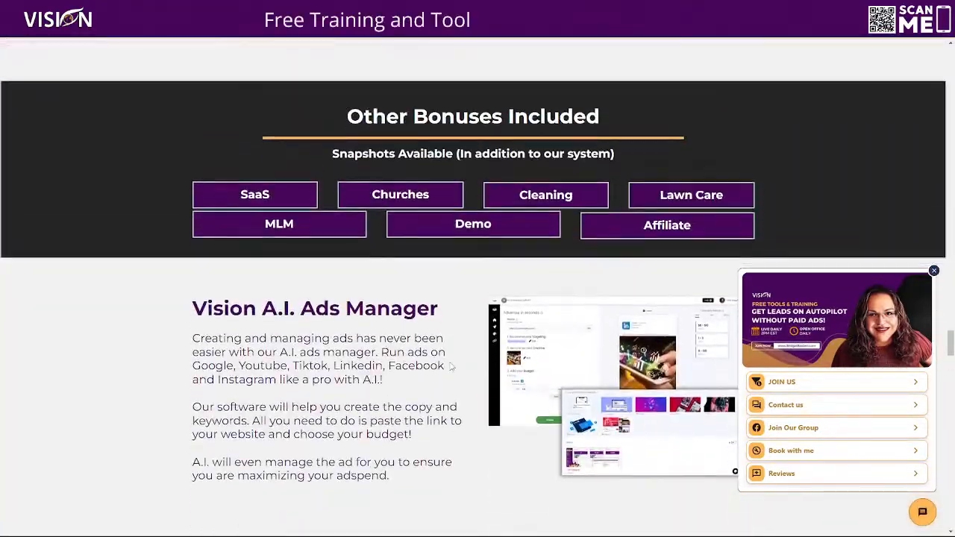
pyautogui.scroll(-9, 450, 366)
pyautogui.scroll(-12, 450, 366)
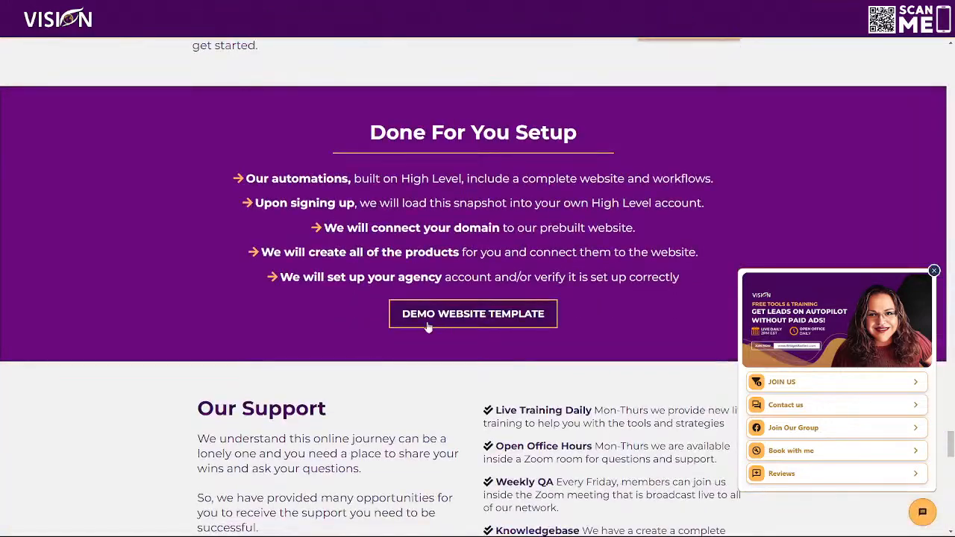
pyautogui.click(452, 315)
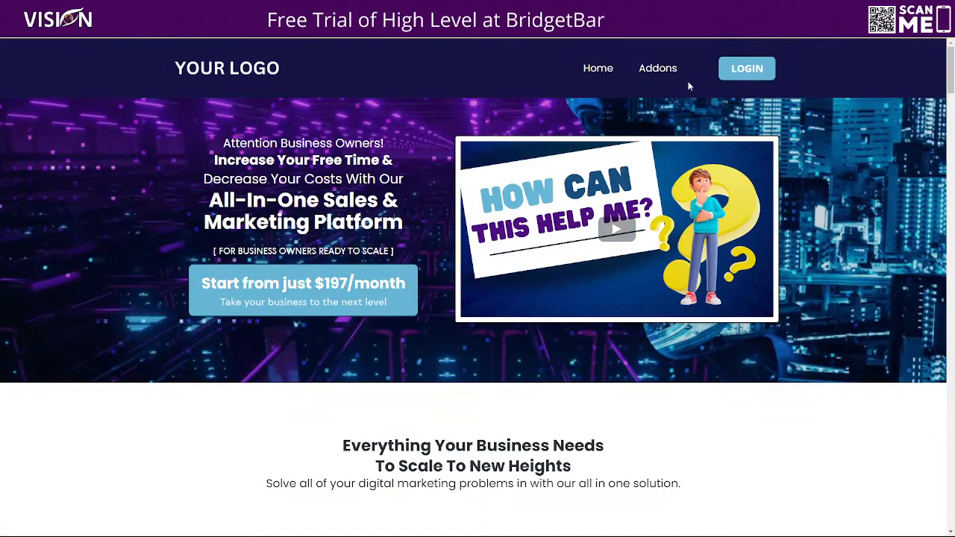
# Step: Open the Elmessenger add-on page of the demo website and look over its intro and four-step section
pyautogui.moveTo(664, 71)
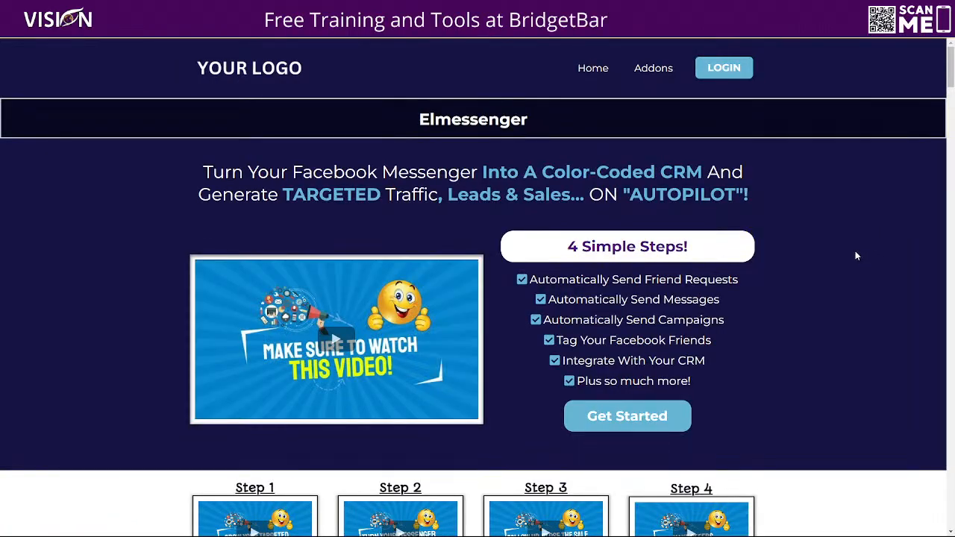
pyautogui.scroll(-2, 852, 260)
pyautogui.scroll(-1, 851, 259)
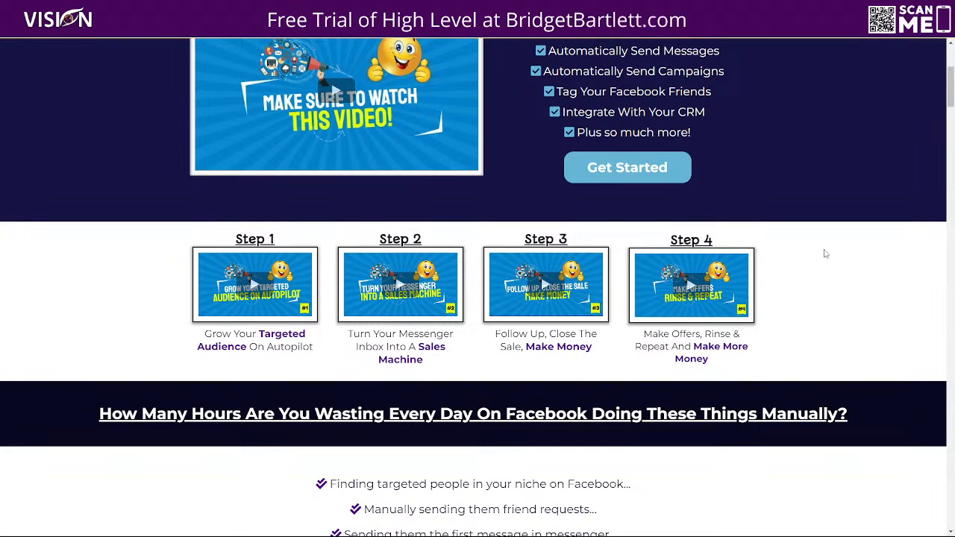
pyautogui.scroll(2, 822, 255)
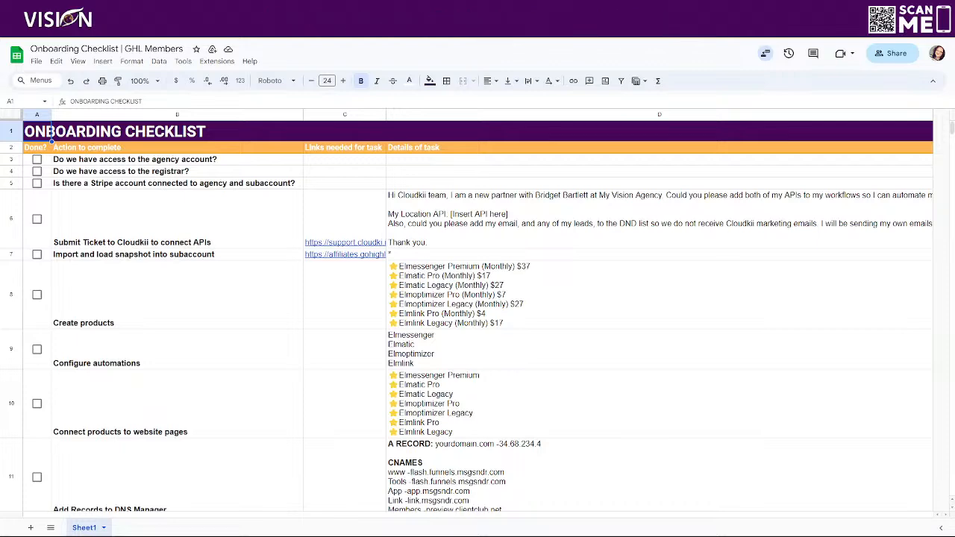
# Step: Review the onboarding tasks in the Onboarding Checklist | GHL Members spreadsheet
pyautogui.scroll(-3, 590, 277)
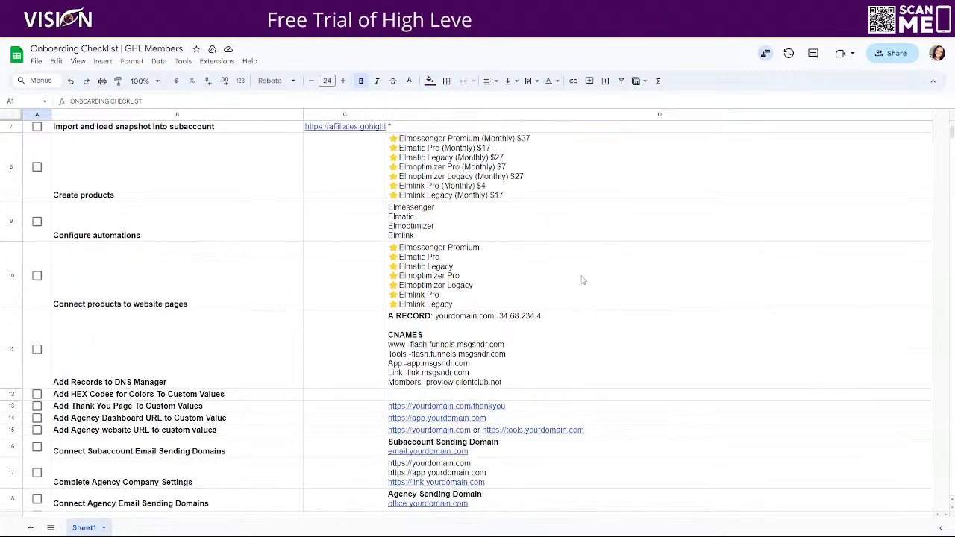
pyautogui.scroll(3, 601, 312)
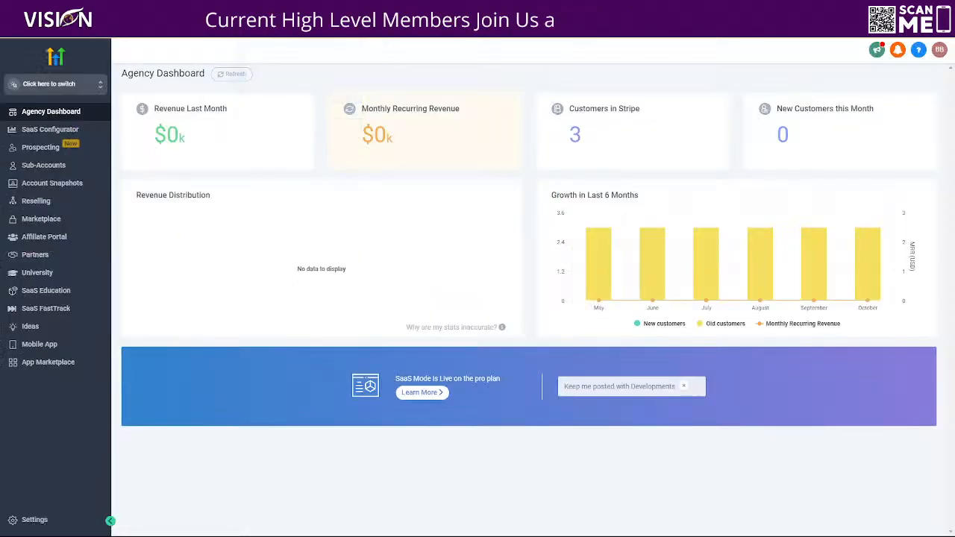
# Step: Switch from the agency account to Demo Subaccount and open its payment integrations to check the Stripe connection
pyautogui.click(317, 30)
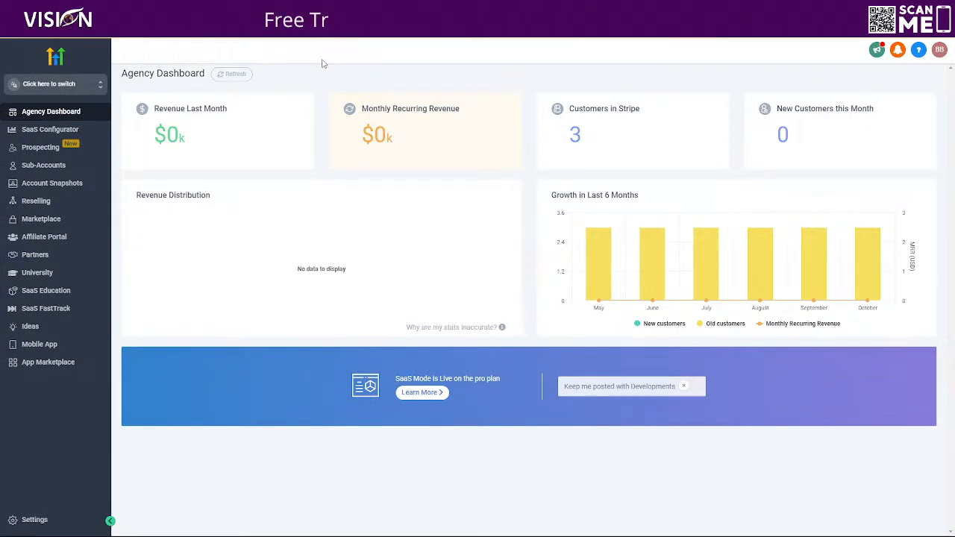
pyautogui.click(45, 84)
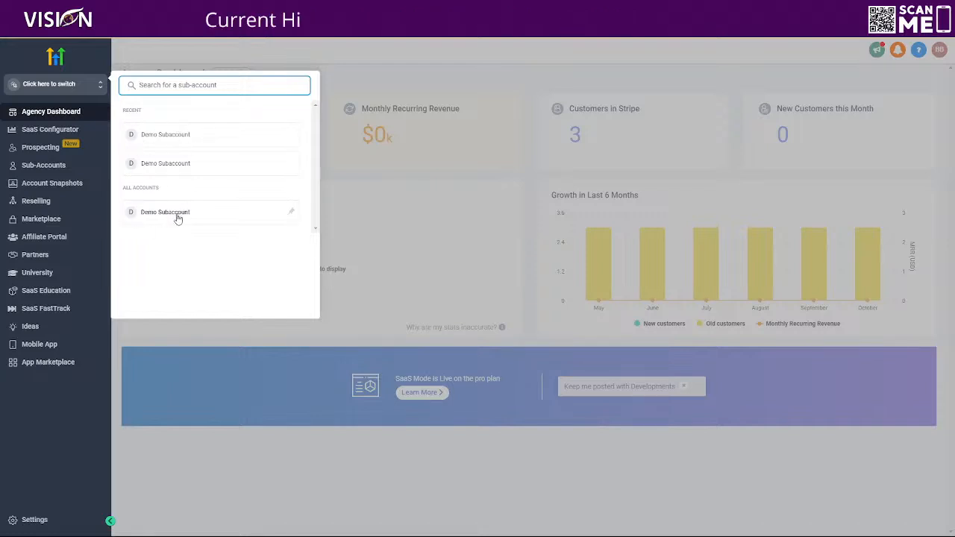
pyautogui.click(33, 166)
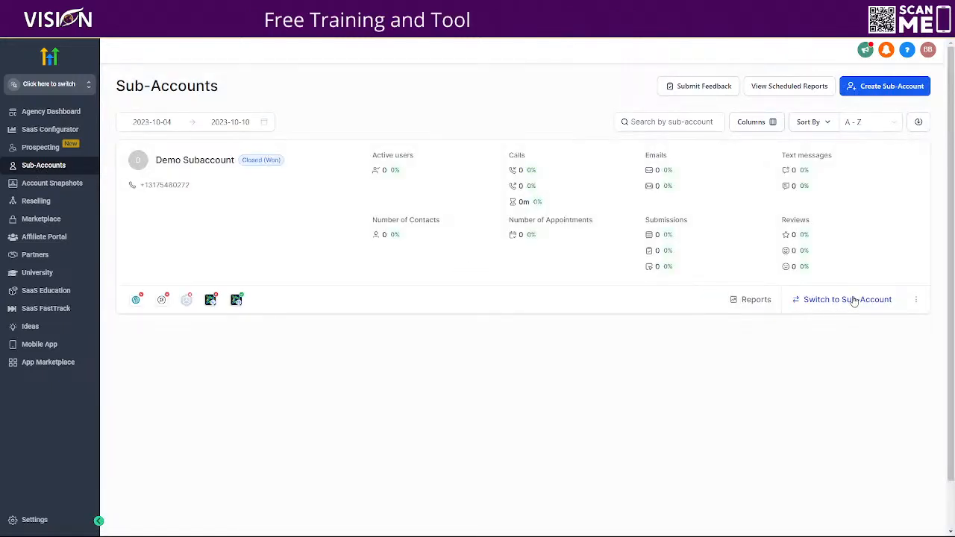
pyautogui.click(848, 300)
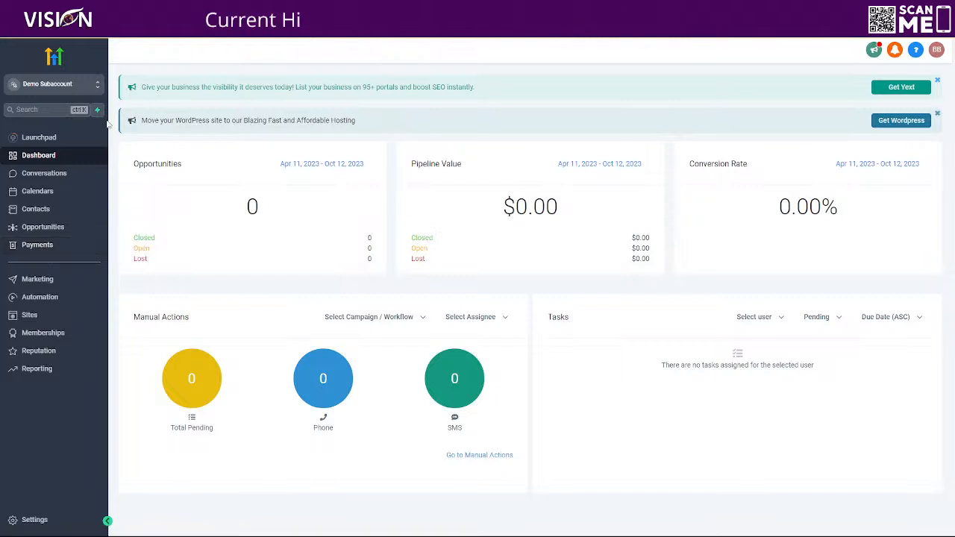
pyautogui.click(37, 244)
pyautogui.click(613, 72)
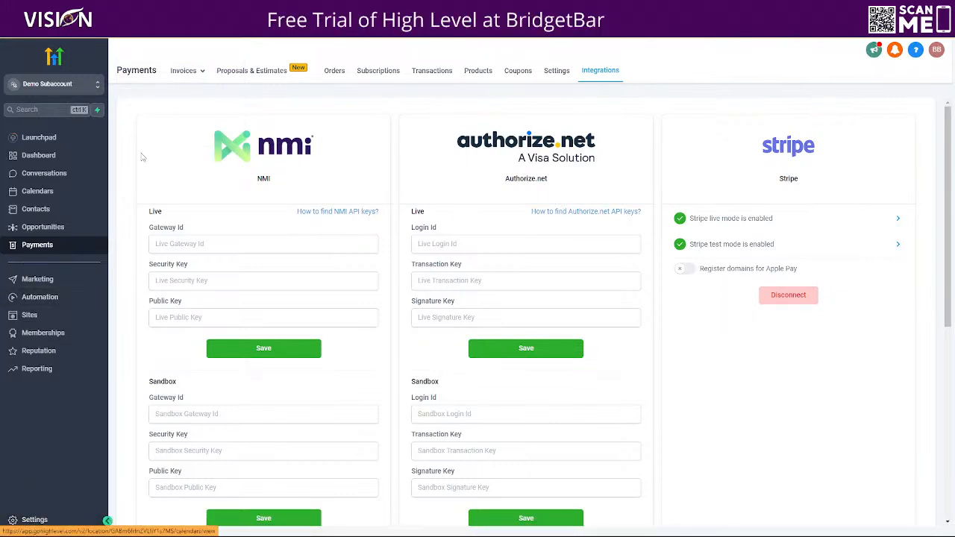
# Step: Copy the API key from Demo Subaccount's business profile settings and return to the Onboarding Checklist spreadsheet
pyautogui.click(15, 519)
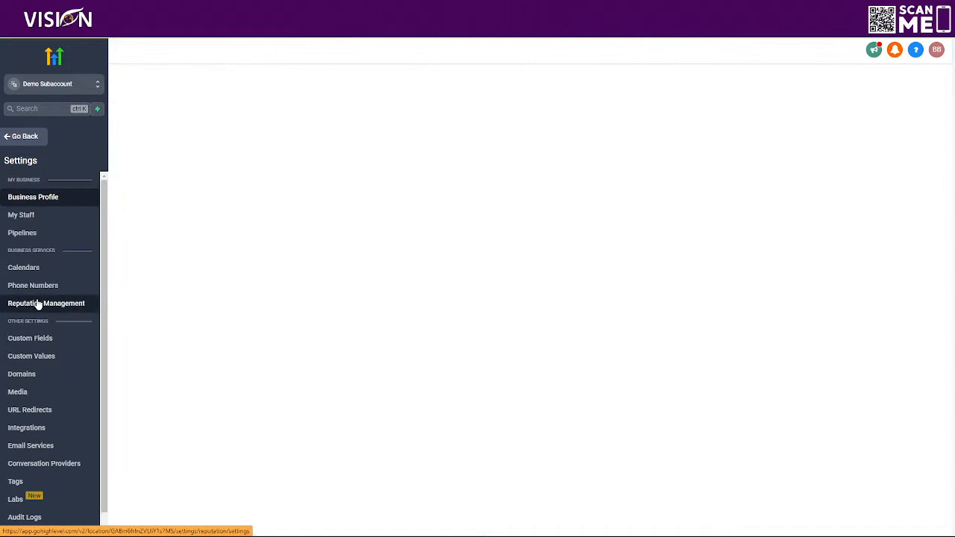
pyautogui.scroll(-2, 403, 321)
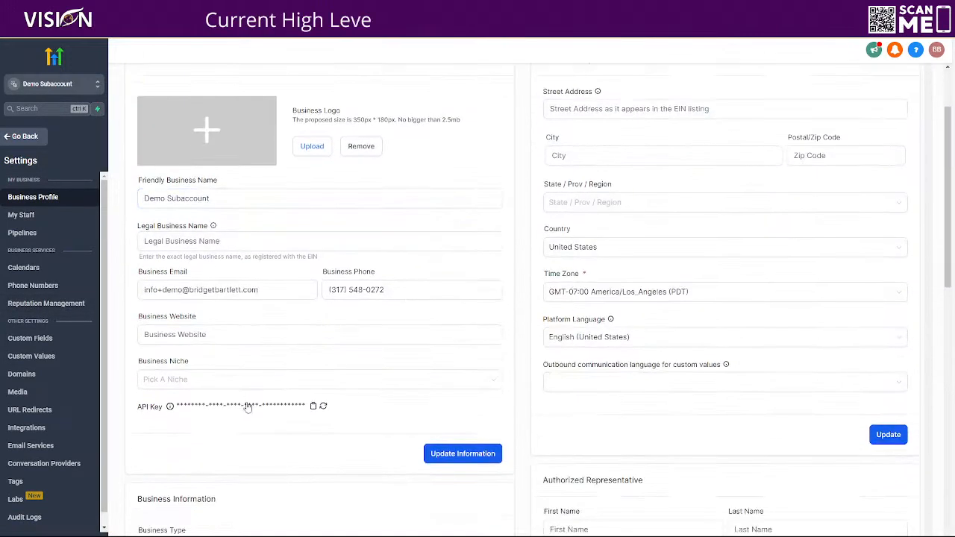
pyautogui.click(313, 406)
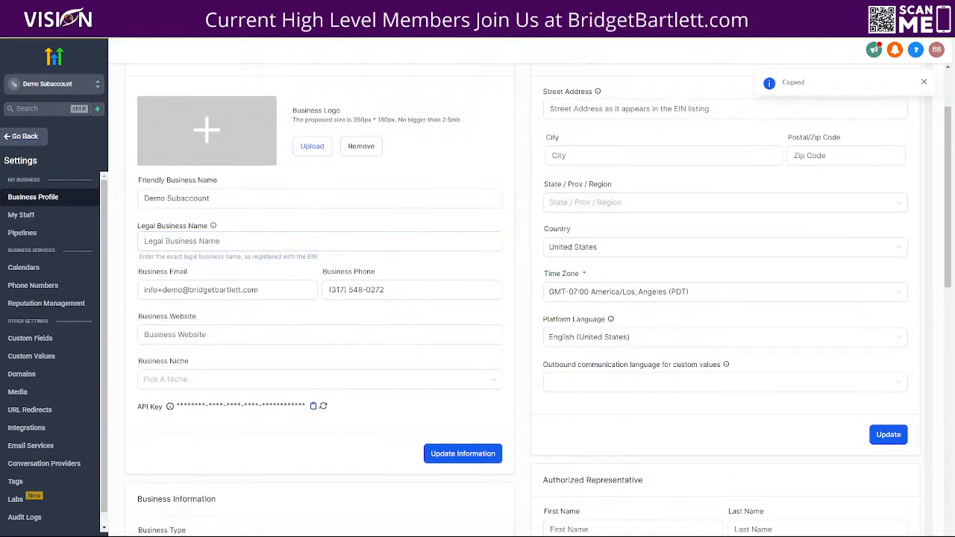
pyautogui.click(165, 12)
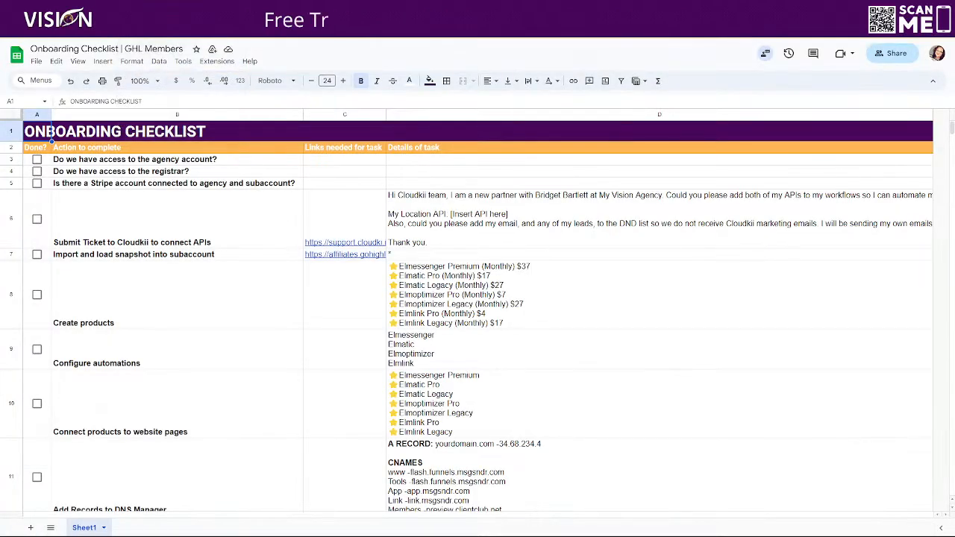
# Step: Open the Cloudkii support request link from the ticket task and copy that task's message template from the details column
pyautogui.moveTo(336, 246)
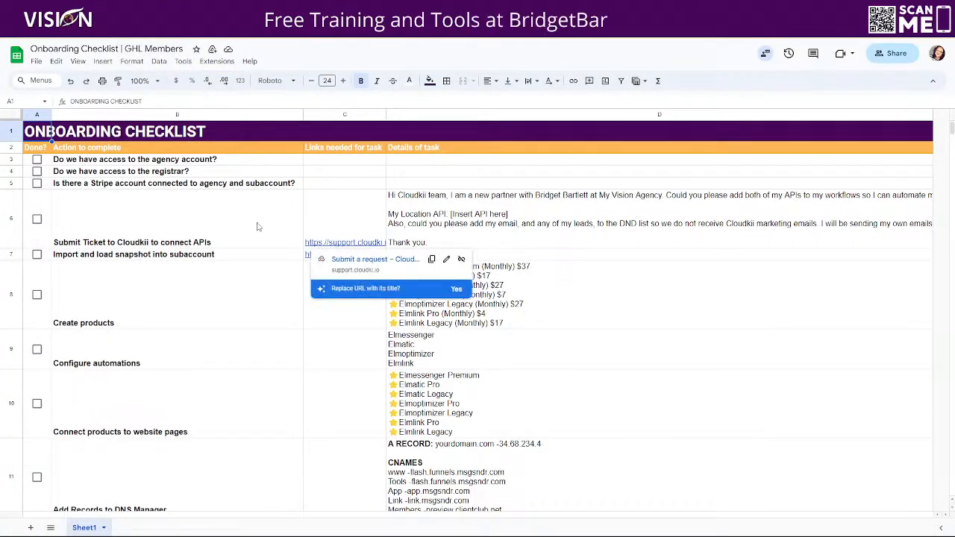
pyautogui.click(345, 245)
pyautogui.click(348, 261)
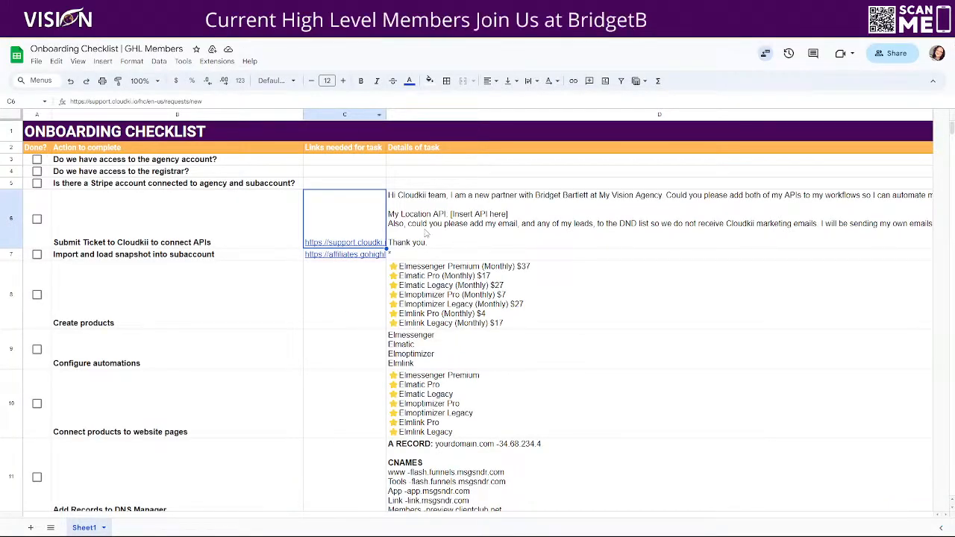
pyautogui.click(409, 222)
pyautogui.doubleClick(409, 222)
pyautogui.moveTo(389, 194); pyautogui.dragTo(463, 271)
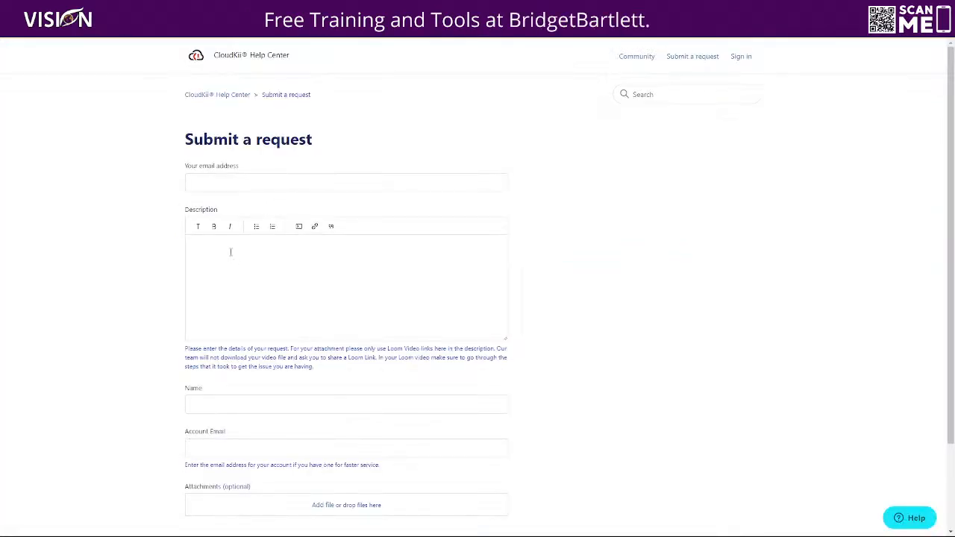
# Step: Paste the template into the support request's Description and replace the [Insert API here] placeholder with the copied API key
pyautogui.click(230, 251)
pyautogui.hotkey('ctrl', 'v')
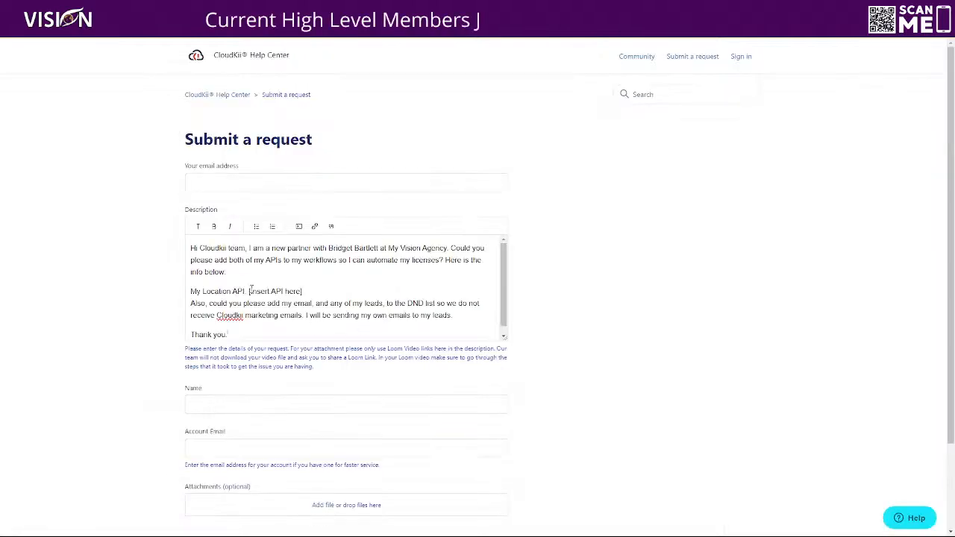
pyautogui.moveTo(249, 292); pyautogui.dragTo(312, 293)
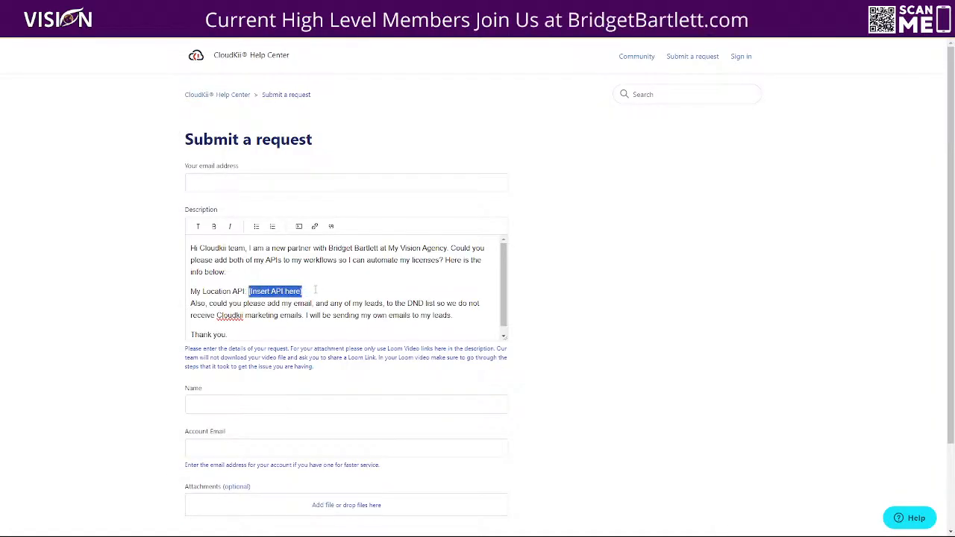
pyautogui.hotkey('ctrl', 'v')
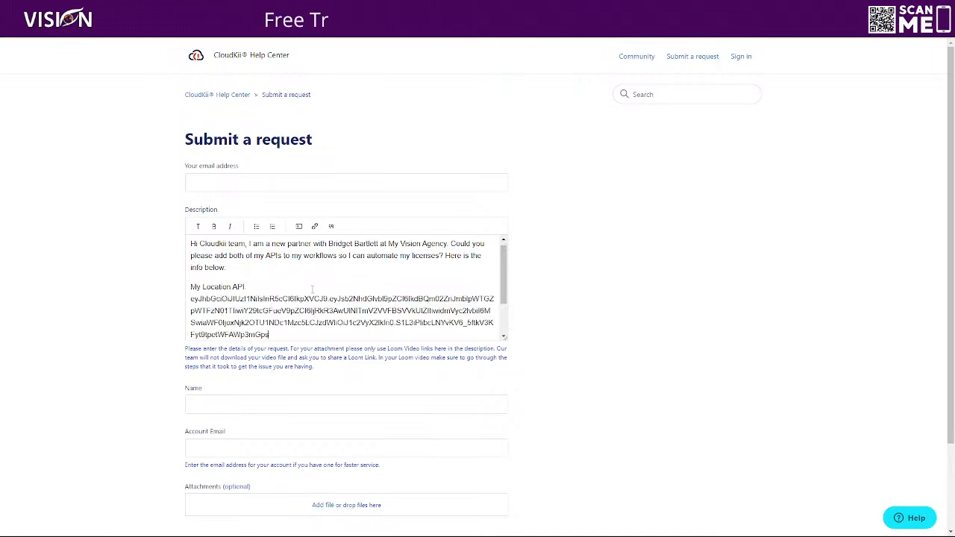
pyautogui.scroll(-1, 407, 317)
pyautogui.scroll(2, 407, 317)
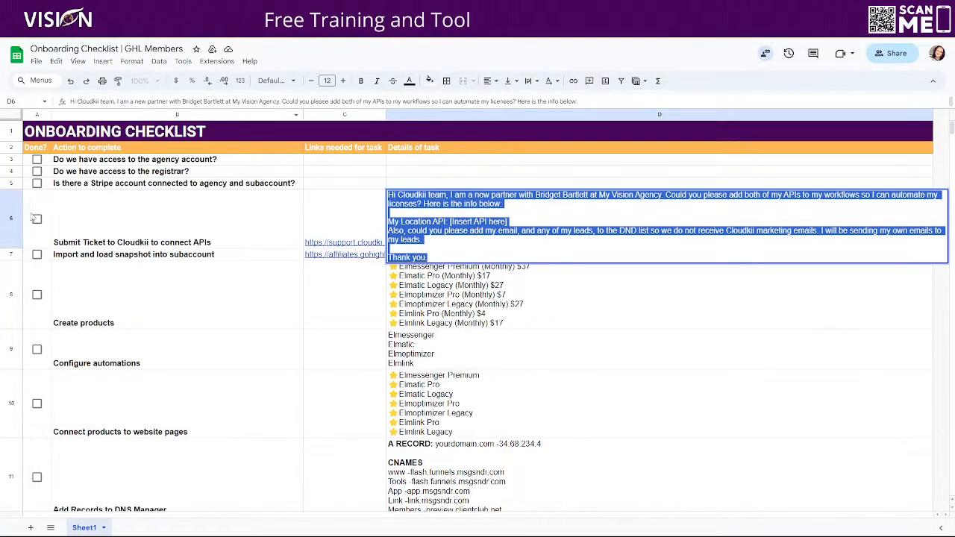
# Step: Return to the onboarding checklist and mark the agency access, registrar access, Stripe connection and Cloudkii ticket tasks as done
pyautogui.click(37, 159)
pyautogui.click(37, 171)
pyautogui.click(36, 183)
pyautogui.click(36, 218)
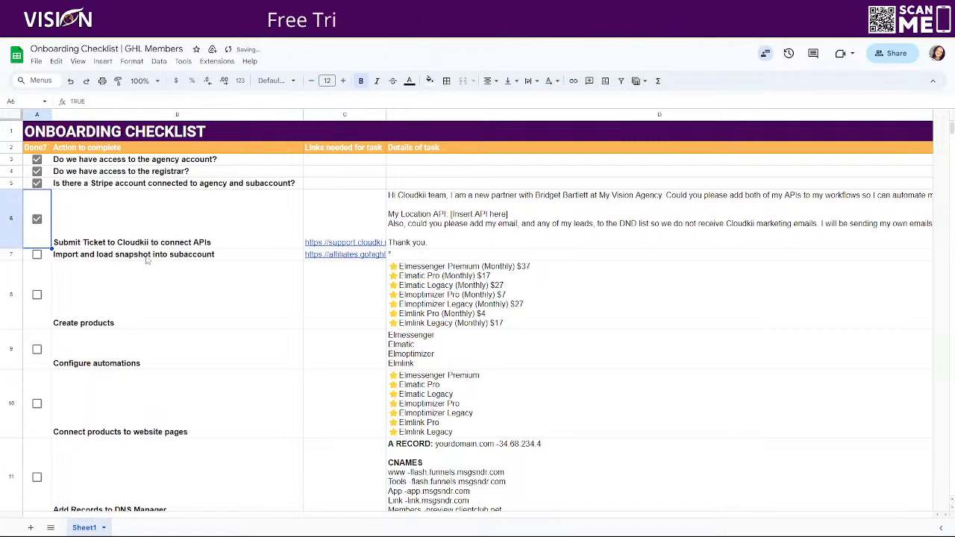
# Step: Open the affiliate link of the "Import and load snapshot into subaccount" task and import the shared snapshot into the agency account
pyautogui.click(354, 257)
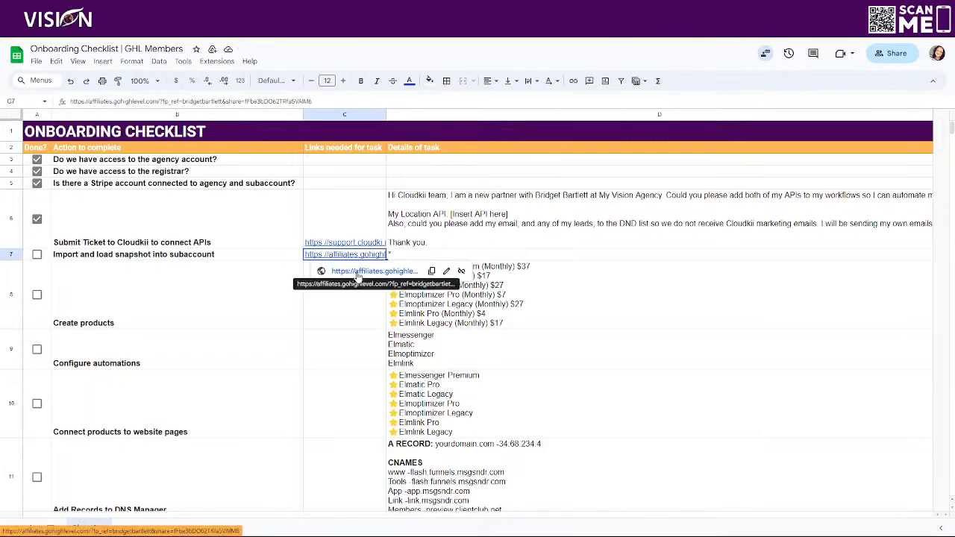
pyautogui.click(351, 271)
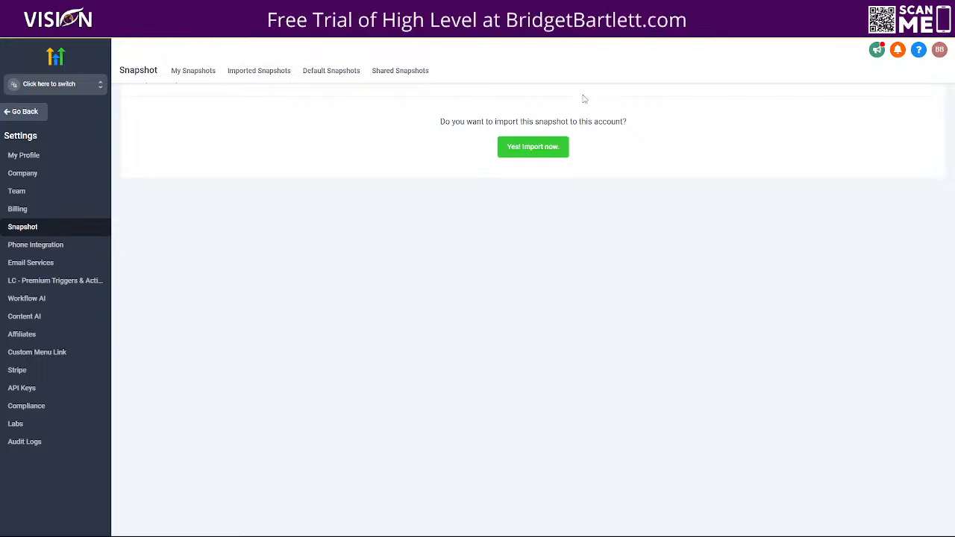
pyautogui.click(527, 153)
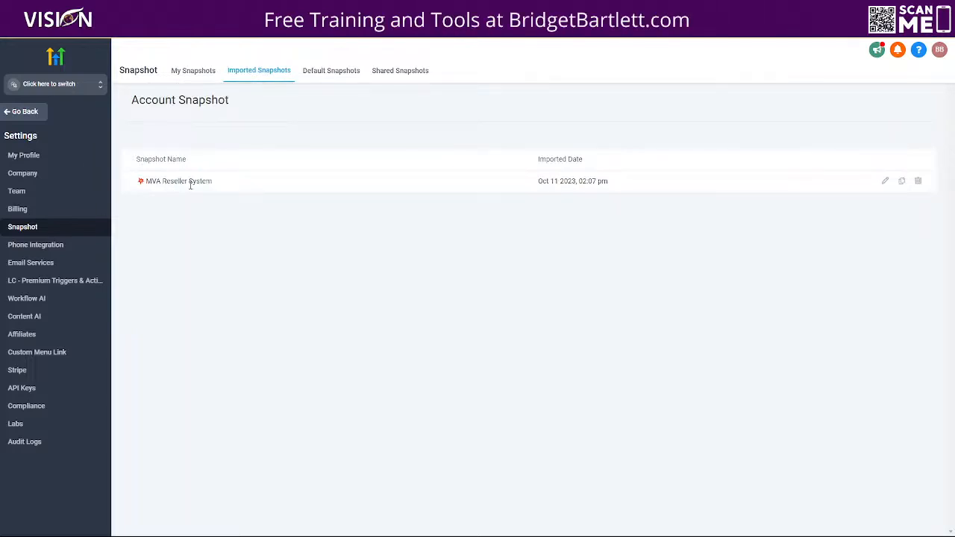
# Step: Leave the agency settings, postpone the kickoff call invitation and open Demo Subaccount's management page from the sub-accounts list
pyautogui.click(21, 113)
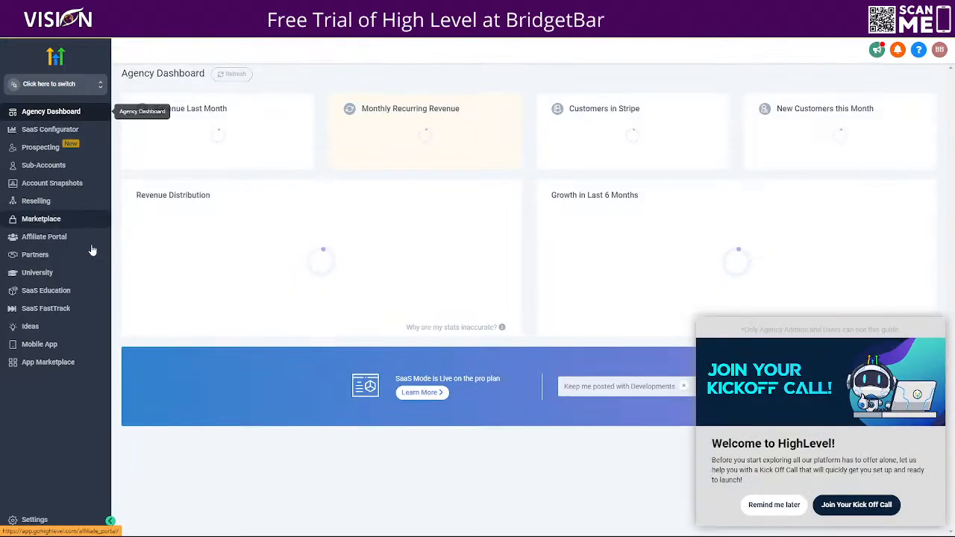
pyautogui.click(43, 165)
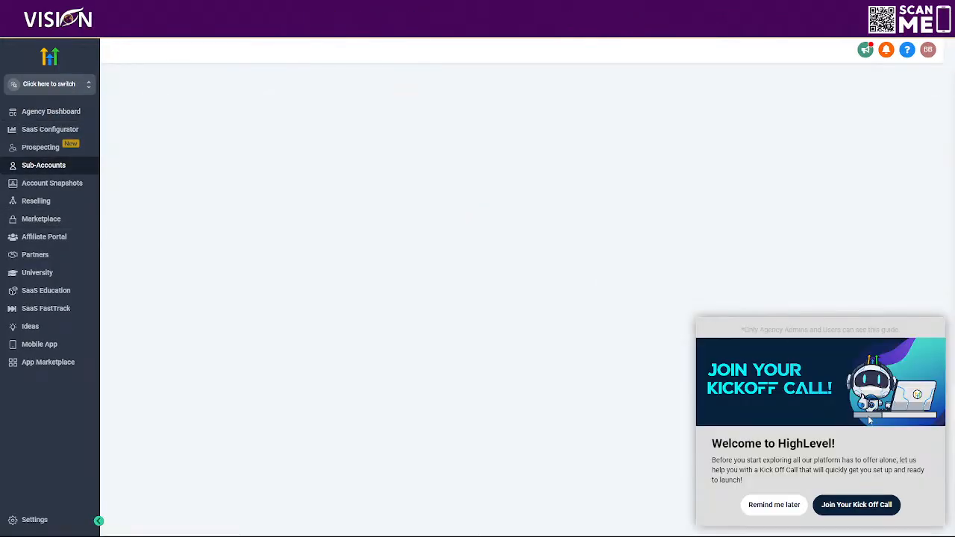
pyautogui.click(764, 509)
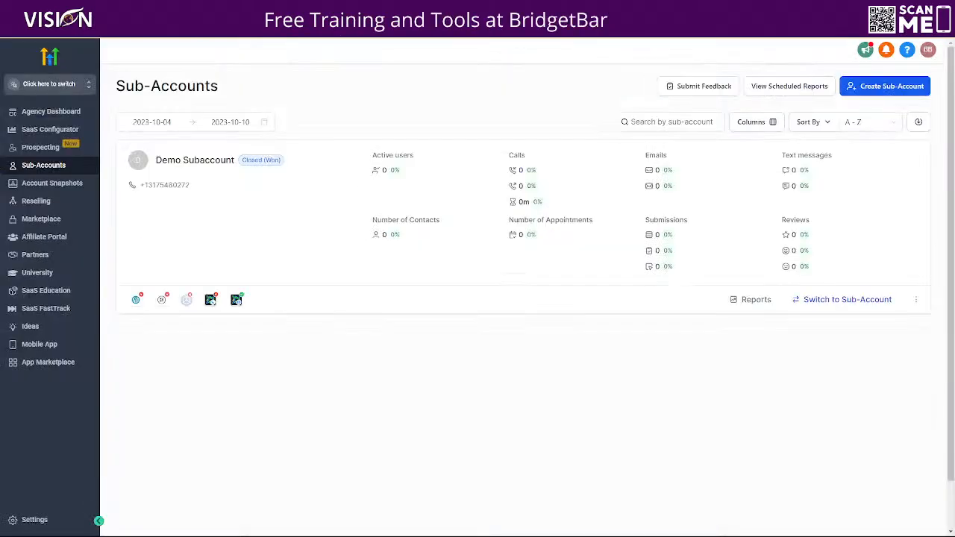
pyautogui.click(916, 300)
pyautogui.click(908, 319)
# Step: Load the imported MVA Reseller System snapshot into Demo Subaccount with all assets selected, skipping the conflicting Missed Call Text Back setting
pyautogui.click(926, 85)
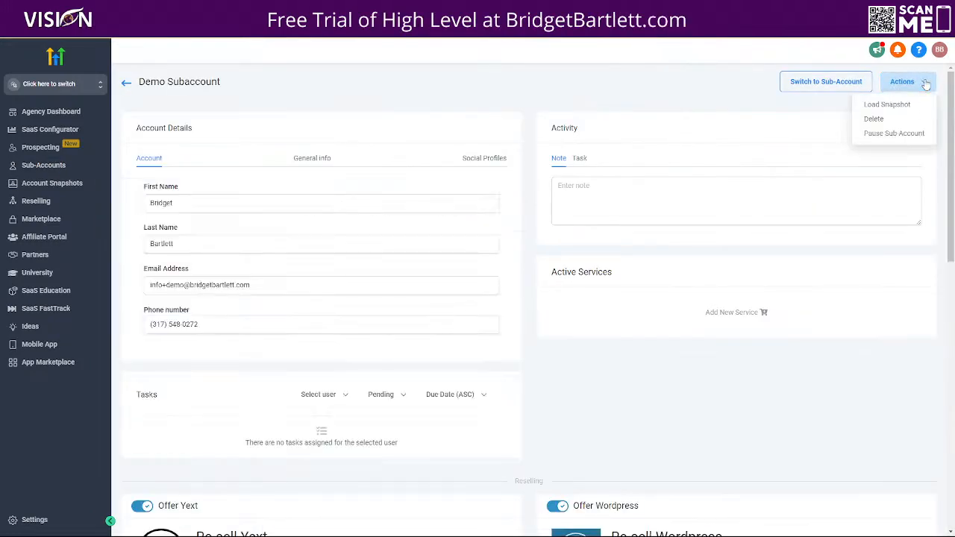
pyautogui.click(874, 106)
pyautogui.click(373, 202)
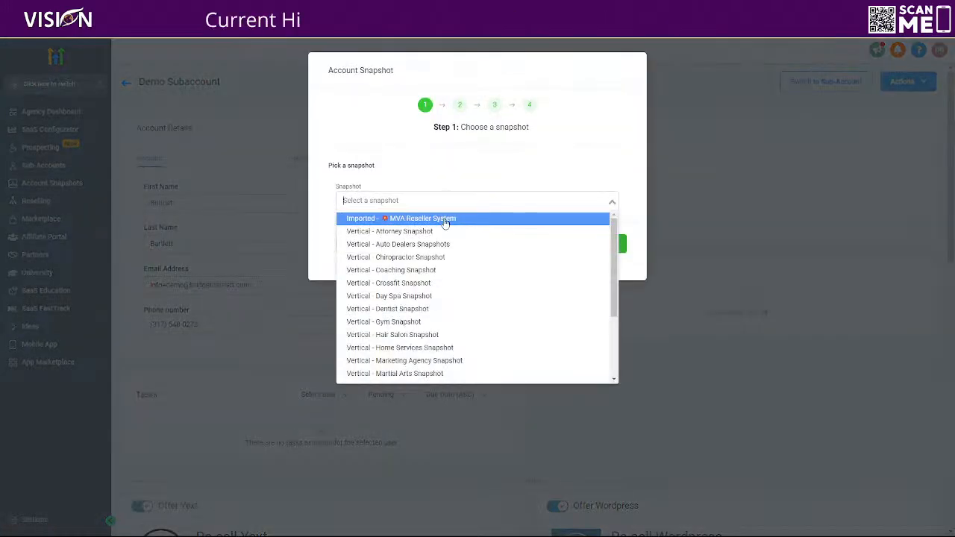
pyautogui.click(415, 219)
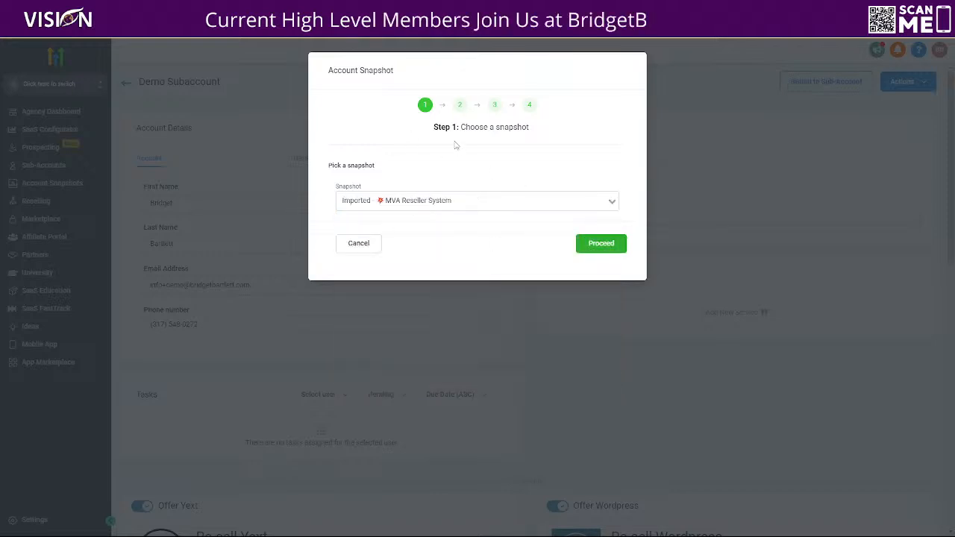
pyautogui.click(591, 245)
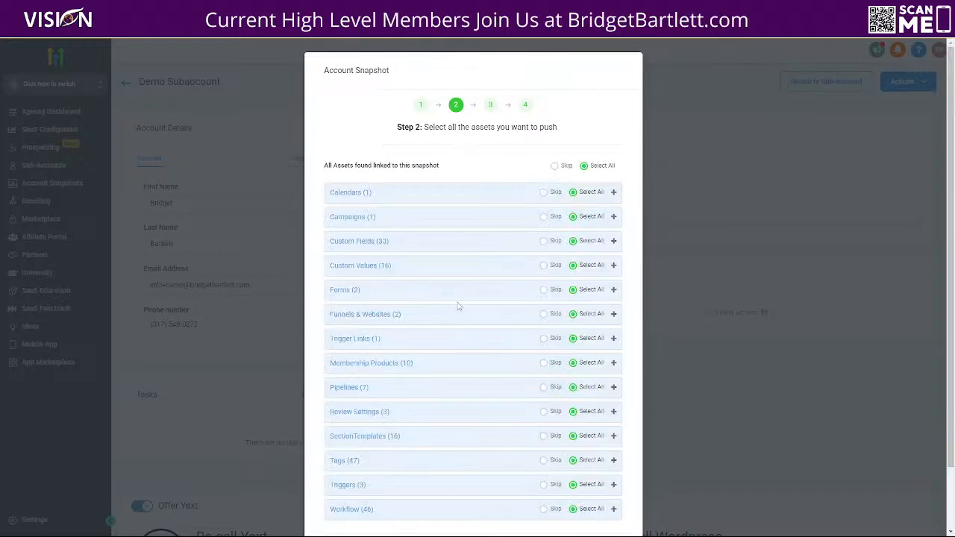
pyautogui.scroll(-1, 477, 292)
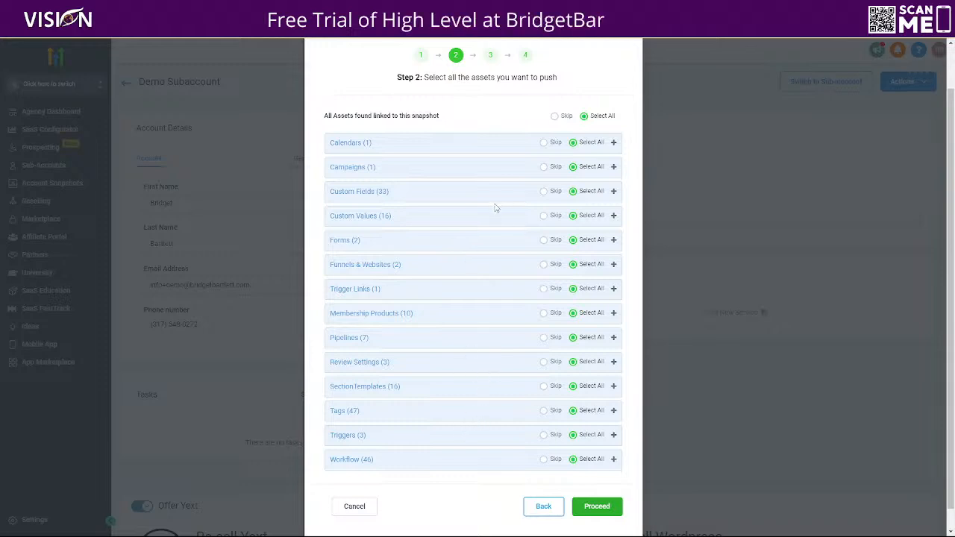
pyautogui.click(597, 507)
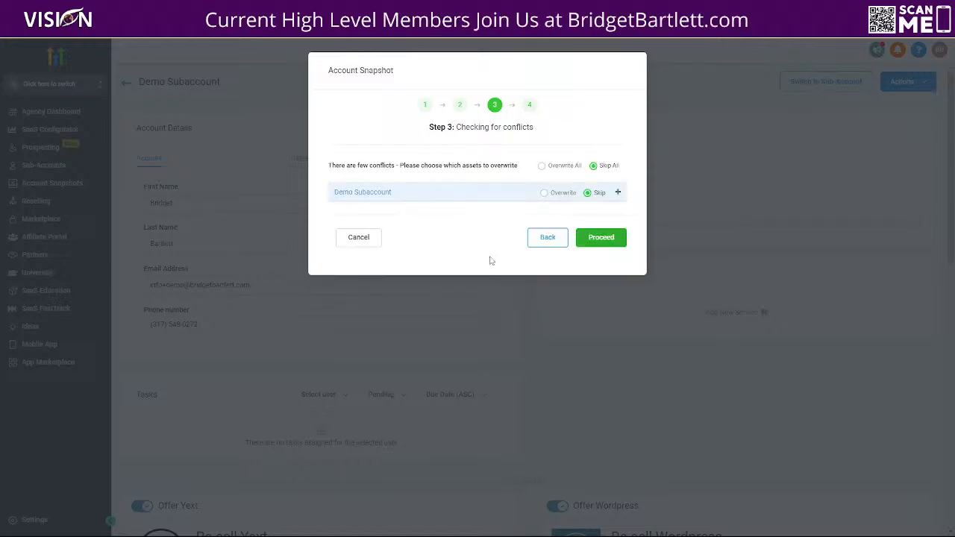
pyautogui.click(619, 193)
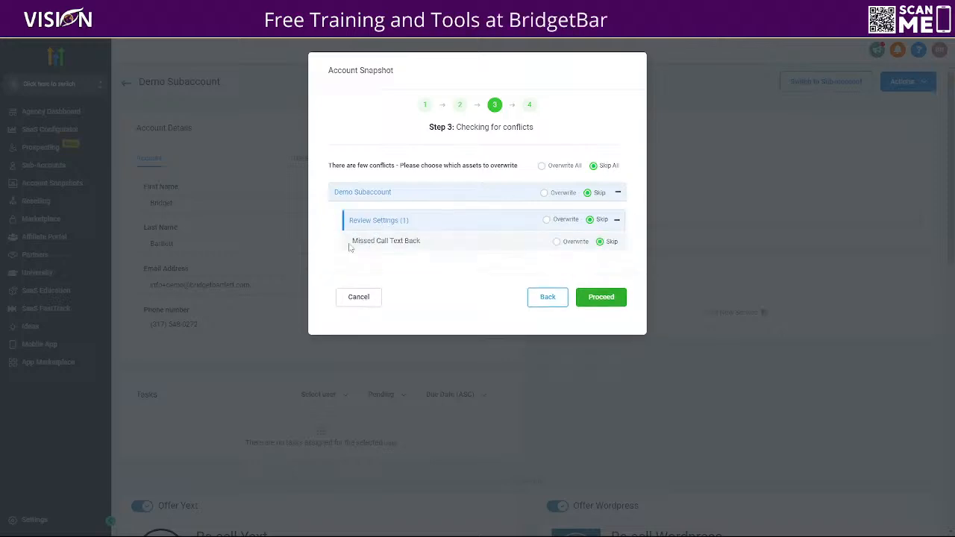
pyautogui.click(607, 298)
pyautogui.click(606, 203)
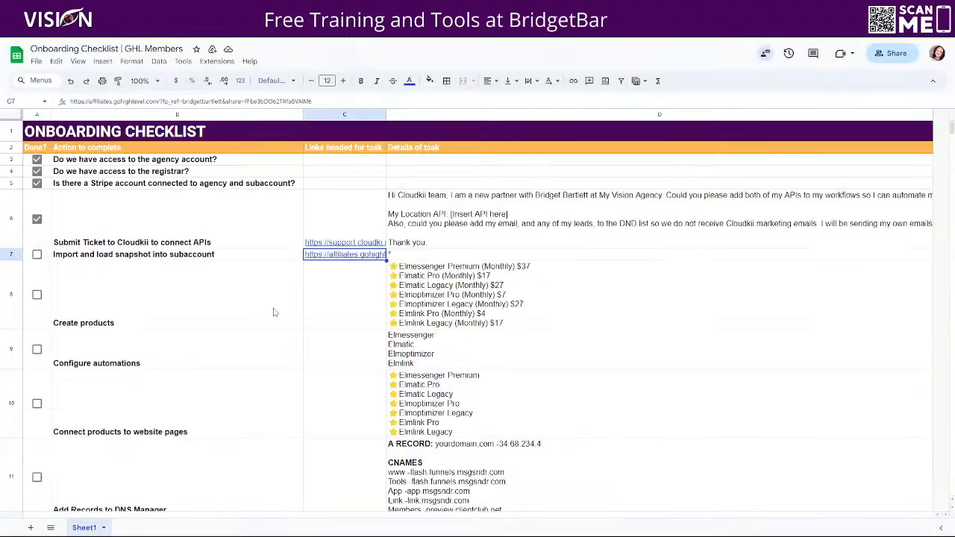
# Step: Mark the snapshot task as done in the checklist, then open the payment products list inside Demo Subaccount
pyautogui.click(37, 255)
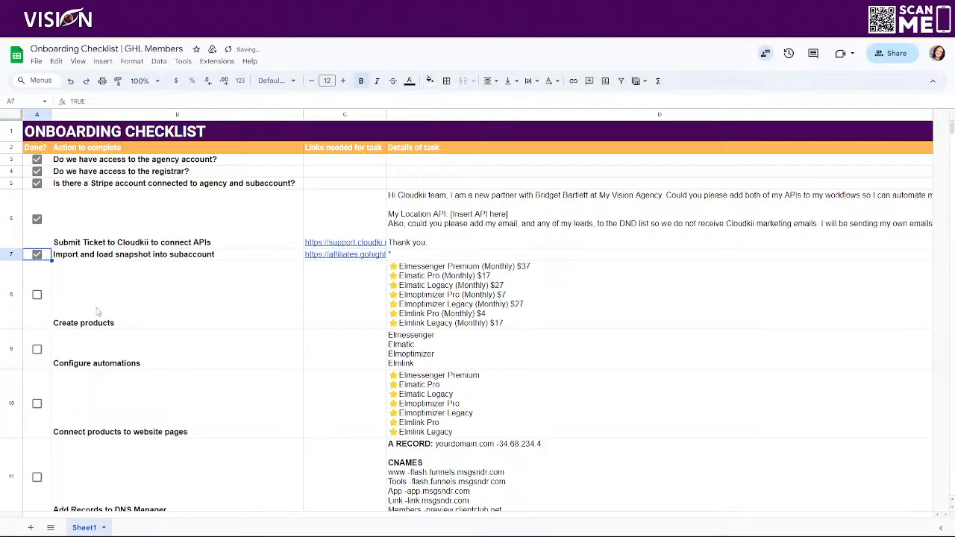
pyautogui.scroll(-3, 235, 296)
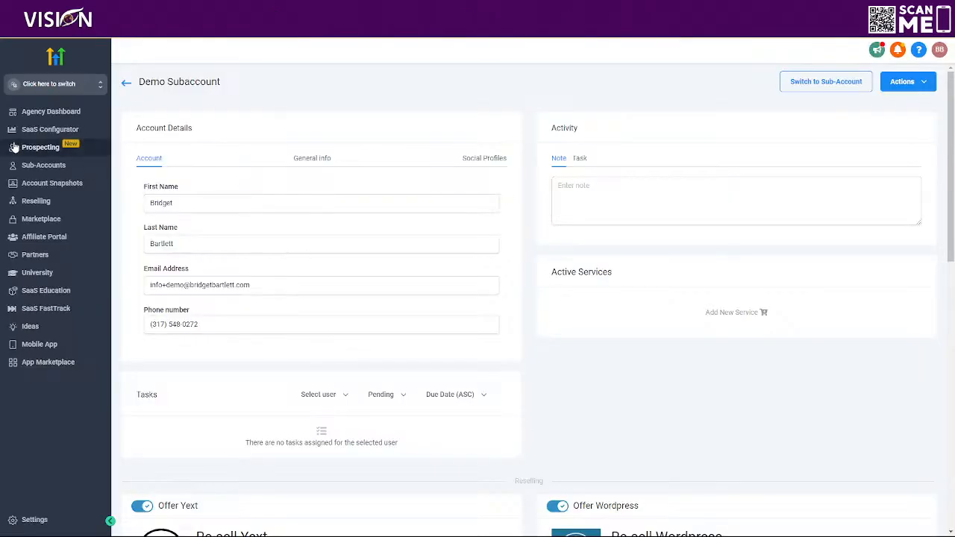
pyautogui.click(52, 83)
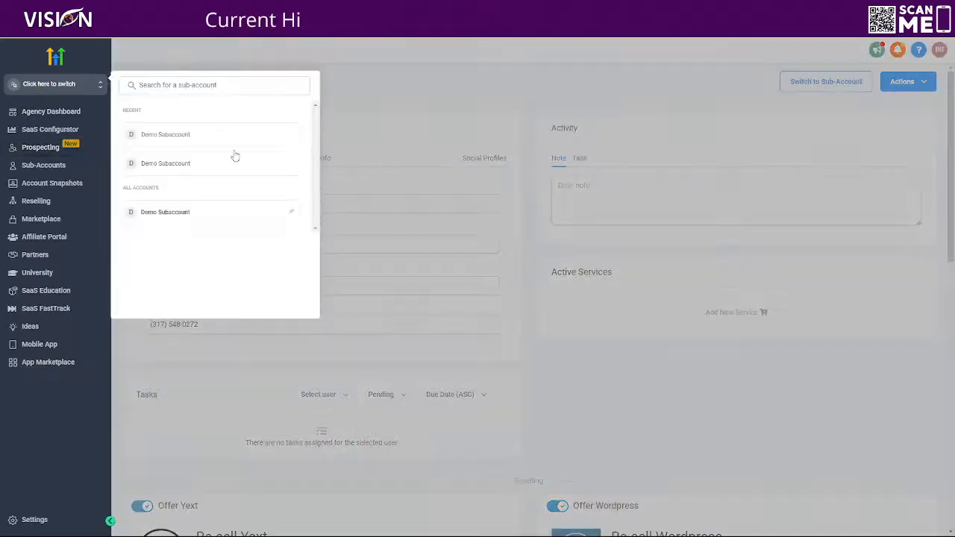
pyautogui.click(166, 132)
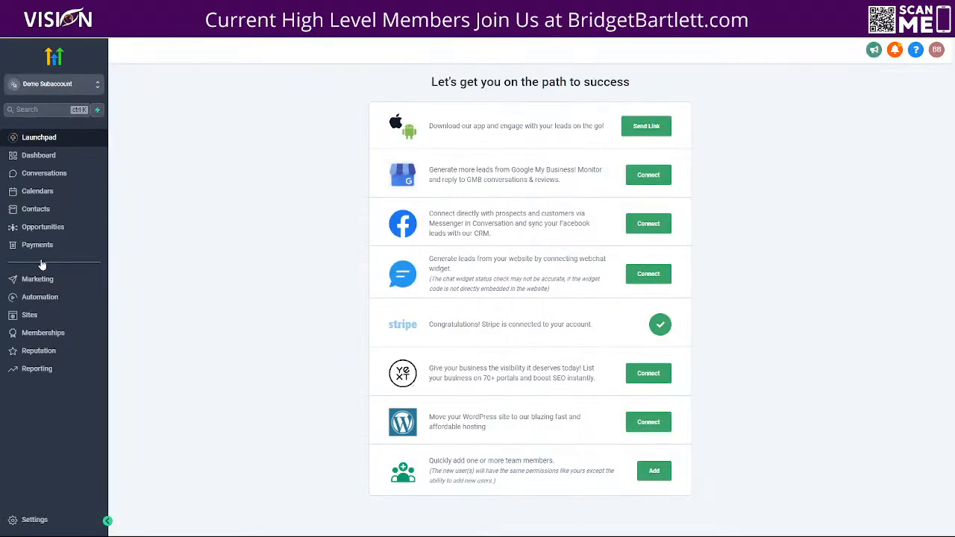
pyautogui.click(38, 245)
pyautogui.click(479, 71)
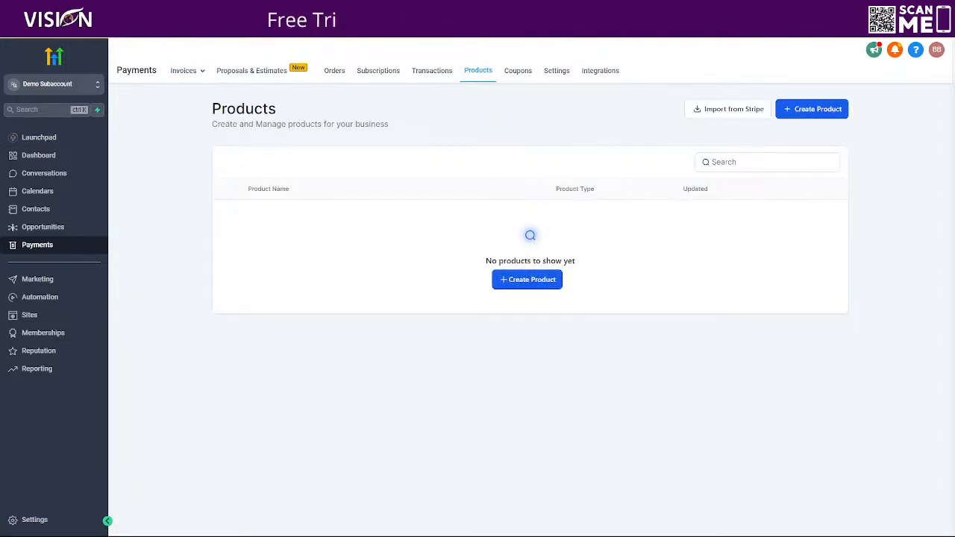
# Step: Copy "⭐ Elmessenger Premium (Monthly)" from the checklist's product list and use it as the name of a new product in Demo Subaccount
pyautogui.click(159, 10)
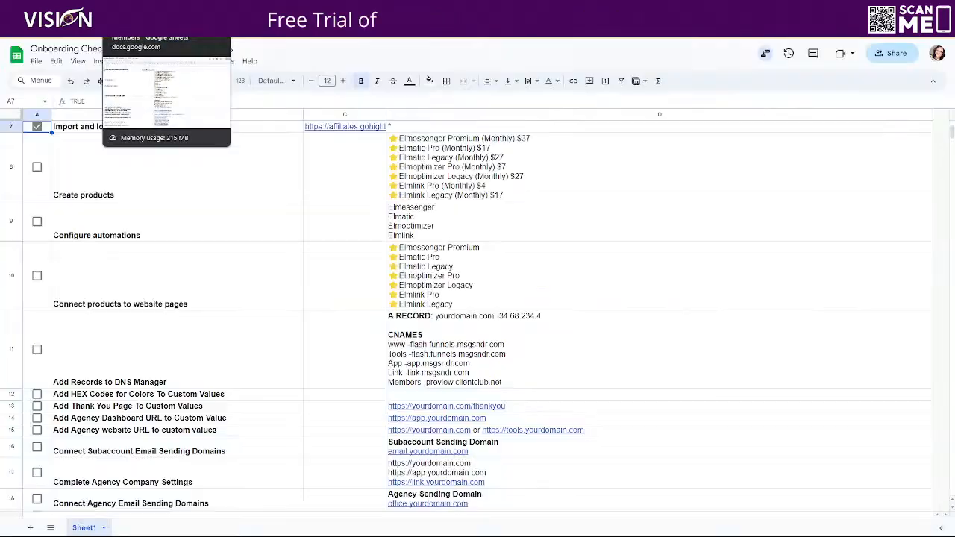
pyautogui.click(401, 137)
pyautogui.doubleClick(391, 140)
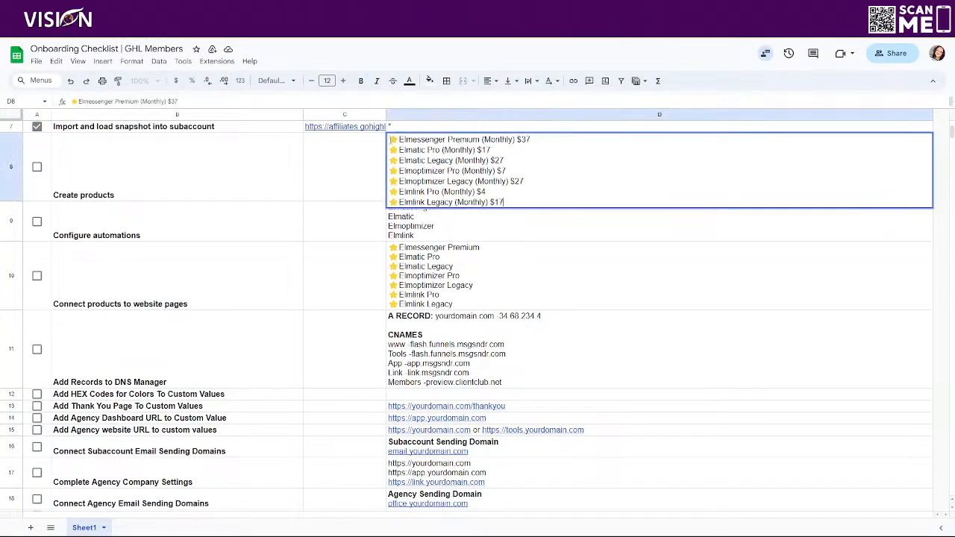
pyautogui.moveTo(392, 140); pyautogui.dragTo(515, 141)
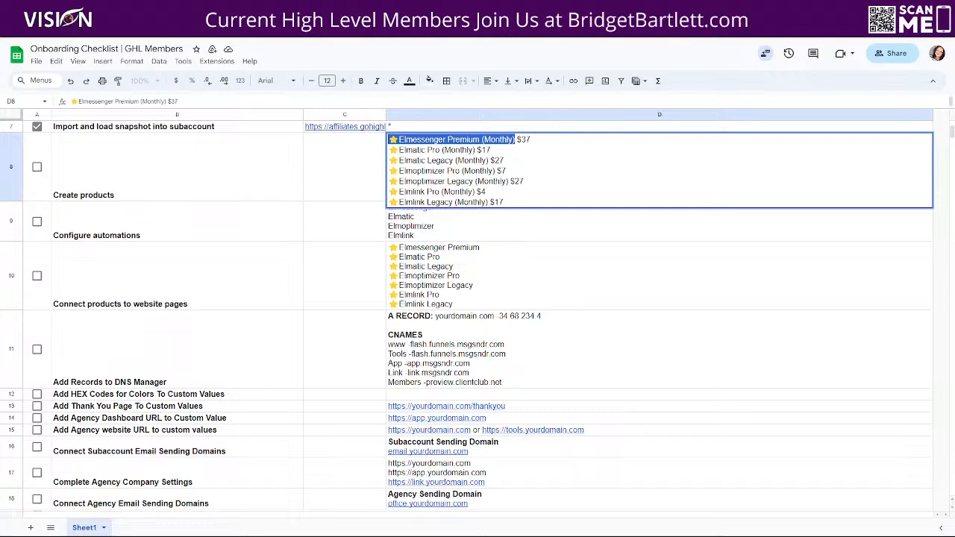
pyautogui.click(242, 10)
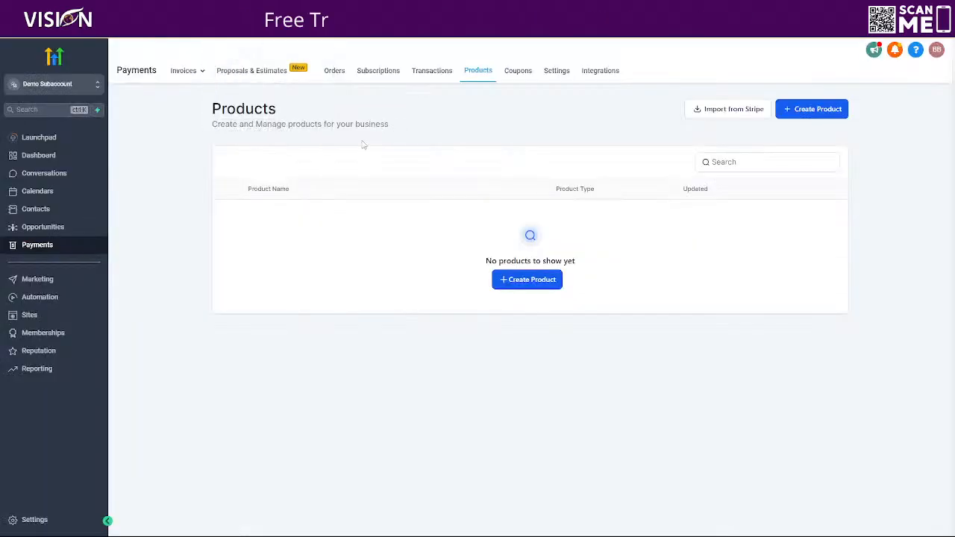
pyautogui.click(529, 279)
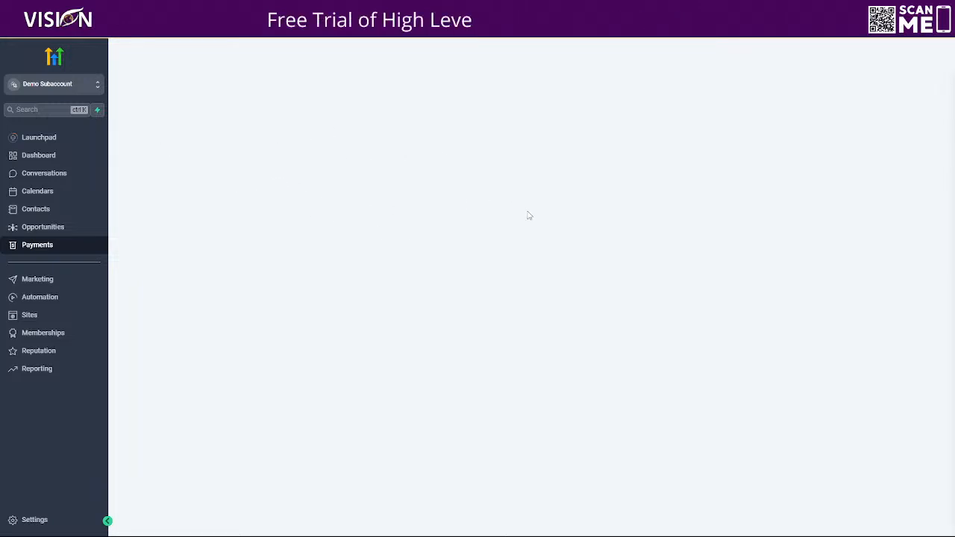
pyautogui.write('⭐FImessenger Premium (Monthly)')
# Step: Set the new Elmessenger Premium product's type to Digital goods and its price type to Recurring
pyautogui.scroll(-4, 522, 271)
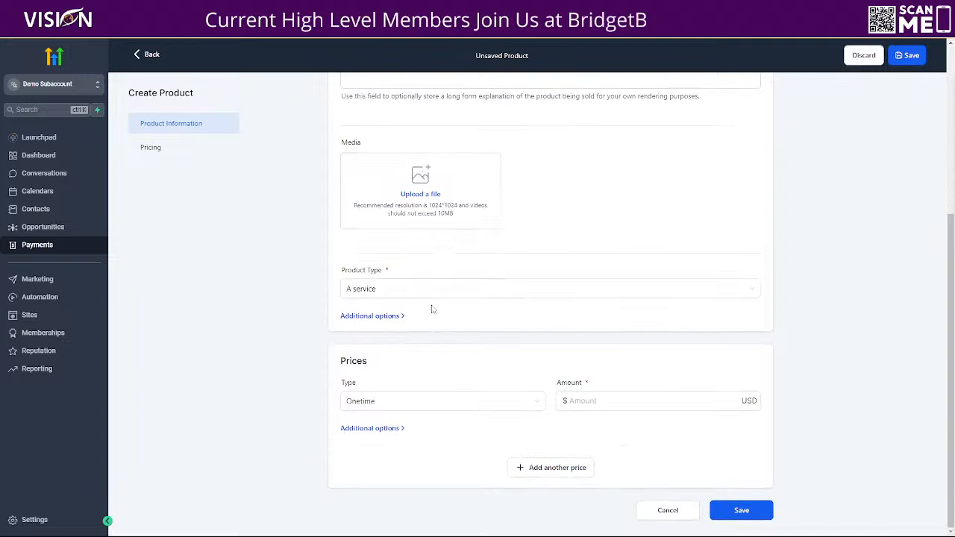
pyautogui.click(370, 290)
pyautogui.click(364, 332)
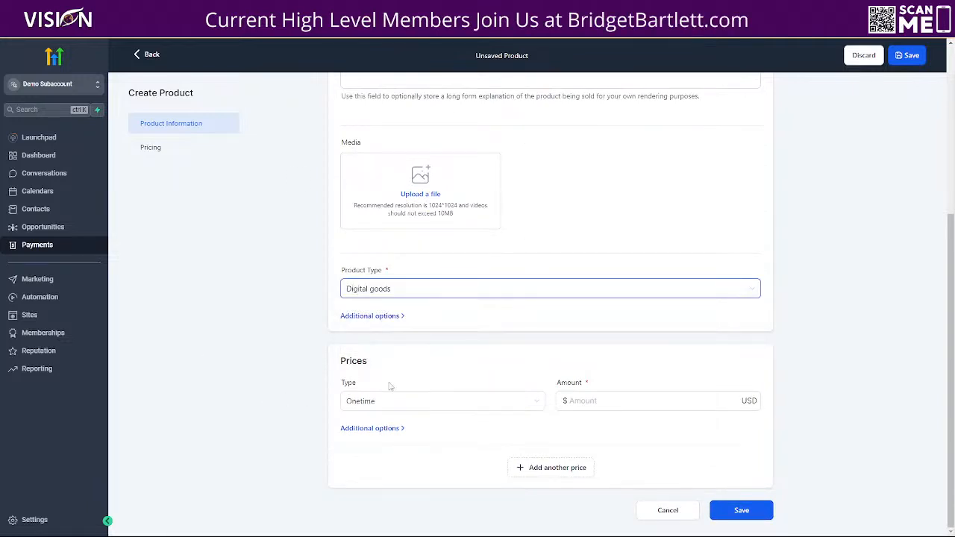
pyautogui.click(376, 407)
pyautogui.click(431, 439)
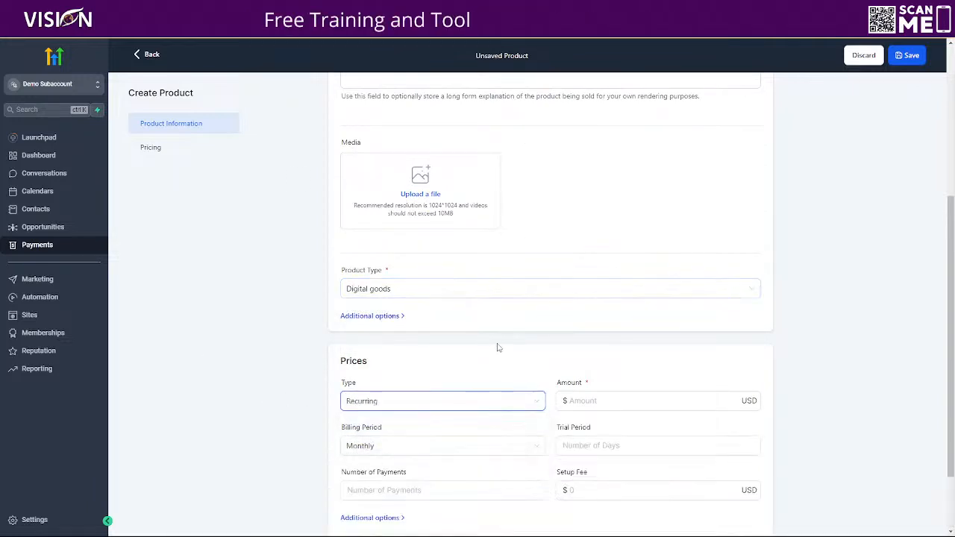
# Step: Check the Elmessenger Premium price in the checklist, enter 37 USD as the recurring amount and save the product
pyautogui.click(606, 404)
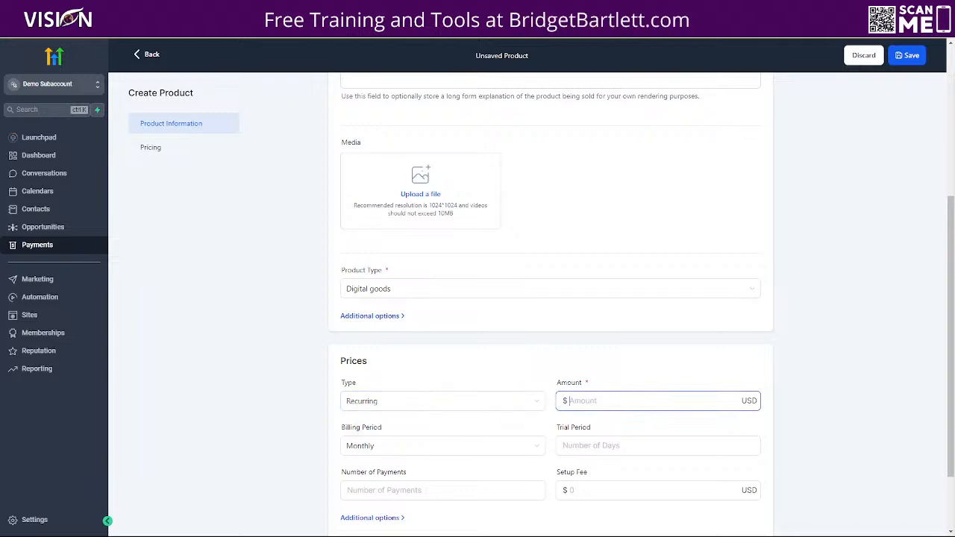
pyautogui.hotkey('alt', 'Tab')
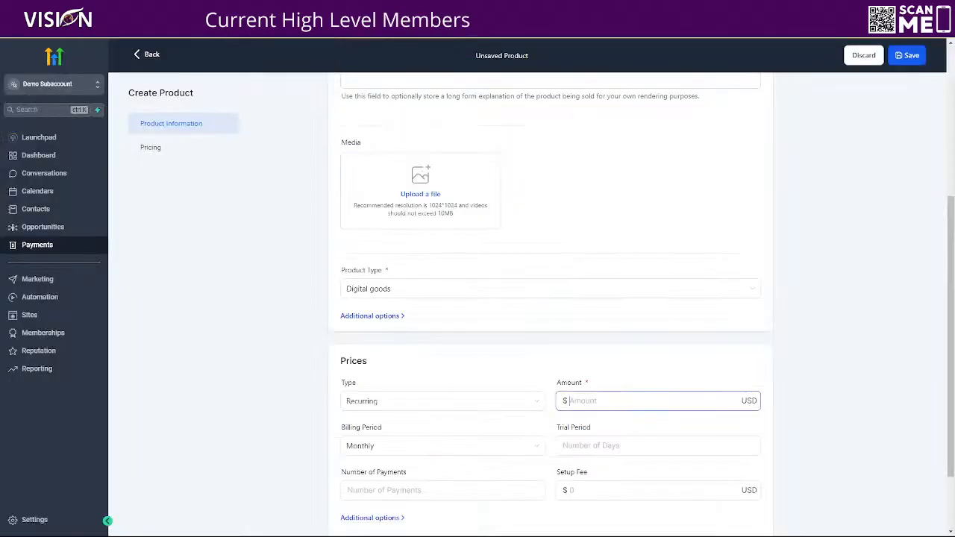
pyautogui.click(247, 22)
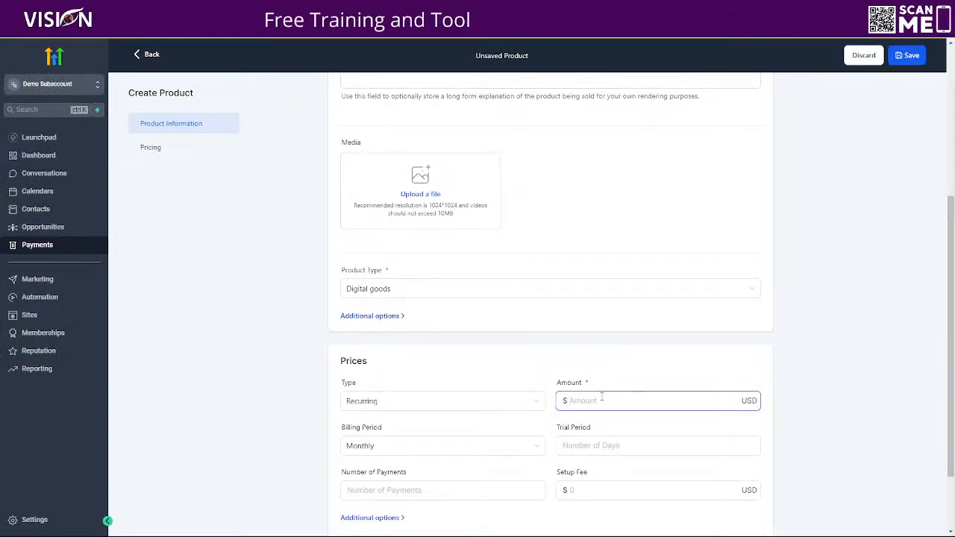
pyautogui.write('37')
pyautogui.scroll(-2, 520, 422)
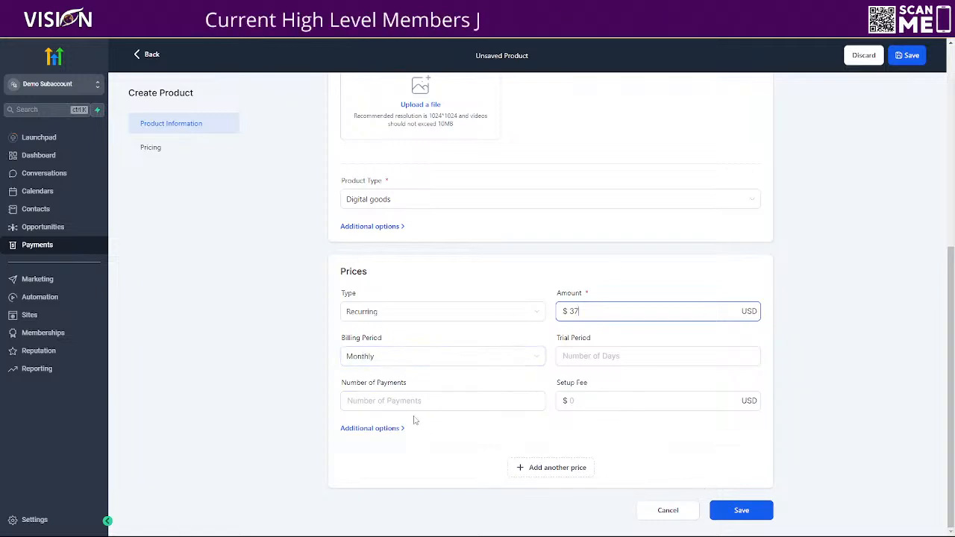
pyautogui.click(742, 511)
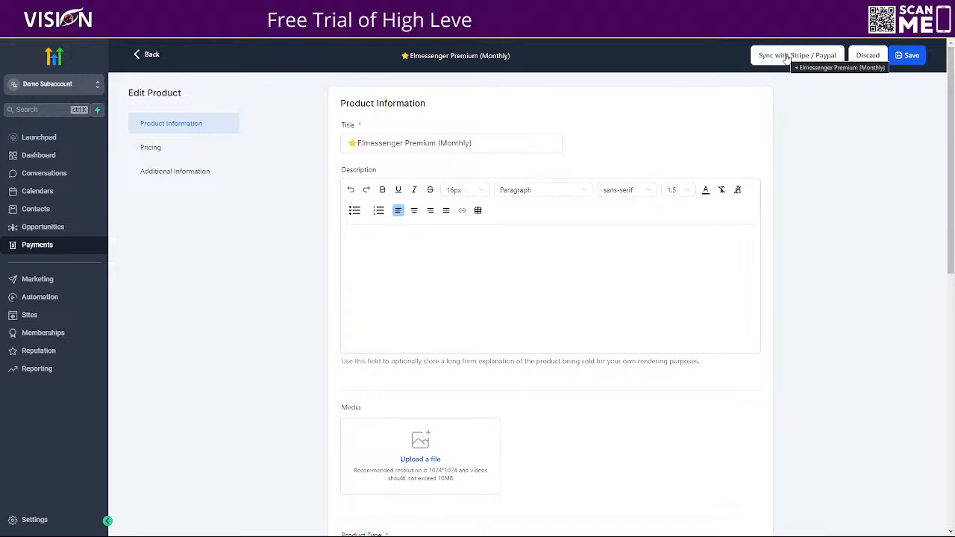
# Step: Sync Elmessenger Premium (Monthly) with Stripe / Paypal, save it and return to the products list
pyautogui.click(785, 57)
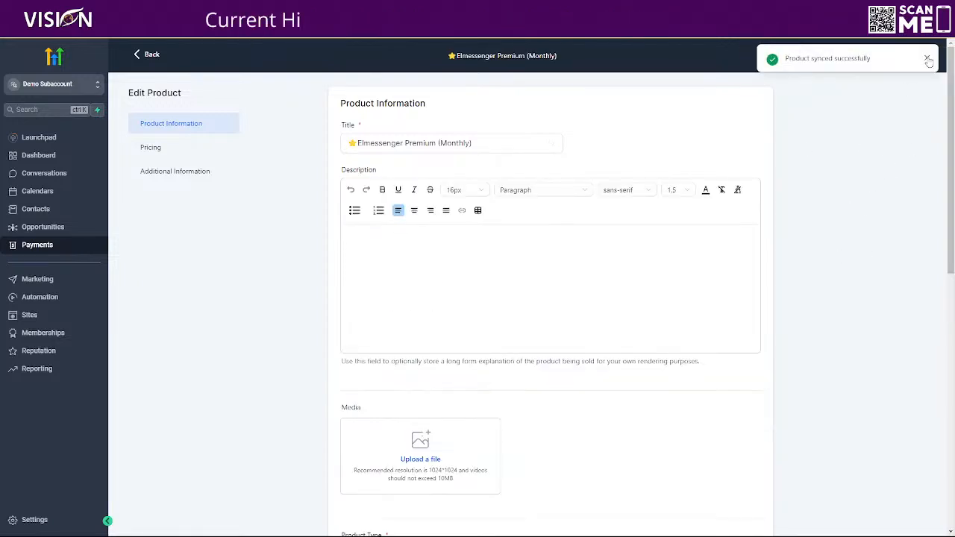
pyautogui.click(910, 55)
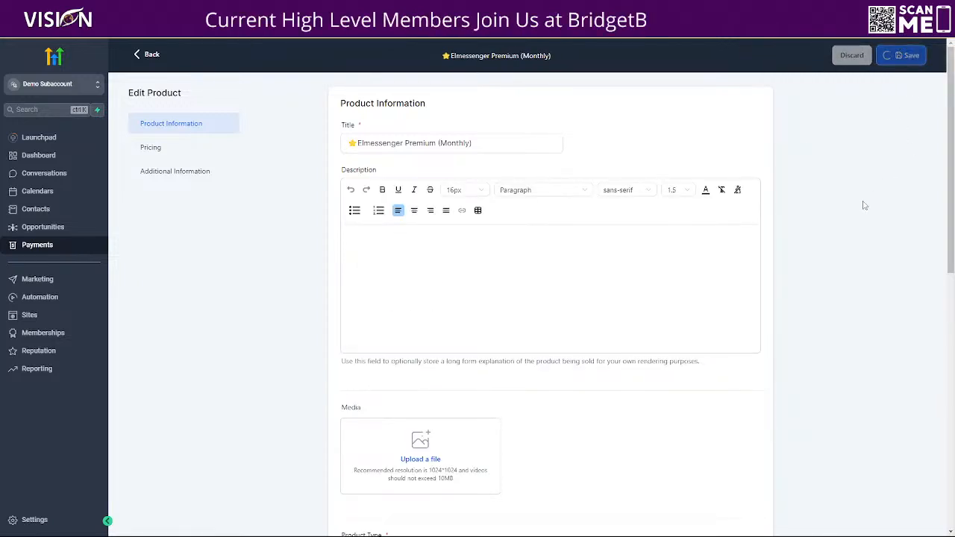
pyautogui.click(152, 56)
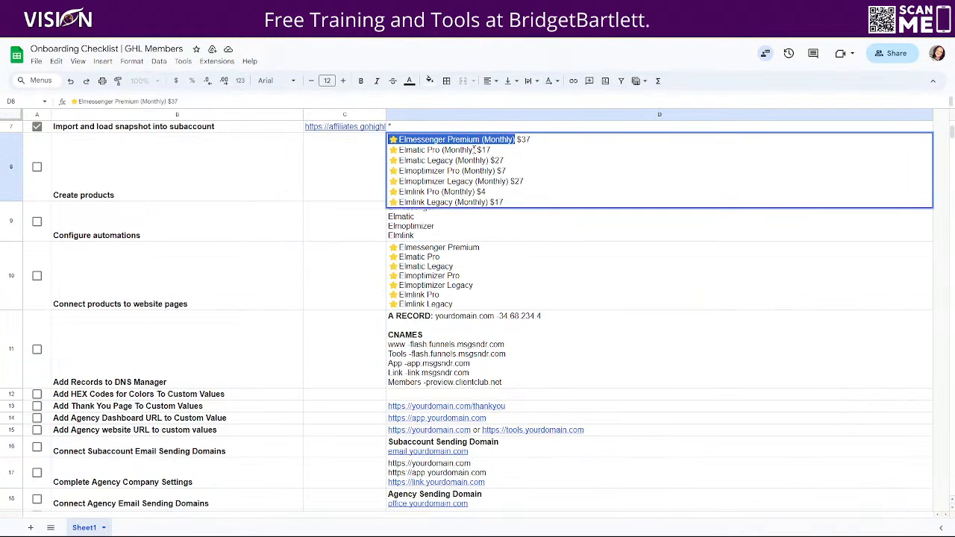
# Step: Copy "⭐Elmatic Pro (Monthly)" from the checklist's product list and use it as the title of a new product
pyautogui.click(475, 150)
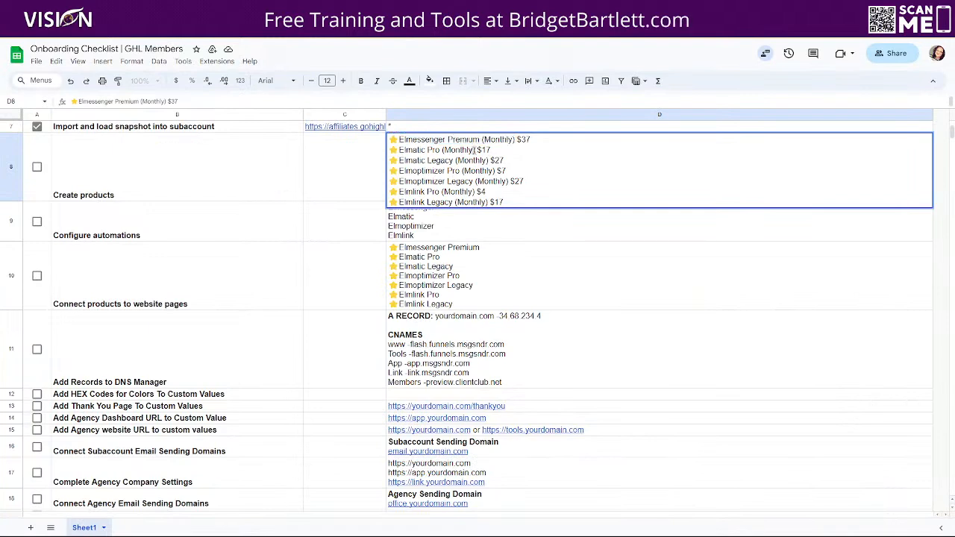
pyautogui.moveTo(475, 149); pyautogui.dragTo(383, 156)
pyautogui.hotkey('ctrl', 'c')
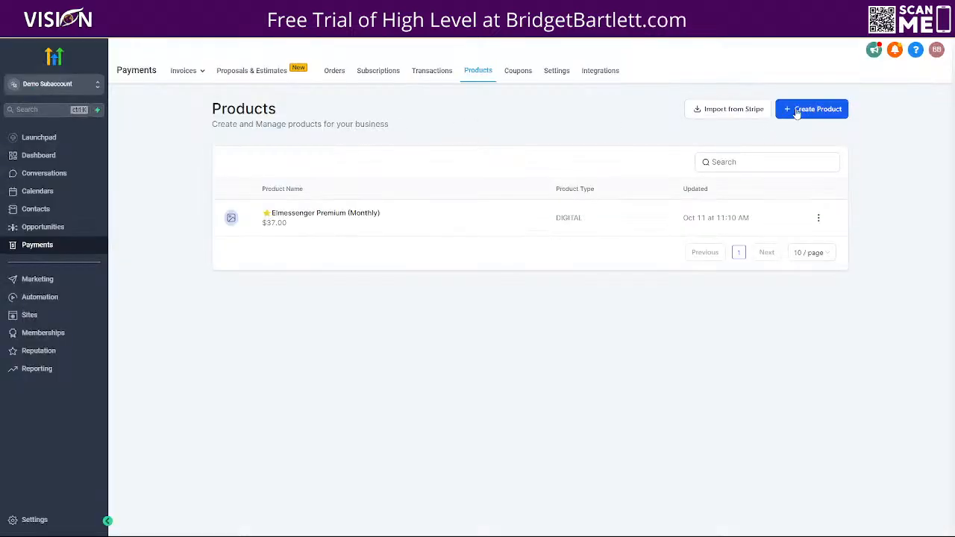
pyautogui.click(797, 112)
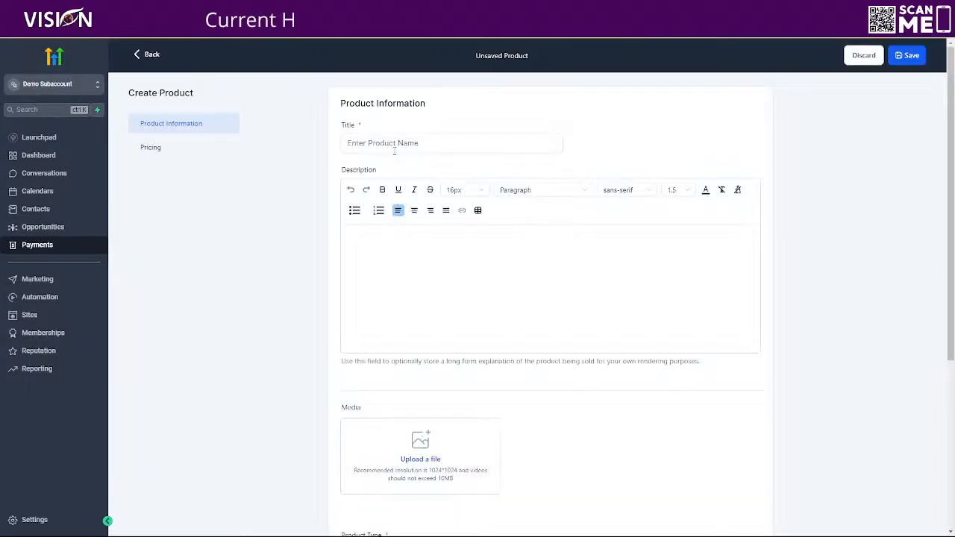
pyautogui.click(394, 143)
pyautogui.hotkey('ctrl', 'v')
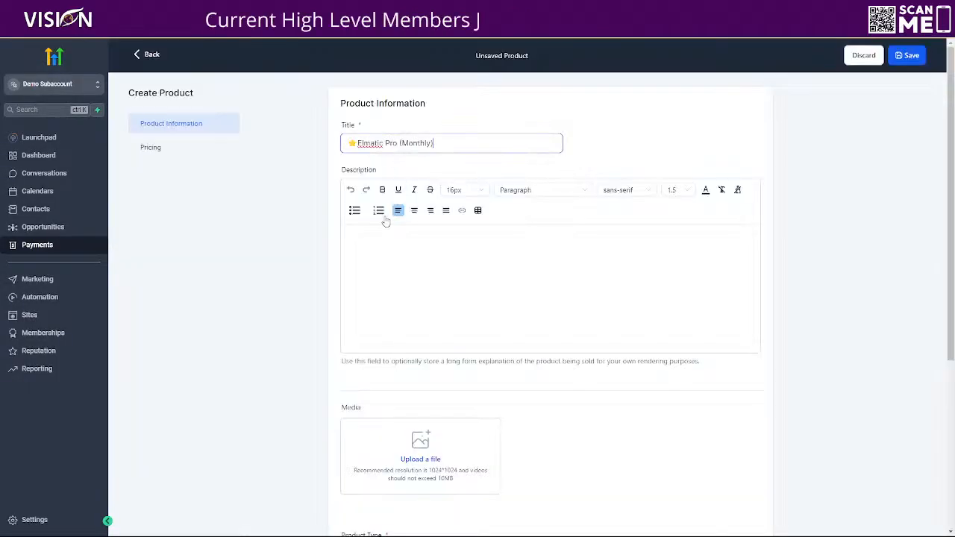
# Step: Make Elmatic Pro (Monthly) a Digital goods product with a recurring monthly price of 17 USD and save it
pyautogui.scroll(-4, 435, 366)
pyautogui.click(365, 305)
pyautogui.click(367, 349)
pyautogui.click(380, 418)
pyautogui.click(390, 461)
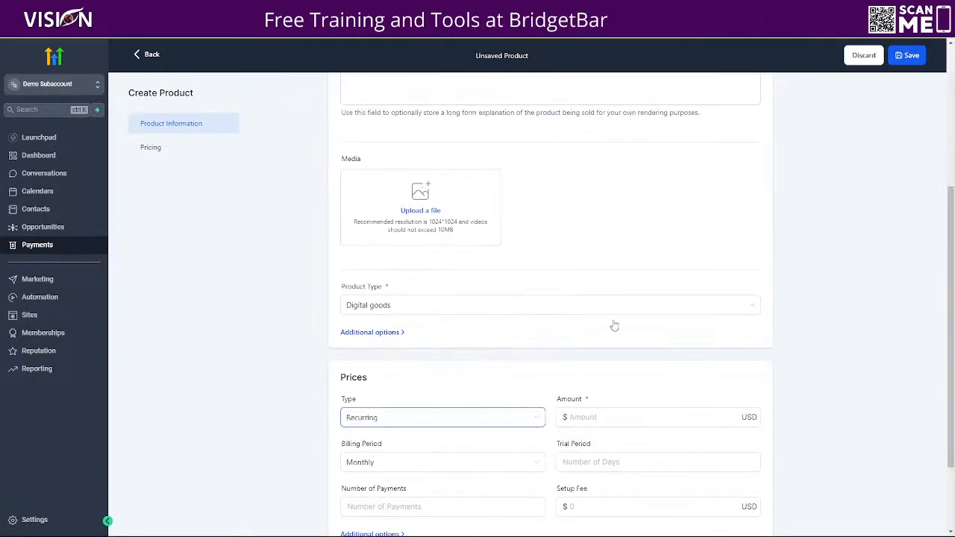
pyautogui.click(606, 425)
pyautogui.write('17')
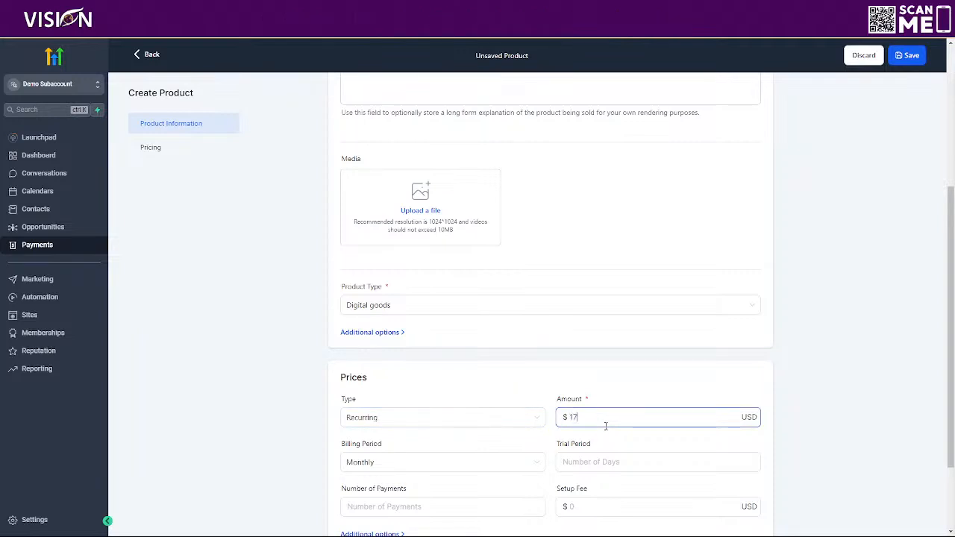
pyautogui.scroll(-2, 606, 426)
pyautogui.click(741, 511)
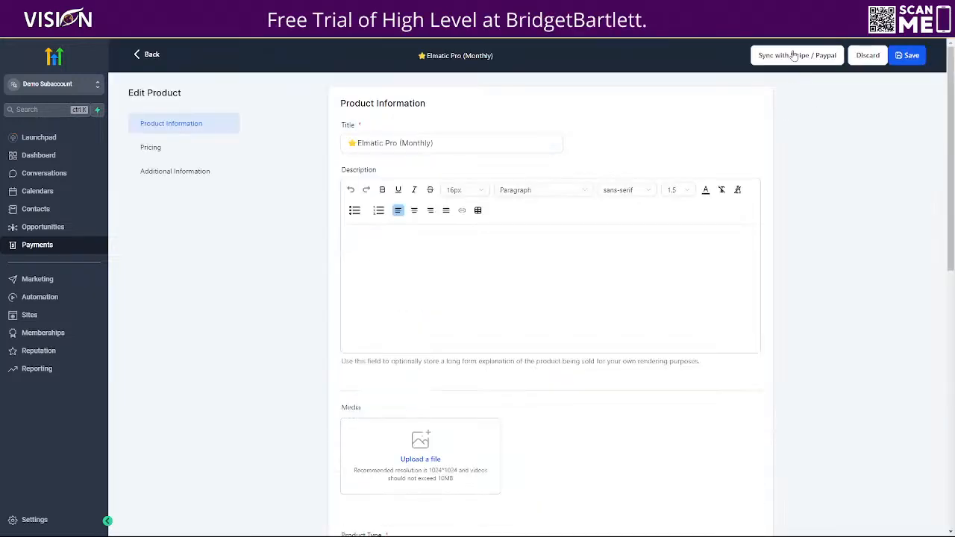
# Step: Sync Elmatic Pro (Monthly) with Stripe / Paypal, save it and go back to the products list
pyautogui.click(795, 56)
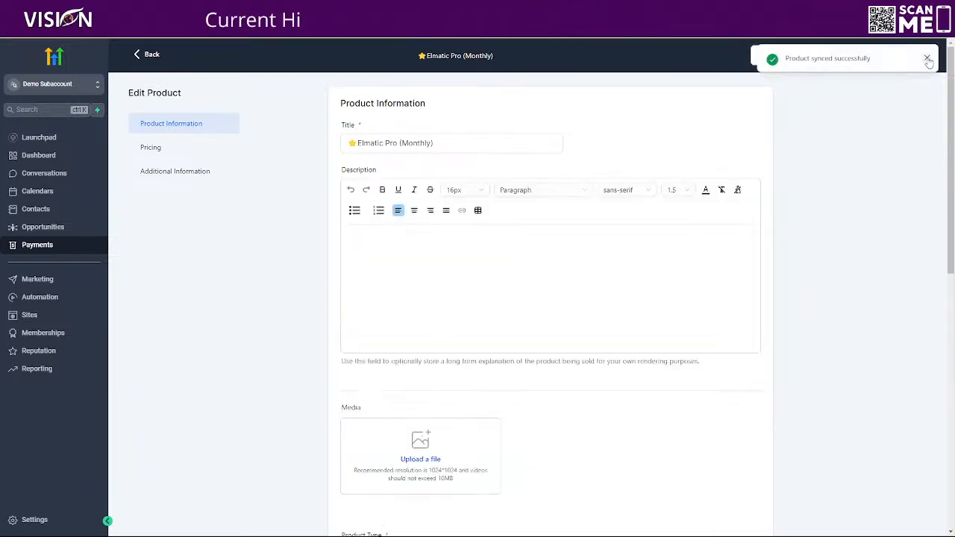
pyautogui.click(924, 57)
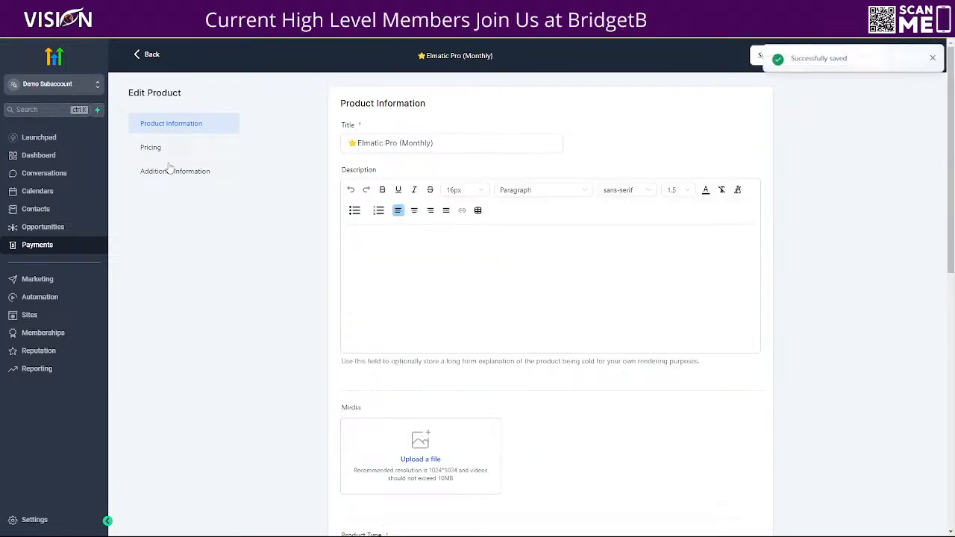
pyautogui.click(153, 56)
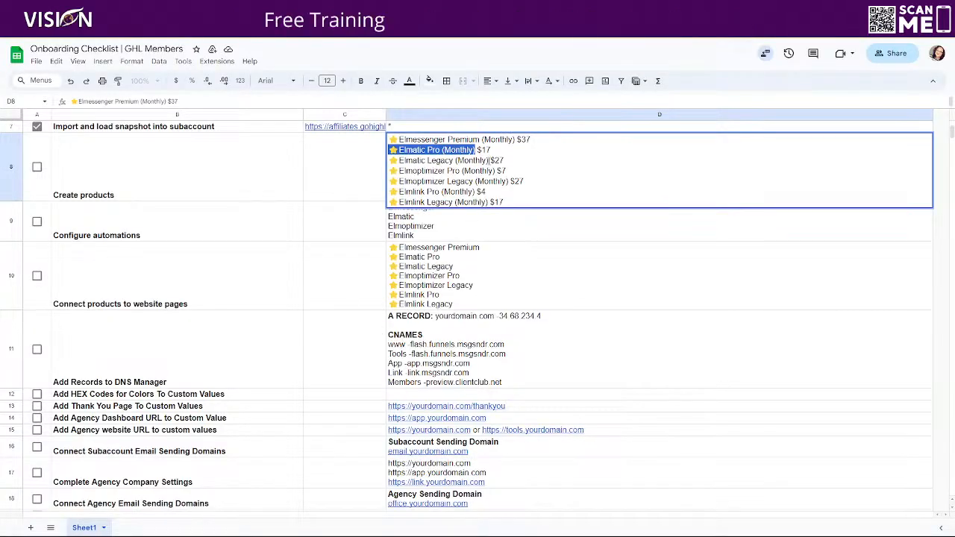
# Step: Copy "⭐Elmatic Legacy (Monthly)" from the checklist's product list and use it as the title of a new product
pyautogui.moveTo(489, 161); pyautogui.dragTo(393, 161)
pyautogui.hotkey('ctrl', 'c')
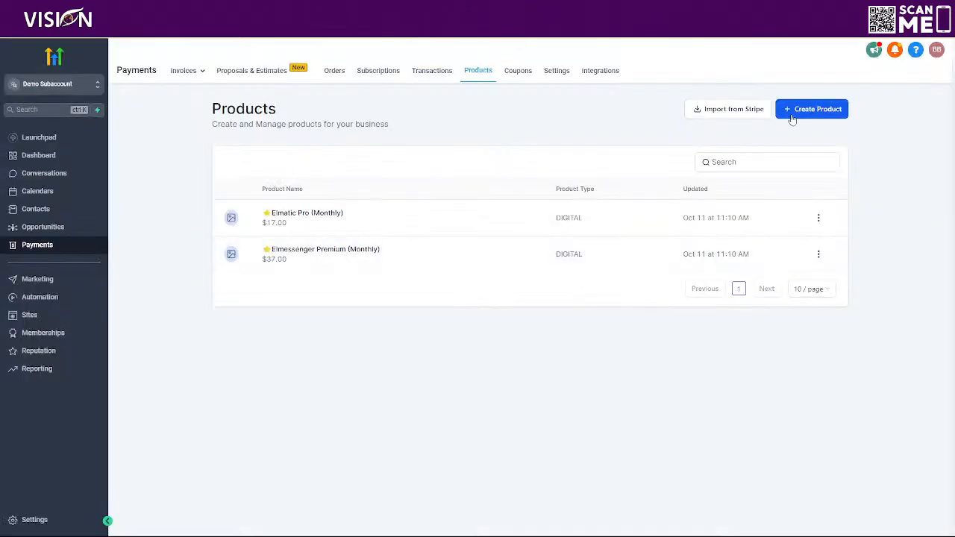
pyautogui.click(793, 119)
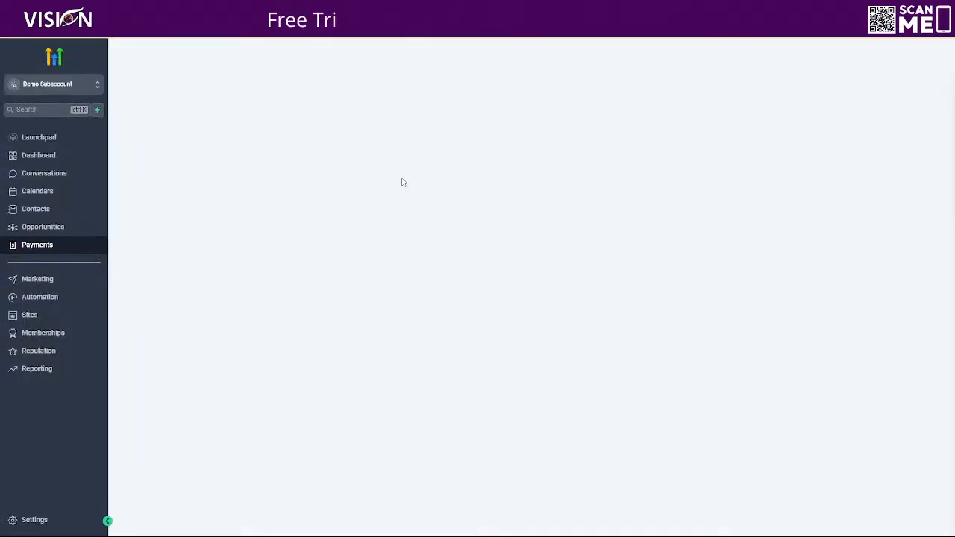
pyautogui.hotkey('ctrl', 'v')
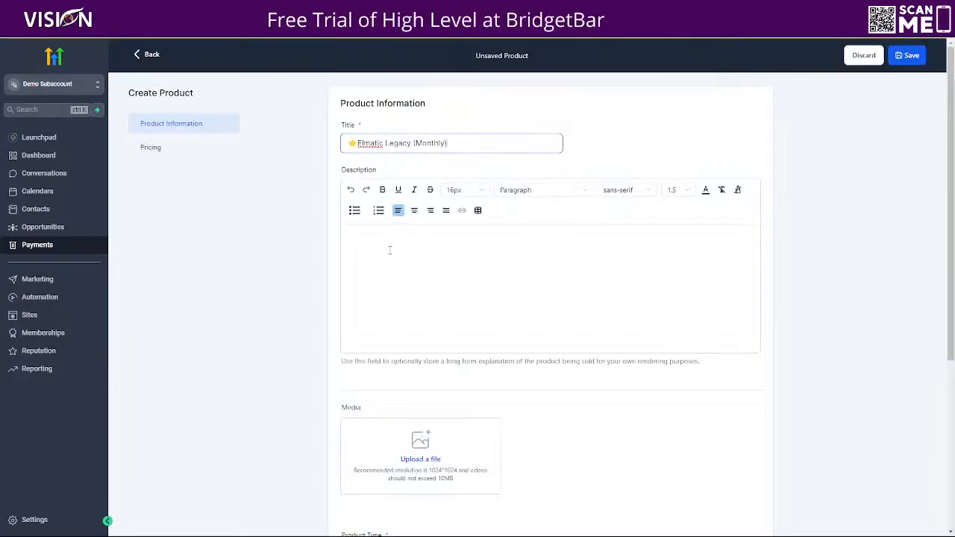
# Step: Make Elmatic Legacy (Monthly) a Digital goods product with a recurring monthly price of 27 USD and save it
pyautogui.scroll(-4, 415, 401)
pyautogui.click(365, 289)
pyautogui.click(369, 330)
pyautogui.click(367, 408)
pyautogui.click(376, 440)
pyautogui.hotkey('alt', 'Tab')
pyautogui.hotkey('alt', 'Tab')
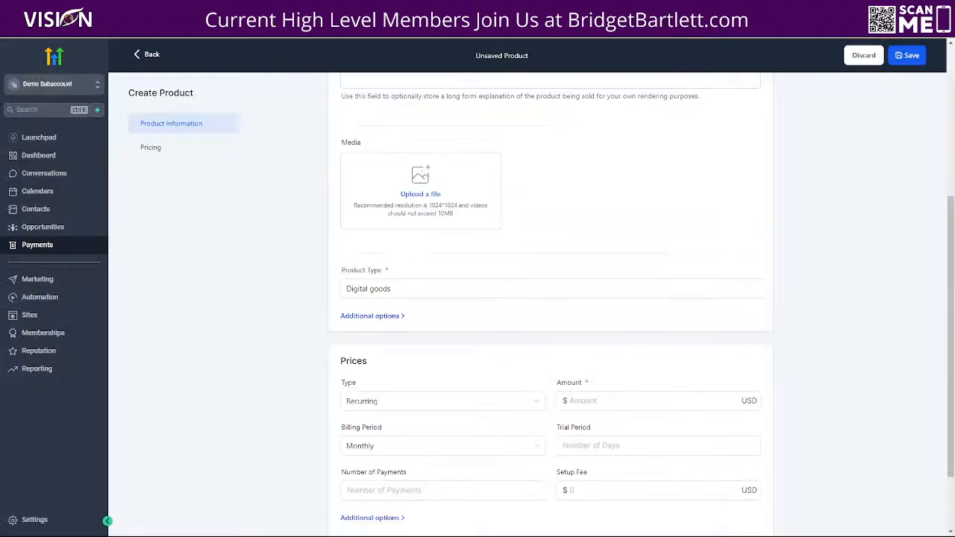
pyautogui.click(589, 402)
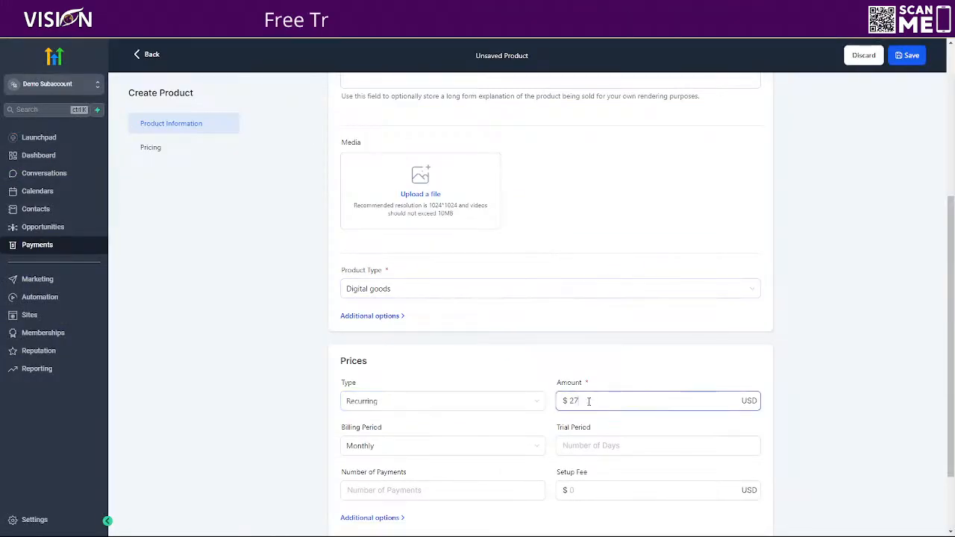
pyautogui.scroll(-2, 589, 418)
pyautogui.click(741, 511)
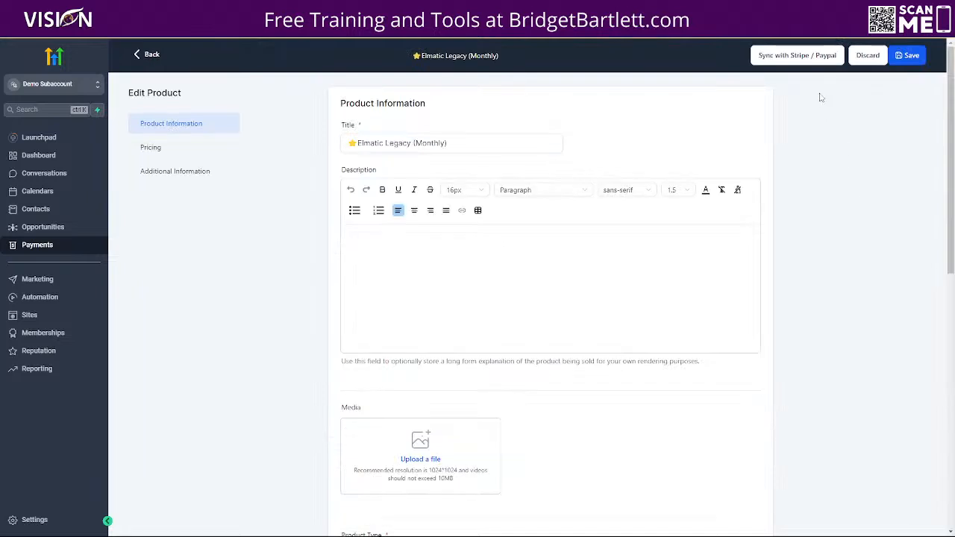
# Step: Sync Elmatic Legacy (Monthly) with Stripe / Paypal and return to the products list
pyautogui.click(791, 55)
pyautogui.click(926, 63)
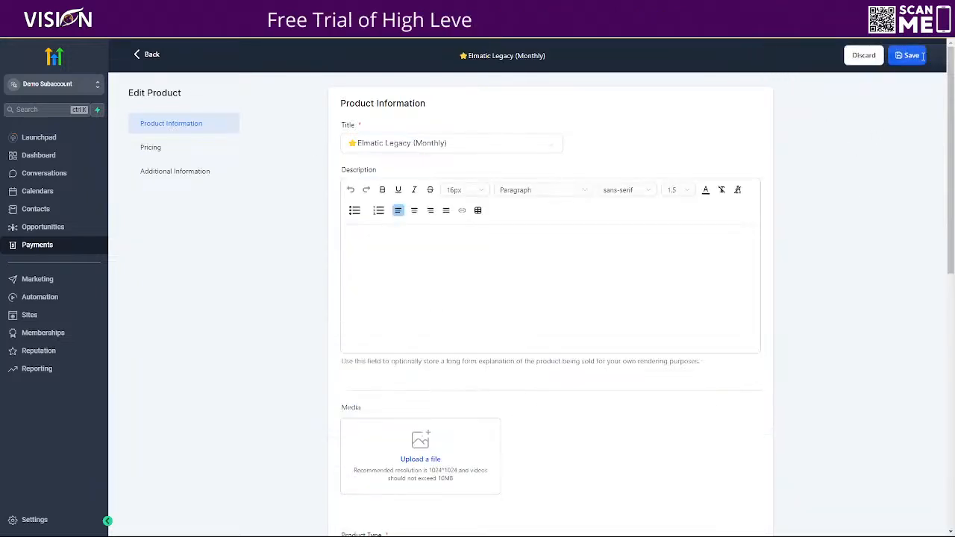
pyautogui.click(153, 55)
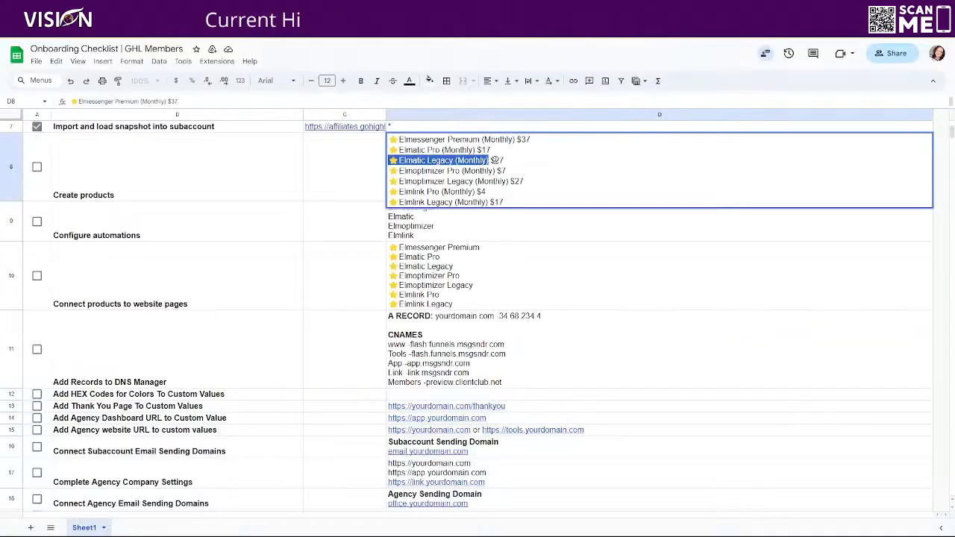
# Step: Copy "⭐Elmoptimizer Pro (Monthly)" from the checklist's product list and use it as the title of a new product
pyautogui.moveTo(494, 171); pyautogui.dragTo(406, 166)
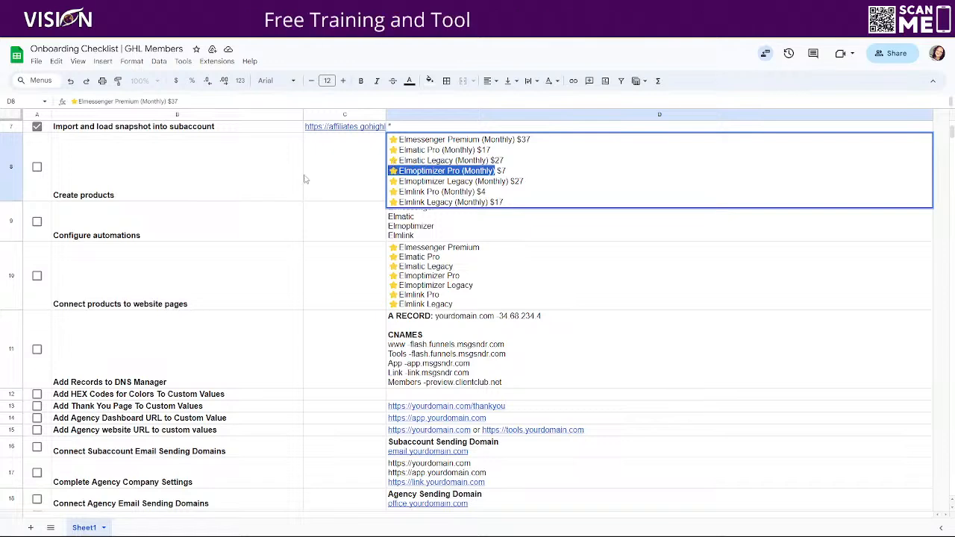
pyautogui.click(246, 10)
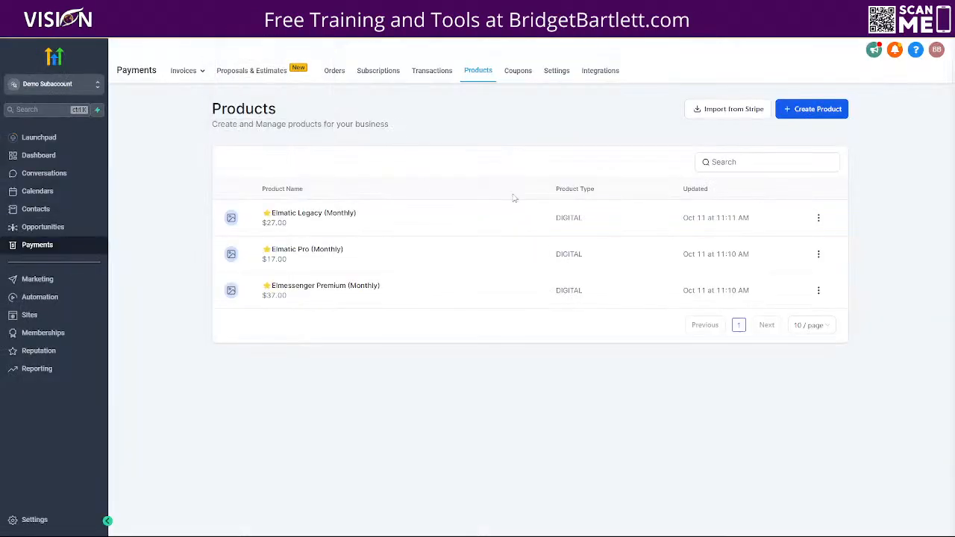
pyautogui.click(833, 108)
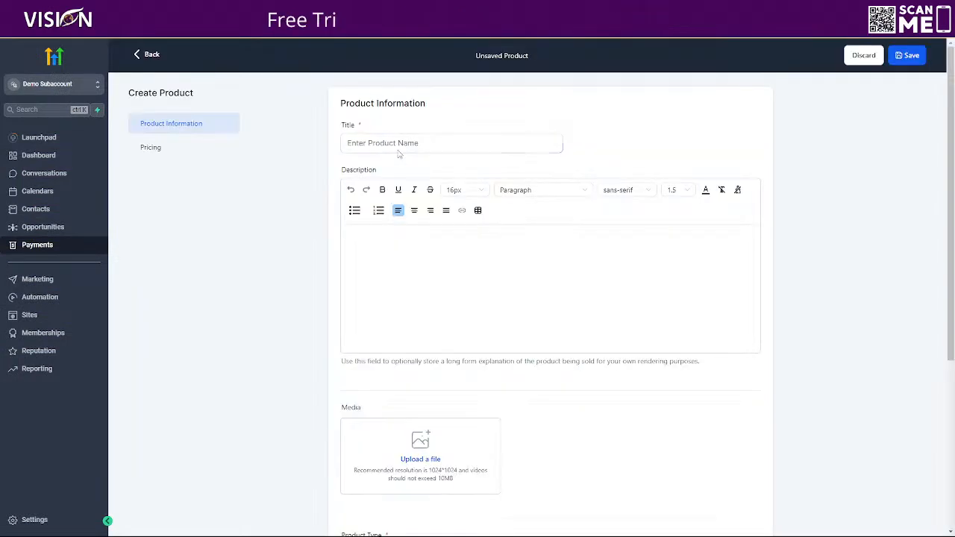
pyautogui.click(398, 142)
pyautogui.write('⭐Elmoptimizer Pro (Monthly)')
# Step: Make Elmoptimizer Pro (Monthly) a Digital goods product with a recurring monthly price of 7 USD and save it
pyautogui.scroll(-1, 380, 293)
pyautogui.click(365, 454)
pyautogui.click(373, 493)
pyautogui.scroll(-2, 367, 398)
pyautogui.click(366, 401)
pyautogui.click(390, 445)
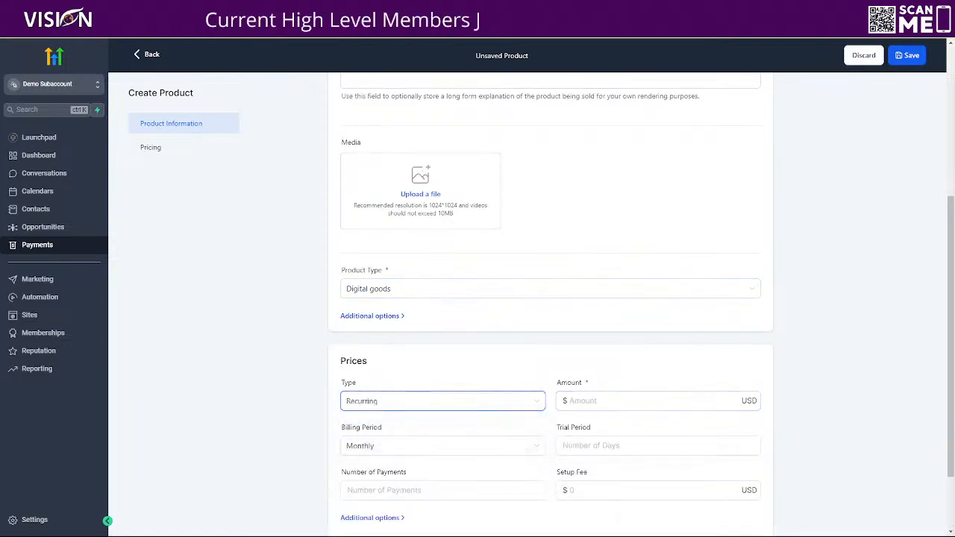
pyautogui.click(522, 9)
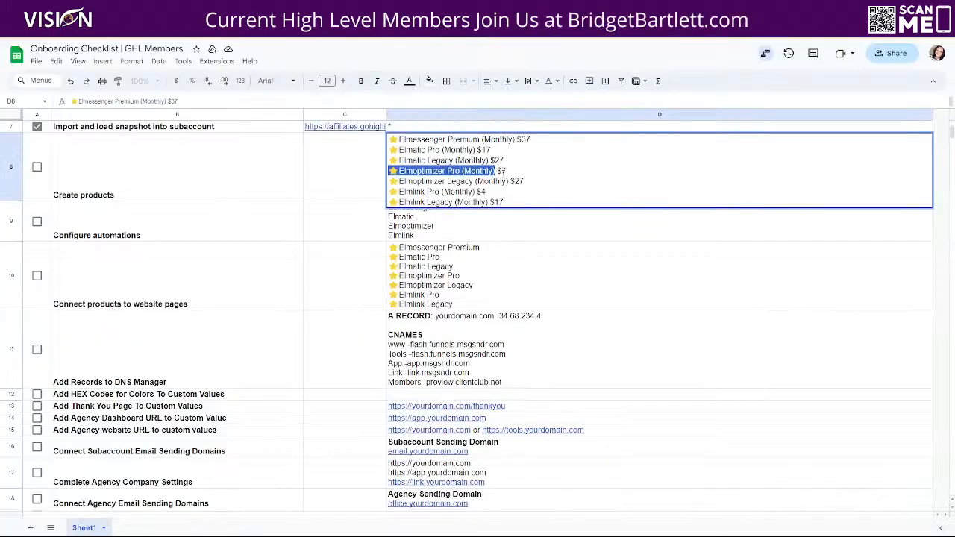
pyautogui.click(328, 10)
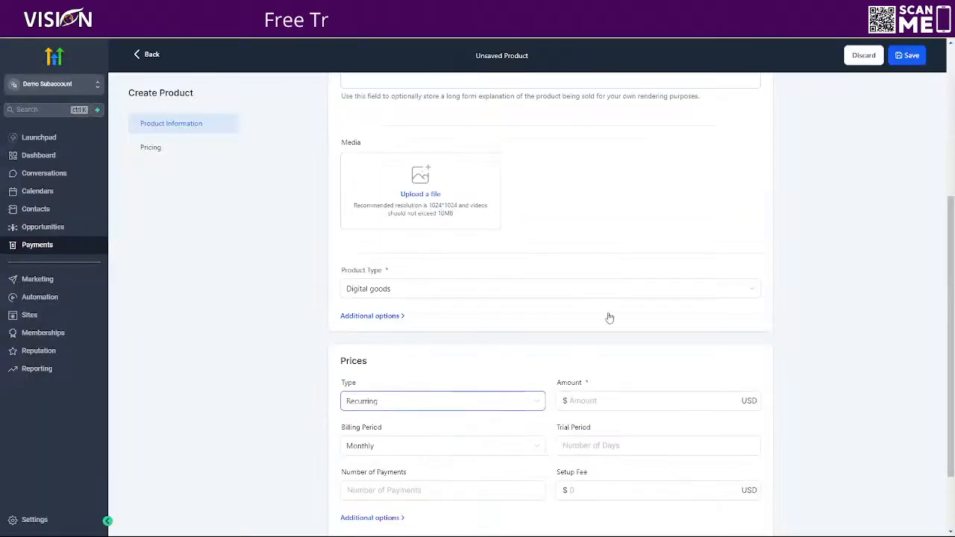
pyautogui.click(610, 397)
pyautogui.write('7')
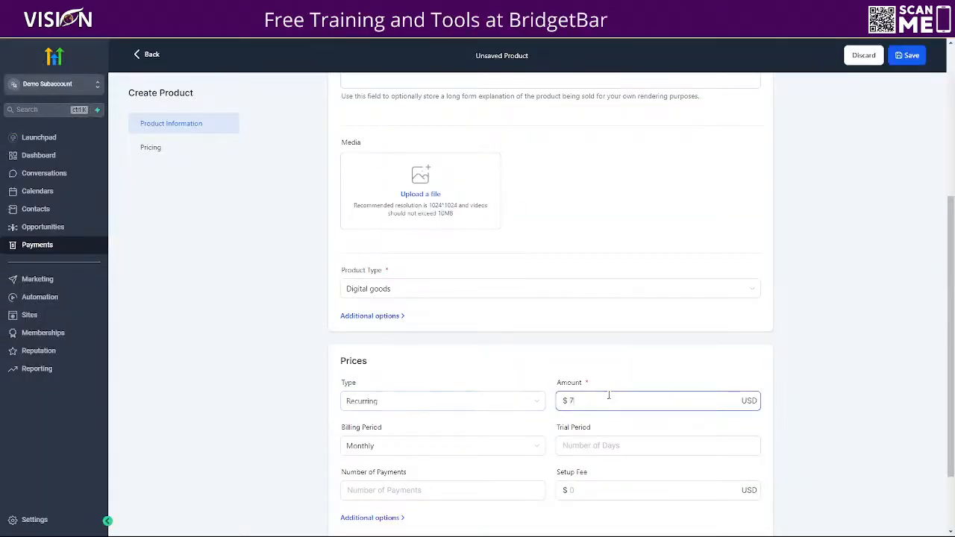
pyautogui.scroll(-1, 768, 463)
pyautogui.click(741, 512)
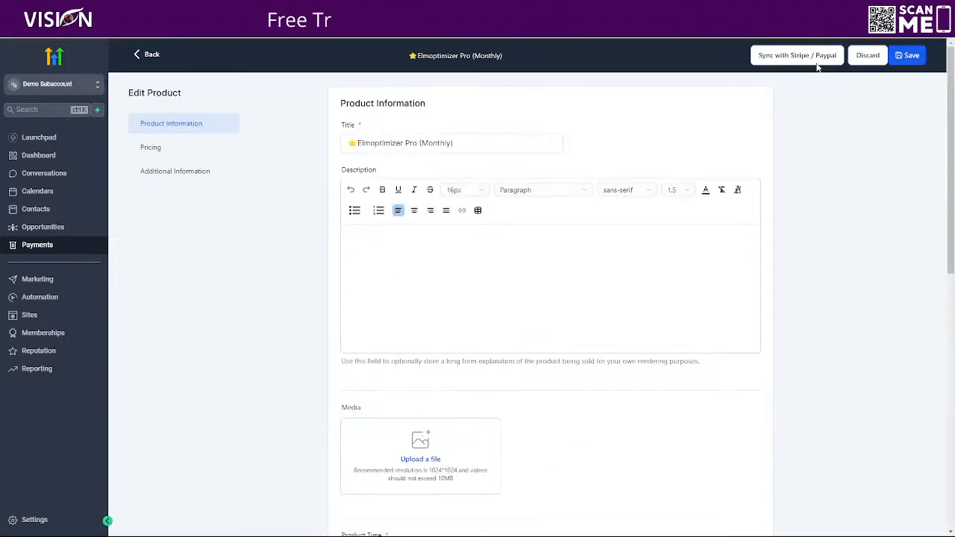
# Step: Sync Elmoptimizer Pro (Monthly) with Stripe / Paypal, save it and return to the products list
pyautogui.click(814, 56)
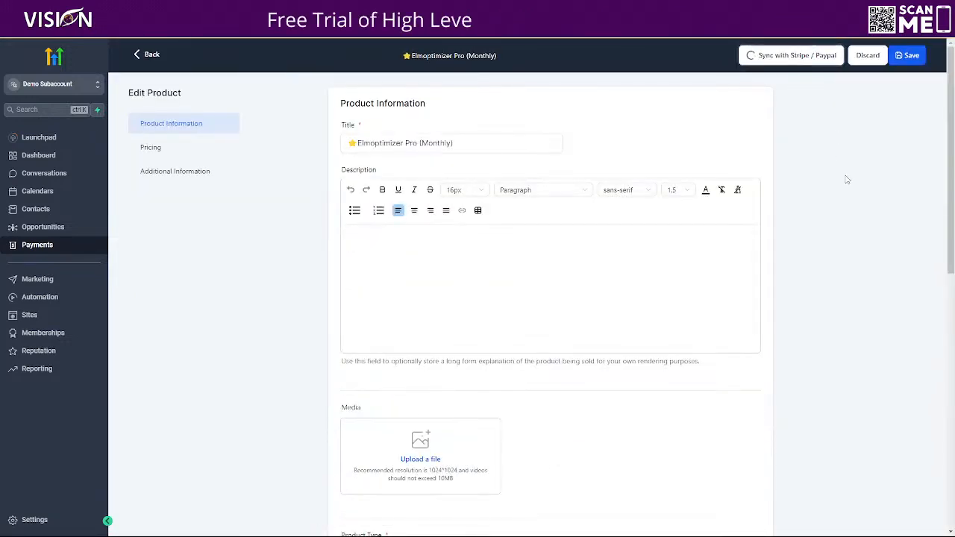
pyautogui.click(928, 58)
pyautogui.click(911, 57)
pyautogui.click(152, 56)
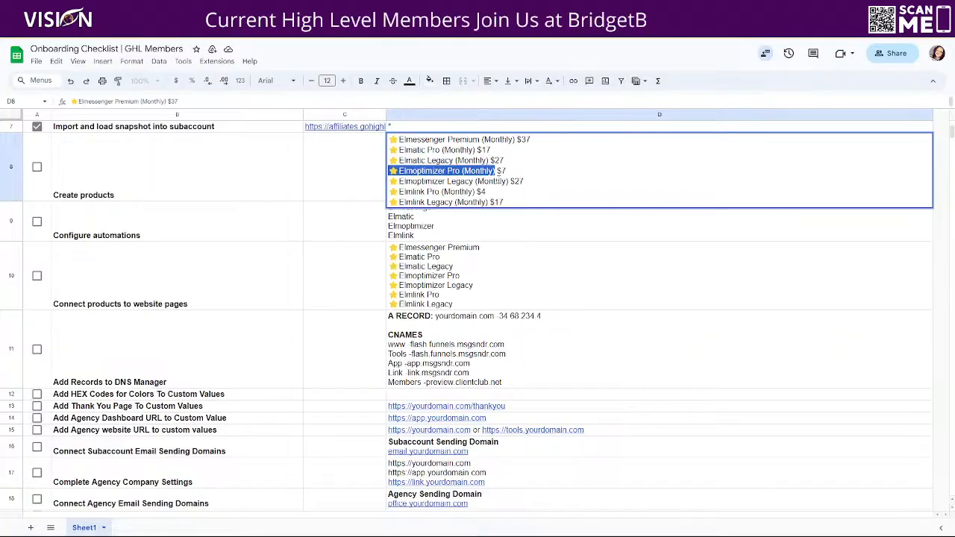
# Step: Copy "⭐Elmoptimizer Legacy (Monthly)" from the checklist's product list and use it as the title of a new product
pyautogui.moveTo(509, 181); pyautogui.dragTo(387, 187)
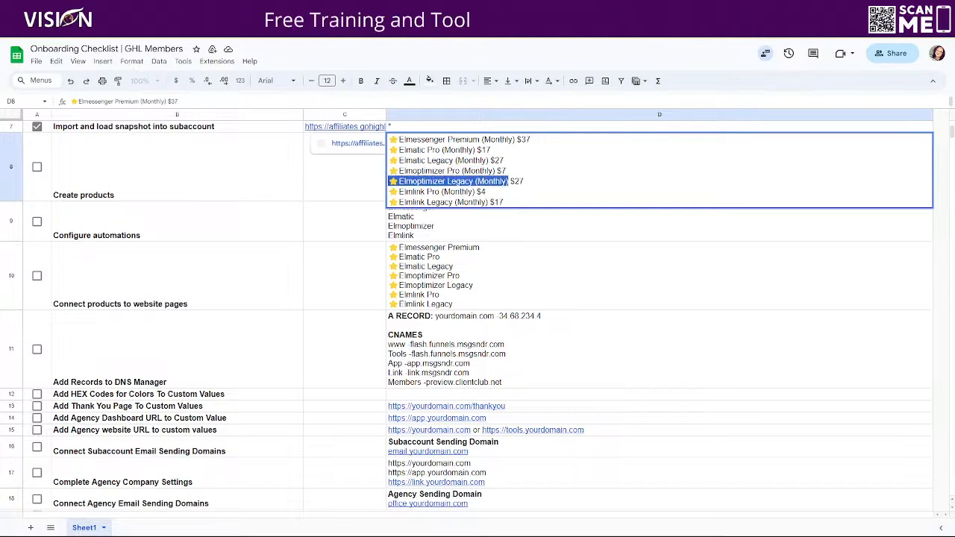
pyautogui.click(251, 10)
pyautogui.click(822, 111)
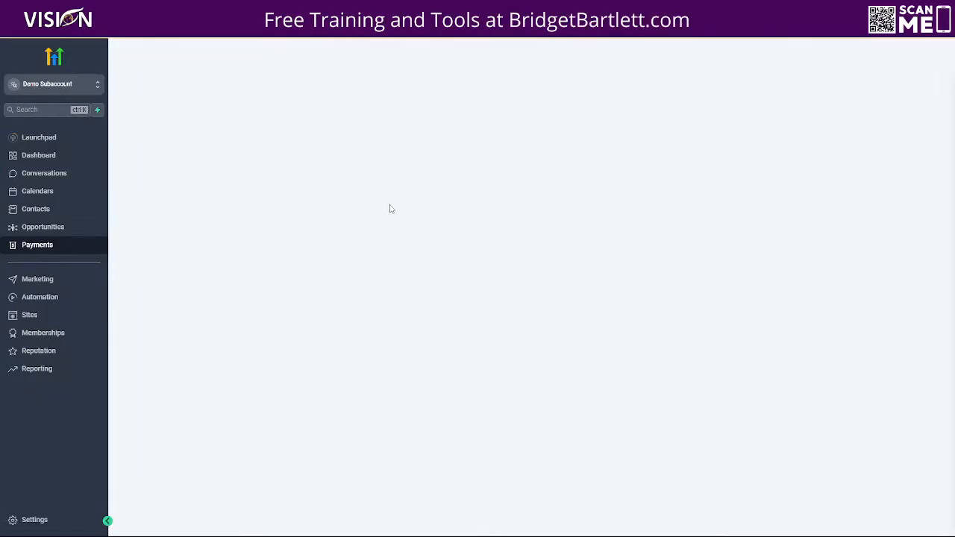
pyautogui.hotkey('ctrl', 'v')
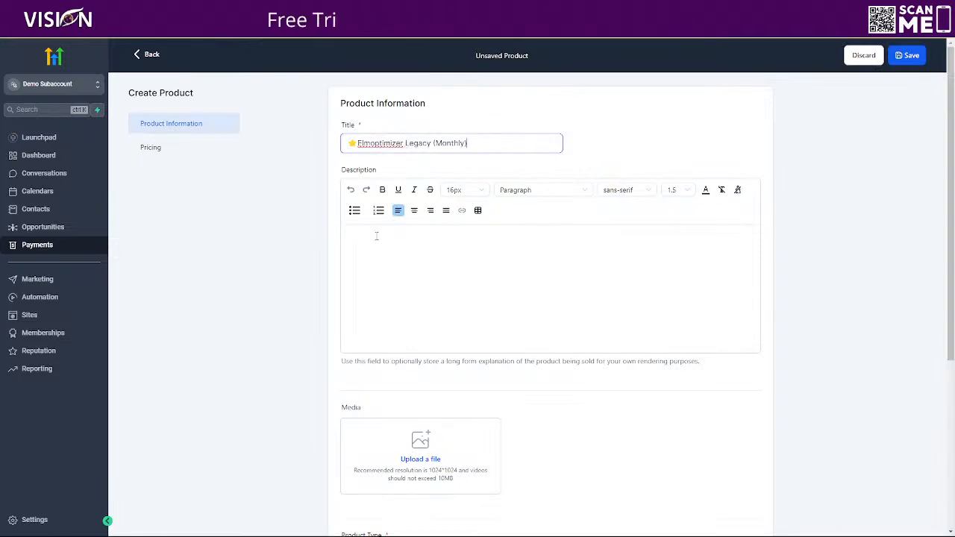
# Step: Make Elmoptimizer Legacy (Monthly) a Digital goods product with a recurring monthly price of 27 USD and save it
pyautogui.scroll(-2, 441, 371)
pyautogui.click(367, 403)
pyautogui.click(366, 444)
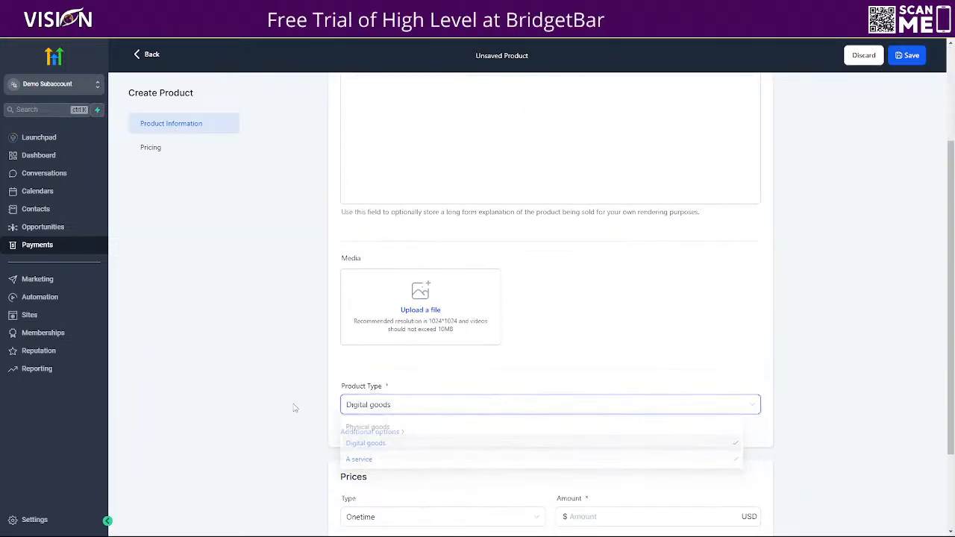
pyautogui.scroll(-2, 365, 441)
pyautogui.click(388, 402)
pyautogui.click(361, 441)
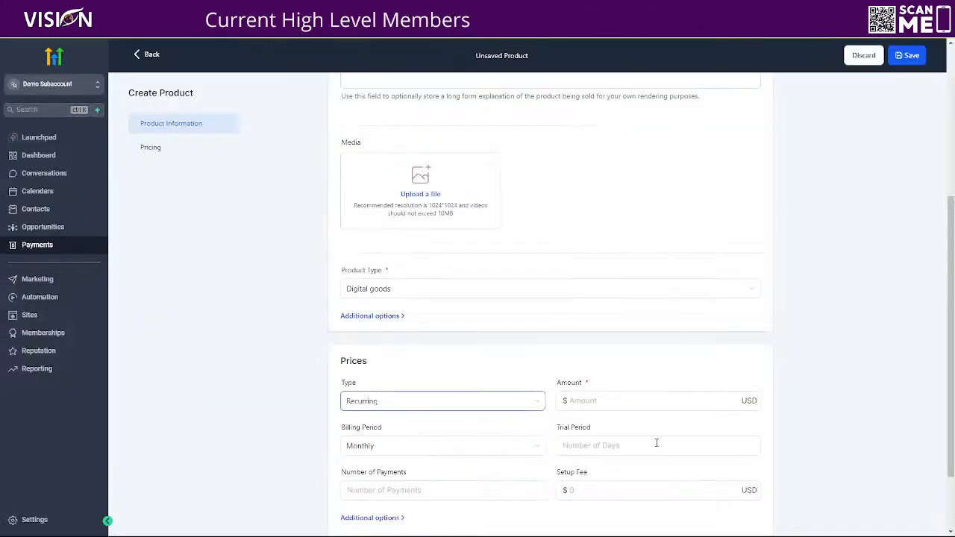
pyautogui.click(604, 401)
pyautogui.write('27')
pyautogui.scroll(-2, 580, 419)
pyautogui.click(743, 511)
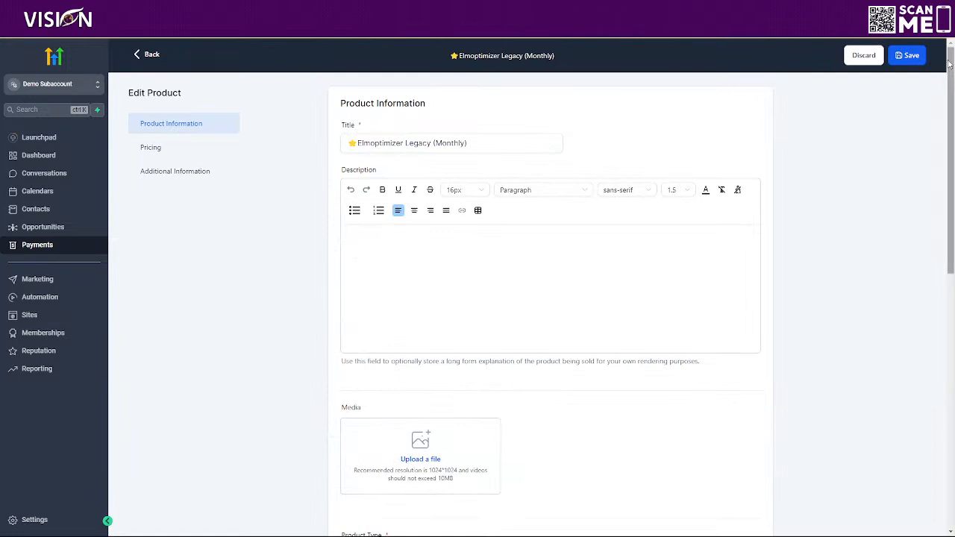
# Step: Save the Elmoptimizer Legacy (Monthly) product again, review its price and Stripe integration details, and return to the products list
pyautogui.click(910, 64)
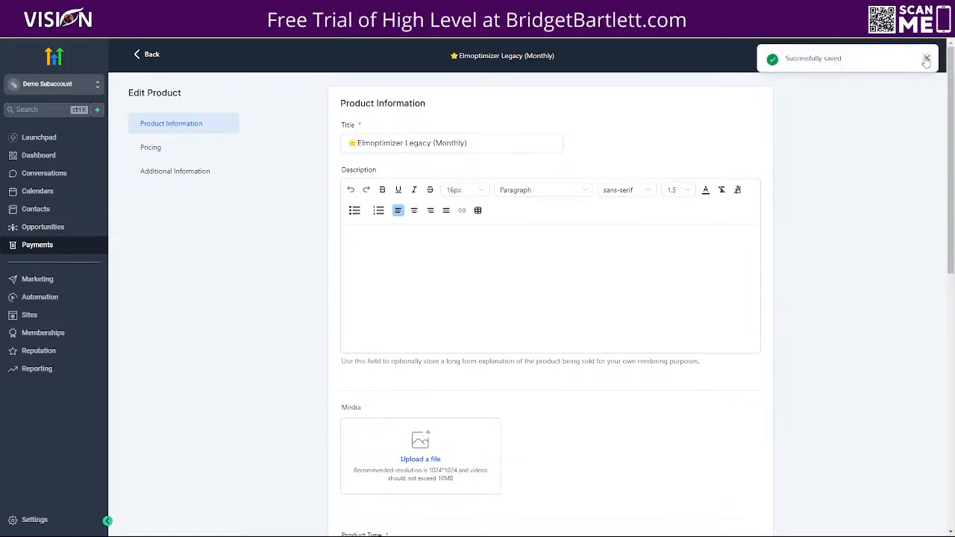
pyautogui.click(925, 60)
pyautogui.scroll(-5, 710, 288)
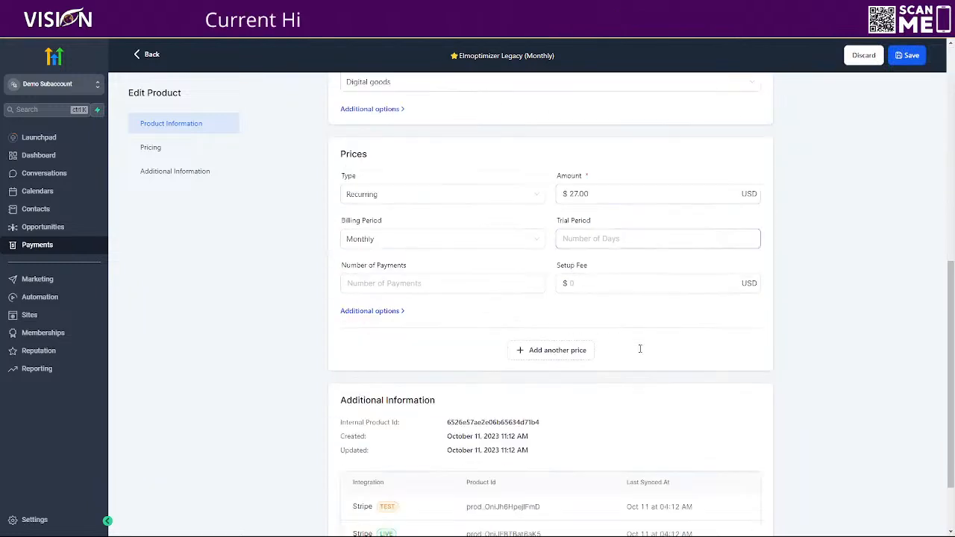
pyautogui.scroll(-2, 640, 349)
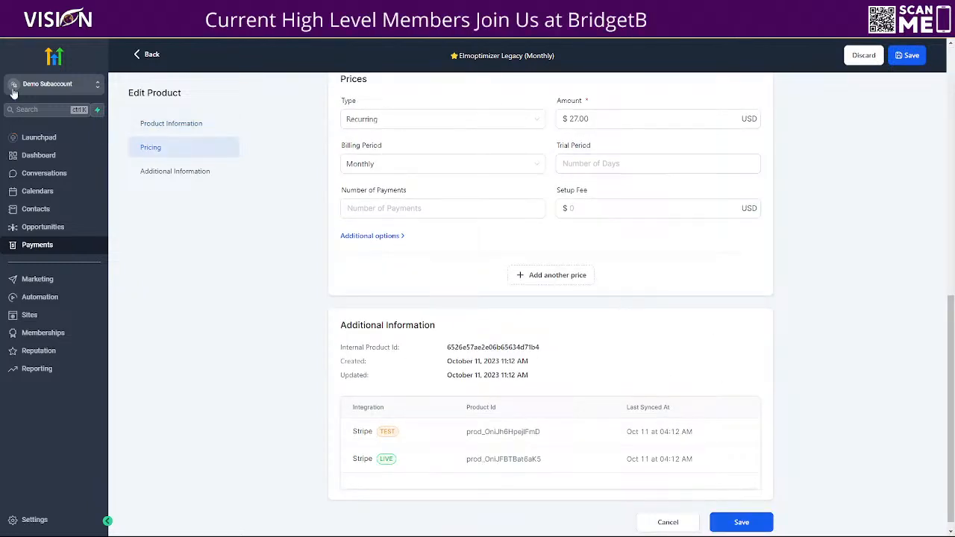
pyautogui.click(139, 54)
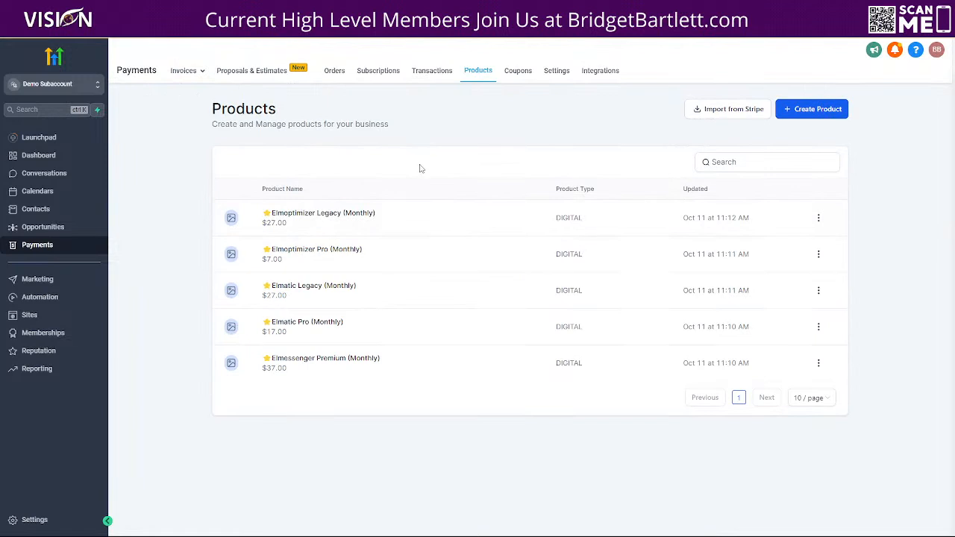
# Step: Copy "⭐Elmlink Pro (Monthly)" from the checklist's product list and use it as the title of a new product
pyautogui.hotkey('ctrl', 'Tab')
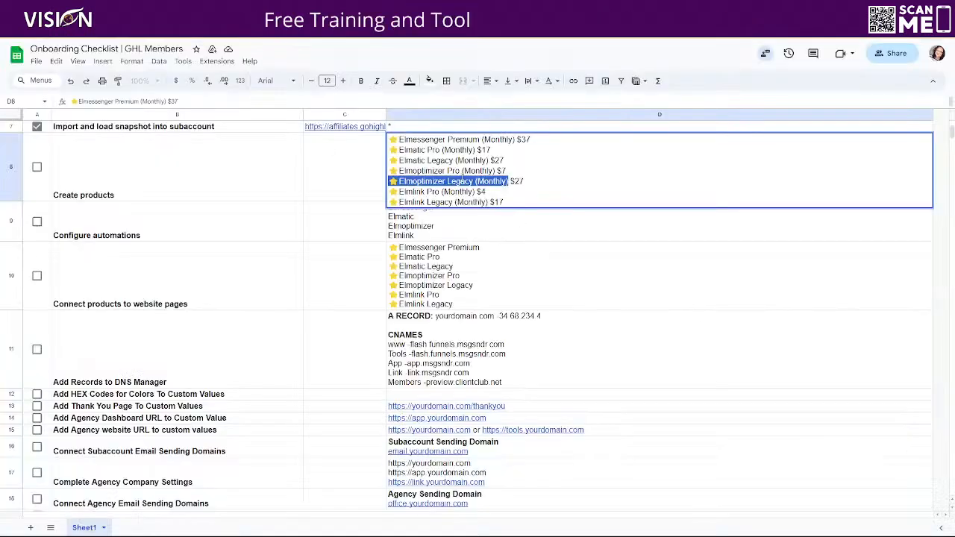
pyautogui.moveTo(477, 191); pyautogui.dragTo(388, 192)
pyautogui.hotkey('ctrl', 'c')
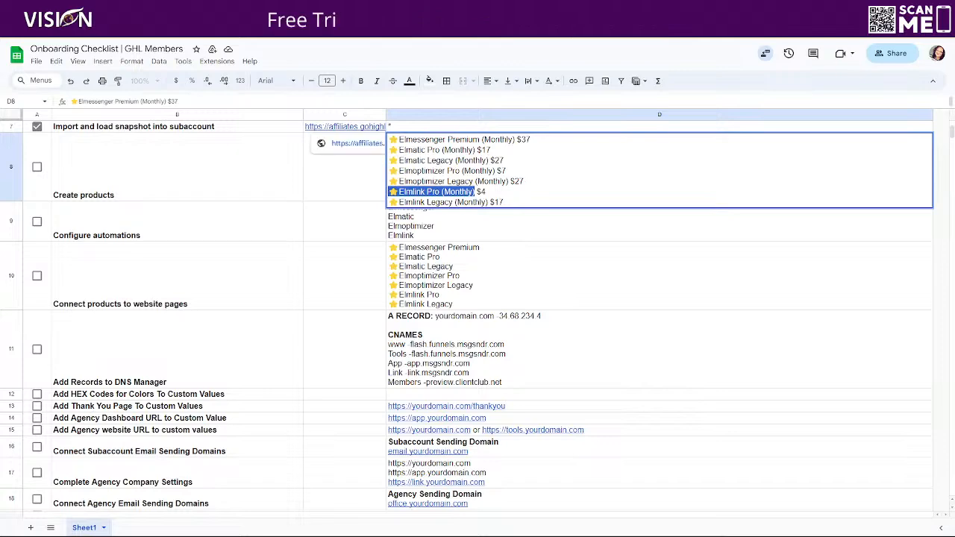
pyautogui.hotkey('ctrl', 'shift', 'Tab')
pyautogui.click(810, 108)
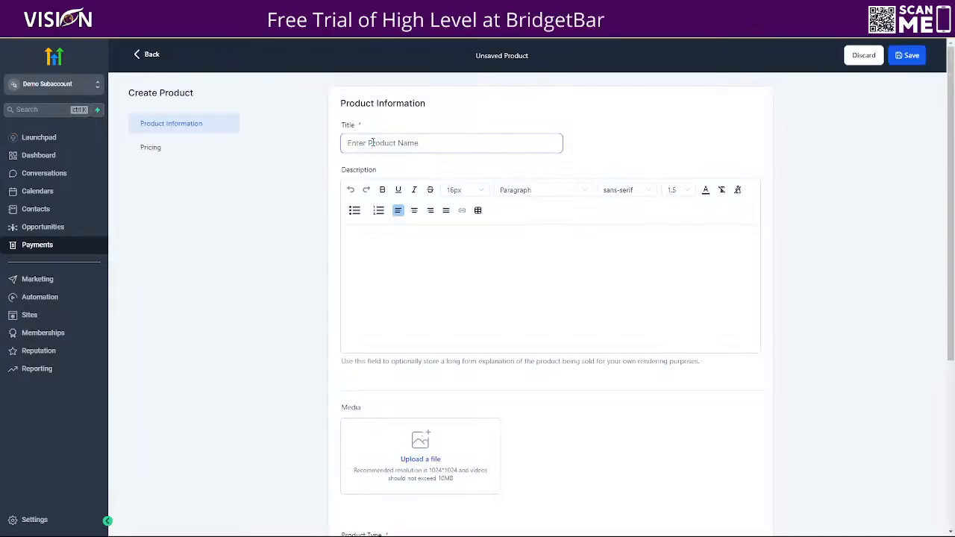
pyautogui.hotkey('ctrl', 'v')
# Step: Make Elmlink Pro (Monthly) a Digital goods product with a recurring monthly price of 4 USD and save it
pyautogui.scroll(-3, 321, 314)
pyautogui.click(363, 355)
pyautogui.click(372, 396)
pyautogui.scroll(-2, 394, 390)
pyautogui.click(419, 403)
pyautogui.click(415, 442)
pyautogui.hotkey('alt', 'Tab')
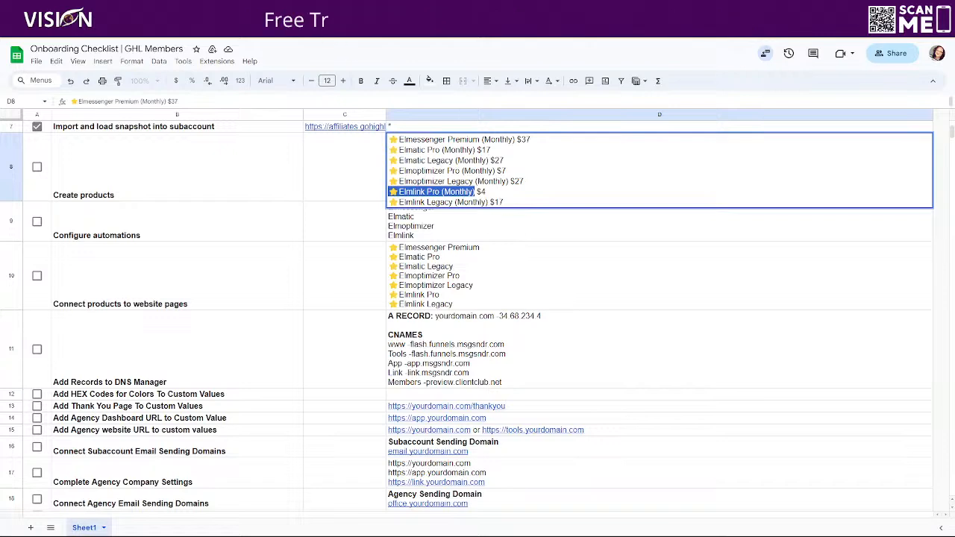
pyautogui.hotkey('alt', 'Tab')
pyautogui.click(580, 401)
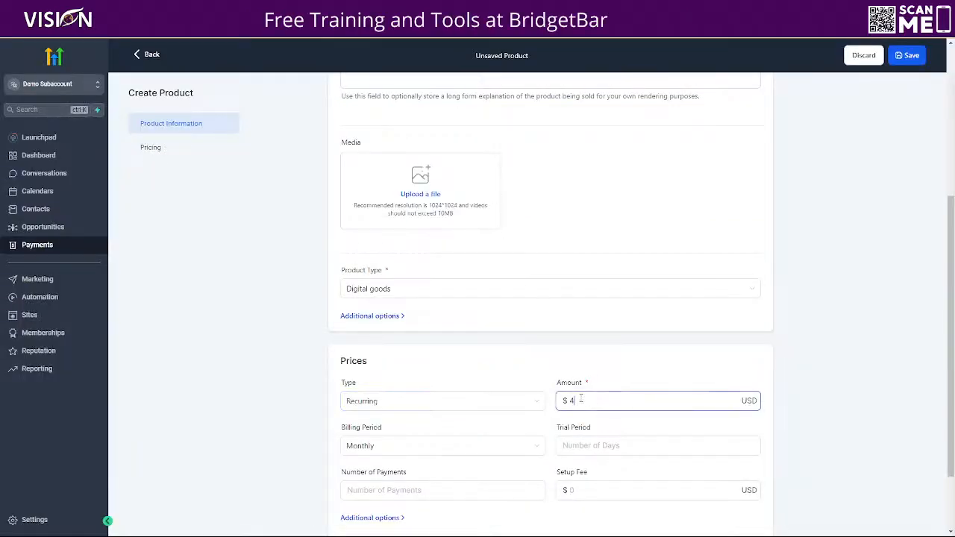
pyautogui.scroll(-2, 658, 422)
pyautogui.click(764, 517)
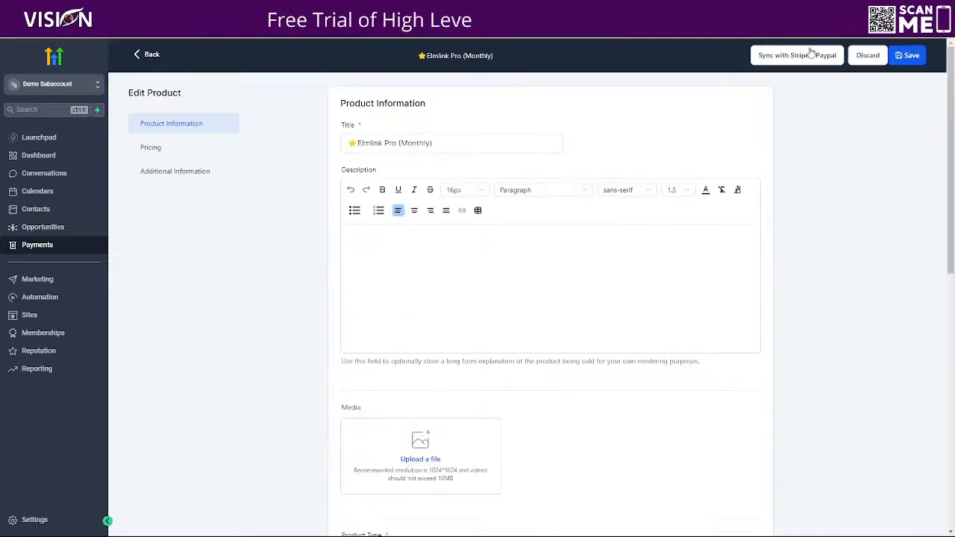
# Step: Sync Elmlink Pro (Monthly) with Stripe / Paypal, save it and return to the products list
pyautogui.click(806, 57)
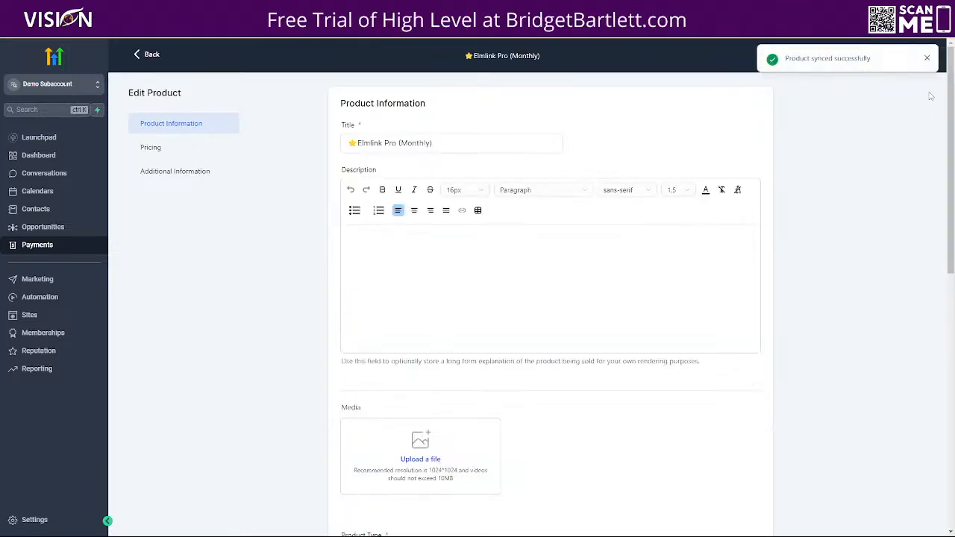
pyautogui.click(927, 60)
pyautogui.click(909, 56)
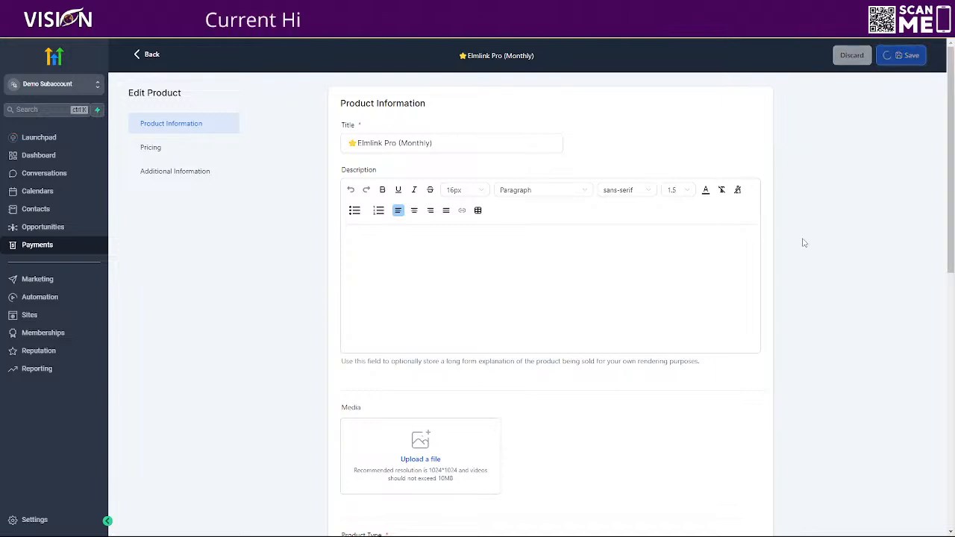
pyautogui.click(156, 57)
# Step: Copy "⭐Elmlink Legacy (Monthly)" from the checklist's product list and use it as the title of a new product
pyautogui.click(156, 9)
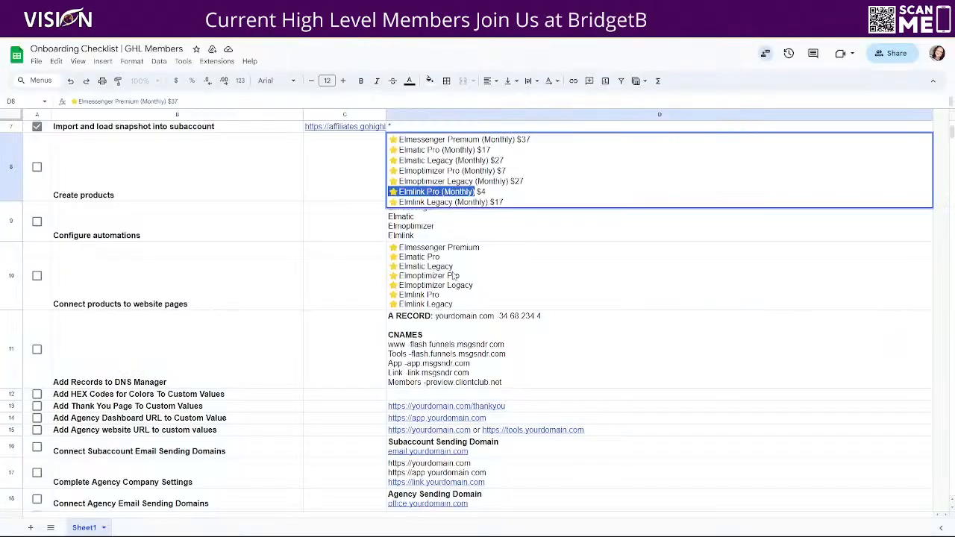
pyautogui.moveTo(489, 202); pyautogui.dragTo(407, 202)
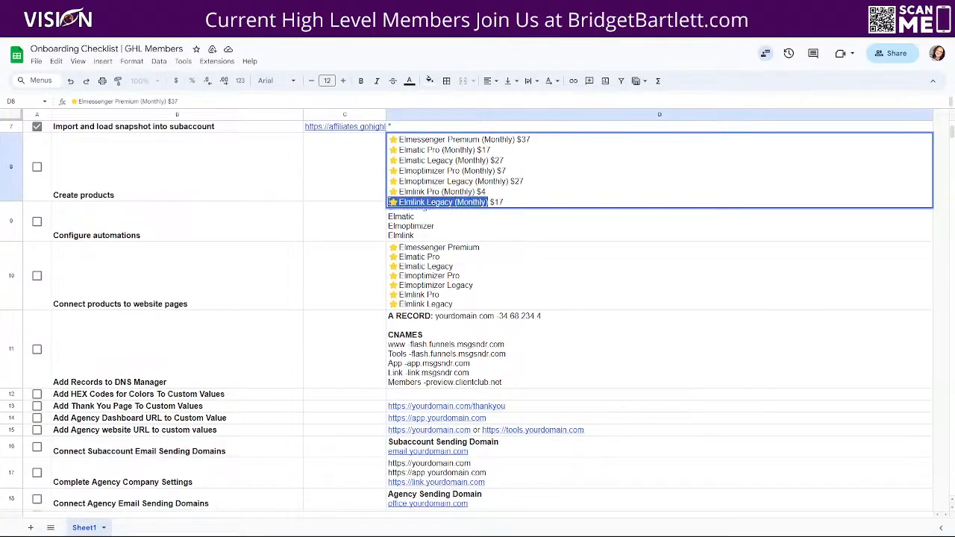
pyautogui.click(314, 11)
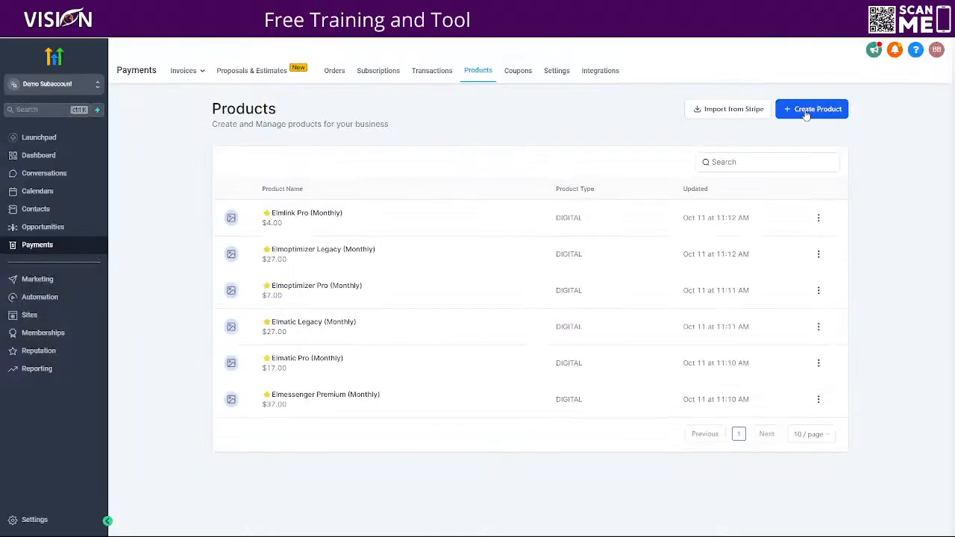
pyautogui.click(806, 112)
pyautogui.write('⭐Elmlink Legacy (Monthly)')
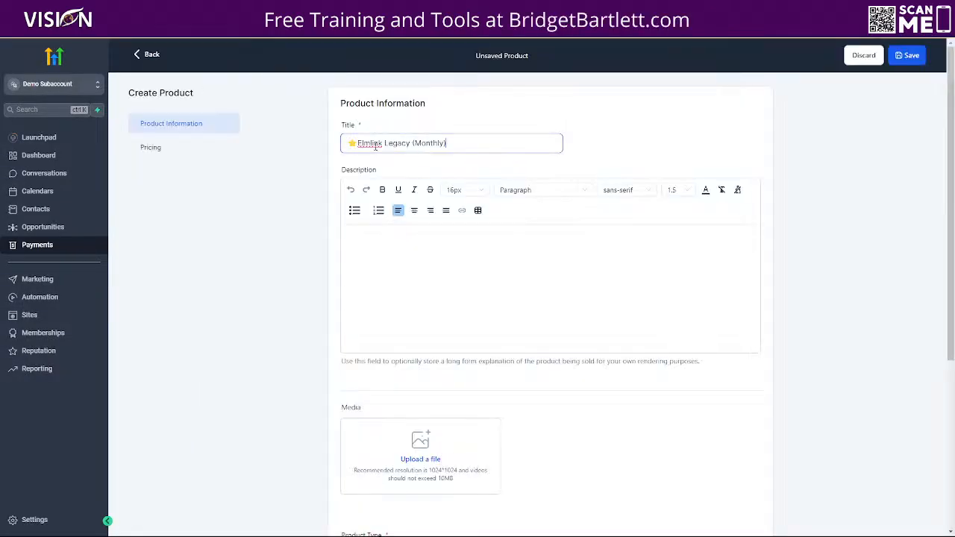
# Step: Make Elmlink Legacy (Monthly) a Digital goods product with a recurring monthly price of 17 USD and save it
pyautogui.scroll(-2, 332, 344)
pyautogui.click(364, 411)
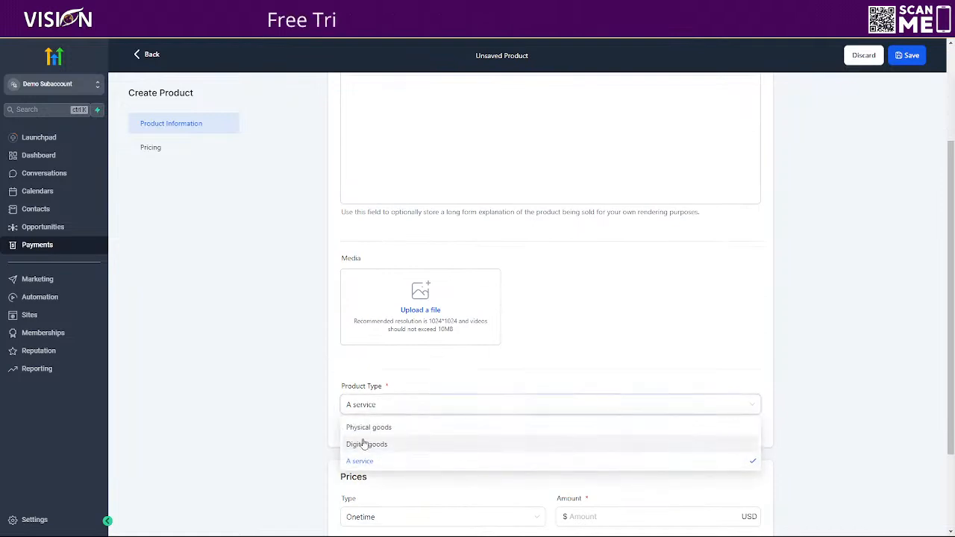
pyautogui.click(363, 441)
pyautogui.scroll(-2, 363, 399)
pyautogui.click(363, 400)
pyautogui.click(360, 441)
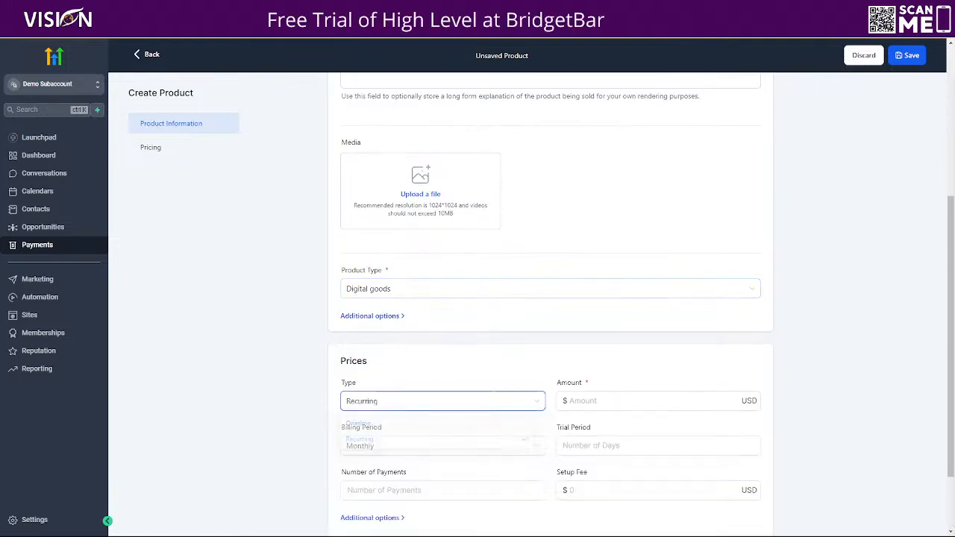
pyautogui.hotkey('alt', 'Tab')
pyautogui.hotkey('alt', 'Tab')
pyautogui.click(604, 400)
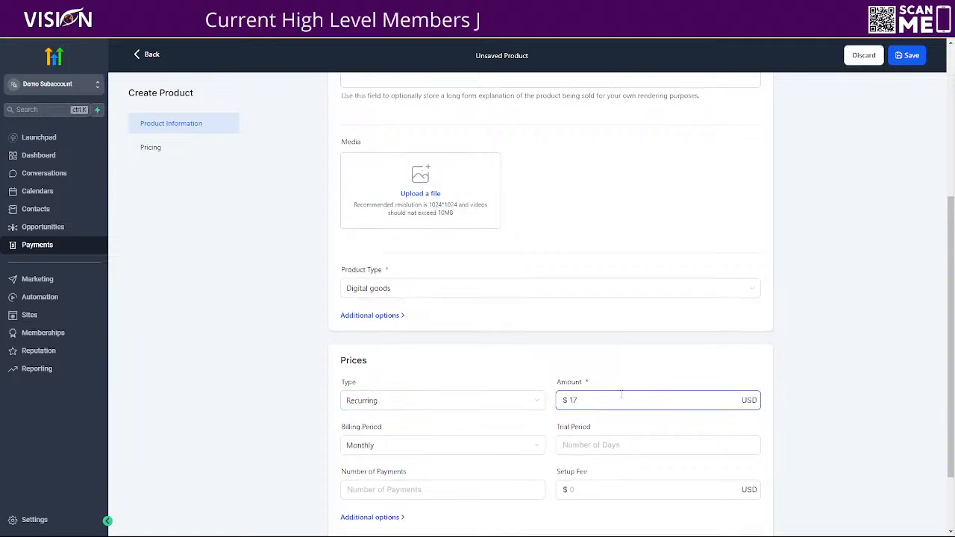
pyautogui.scroll(-2, 603, 399)
pyautogui.click(741, 511)
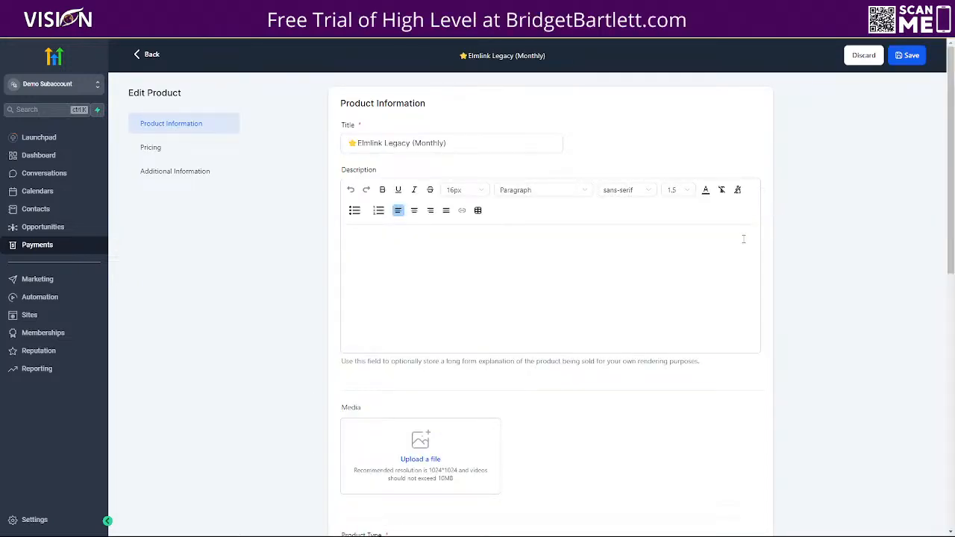
# Step: Save the Elmlink Legacy (Monthly) product again and mark "Create products" as done in the onboarding checklist
pyautogui.click(913, 56)
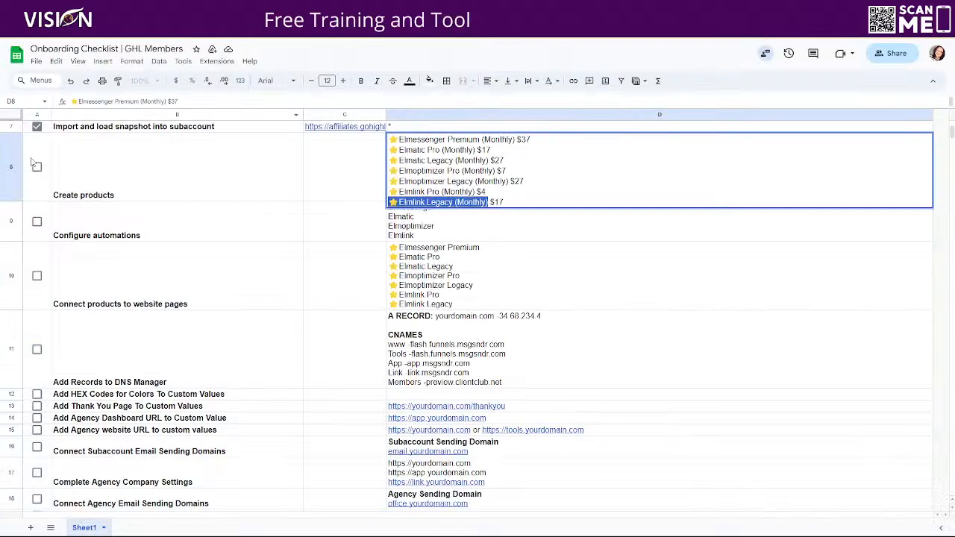
pyautogui.click(37, 168)
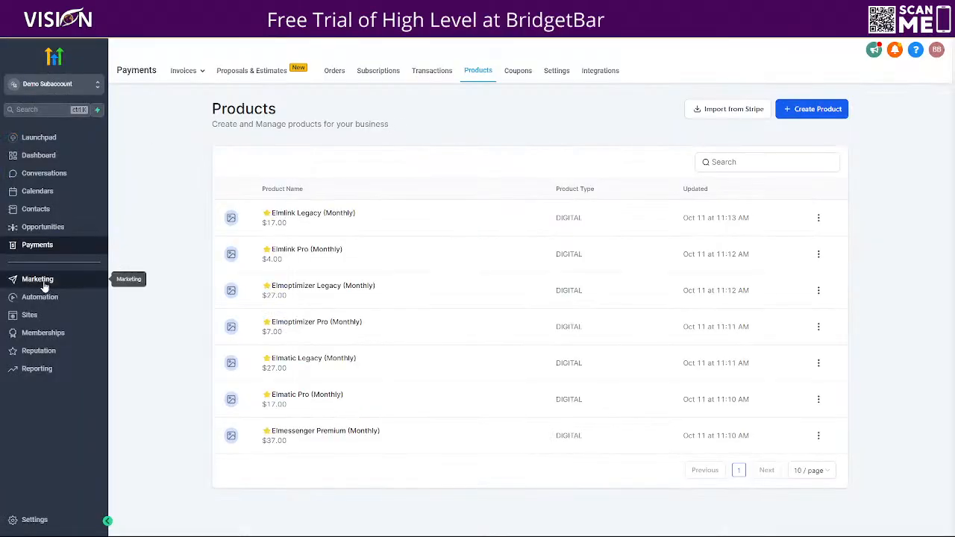
# Step: In the ELMLink automation folder, set the ELMLink Legacy Plan's Order Submitted product filter to "⭐Elmlink Legacy (Monthly)", save the workflow and return to the list
pyautogui.click(41, 297)
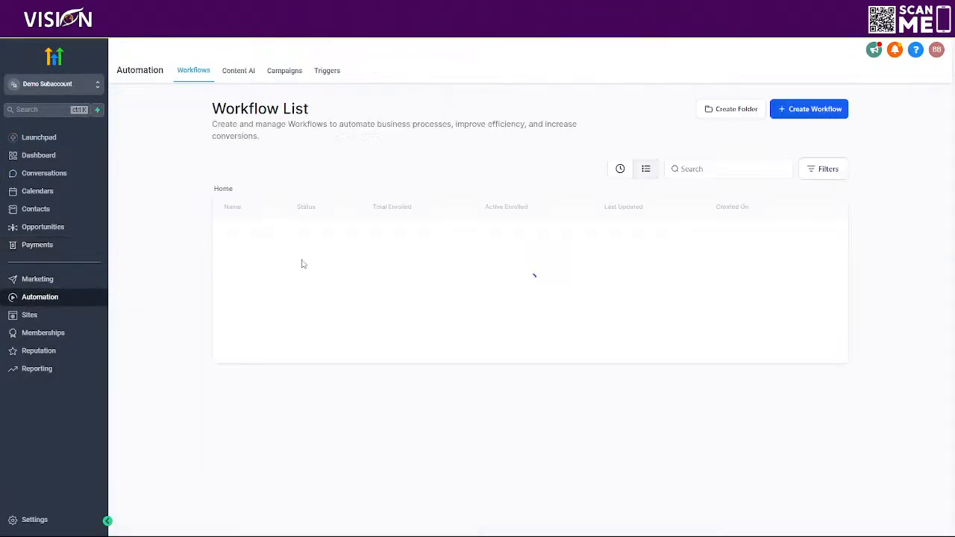
pyautogui.scroll(-1, 168, 310)
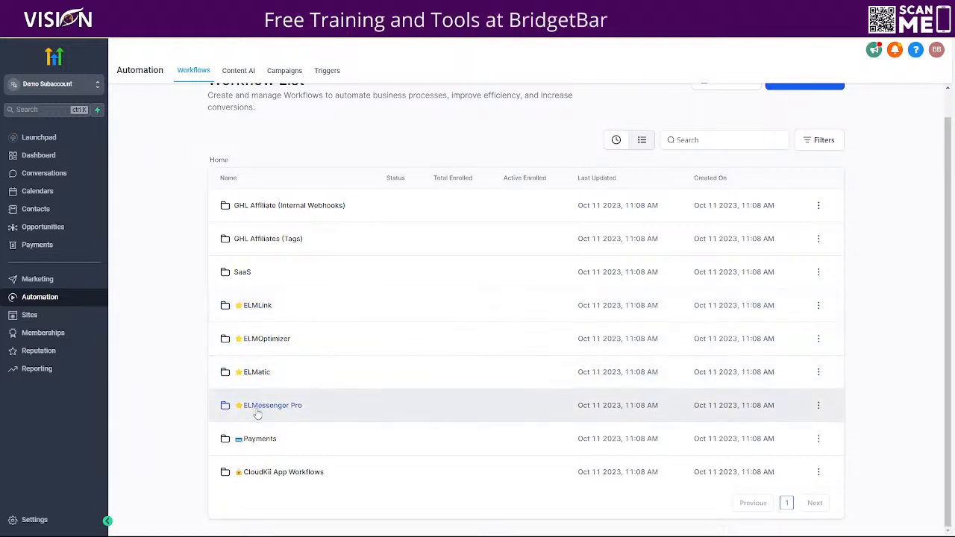
pyautogui.click(257, 307)
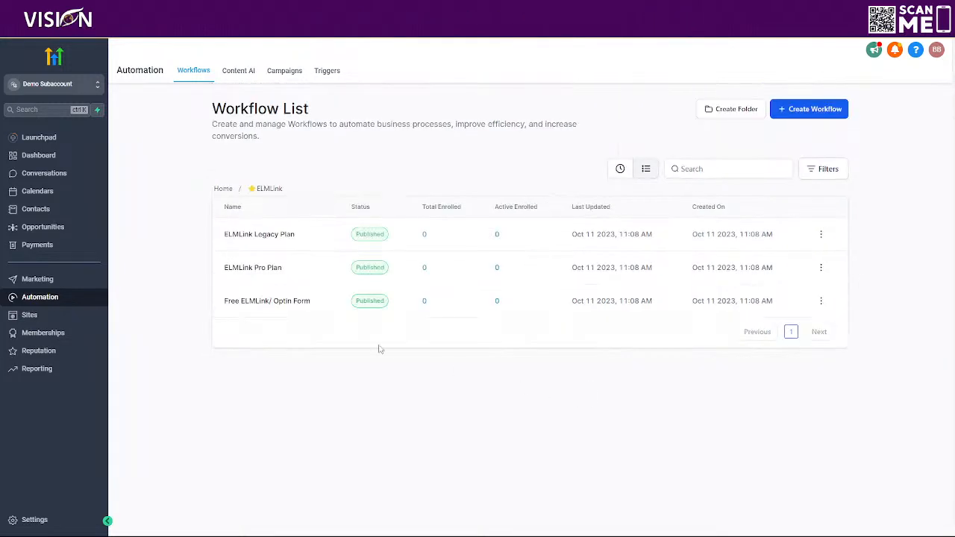
pyautogui.click(587, 301)
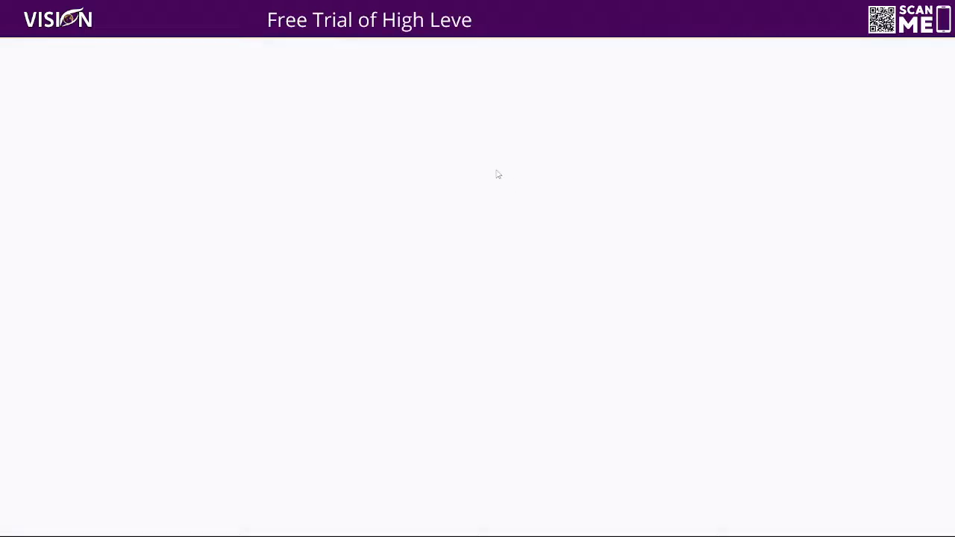
pyautogui.click(490, 124)
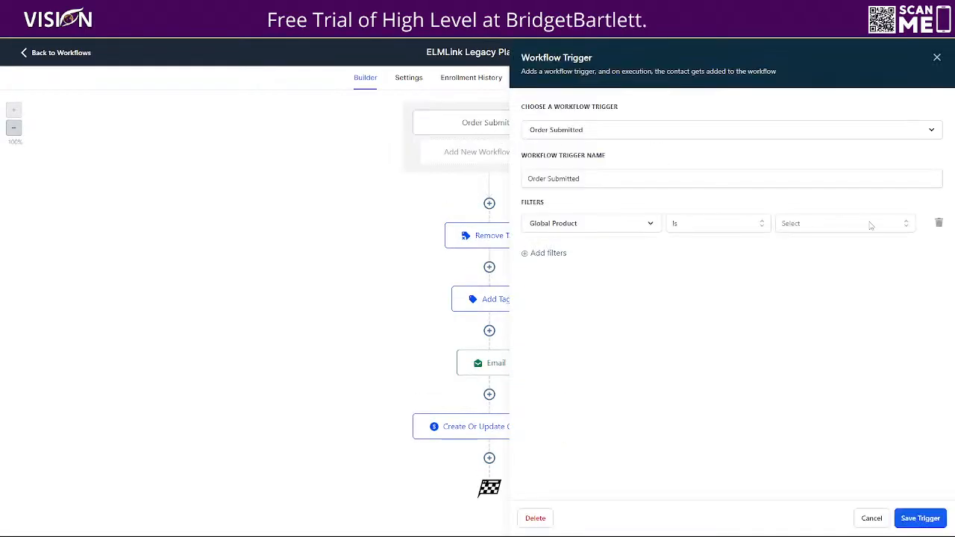
pyautogui.click(809, 230)
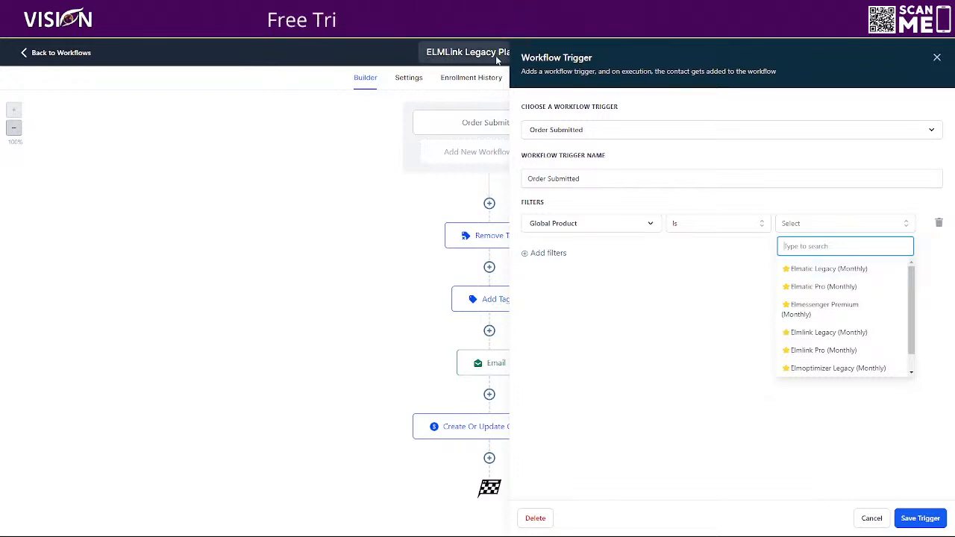
pyautogui.click(820, 334)
pyautogui.click(920, 519)
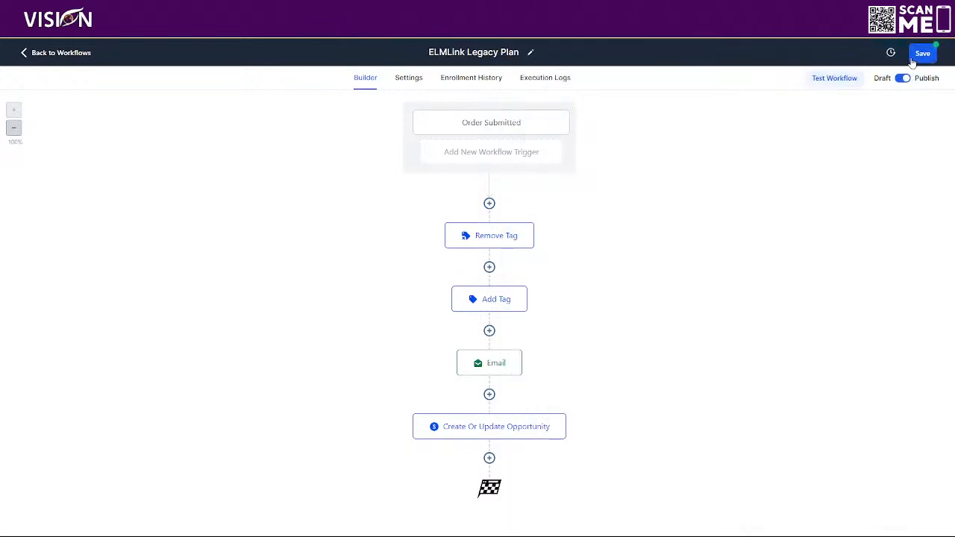
pyautogui.click(922, 51)
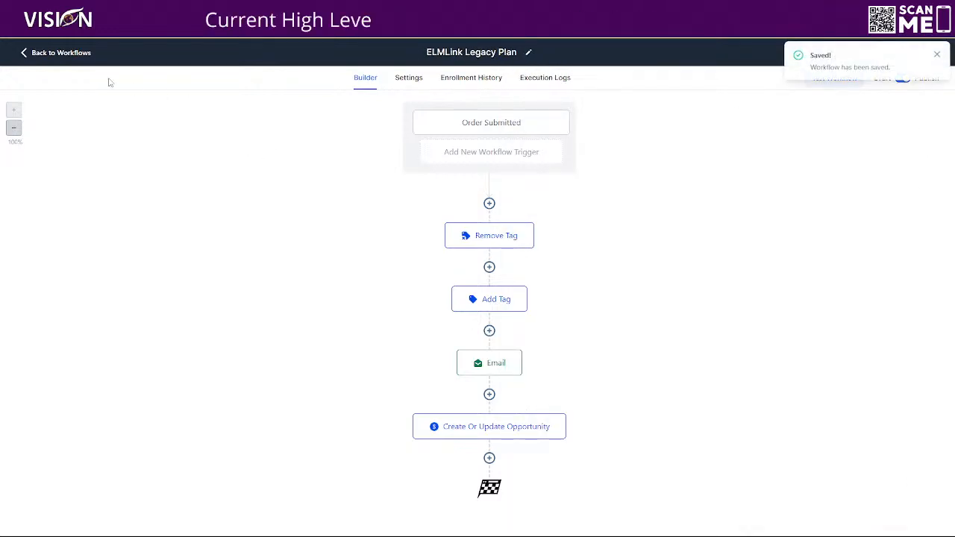
pyautogui.click(62, 54)
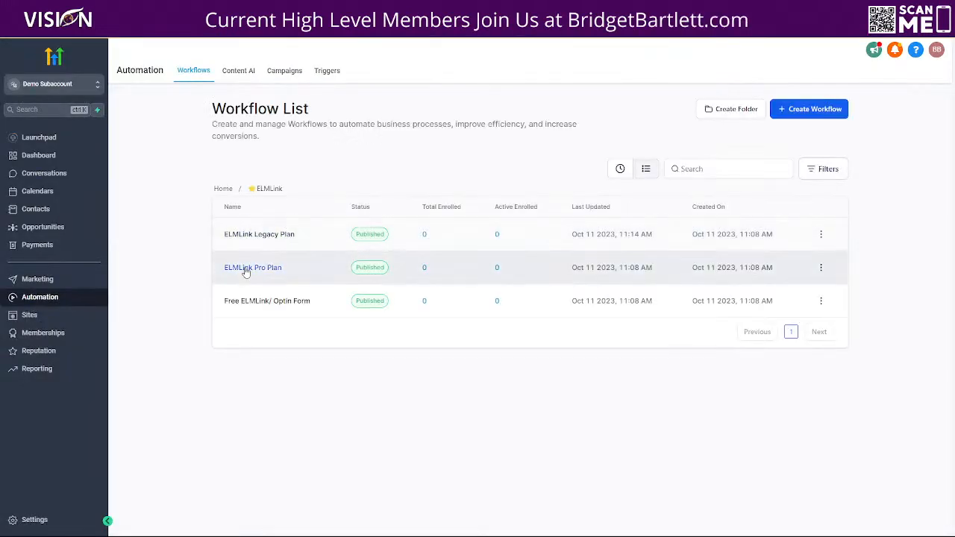
# Step: Set the ELMLink Pro Plan workflow's Order Submitted product filter to "⭐Elmlink Pro (Monthly)", save trigger and workflow, and return to the workflow list
pyautogui.click(241, 268)
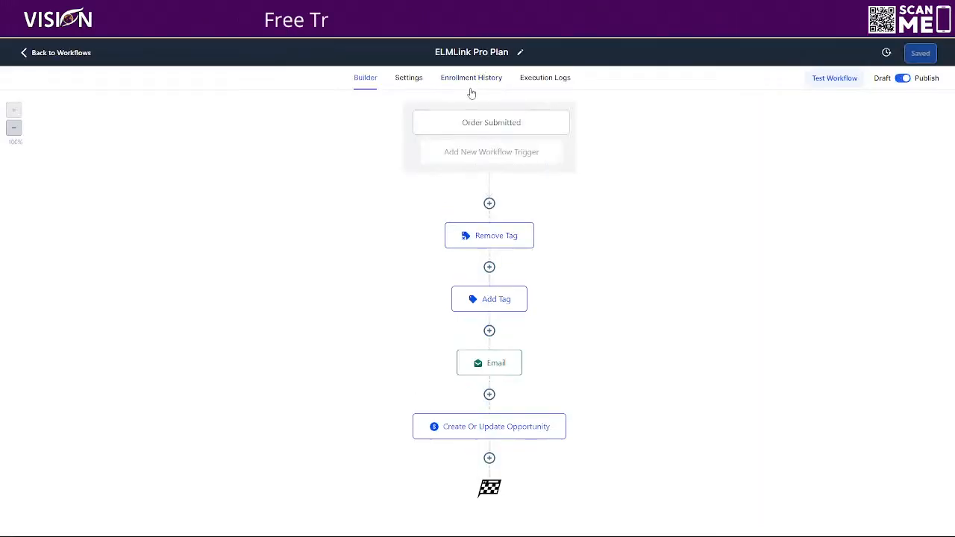
pyautogui.click(469, 124)
pyautogui.click(802, 226)
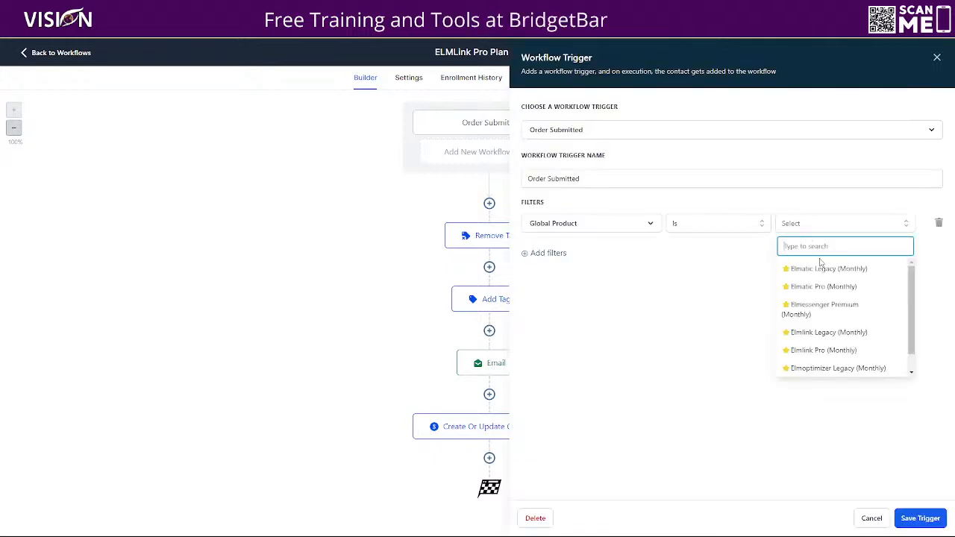
pyautogui.click(812, 350)
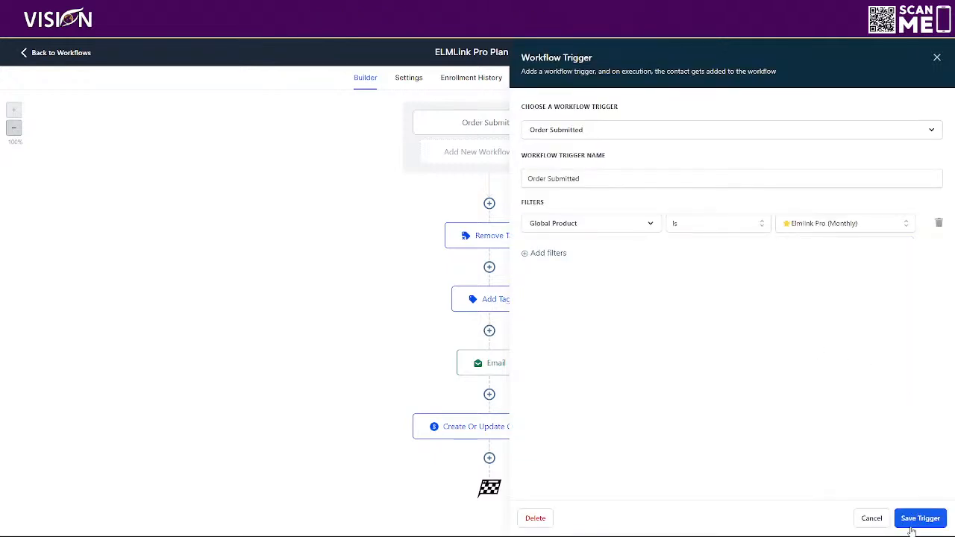
pyautogui.click(918, 518)
pyautogui.click(924, 53)
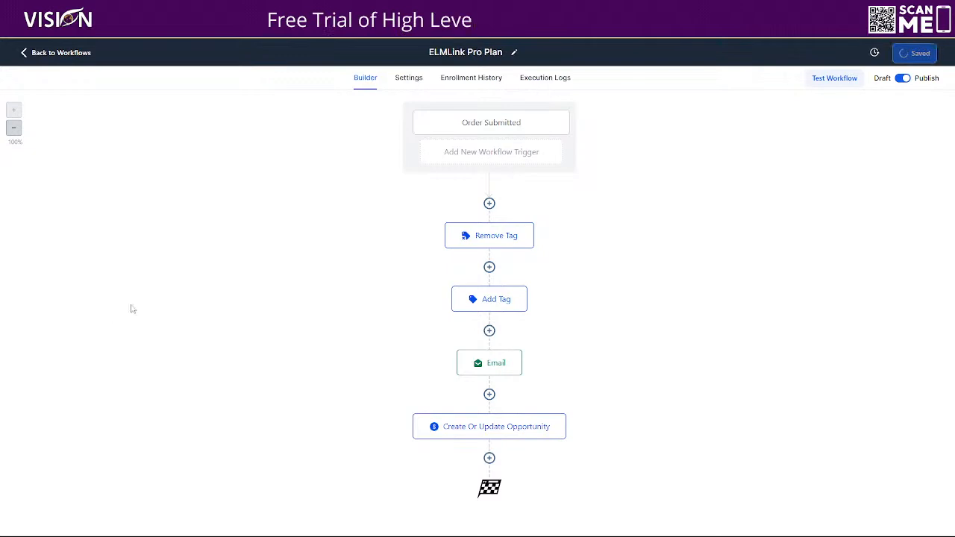
pyautogui.click(61, 52)
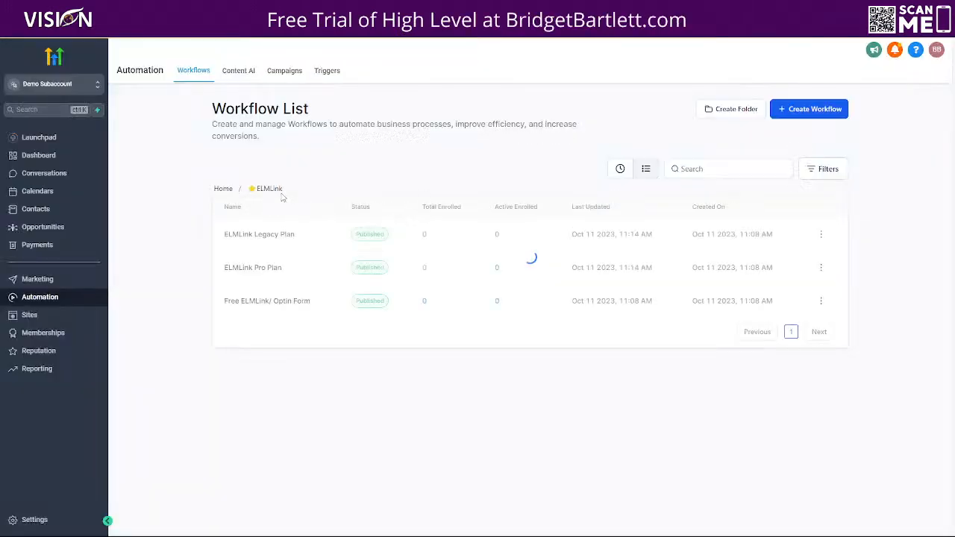
# Step: In the ELMOptimizer folder, set the ELMOptimizer Legacy Plan's Order Submitted product filter to "⭐Elmoptimizer Legacy (Monthly)", save the workflow and return to the list
pyautogui.click(219, 189)
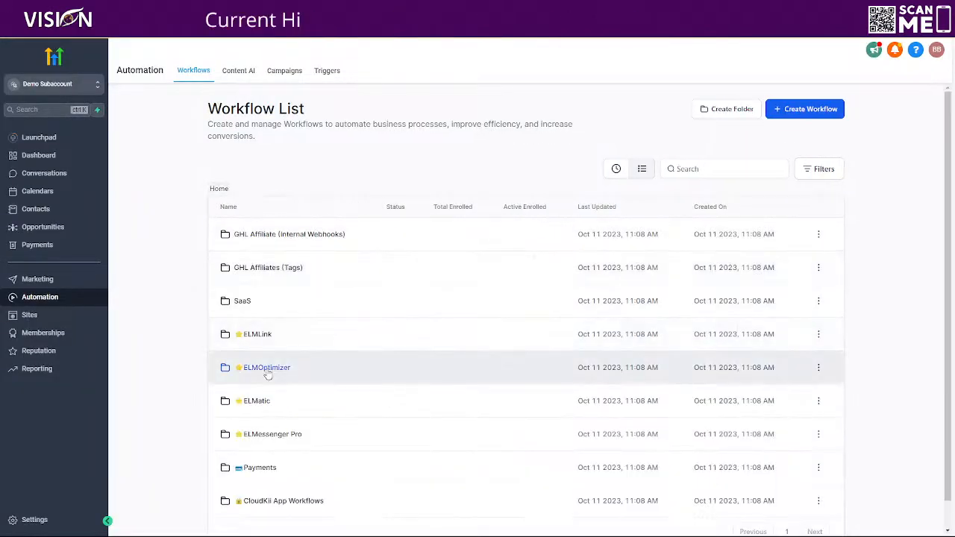
pyautogui.click(267, 369)
pyautogui.click(283, 236)
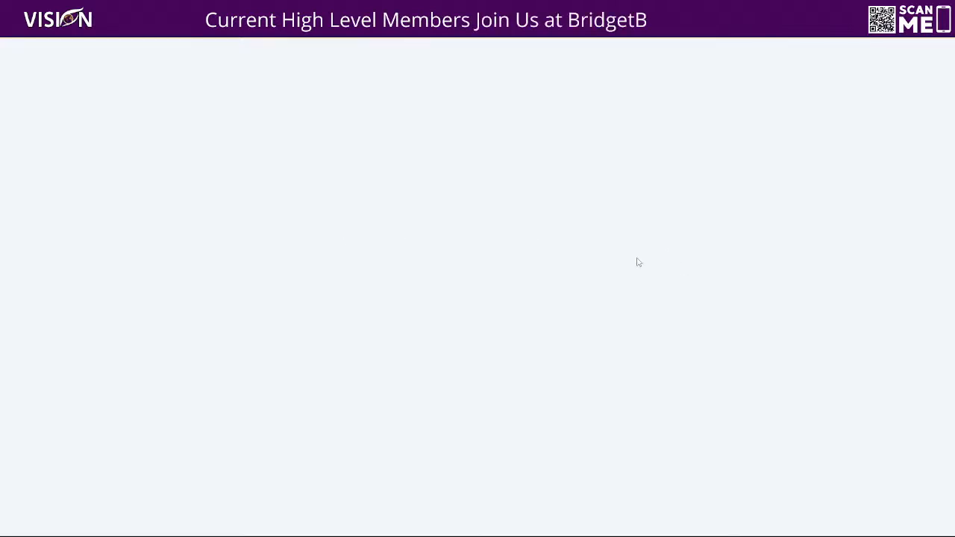
pyautogui.click(505, 130)
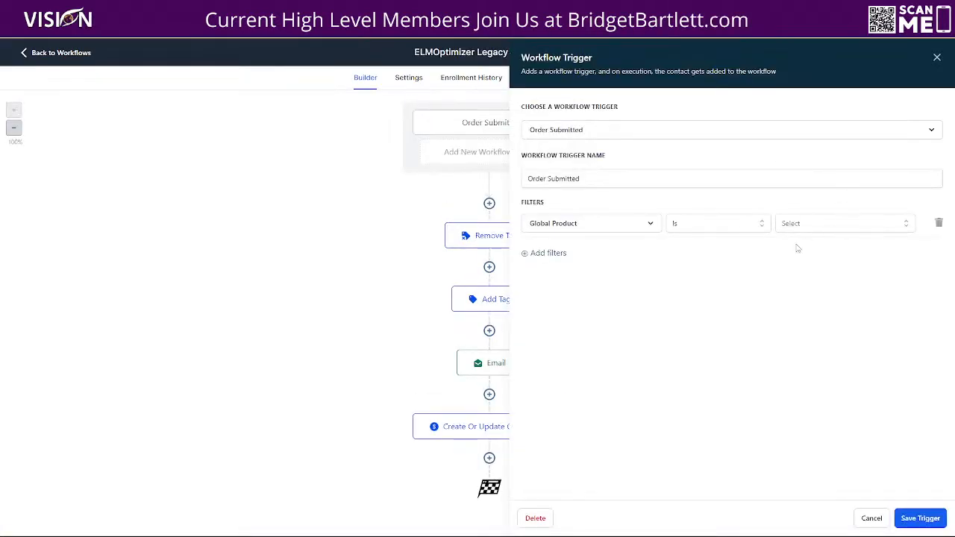
pyautogui.click(806, 223)
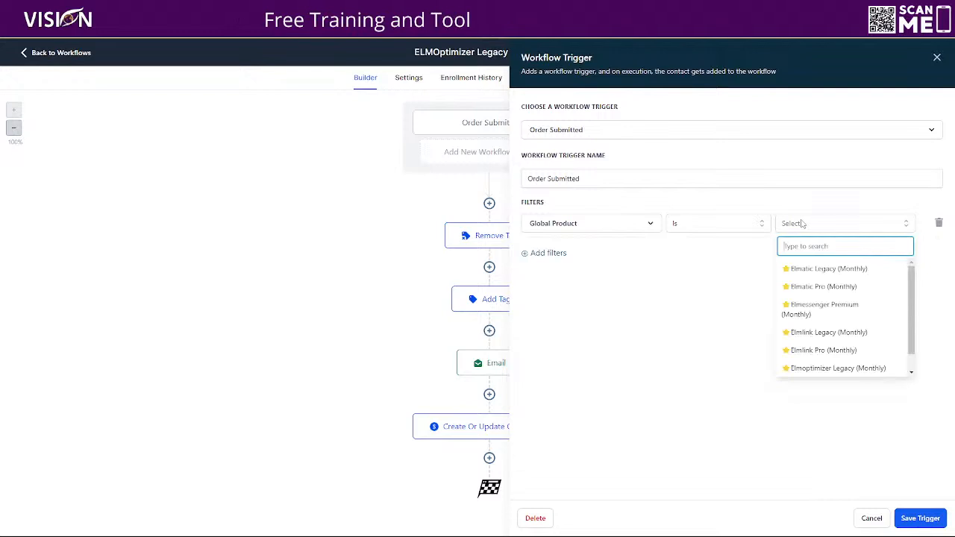
pyautogui.scroll(-2, 814, 343)
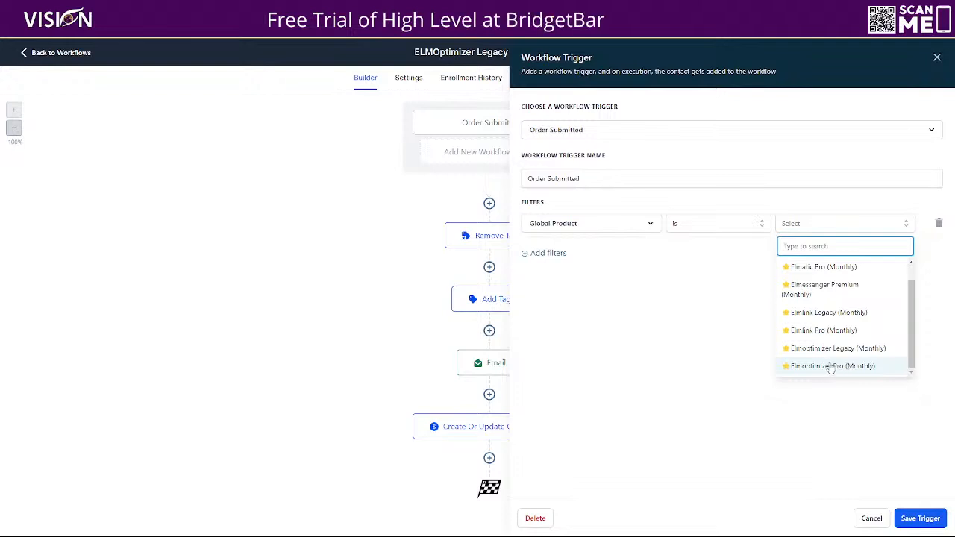
pyautogui.click(832, 349)
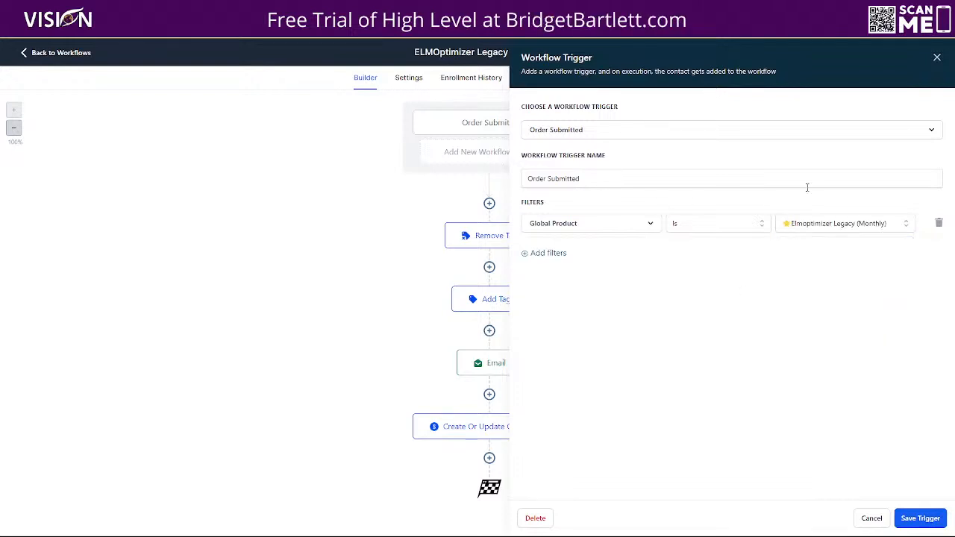
pyautogui.click(920, 518)
pyautogui.click(924, 51)
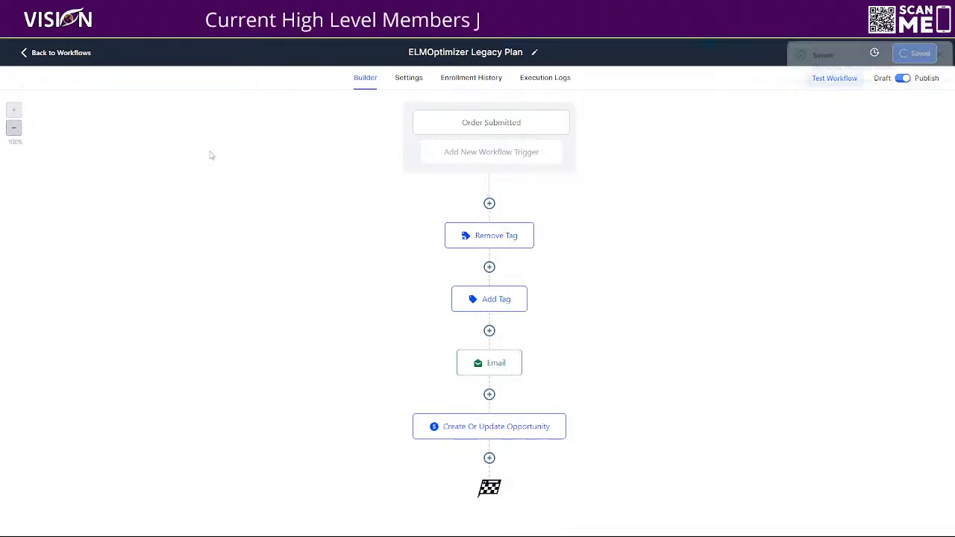
pyautogui.click(60, 55)
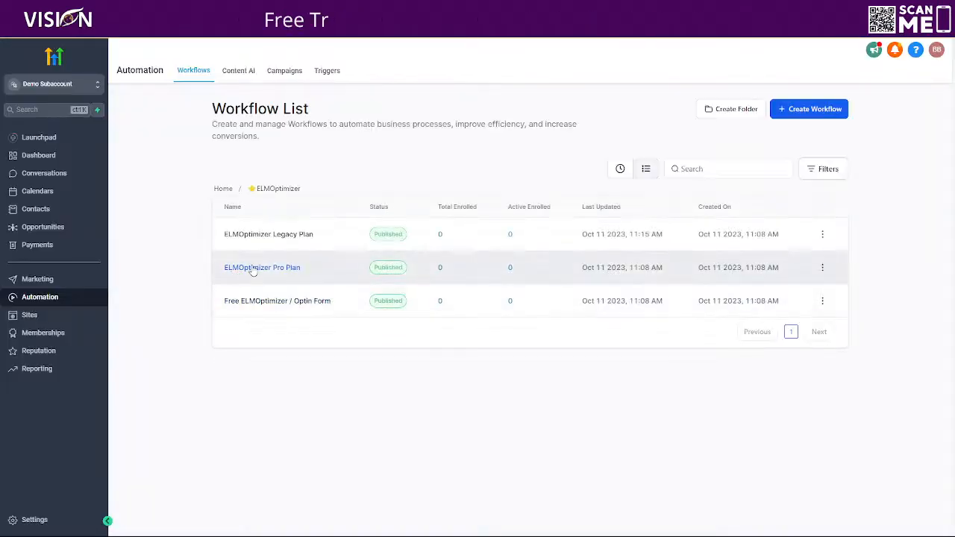
# Step: Set the ELMOptimizer Pro Plan workflow's Order Submitted product filter to "⭐Elmoptimizer Pro (Monthly)", save trigger and workflow, and return to the workflow list
pyautogui.click(239, 269)
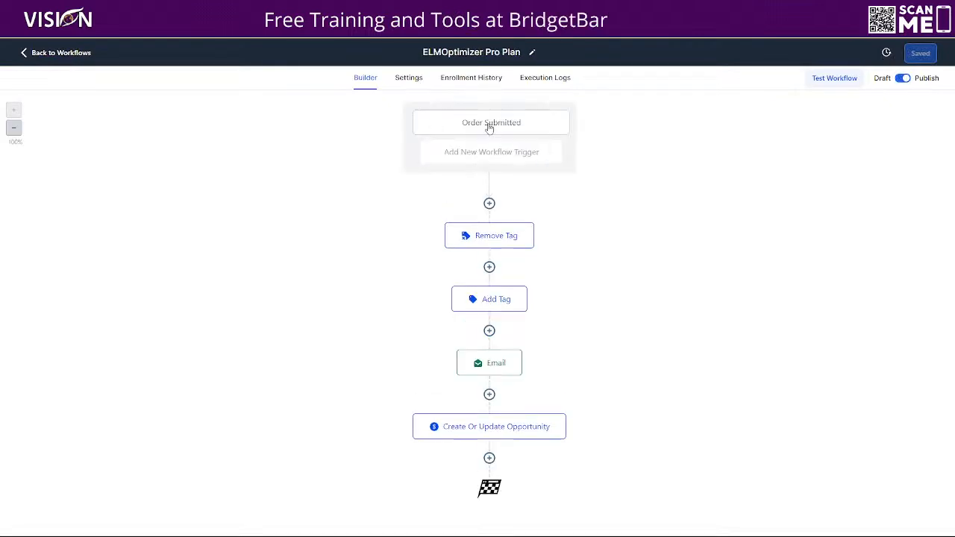
pyautogui.click(476, 124)
pyautogui.click(809, 227)
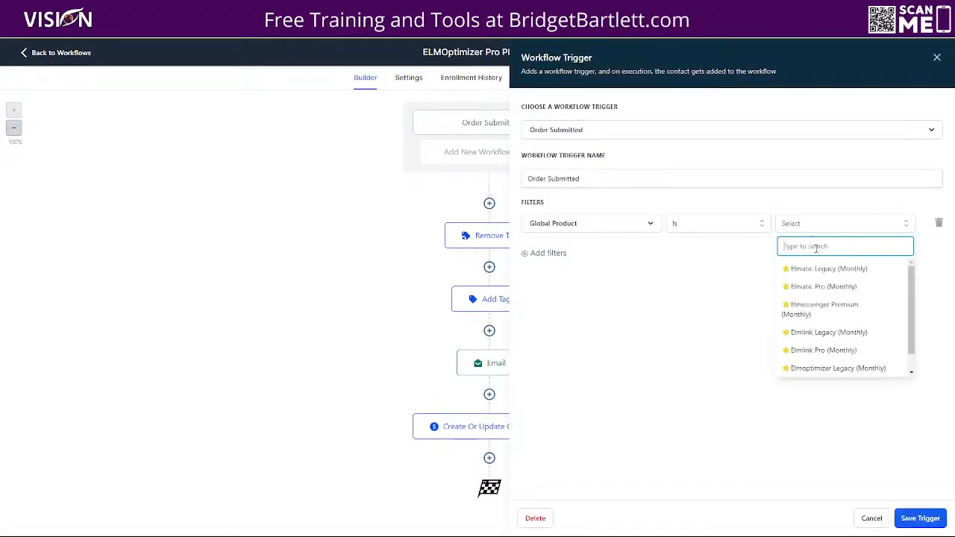
pyautogui.scroll(-1, 827, 358)
pyautogui.click(825, 365)
pyautogui.click(920, 518)
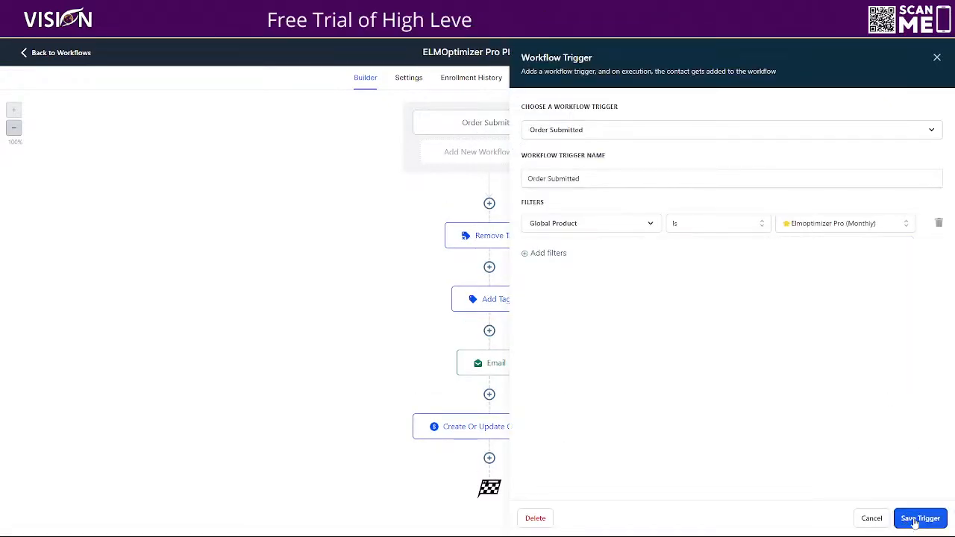
pyautogui.click(921, 53)
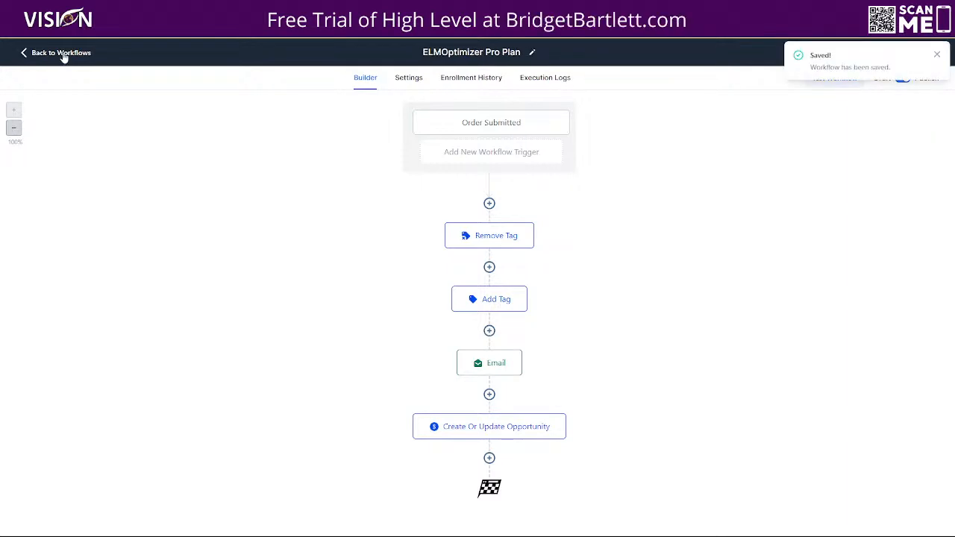
pyautogui.click(63, 54)
# Step: In the ELMatic folder, set the ELMatic Legacy Plan's Order Submitted product filter to "⭐Elmatic Legacy (Monthly)", save the workflow and return to the list
pyautogui.click(222, 190)
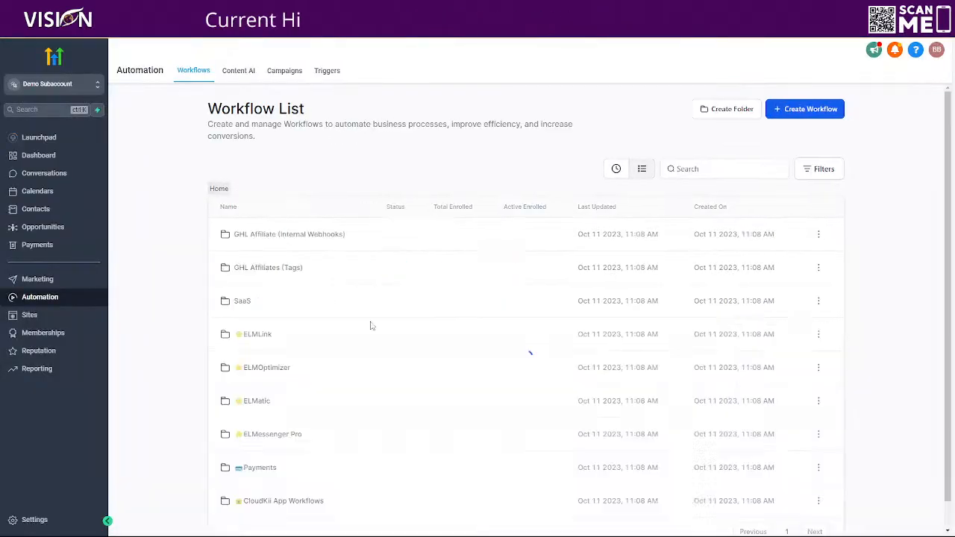
pyautogui.click(257, 401)
pyautogui.click(274, 235)
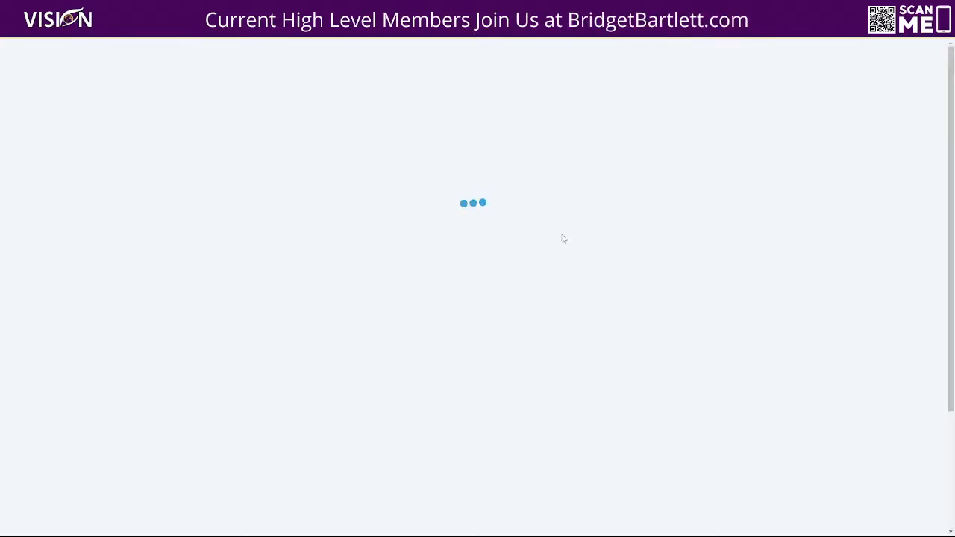
pyautogui.click(482, 124)
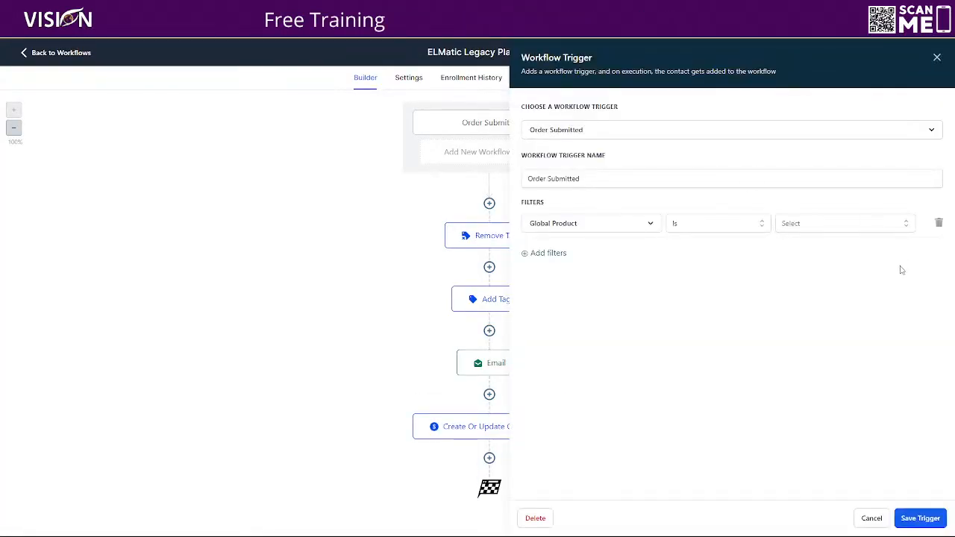
pyautogui.click(826, 223)
pyautogui.scroll(-1, 838, 331)
pyautogui.scroll(1, 825, 278)
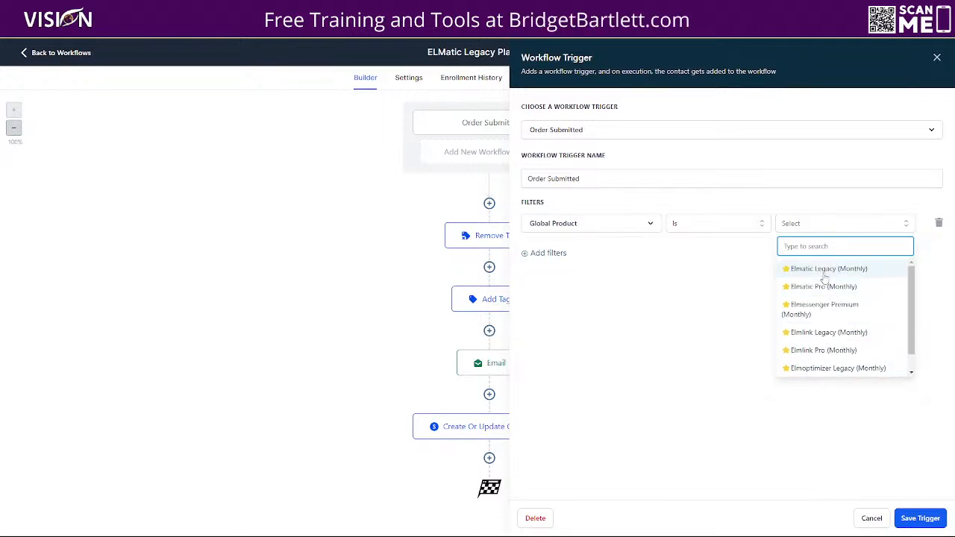
pyautogui.click(824, 271)
pyautogui.click(919, 518)
pyautogui.click(921, 53)
pyautogui.click(59, 53)
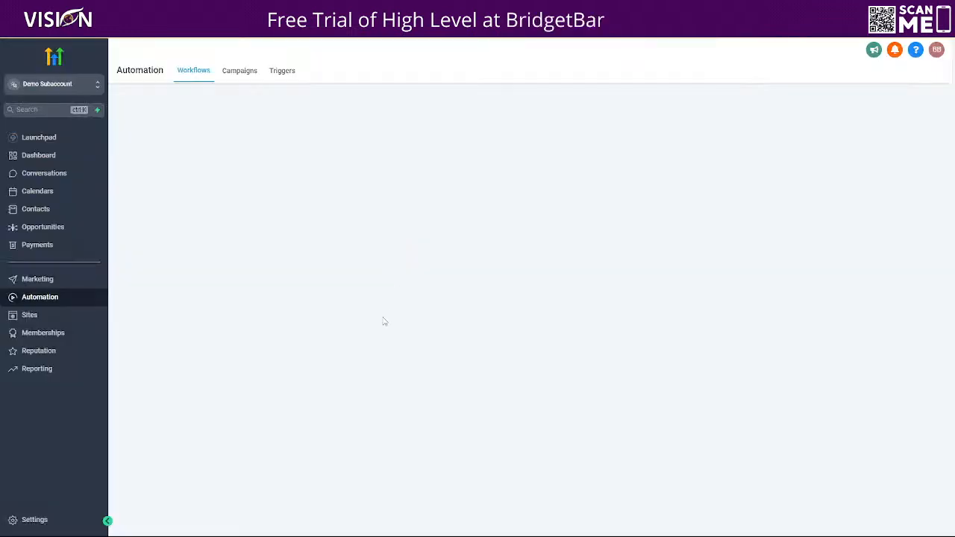
# Step: Set the ELMatic Pro Plan workflow's Order Submitted product filter to "⭐Elmlink Pro (Monthly)" and save the trigger and workflow
pyautogui.click(242, 270)
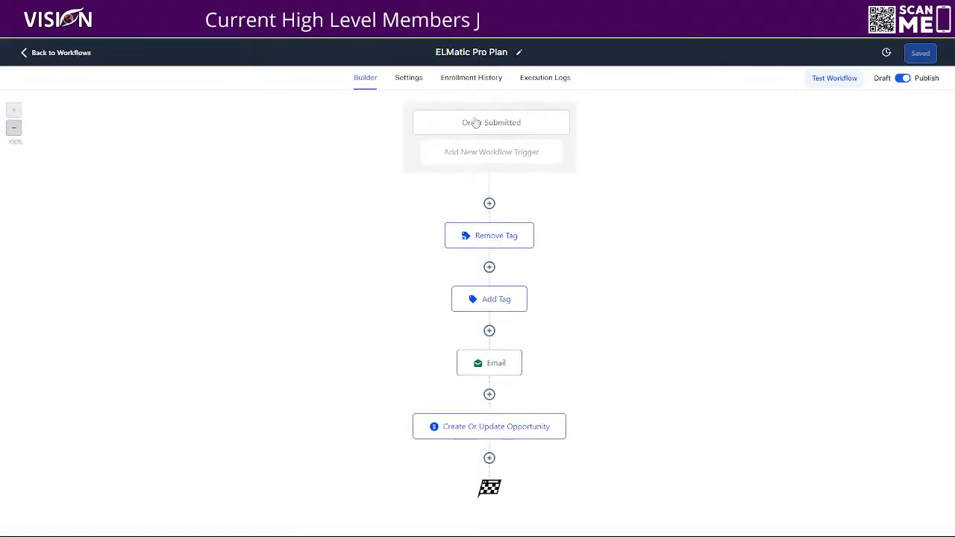
pyautogui.click(475, 123)
pyautogui.click(827, 224)
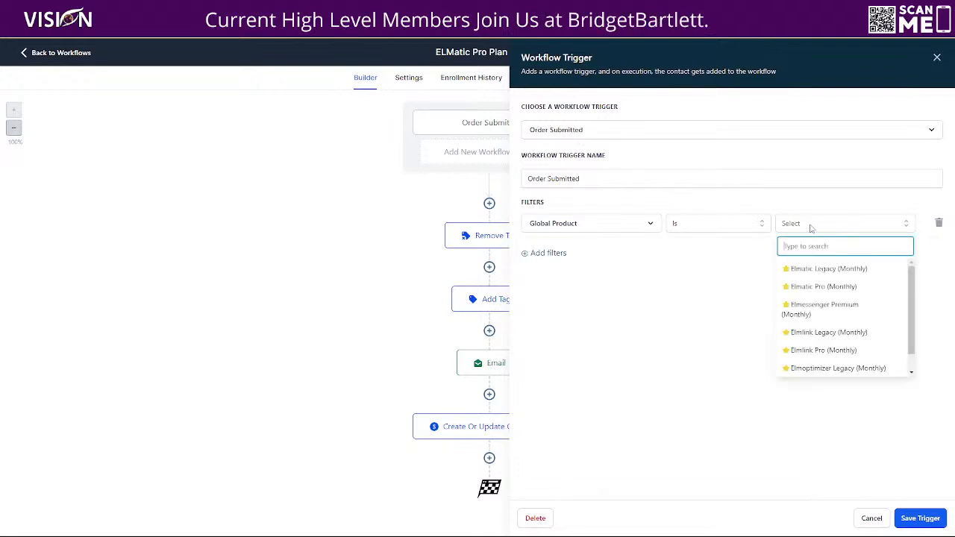
pyautogui.click(823, 350)
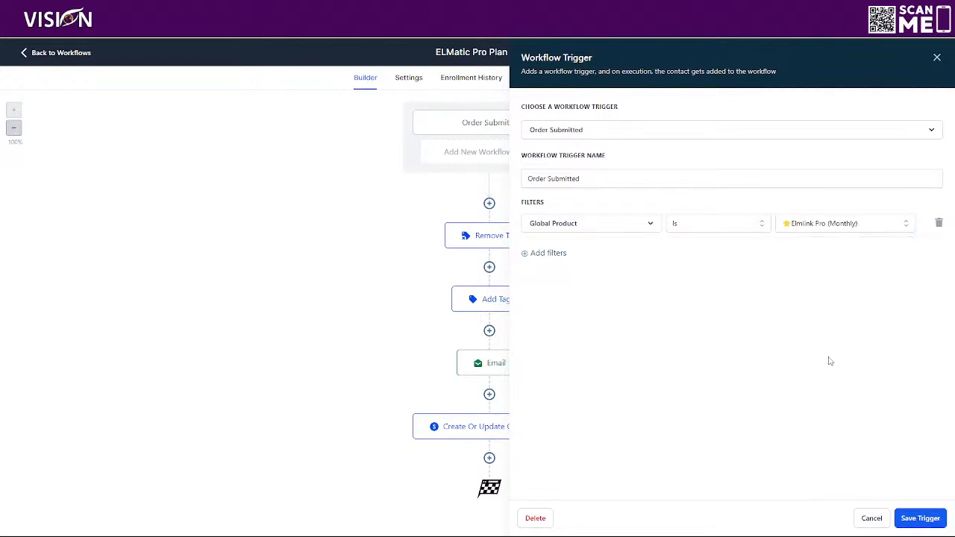
pyautogui.click(899, 522)
pyautogui.click(922, 53)
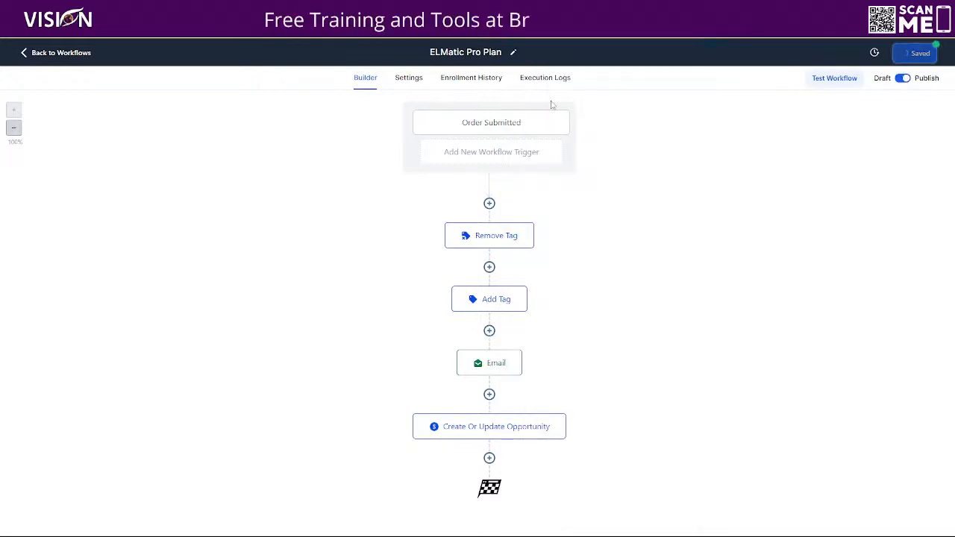
# Step: In the ELMessenger Pro folder, set the ELMessenger Pro Plan's Order Submitted product filter to "⭐Elmessenger Premium (Monthly)", save the trigger and workflow, and return to the list
pyautogui.click(59, 54)
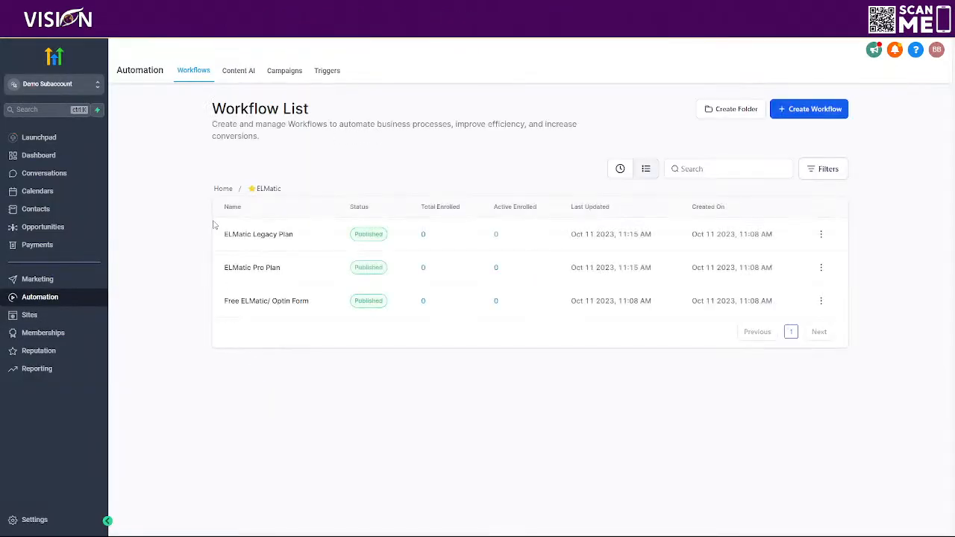
pyautogui.click(223, 188)
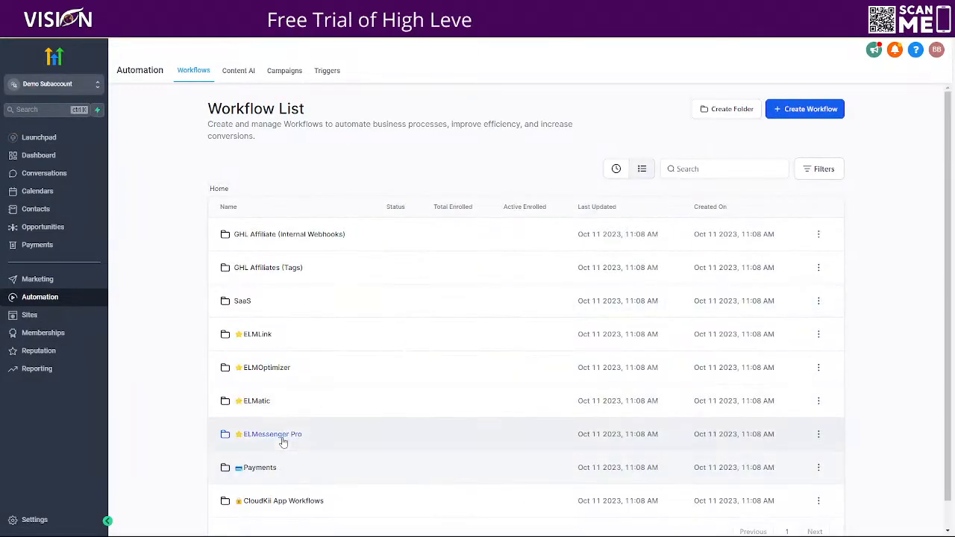
pyautogui.click(314, 379)
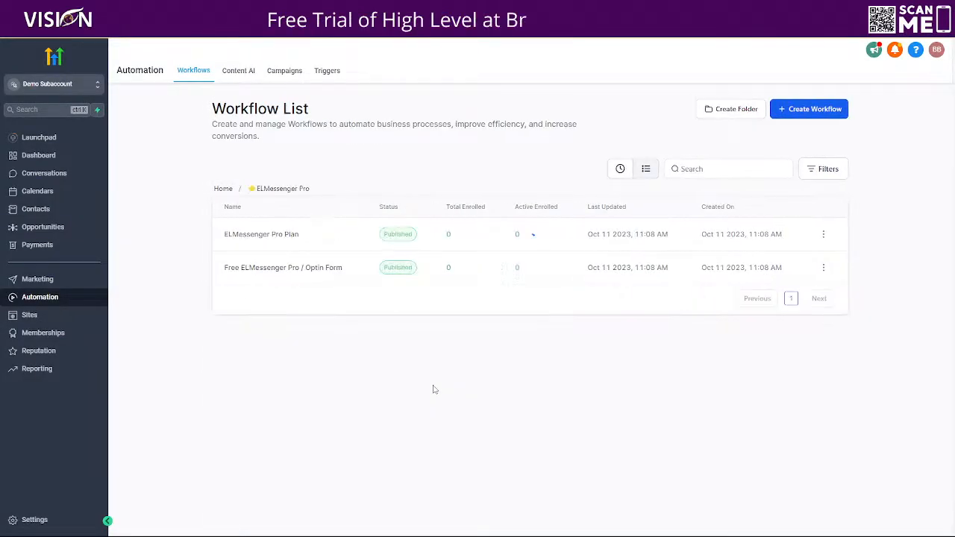
pyautogui.click(278, 240)
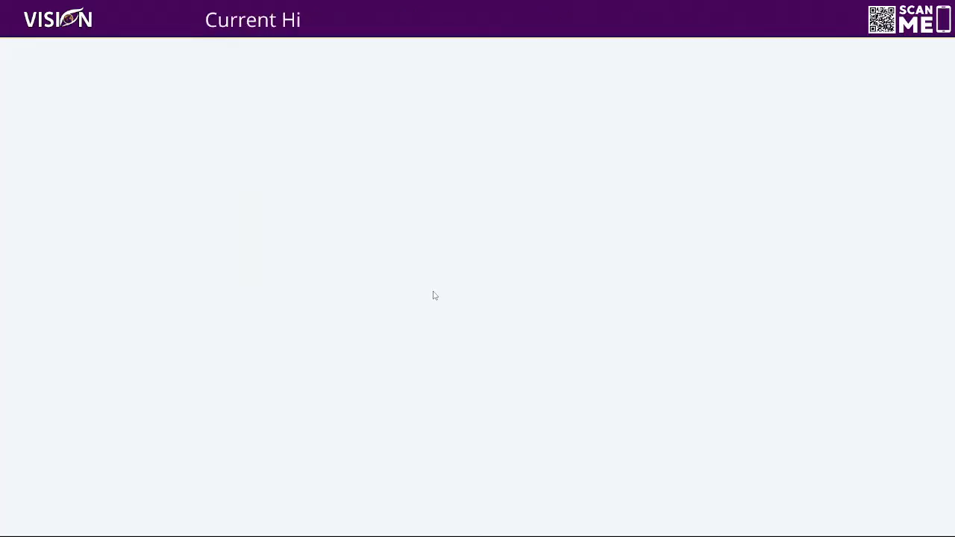
pyautogui.click(477, 127)
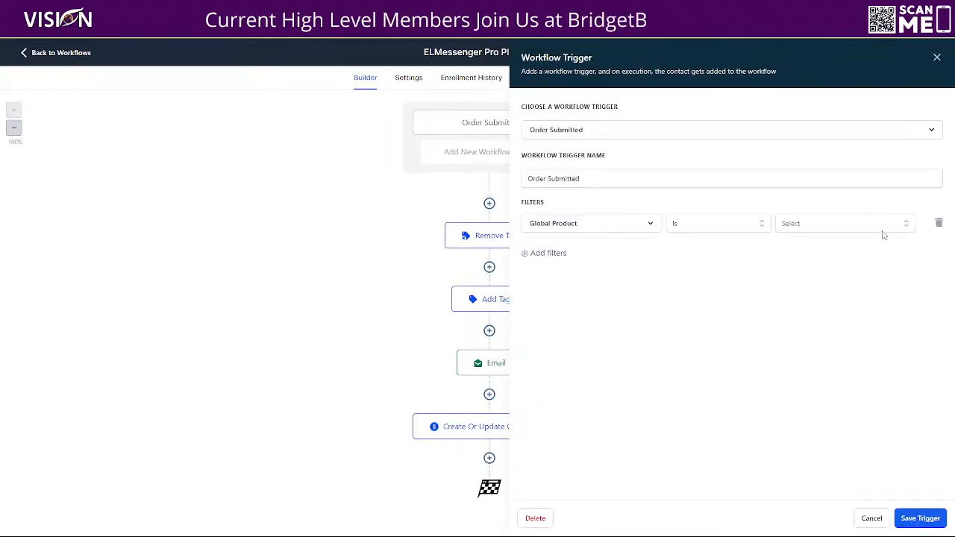
pyautogui.click(813, 226)
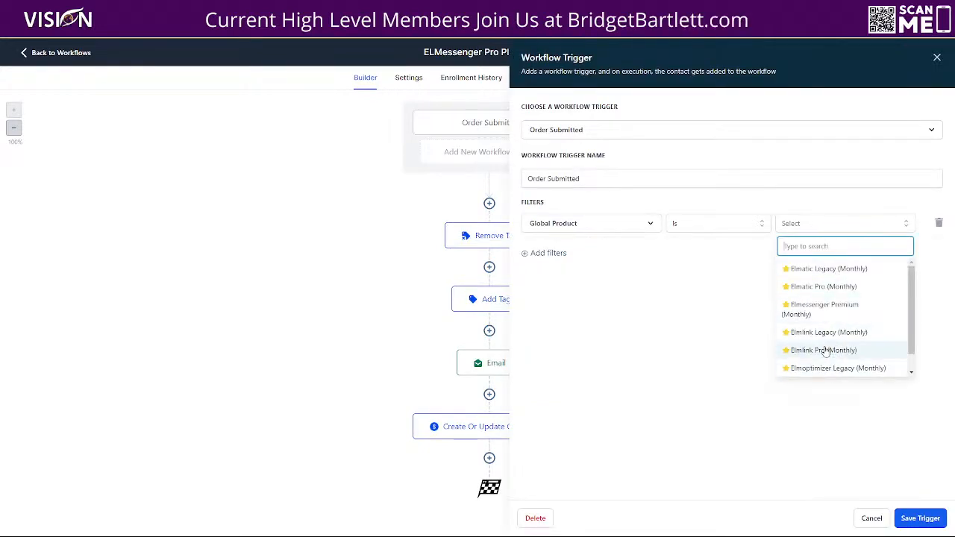
pyautogui.click(807, 309)
pyautogui.click(923, 520)
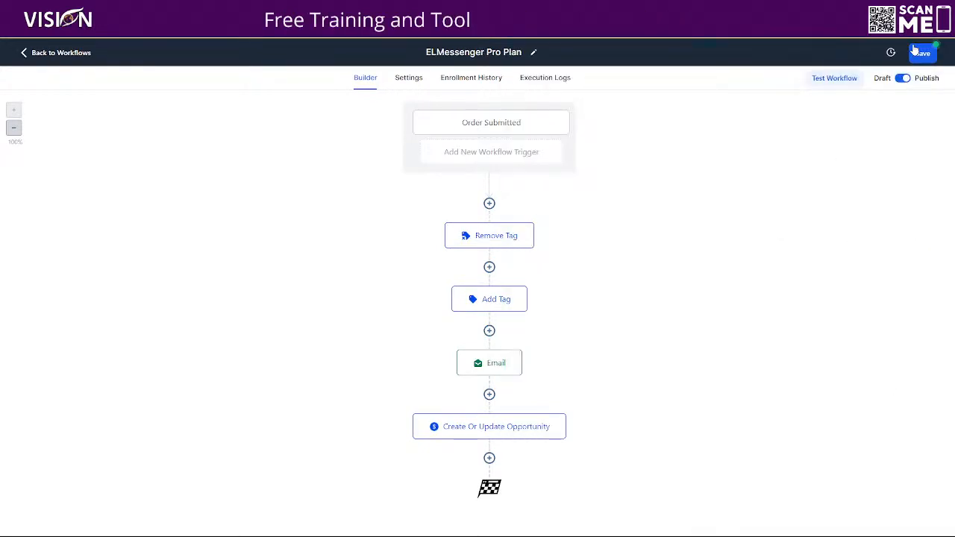
pyautogui.click(925, 54)
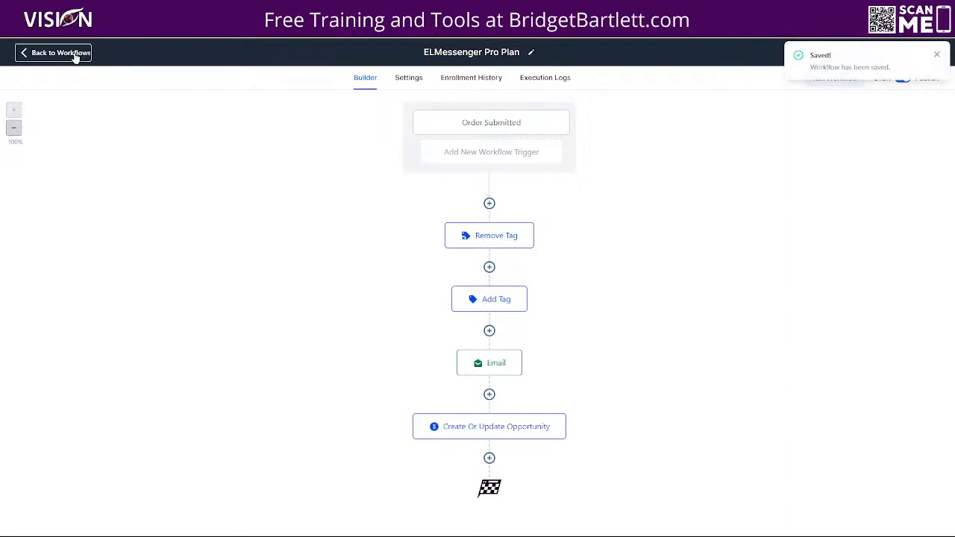
pyautogui.click(77, 53)
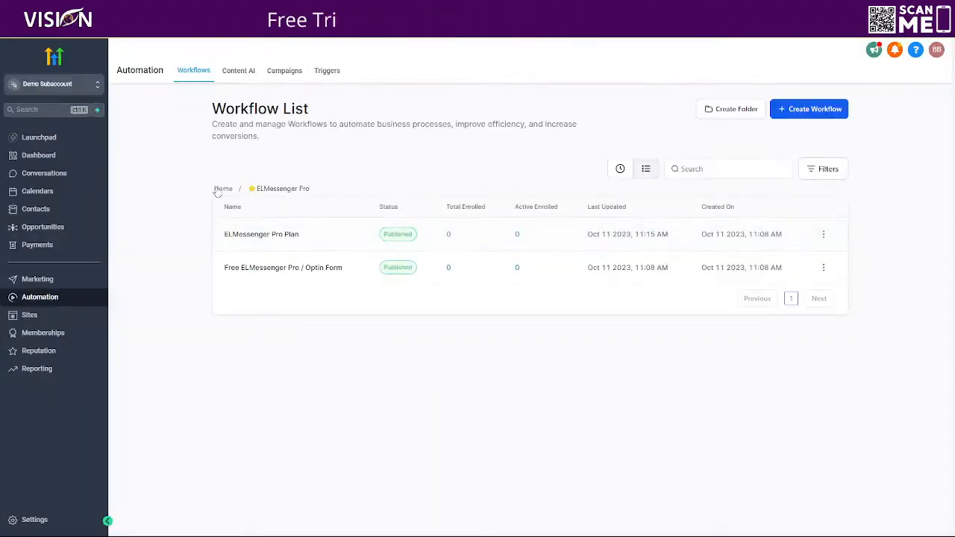
# Step: Mark "Configure automations" as done in the Onboarding Checklist sheet in Google Sheets, and switch back to HighLevel
pyautogui.click(222, 188)
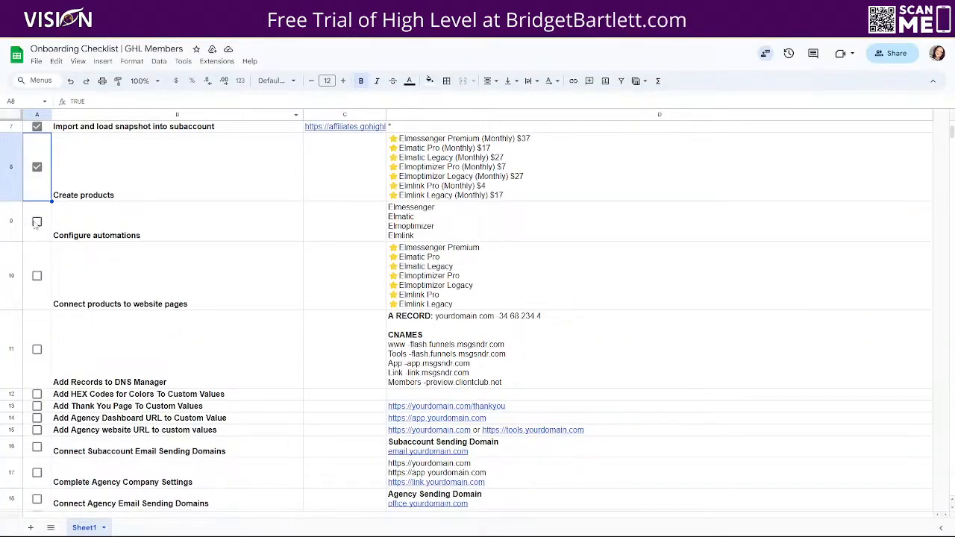
pyautogui.click(37, 221)
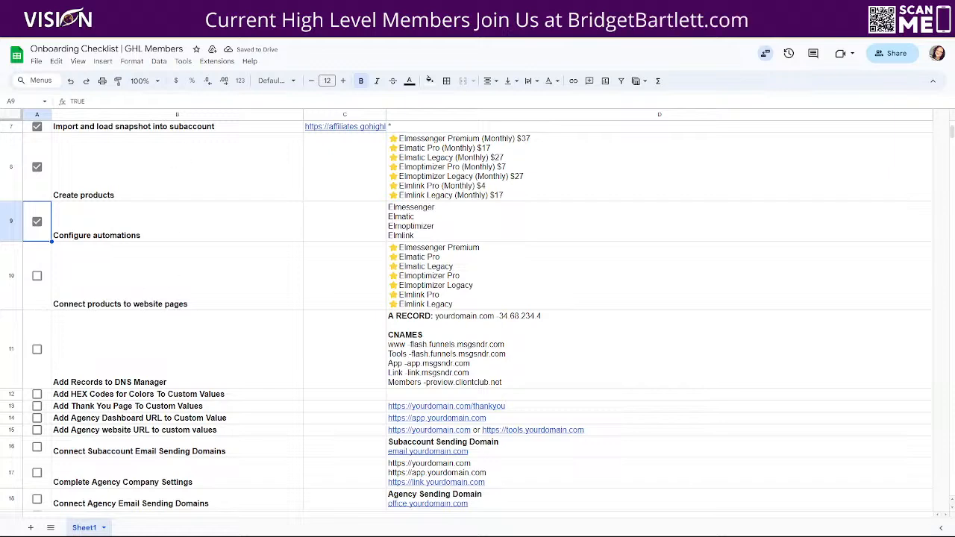
pyautogui.click(250, 11)
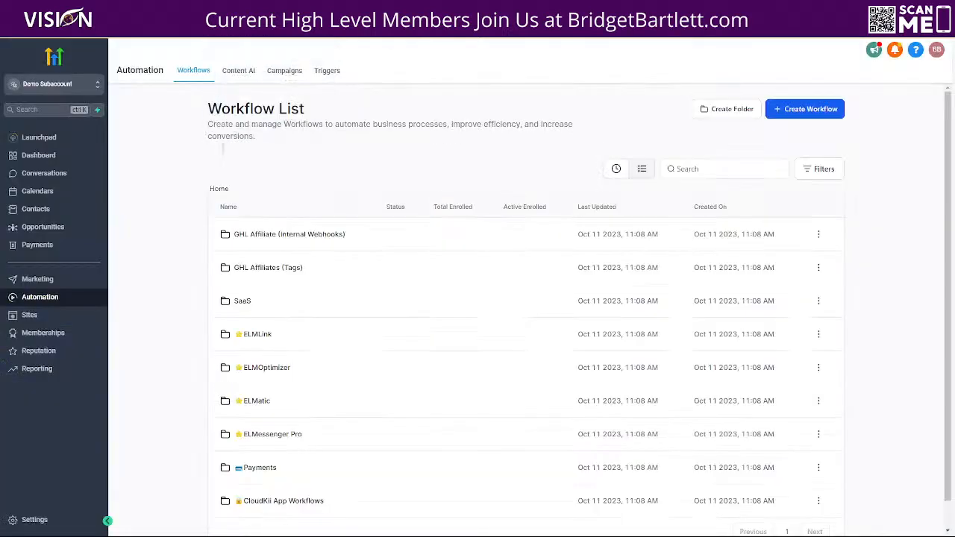
# Step: Open the Marketing Automation Solutions website under Sites and review its pages
pyautogui.click(42, 321)
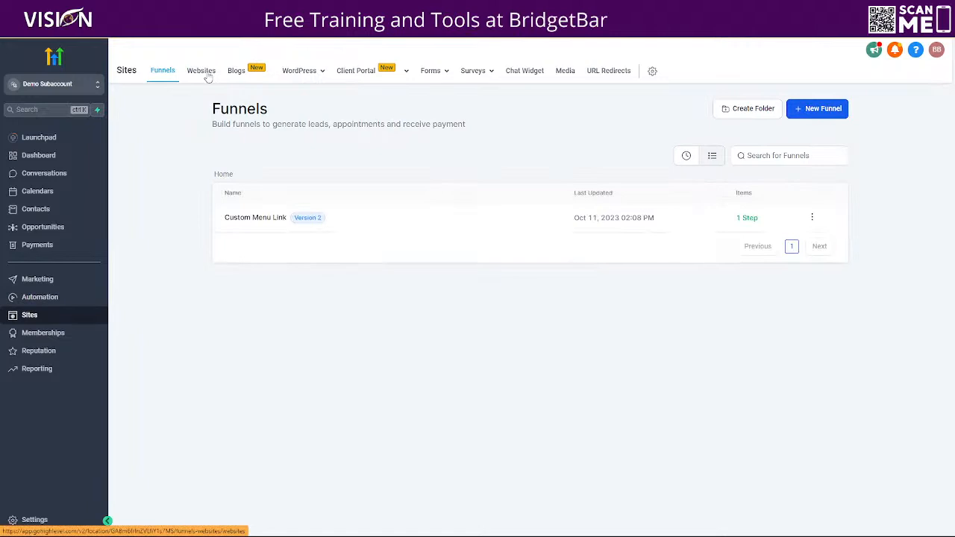
pyautogui.click(206, 74)
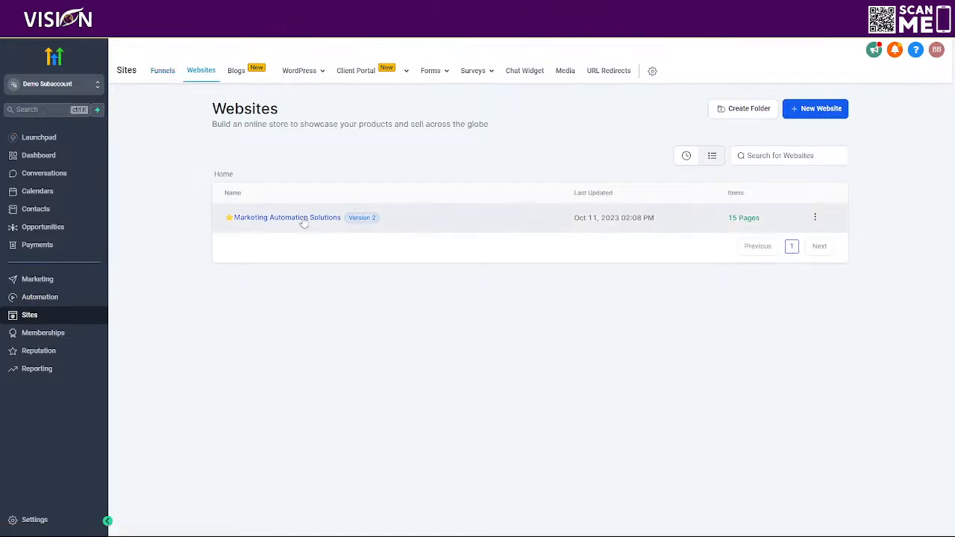
pyautogui.click(299, 220)
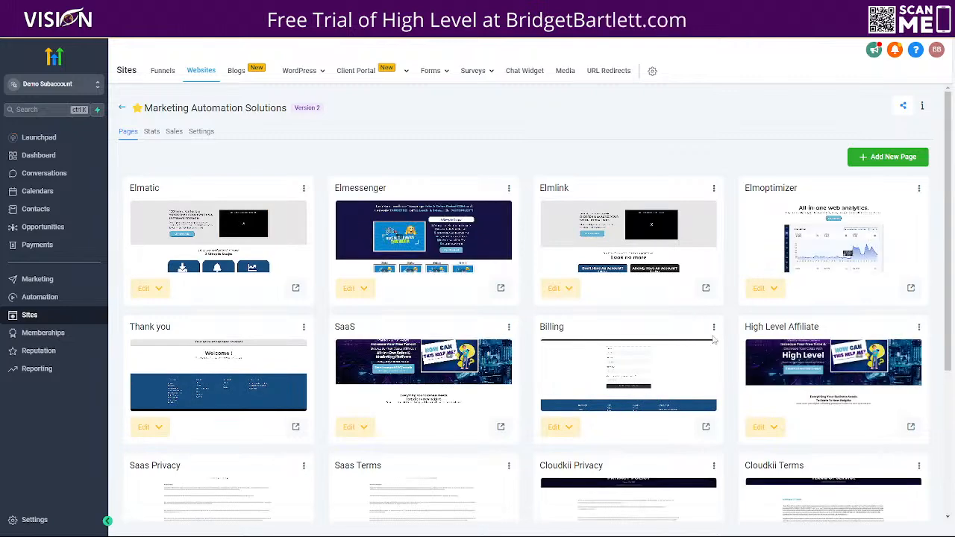
pyautogui.scroll(-2, 627, 340)
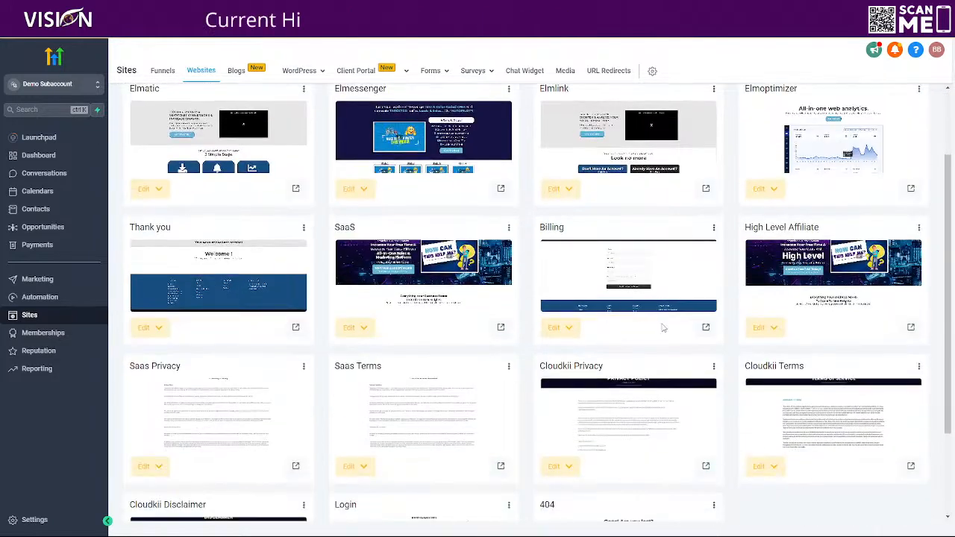
pyautogui.scroll(-1, 697, 341)
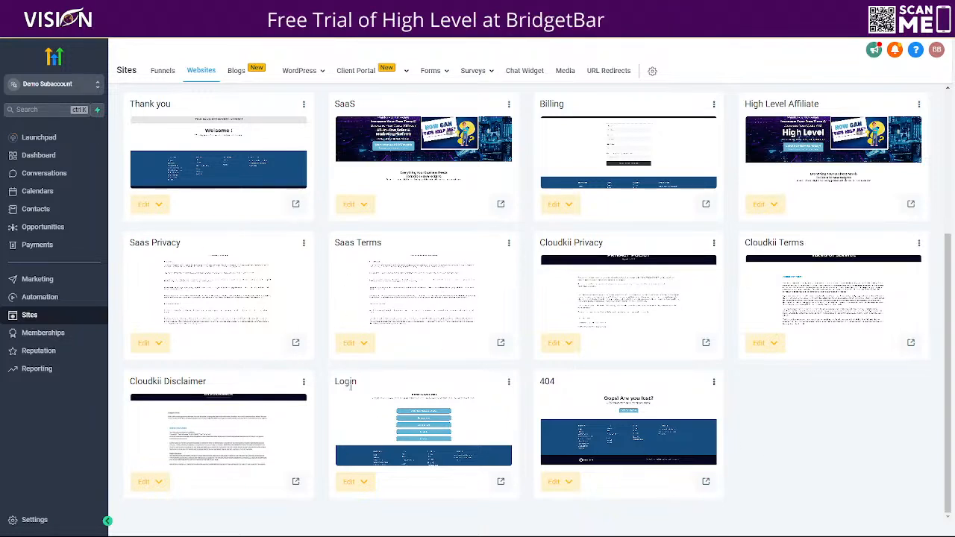
pyautogui.scroll(5, 653, 431)
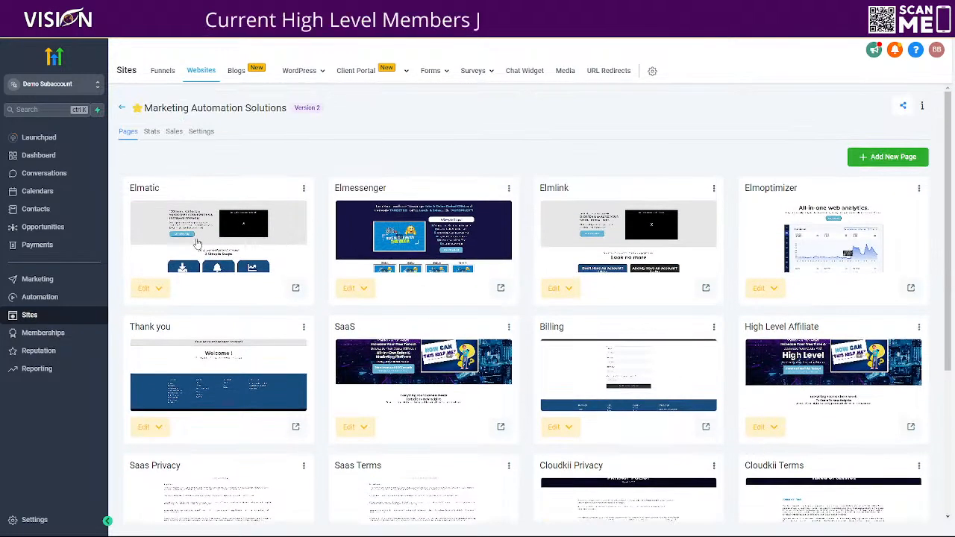
# Step: Add the product "⭐Elmatic Pro (Monthly)" with its price option to the website's Elmatic page and save it
pyautogui.click(304, 191)
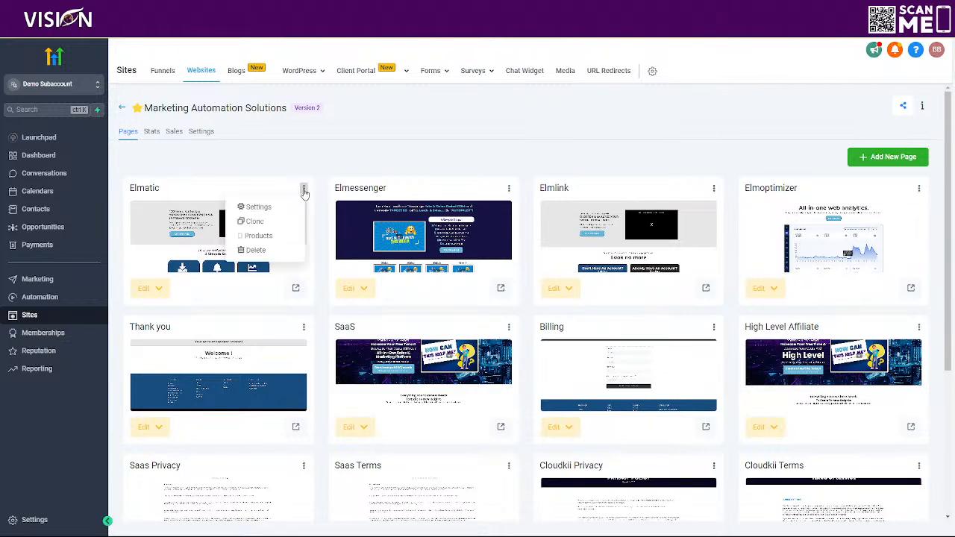
pyautogui.click(250, 238)
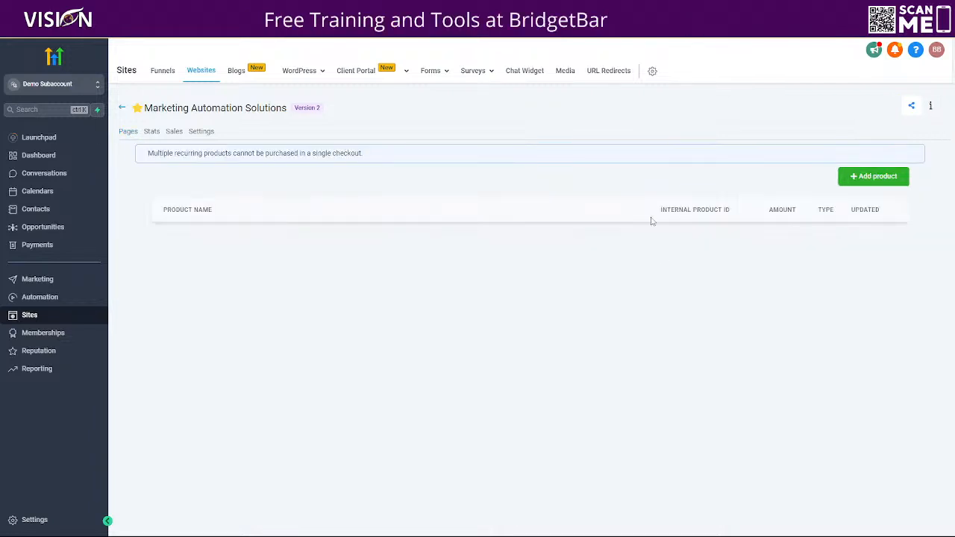
pyautogui.click(872, 177)
pyautogui.click(271, 229)
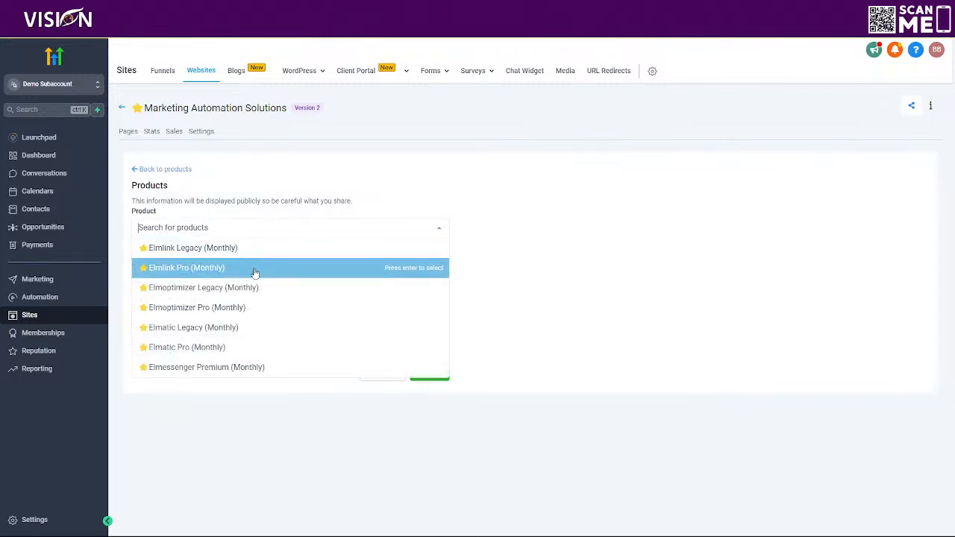
pyautogui.click(224, 349)
pyautogui.click(256, 284)
pyautogui.click(259, 300)
pyautogui.click(430, 424)
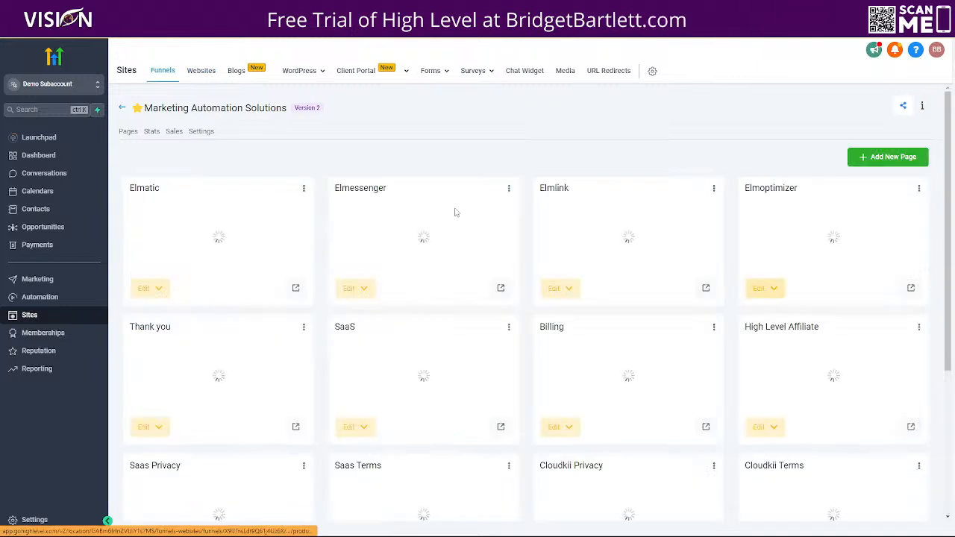
# Step: Add the product "⭐Elmatic Legacy (Monthly)" at the price of 27 to the Elmatic page and save it
pyautogui.click(304, 189)
pyautogui.click(282, 237)
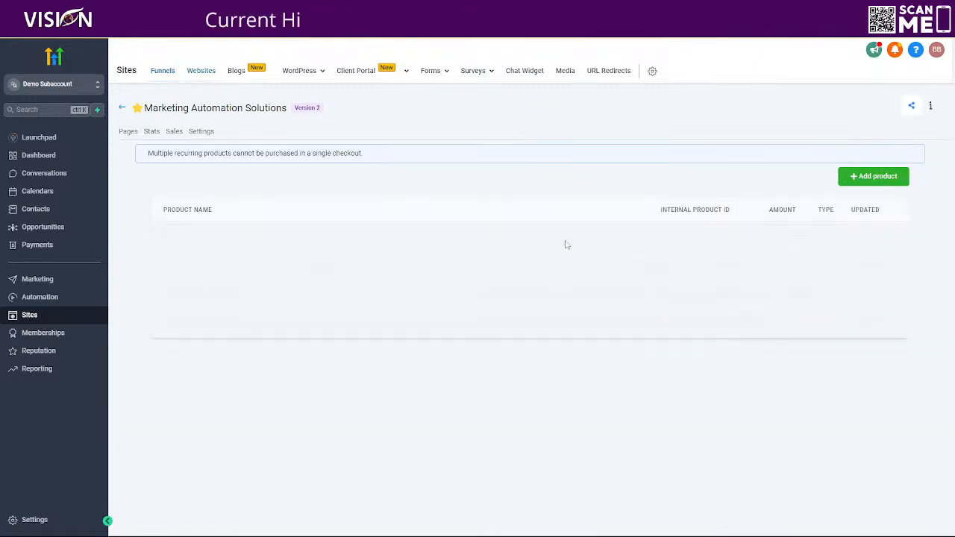
pyautogui.click(851, 177)
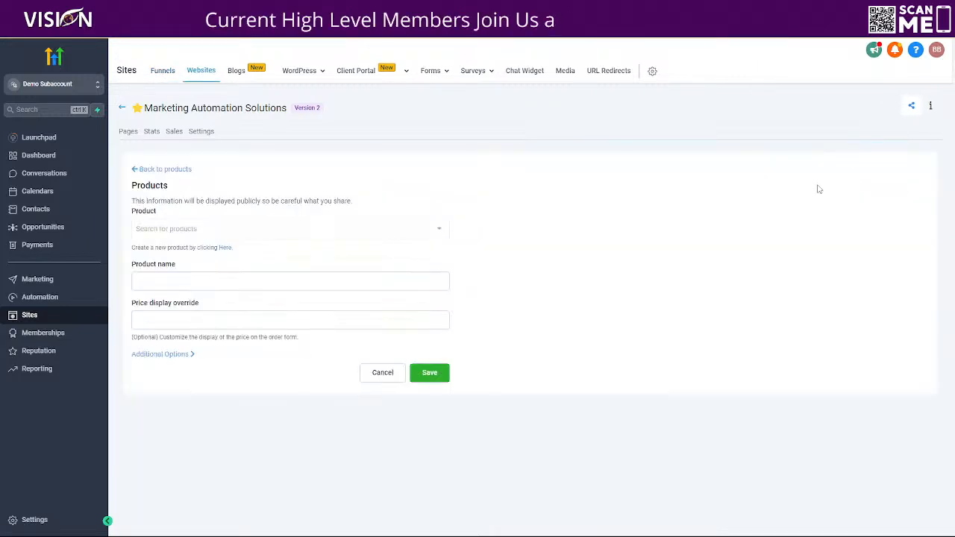
pyautogui.click(254, 228)
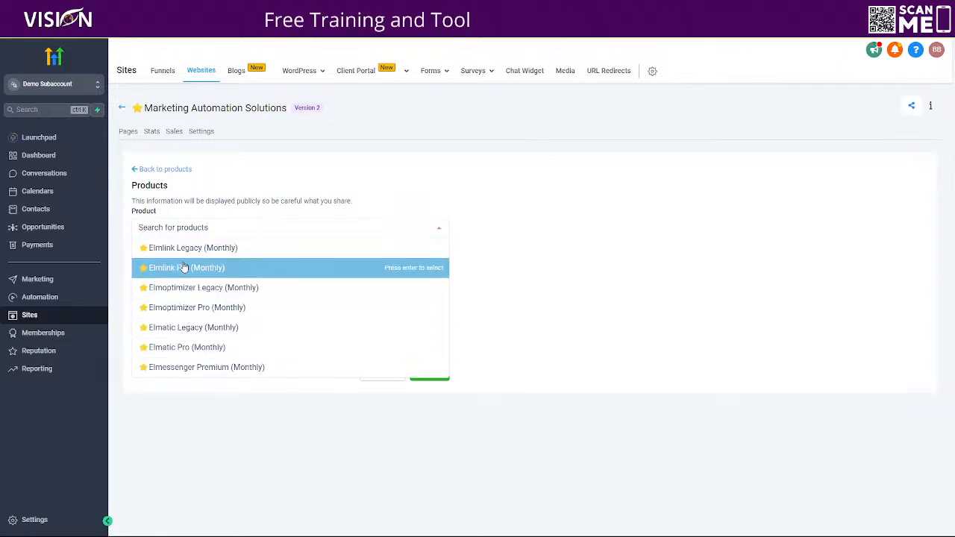
pyautogui.click(196, 328)
pyautogui.click(224, 280)
pyautogui.click(229, 300)
pyautogui.click(429, 424)
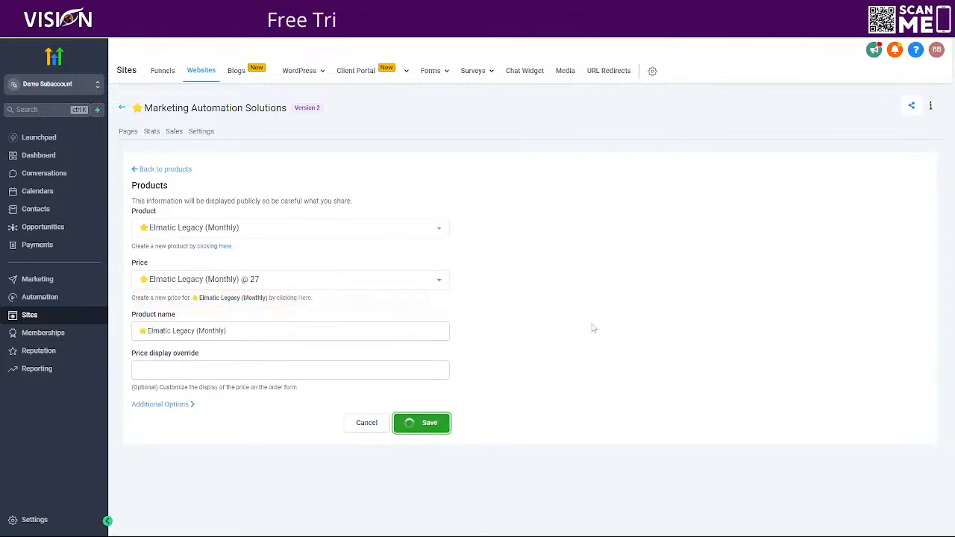
# Step: Add the product "⭐Elmessenger Premium (Monthly)" with its price option to the Elmessenger page and save it
pyautogui.click(509, 190)
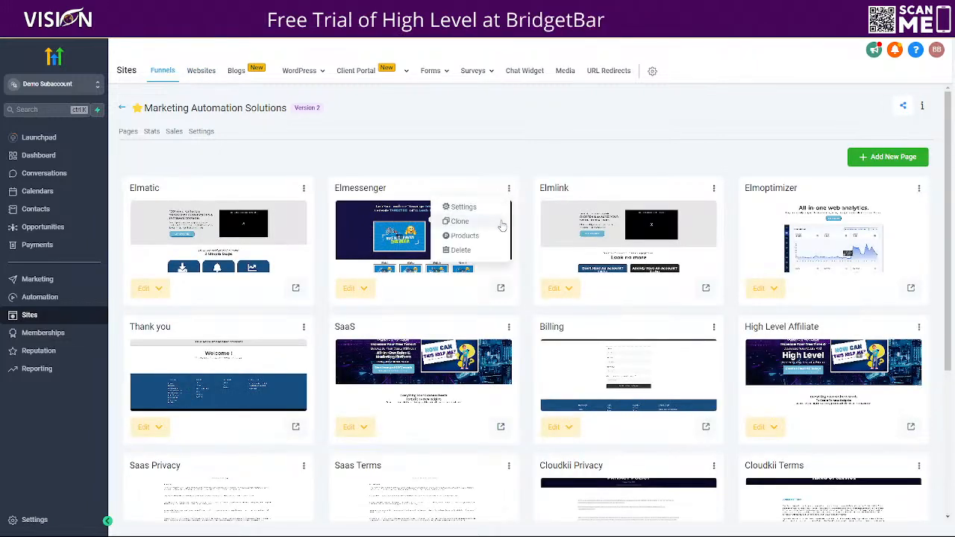
pyautogui.click(481, 237)
pyautogui.click(873, 177)
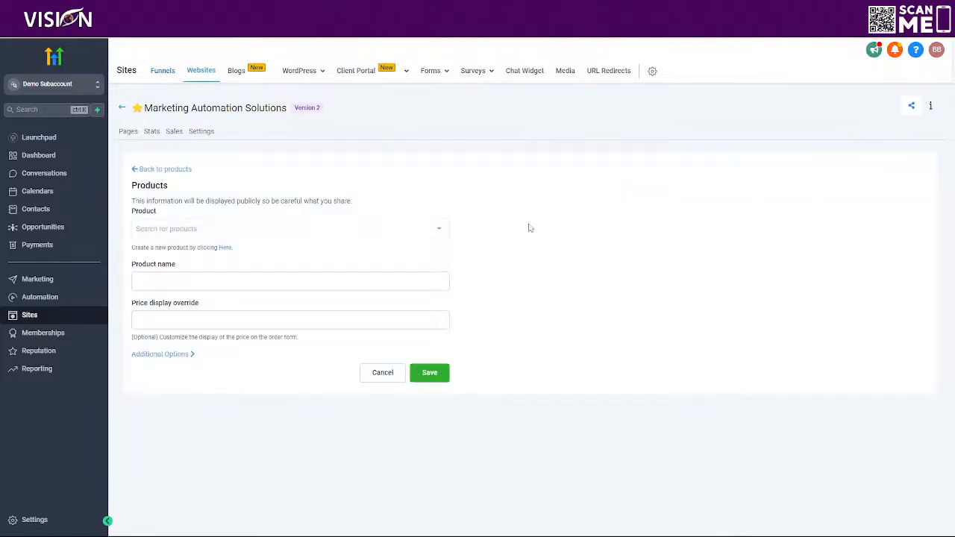
pyautogui.click(255, 229)
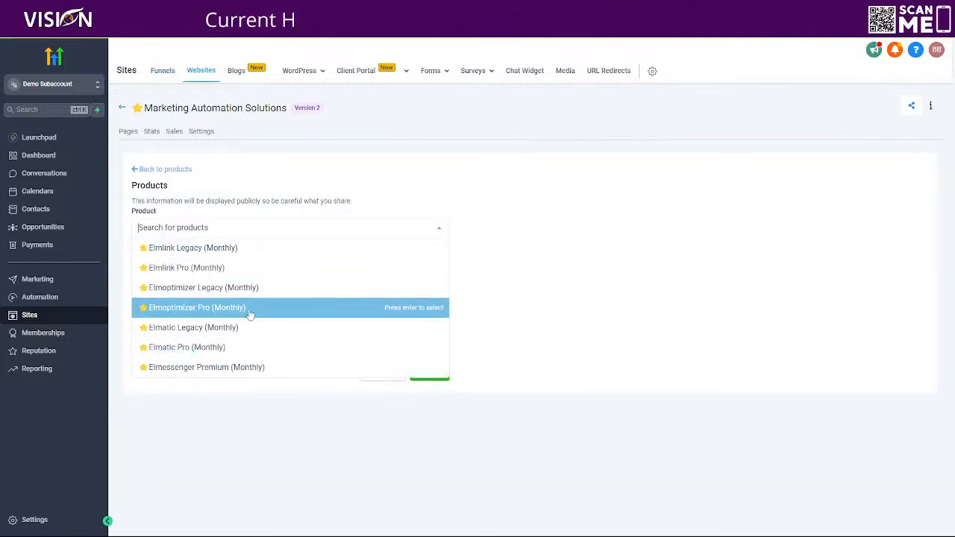
pyautogui.click(235, 368)
pyautogui.click(202, 281)
pyautogui.click(213, 300)
pyautogui.click(439, 424)
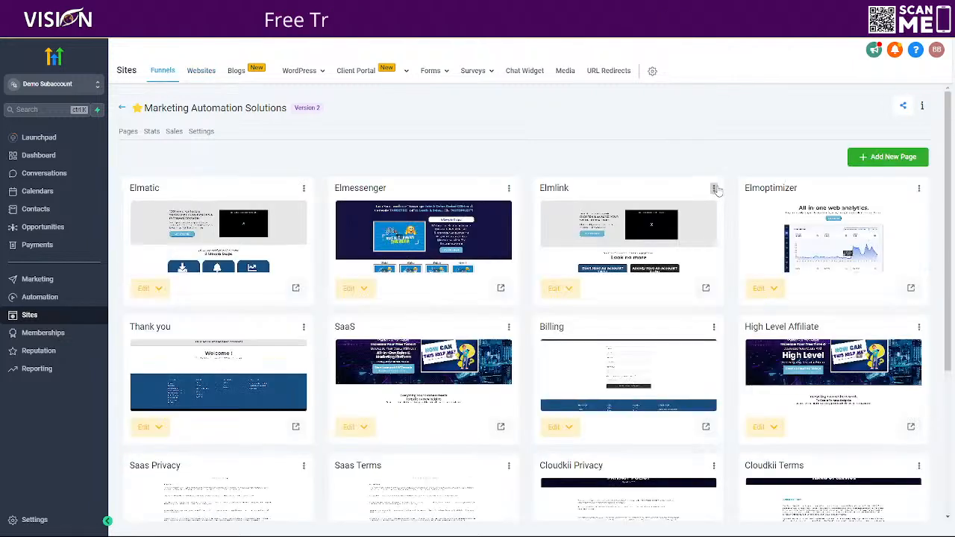
# Step: Add the product "⭐Elmlink Pro (Monthly)" with its price option to the Elmlink page and save it
pyautogui.click(712, 189)
pyautogui.click(675, 237)
pyautogui.click(870, 177)
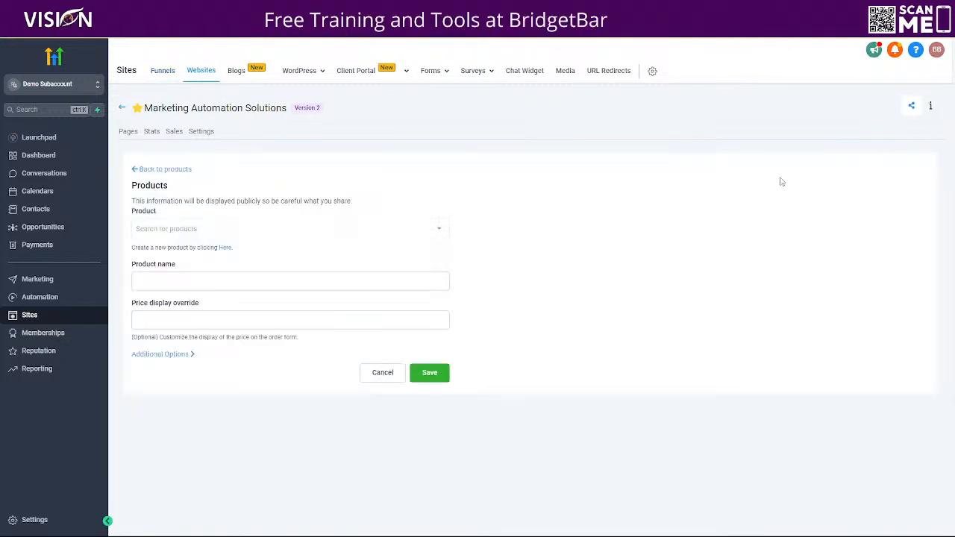
pyautogui.click(258, 228)
pyautogui.click(237, 267)
pyautogui.click(238, 280)
pyautogui.click(234, 301)
pyautogui.click(429, 423)
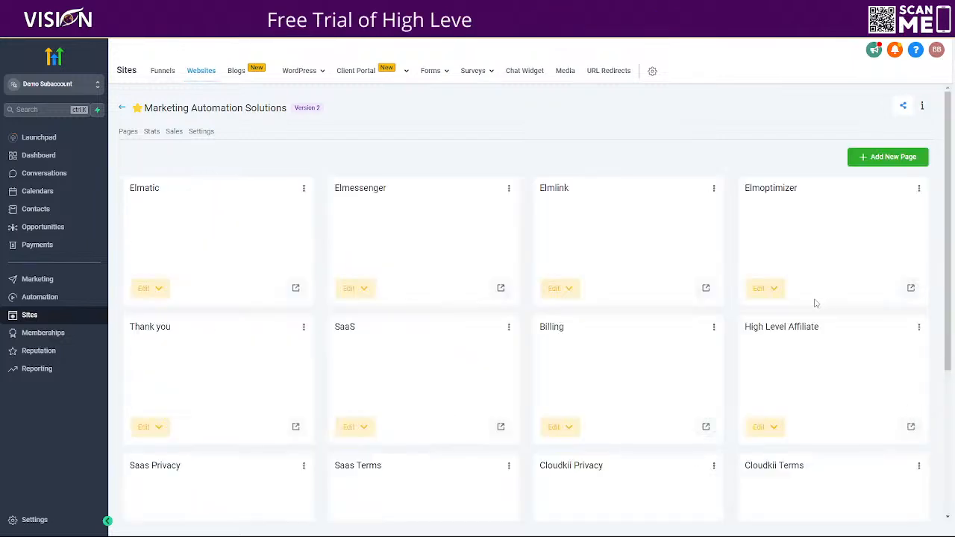
# Step: Add the product "⭐Elmlink Legacy (Monthly)" with its price option to the Elmlink page and save it
pyautogui.click(714, 191)
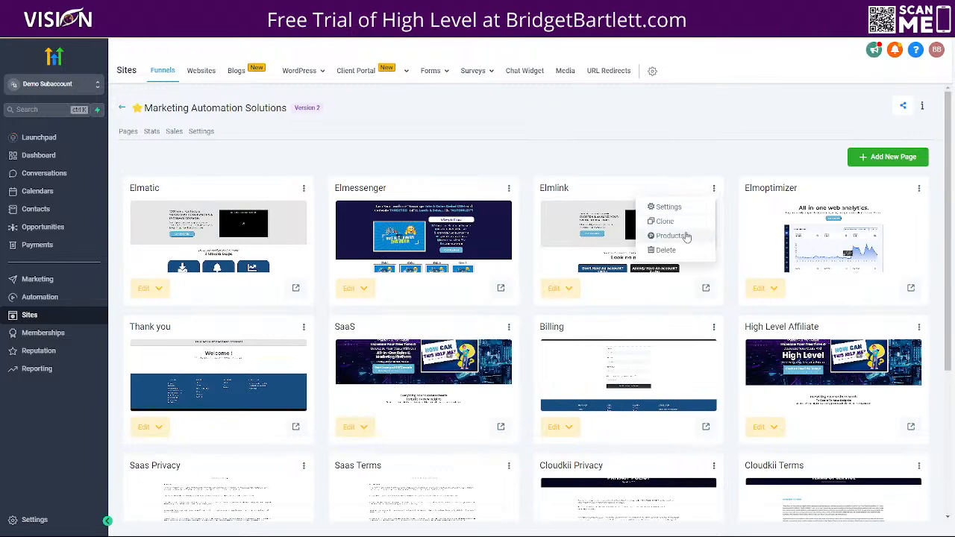
pyautogui.click(680, 236)
pyautogui.click(889, 179)
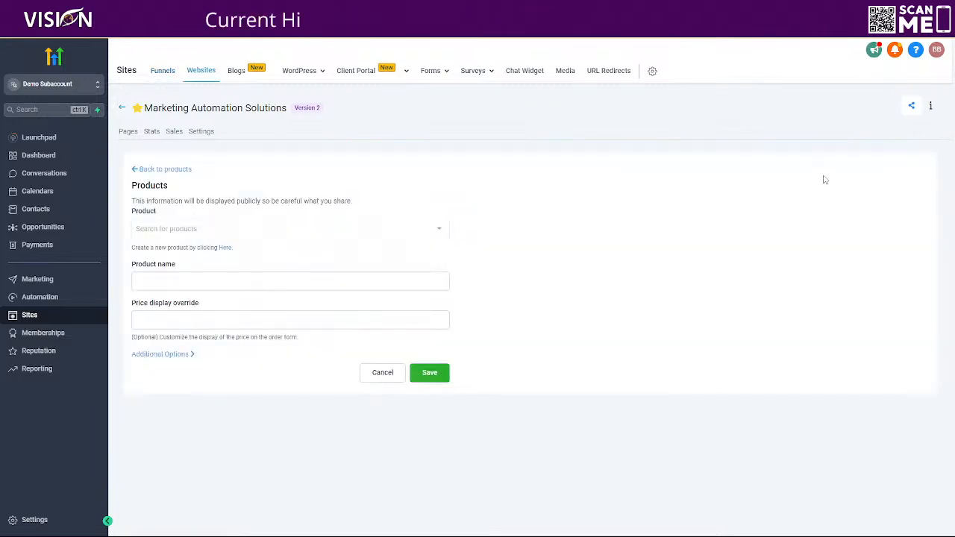
pyautogui.click(241, 229)
pyautogui.click(202, 248)
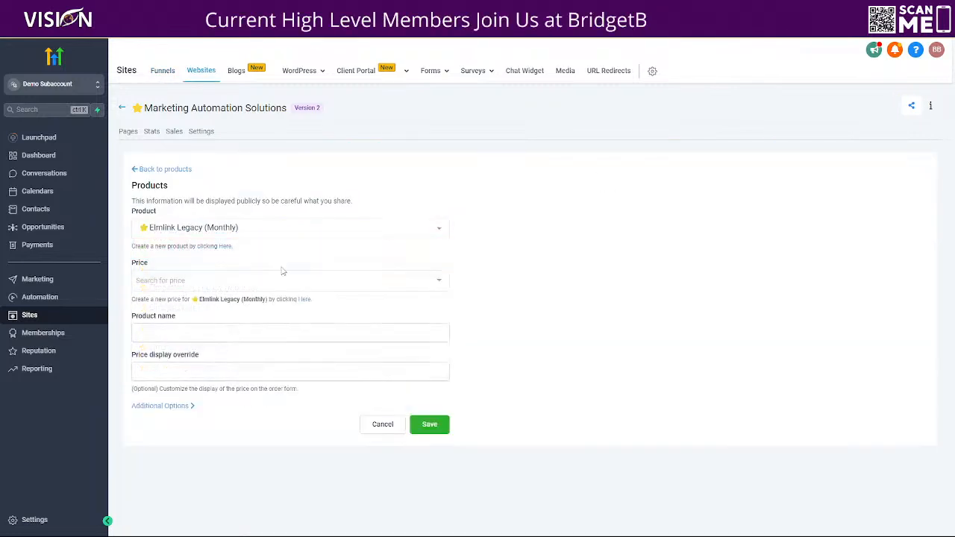
pyautogui.click(280, 277)
pyautogui.click(288, 300)
pyautogui.click(430, 432)
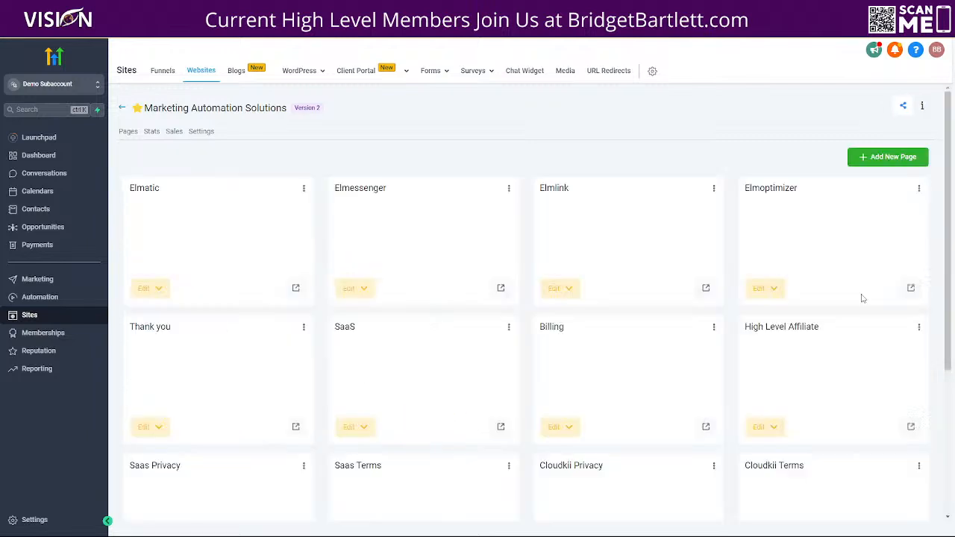
# Step: Add the product "⭐Elmoptimizer Pro (Monthly)" at the price of 7 to the Elmoptimizer page and save it
pyautogui.click(920, 189)
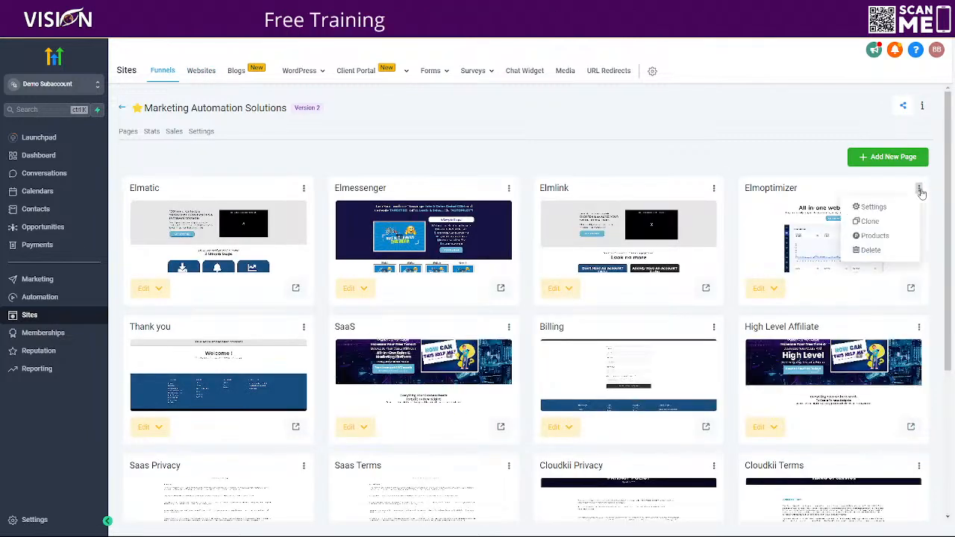
pyautogui.click(875, 236)
pyautogui.click(884, 178)
pyautogui.click(239, 229)
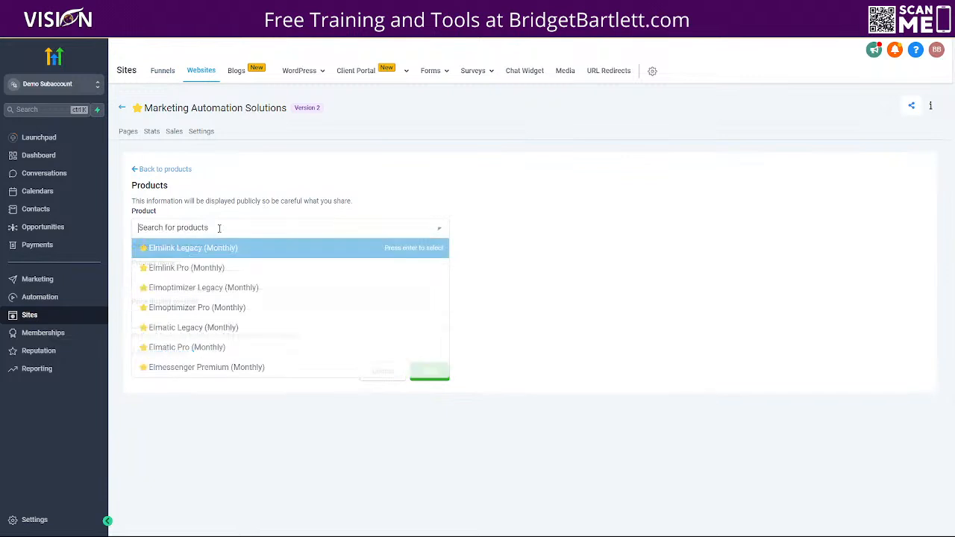
pyautogui.click(224, 309)
pyautogui.click(265, 280)
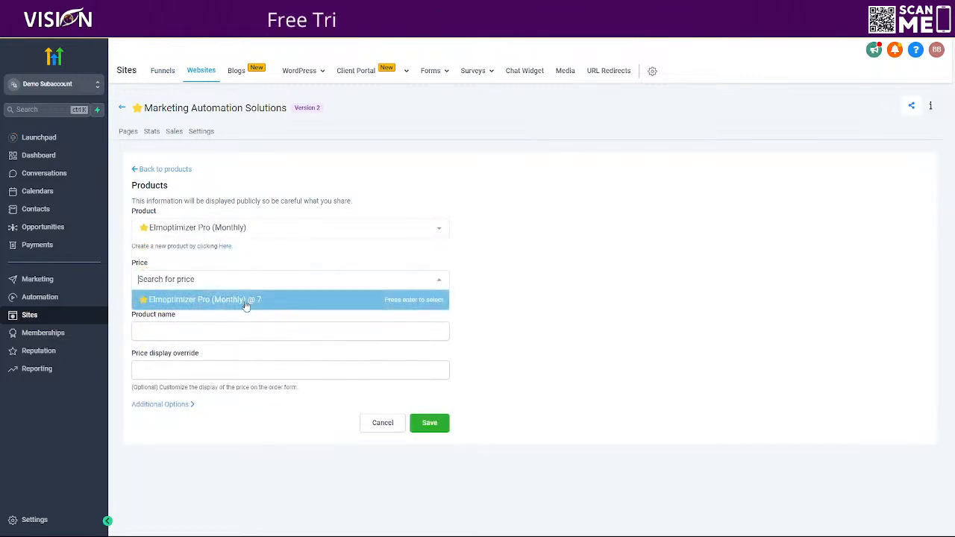
pyautogui.click(250, 301)
pyautogui.click(429, 424)
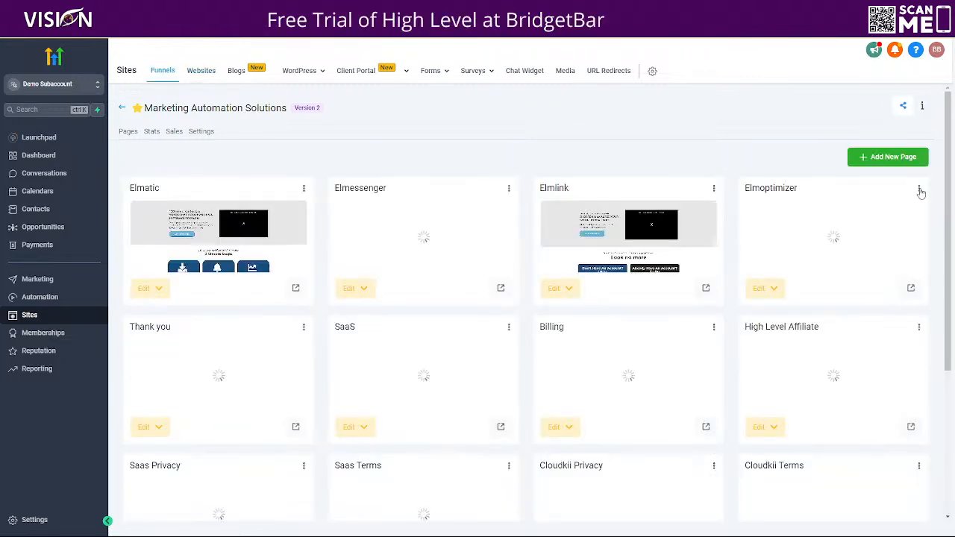
# Step: Add the product "⭐Elmoptimizer Legacy (Monthly)" at the price of 27 to the Elmoptimizer page and save it
pyautogui.click(919, 187)
pyautogui.click(874, 236)
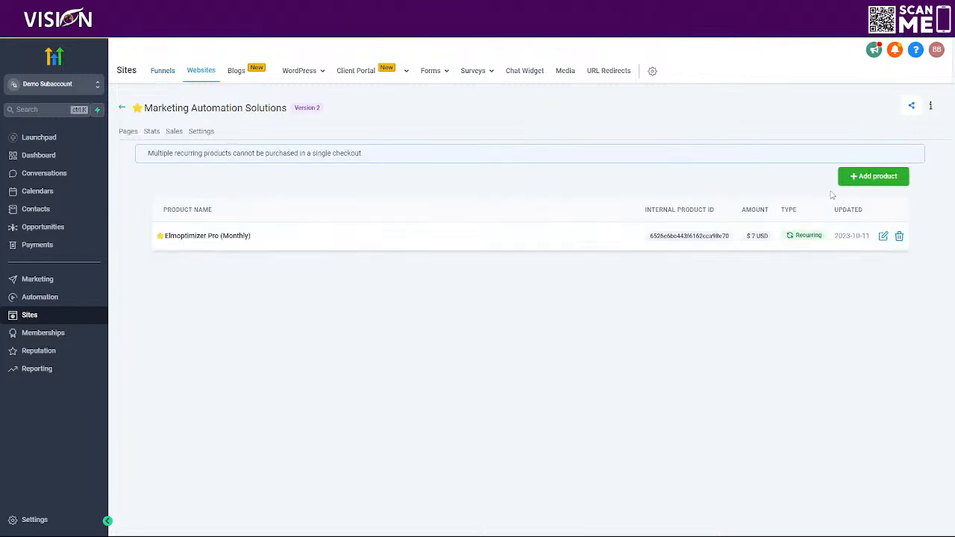
pyautogui.click(874, 177)
pyautogui.click(224, 228)
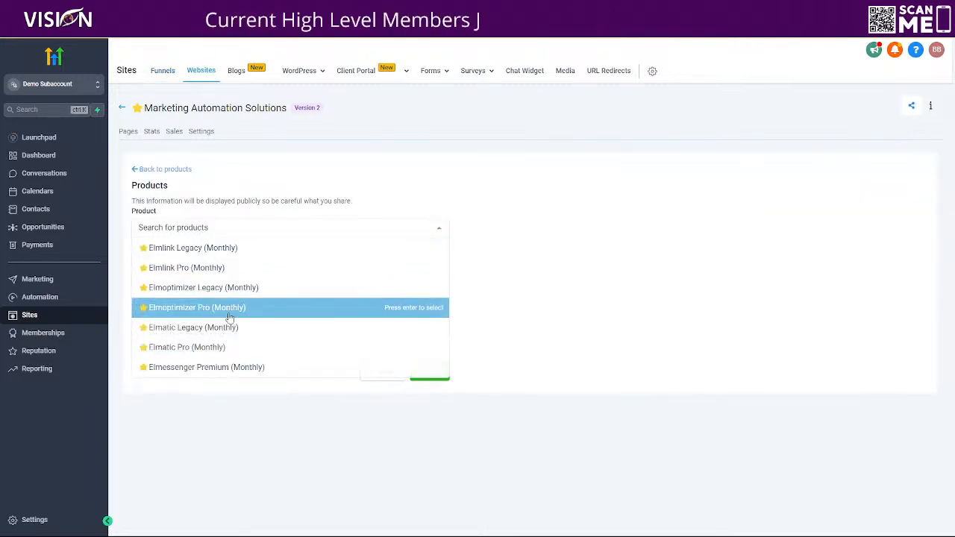
pyautogui.click(239, 289)
pyautogui.click(269, 283)
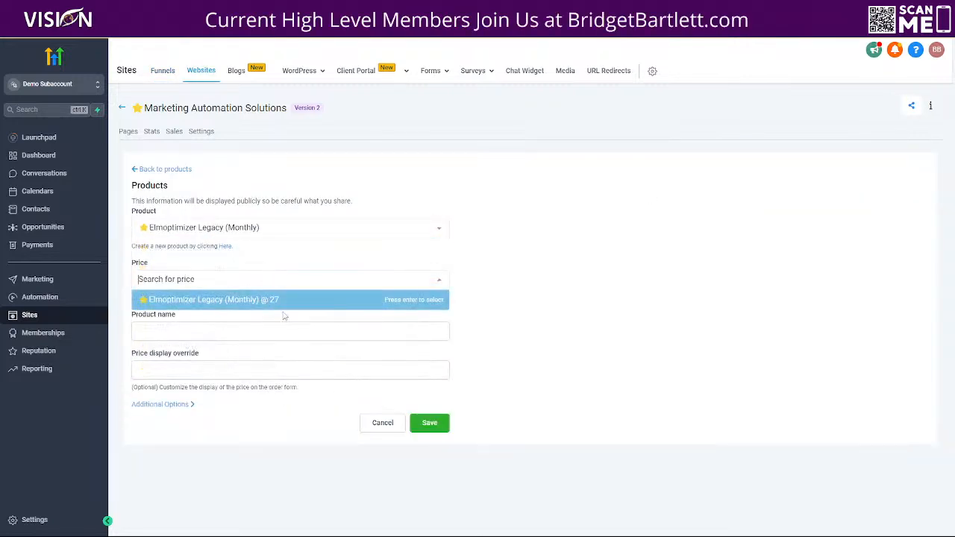
pyautogui.click(274, 300)
pyautogui.click(430, 424)
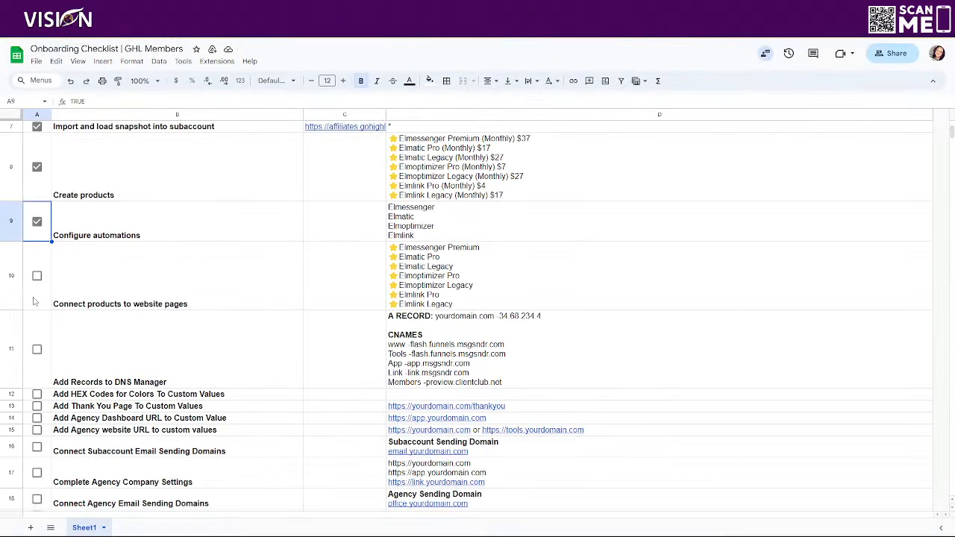
# Step: Switch to the Onboarding Checklist sheet and mark "Connect products to website pages" as complete
pyautogui.click(37, 276)
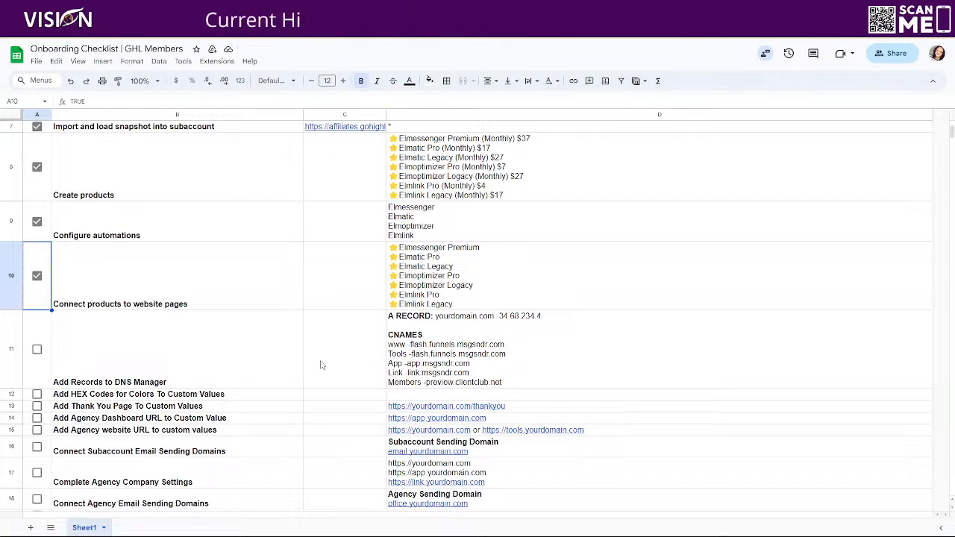
pyautogui.scroll(-2, 320, 362)
pyautogui.scroll(-1, 329, 351)
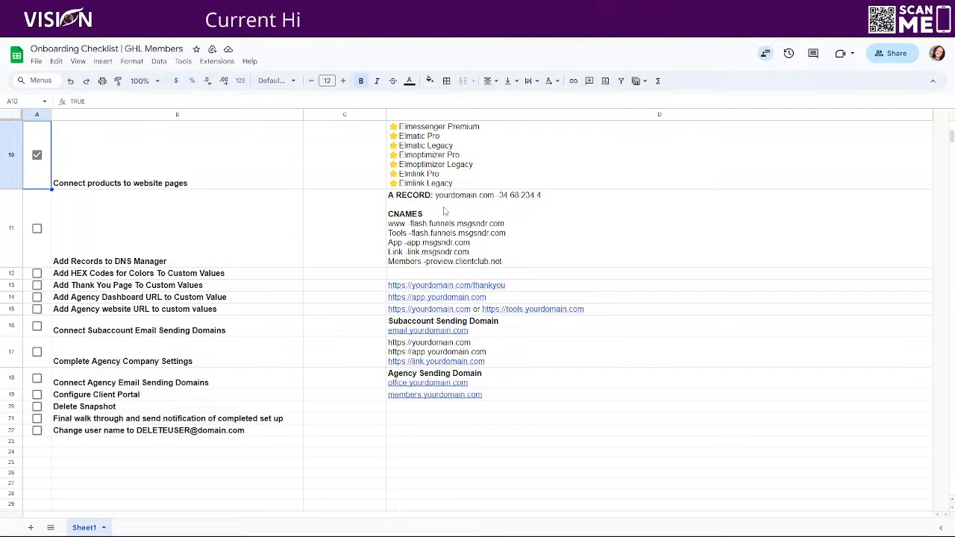
# Step: Check the domain in Cloudflare's DNS records and copy the A record address 34.68.234.4 from the checklist's DNS entry
pyautogui.click(471, 201)
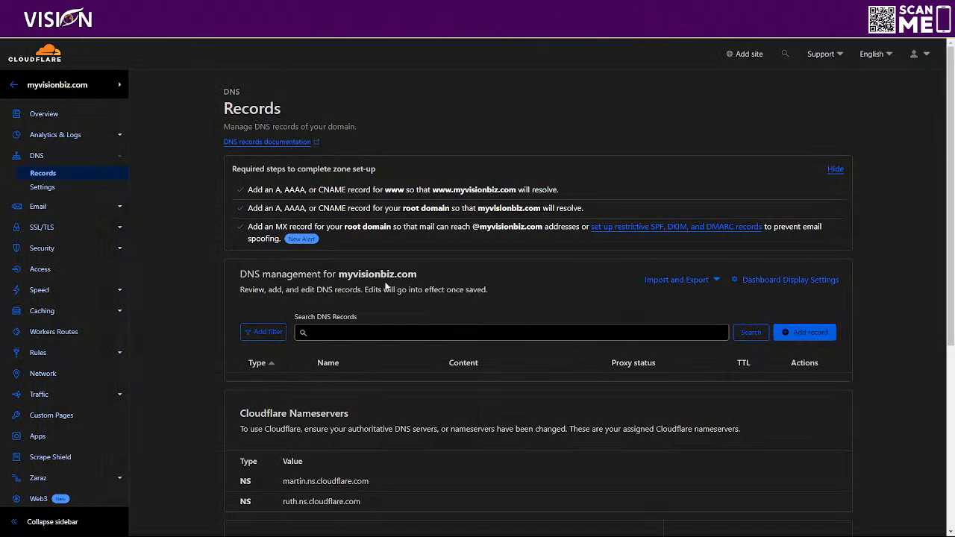
pyautogui.moveTo(337, 273); pyautogui.dragTo(430, 279)
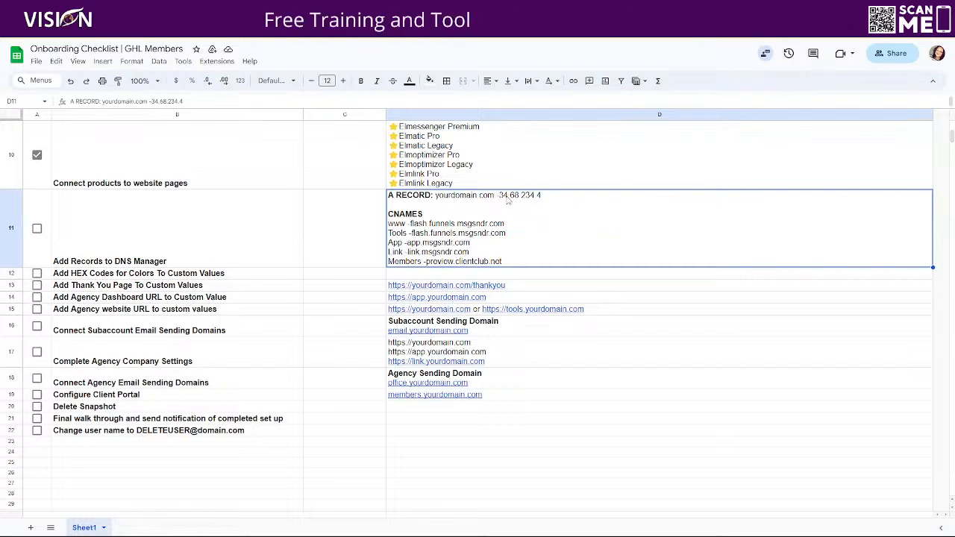
pyautogui.doubleClick(502, 199)
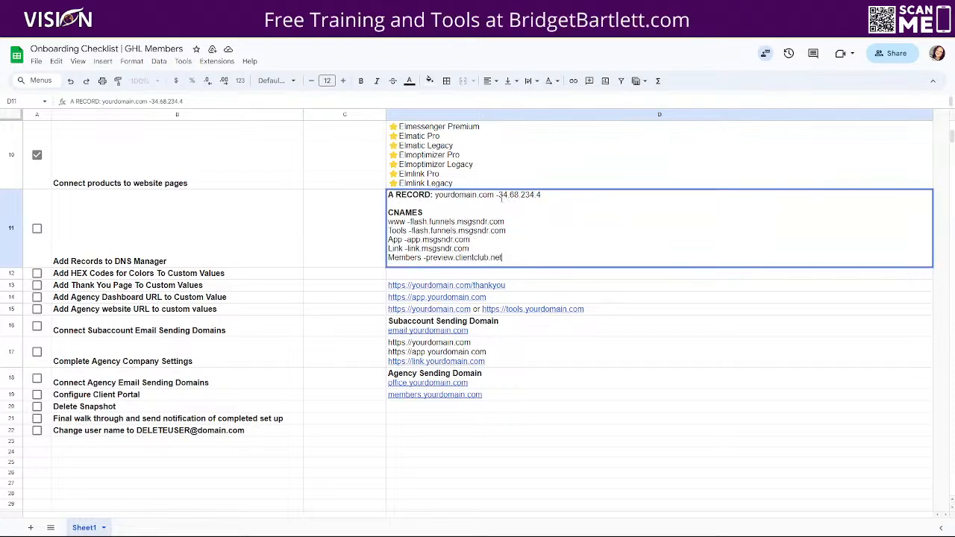
pyautogui.moveTo(498, 195); pyautogui.dragTo(547, 196)
pyautogui.hotkey('ctrl', 'c')
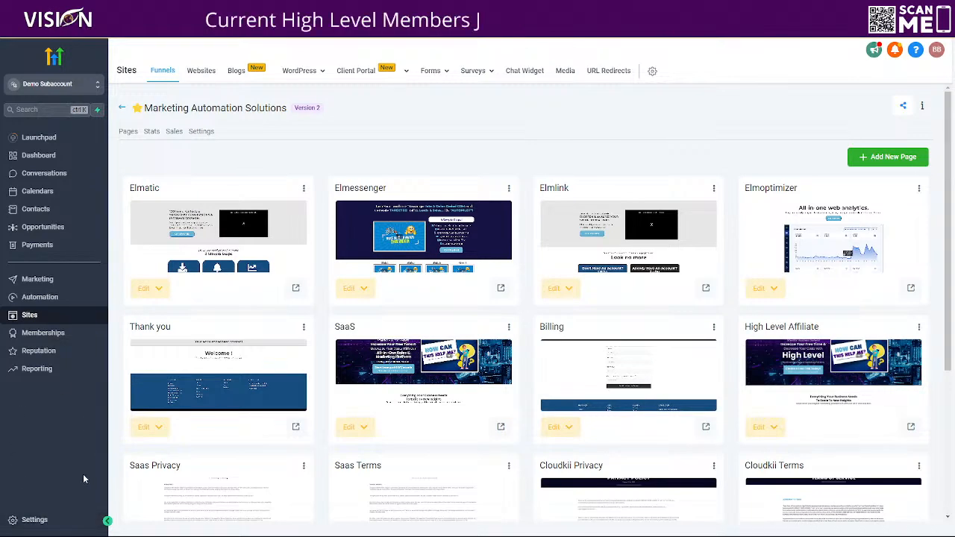
# Step: Start adding a domain in the HighLevel subaccount's domain settings and enter myvisionbiz.com as the domain URL
pyautogui.click(28, 522)
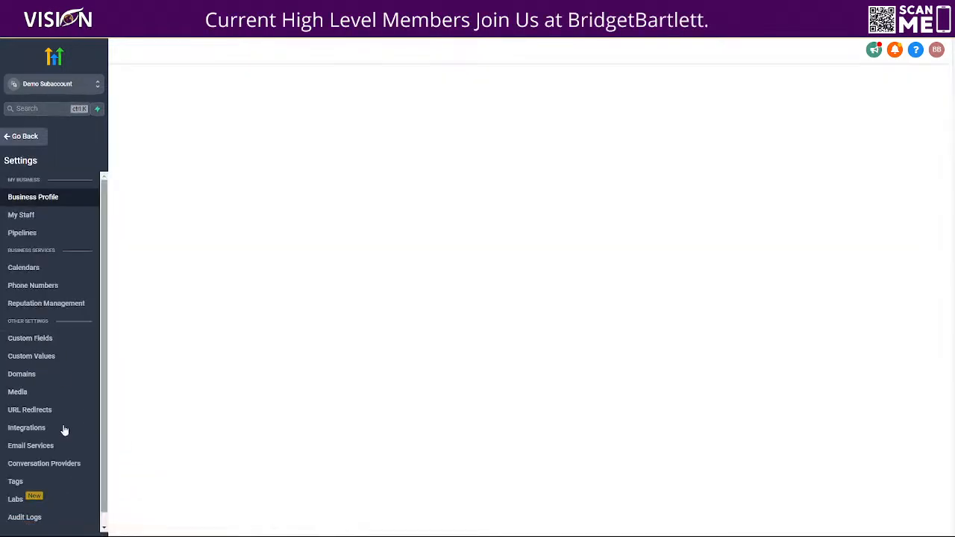
pyautogui.click(33, 377)
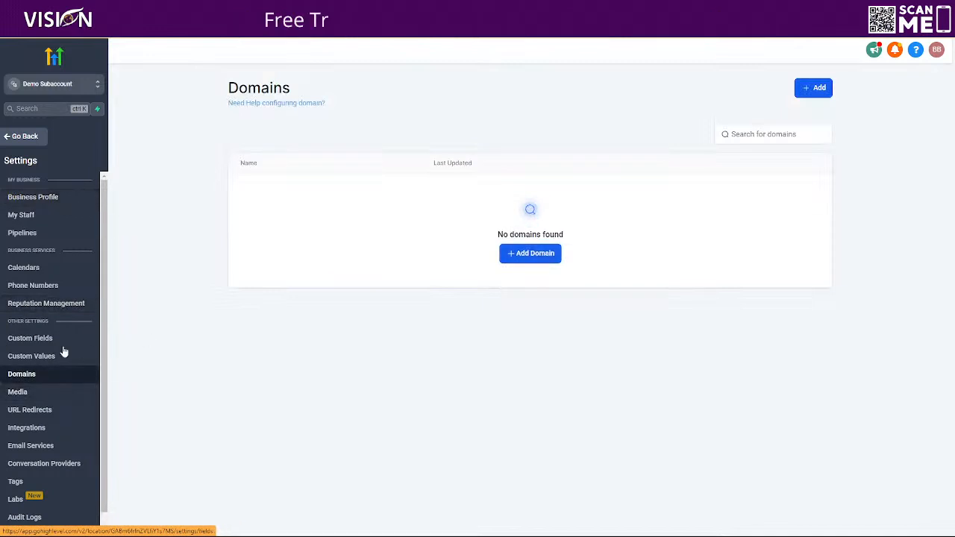
pyautogui.click(532, 255)
pyautogui.click(396, 298)
pyautogui.hotkey('ctrl', 'v')
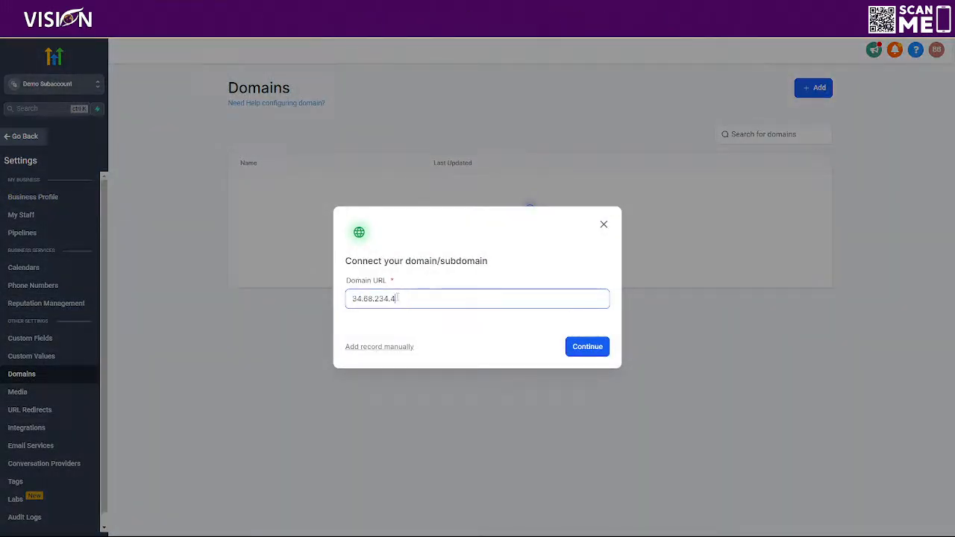
pyautogui.moveTo(412, 300); pyautogui.dragTo(320, 301)
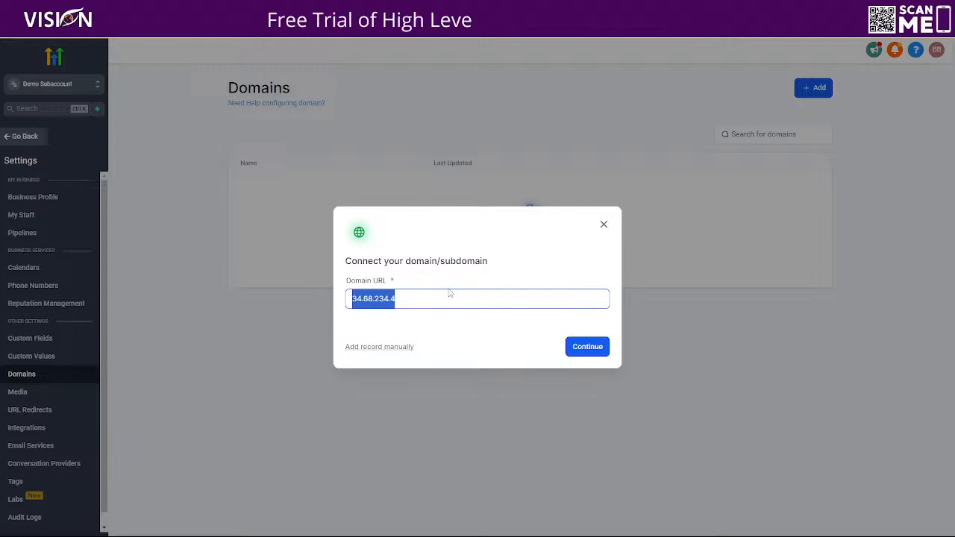
pyautogui.write('myvi')
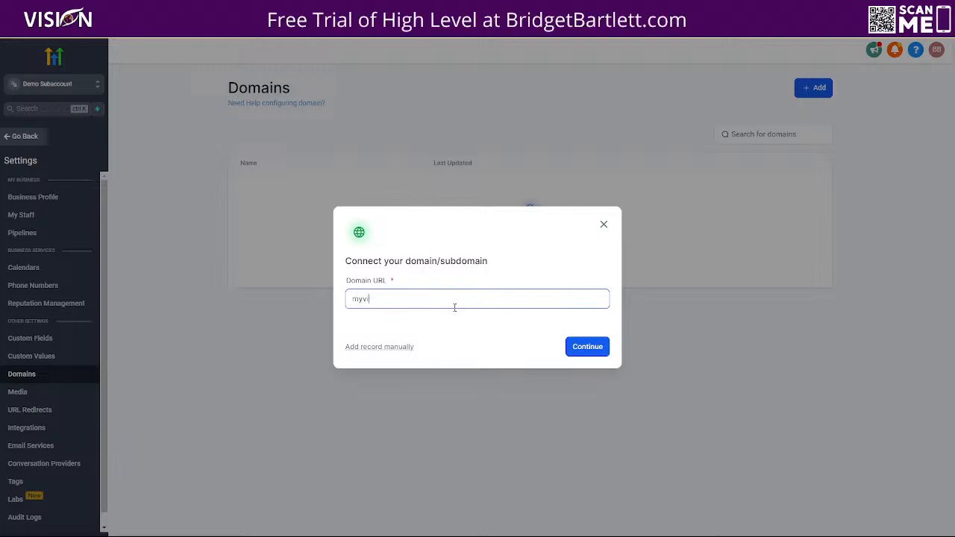
pyautogui.write('sion')
pyautogui.write('bl')
pyautogui.write('z.com')
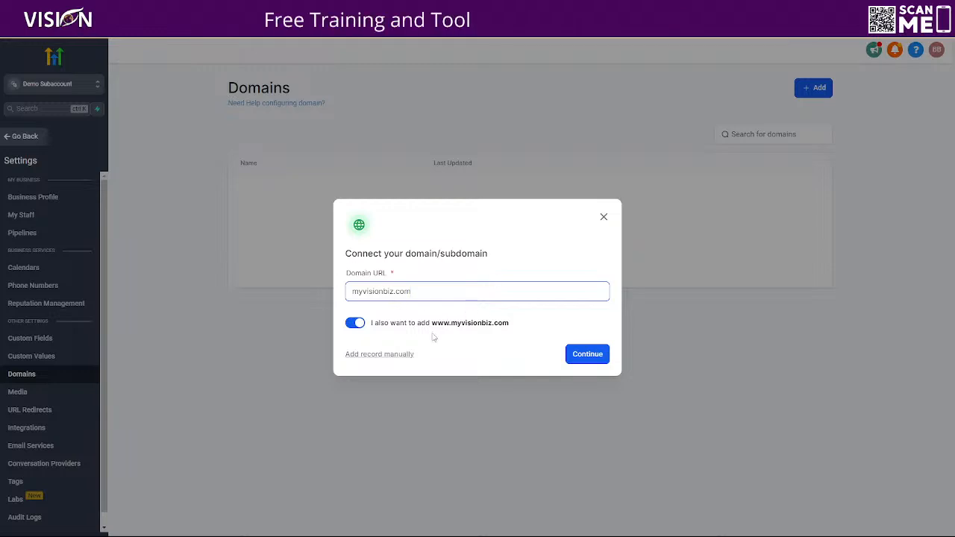
# Step: Continue with the domain connection and authorize LeadConnector to add the DNS records for myvisionbiz.com in Cloudflare
pyautogui.click(587, 354)
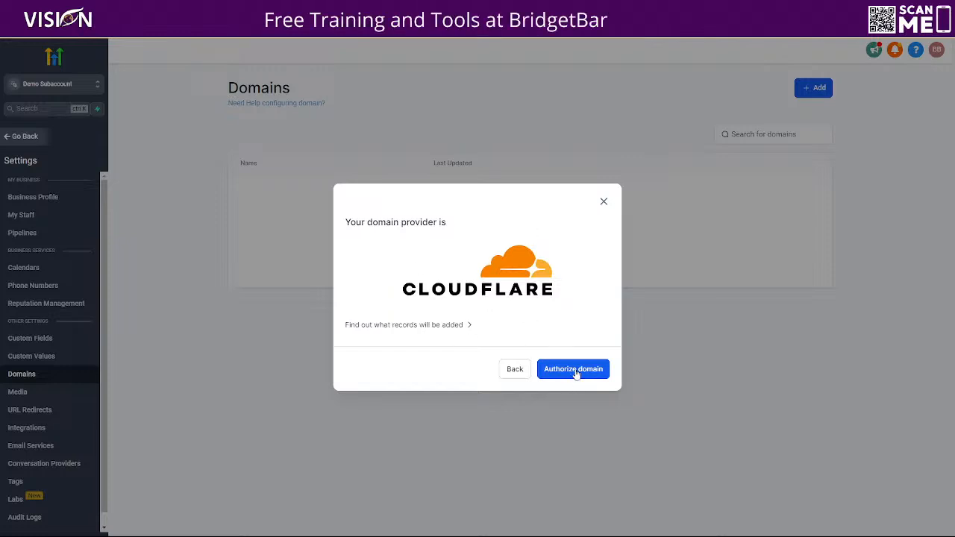
pyautogui.click(575, 370)
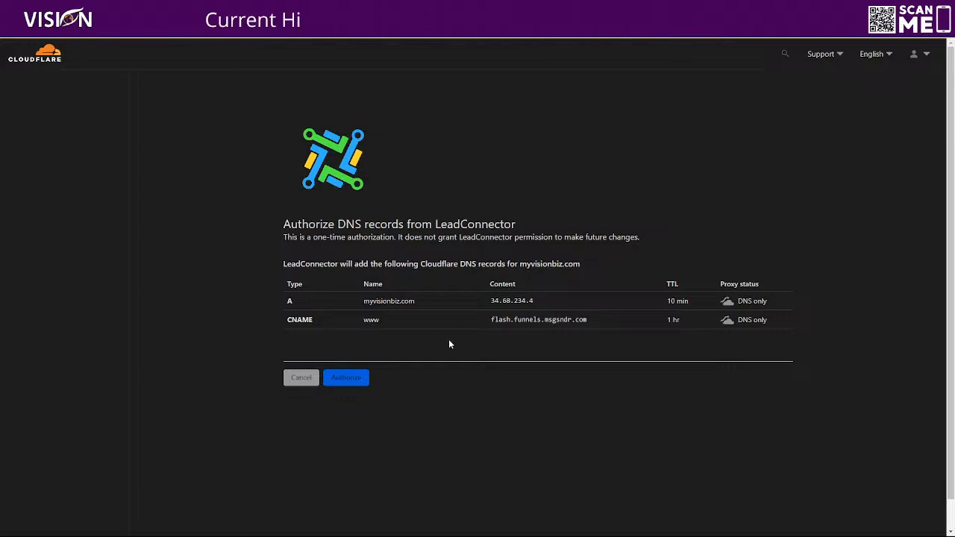
pyautogui.click(345, 379)
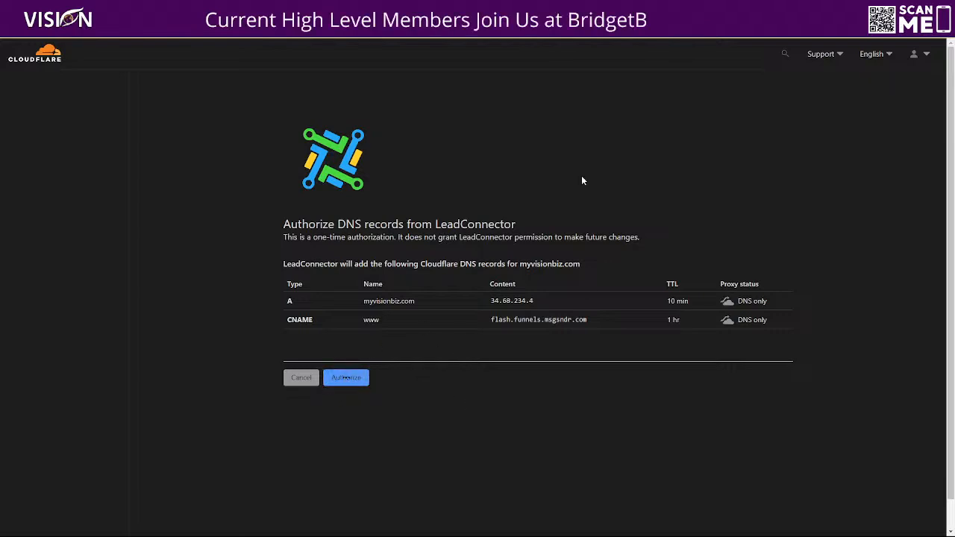
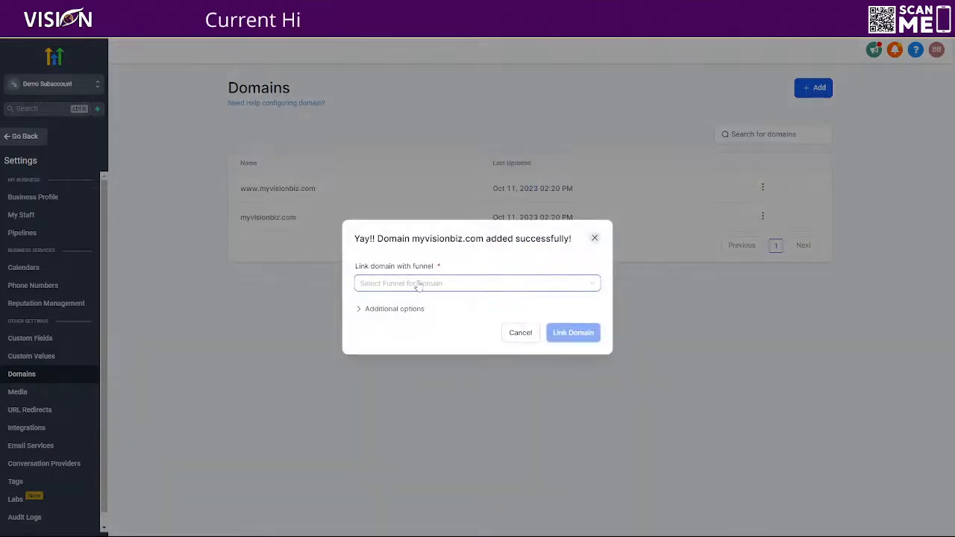
# Step: Choose the "⭐Marketing Automation Solutions" funnel for the added domain and set SaaS as its default funnel step
pyautogui.click(420, 285)
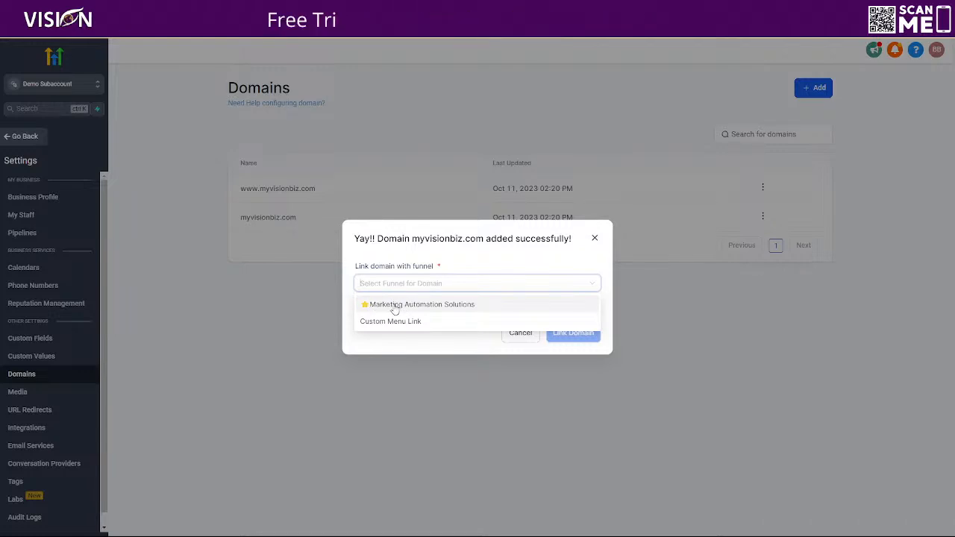
pyautogui.click(393, 303)
pyautogui.click(381, 309)
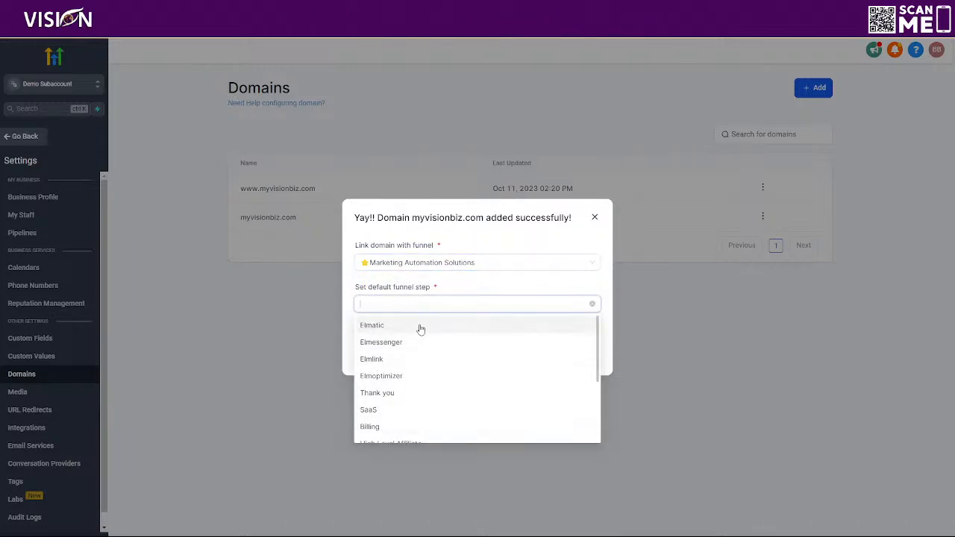
pyautogui.scroll(-5, 415, 336)
pyautogui.scroll(4, 412, 340)
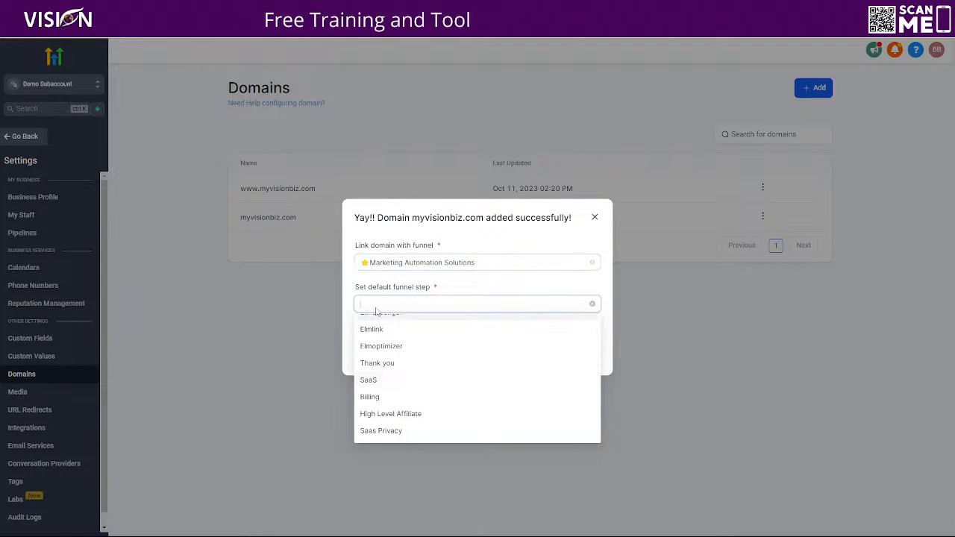
pyautogui.click(371, 381)
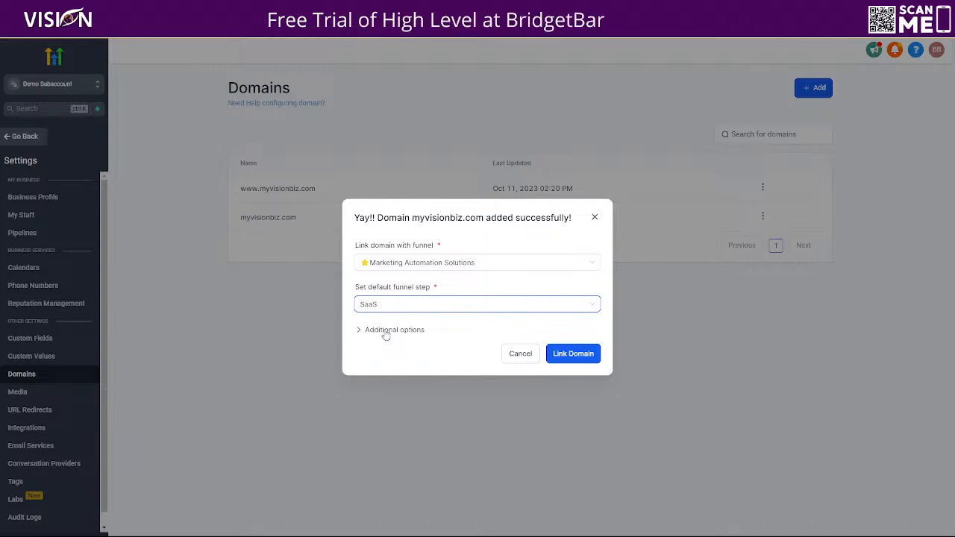
# Step: Set the domain's default 404/error page to "⭐Marketing Automation Solutions / 404"
pyautogui.click(386, 332)
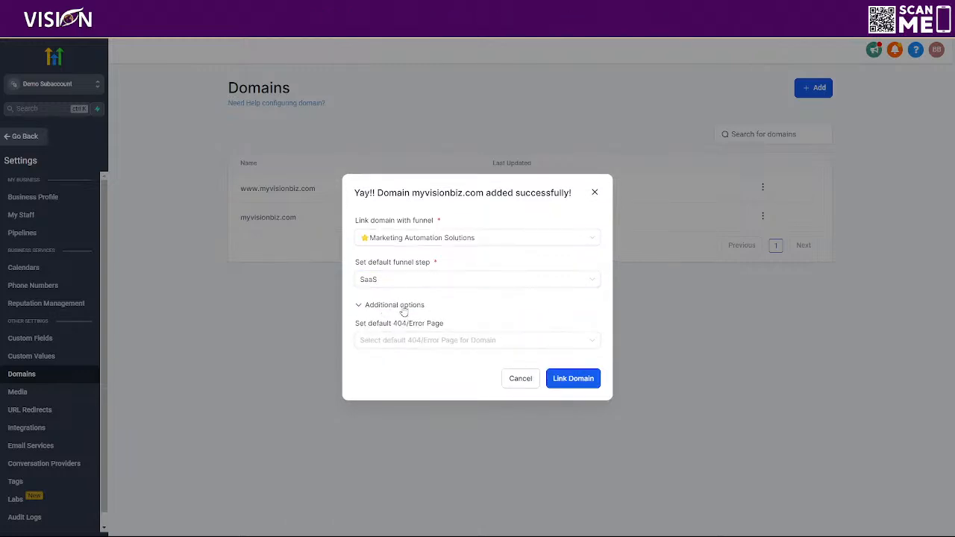
pyautogui.click(387, 340)
pyautogui.scroll(-5, 466, 397)
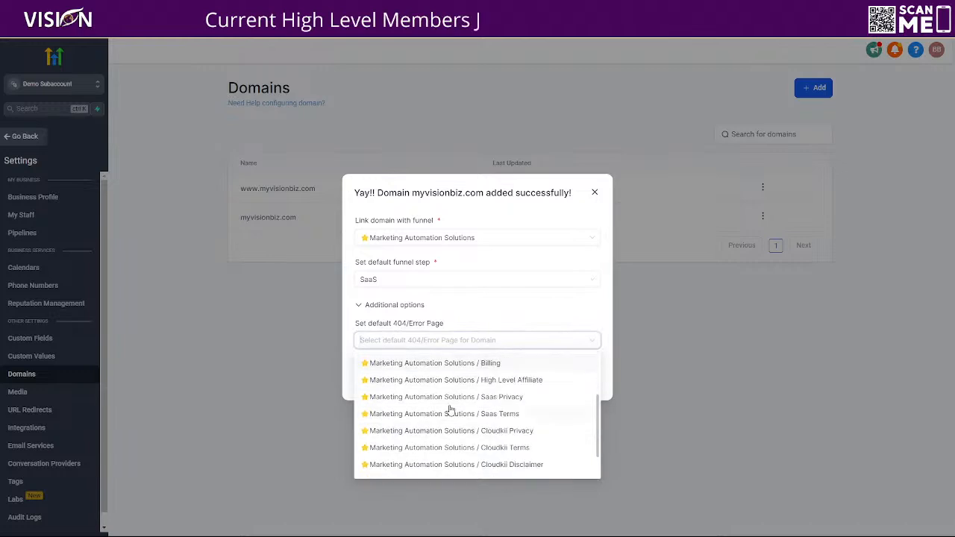
pyautogui.click(448, 453)
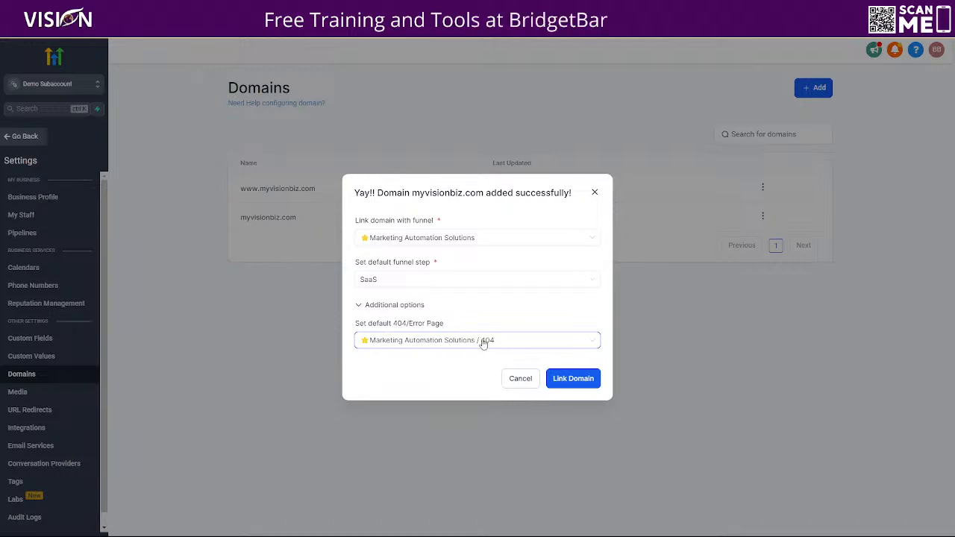
# Step: Link the domain myvisionbiz.com to the funnel with the chosen default step and error page
pyautogui.click(575, 380)
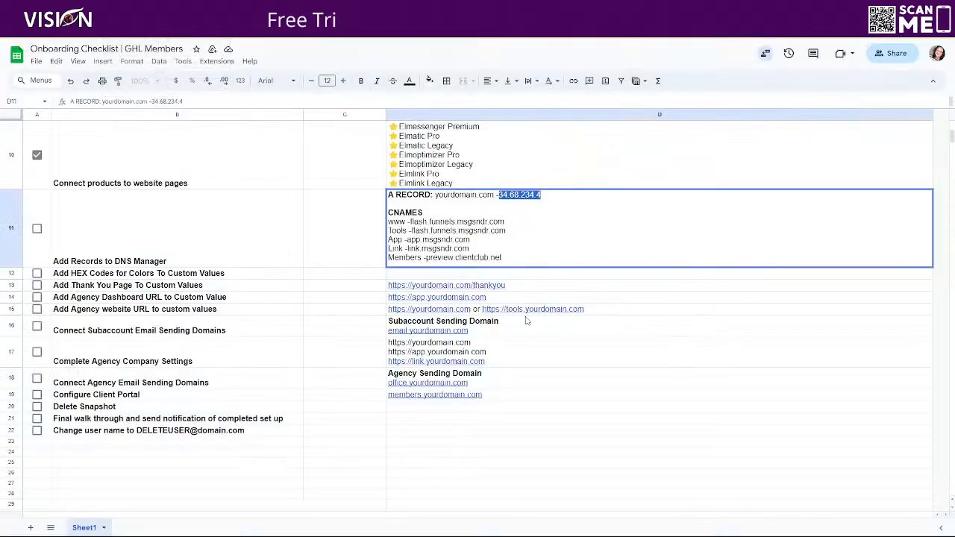
# Step: Review the A record and the www, Tools, App, Link and Members CNAME entries in the Google Sheets onboarding checklist
pyautogui.click(483, 194)
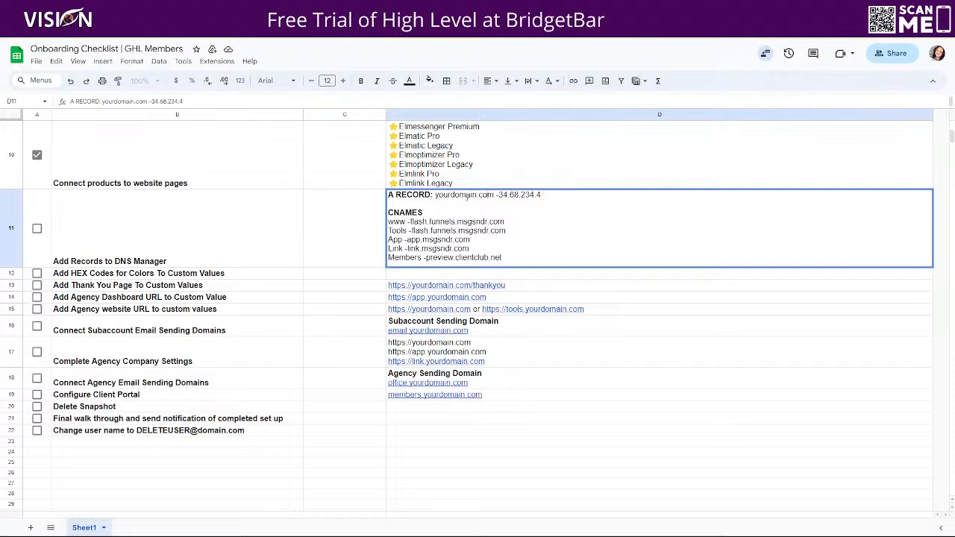
pyautogui.moveTo(505, 223); pyautogui.dragTo(388, 223)
pyautogui.moveTo(507, 231); pyautogui.dragTo(388, 231)
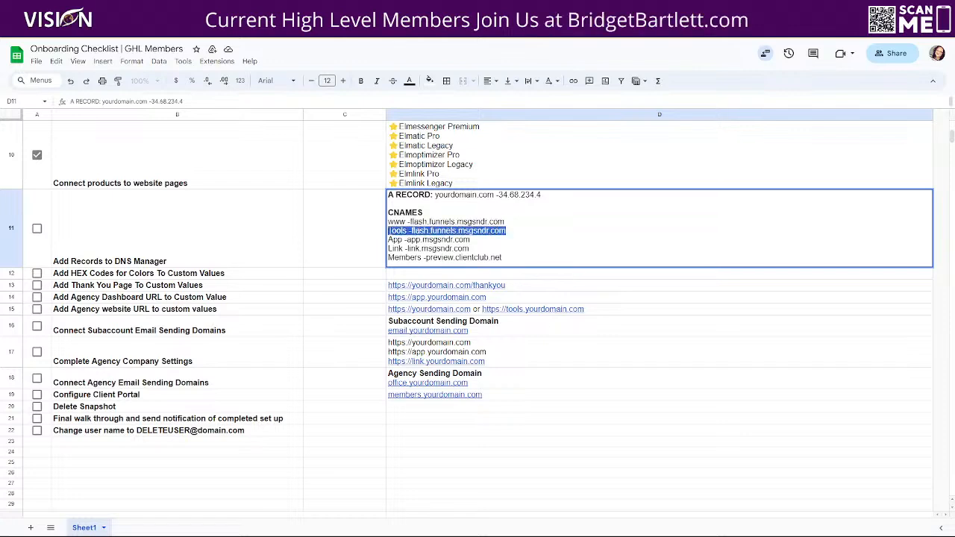
pyautogui.click(479, 242)
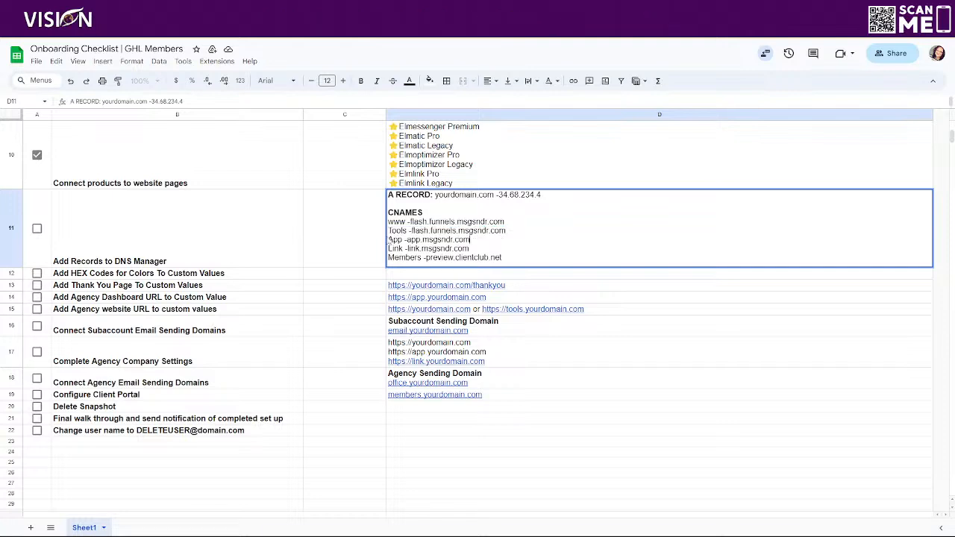
pyautogui.moveTo(389, 239); pyautogui.dragTo(478, 242)
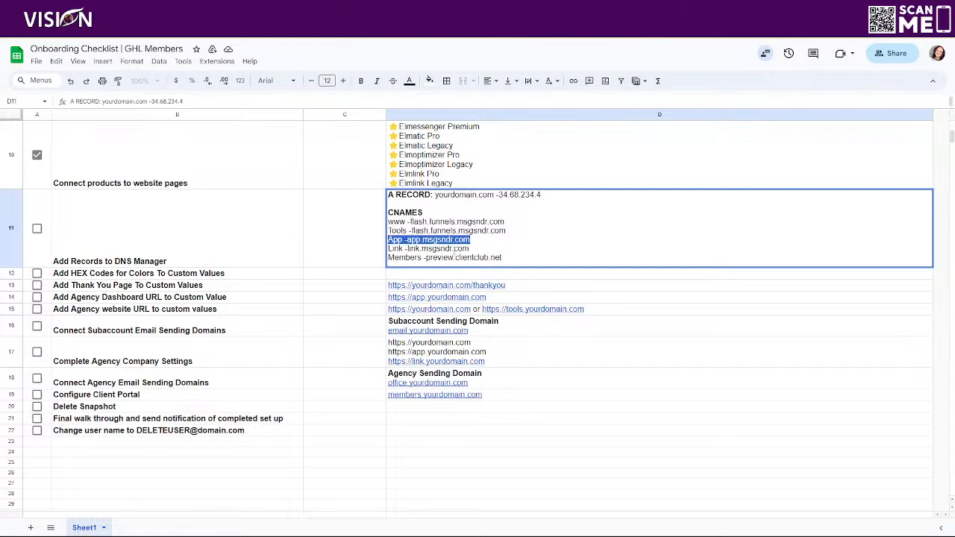
pyautogui.moveTo(470, 249); pyautogui.dragTo(399, 248)
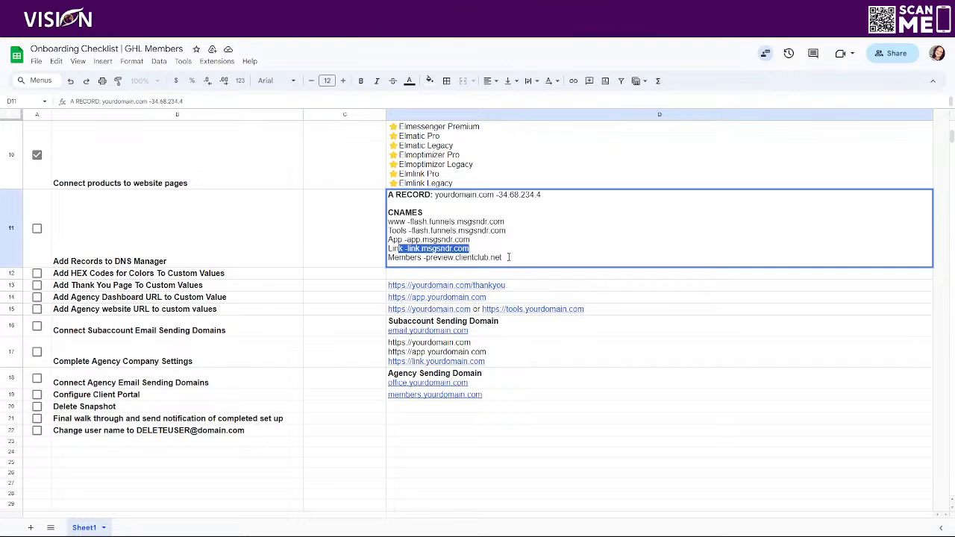
pyautogui.click(508, 257)
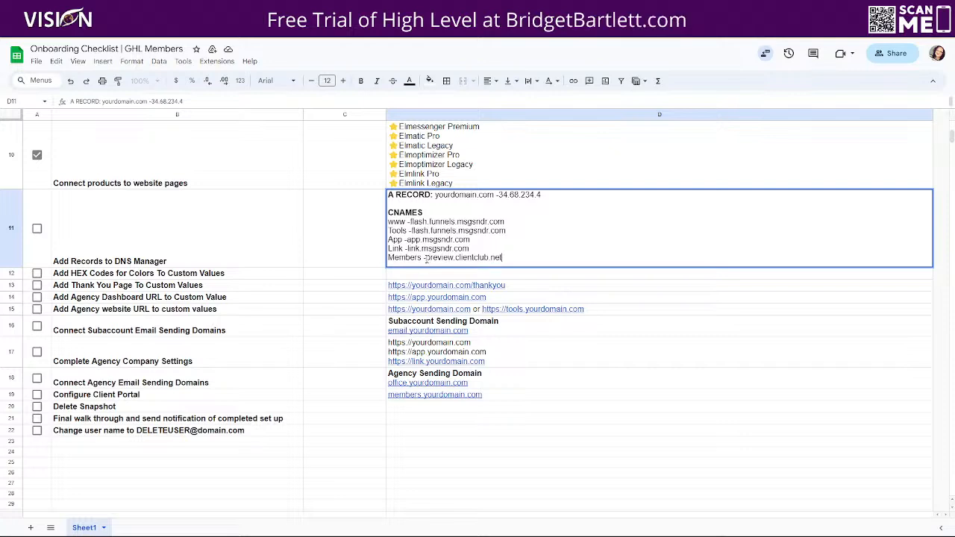
pyautogui.moveTo(427, 258); pyautogui.dragTo(578, 259)
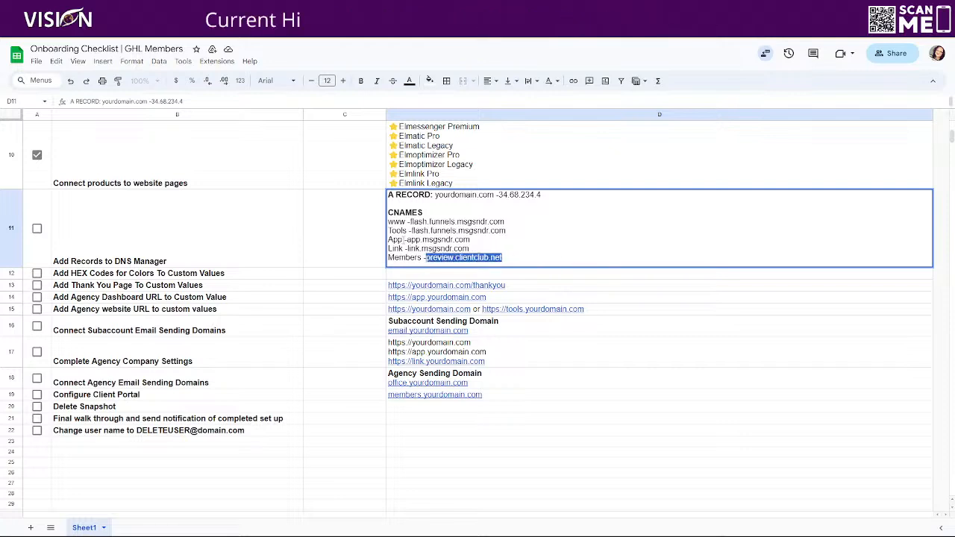
# Step: Copy the App CNAME target app.msgsndr.com from the checklist, switch to Cloudflare and reload the DNS records of myvisionbiz.com
pyautogui.moveTo(407, 240); pyautogui.dragTo(479, 239)
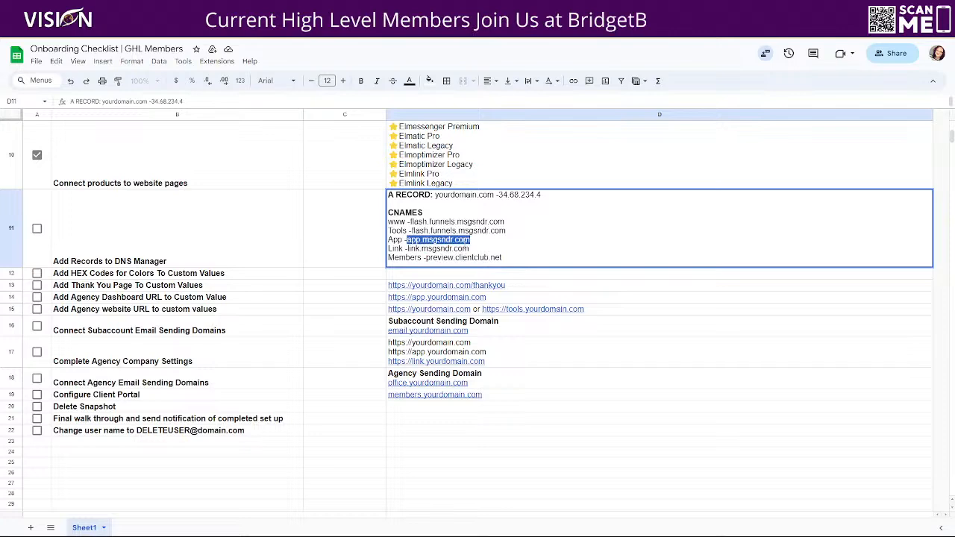
pyautogui.rightClick(462, 240)
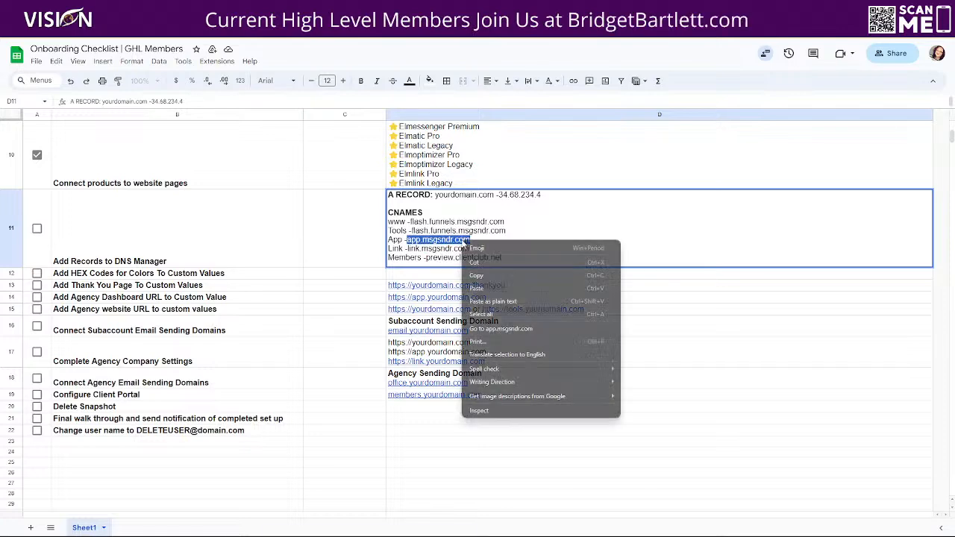
pyautogui.click(477, 275)
pyautogui.click(367, 10)
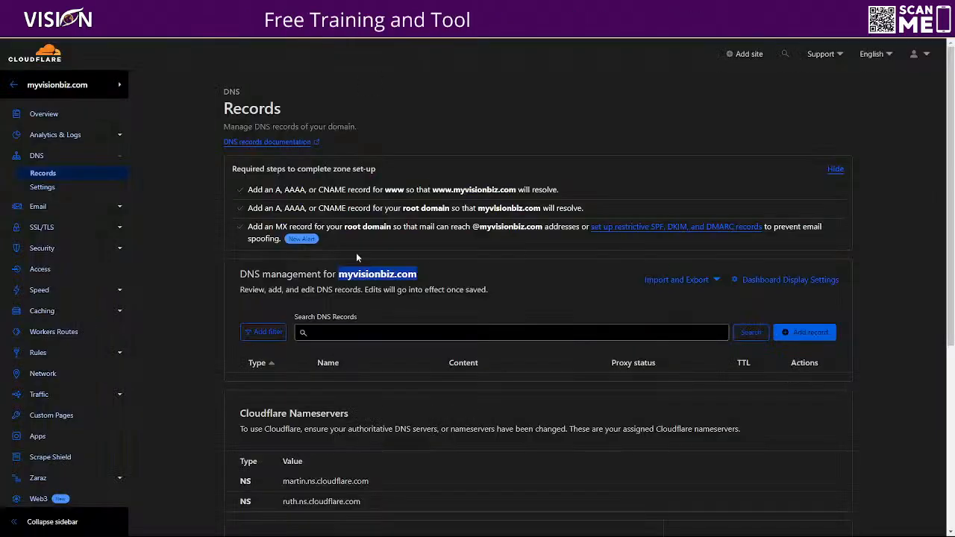
pyautogui.click(40, 29)
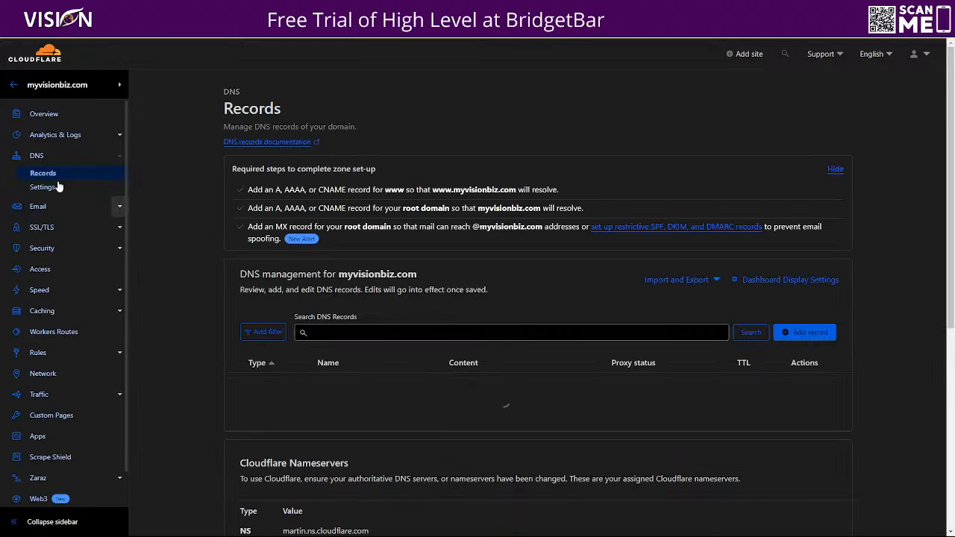
pyautogui.scroll(-2, 474, 213)
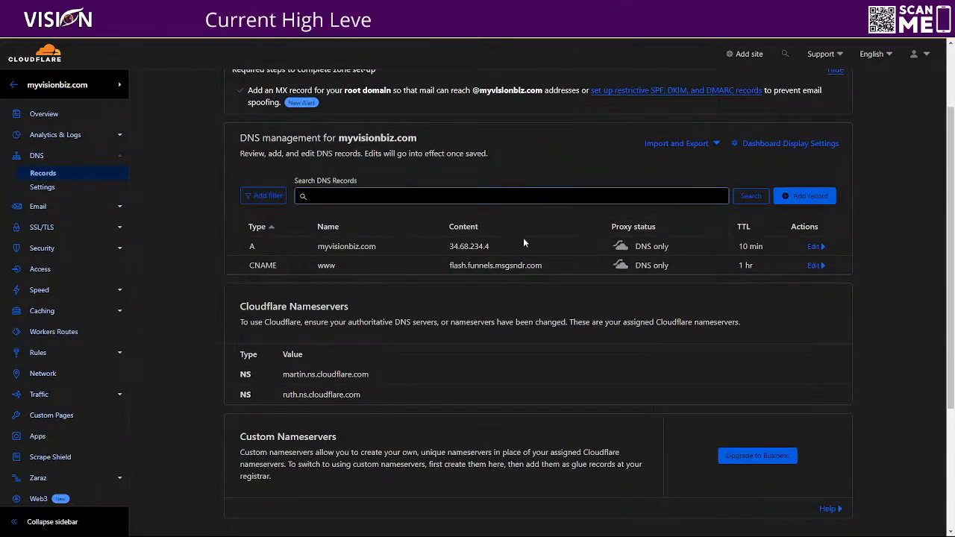
# Step: Add a CNAME record named app with the target app.msgsndr.com, set it to DNS only, and save it
pyautogui.click(805, 195)
pyautogui.click(270, 262)
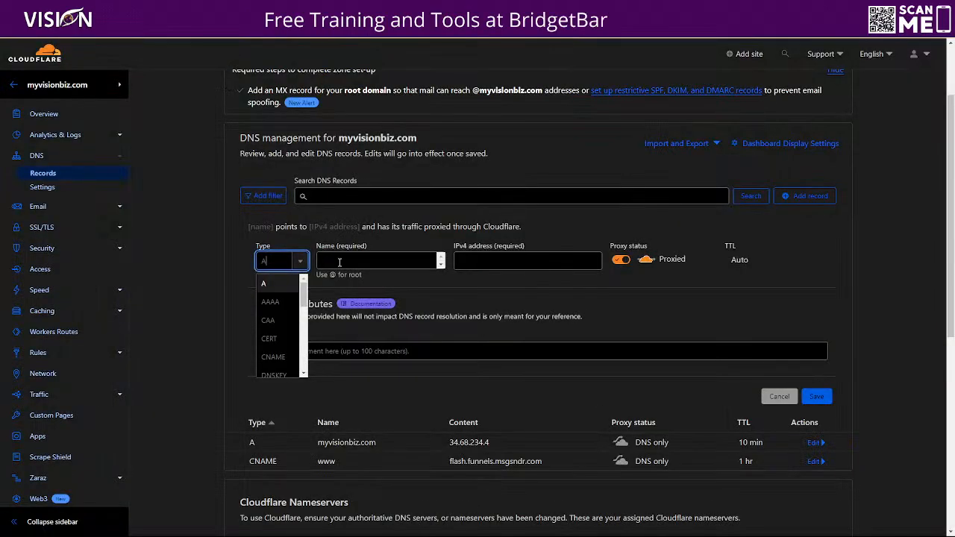
pyautogui.click(273, 358)
pyautogui.click(386, 262)
pyautogui.write('app')
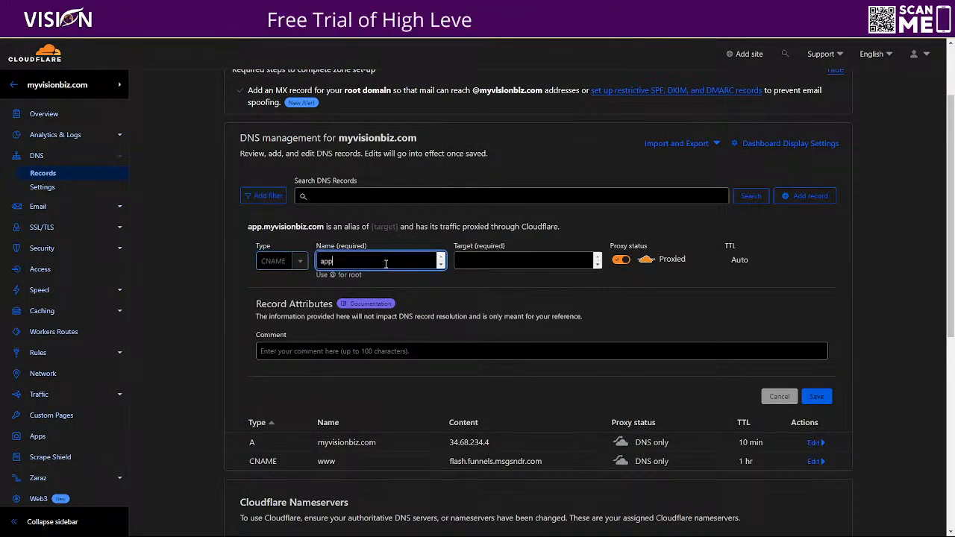
pyautogui.click(478, 259)
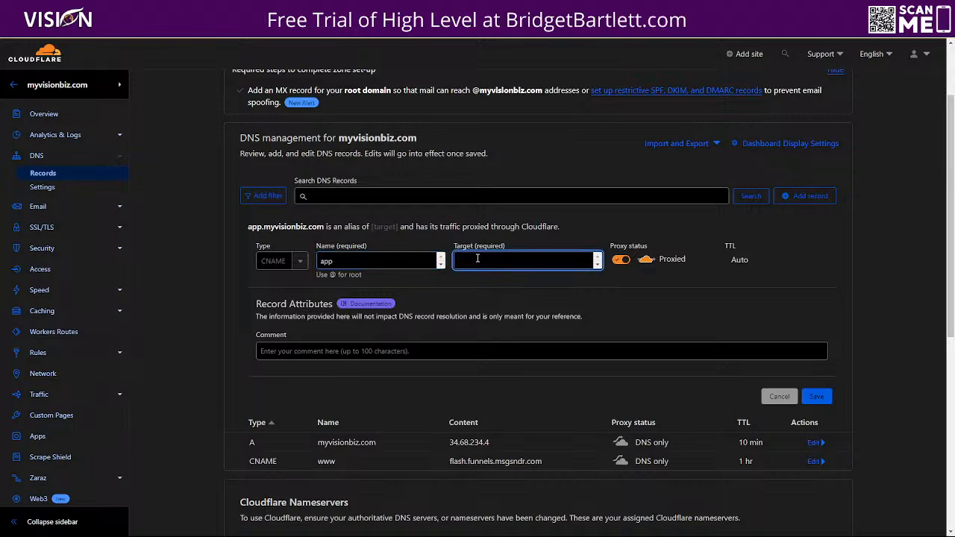
pyautogui.hotkey('ctrl', 'v')
pyautogui.click(622, 260)
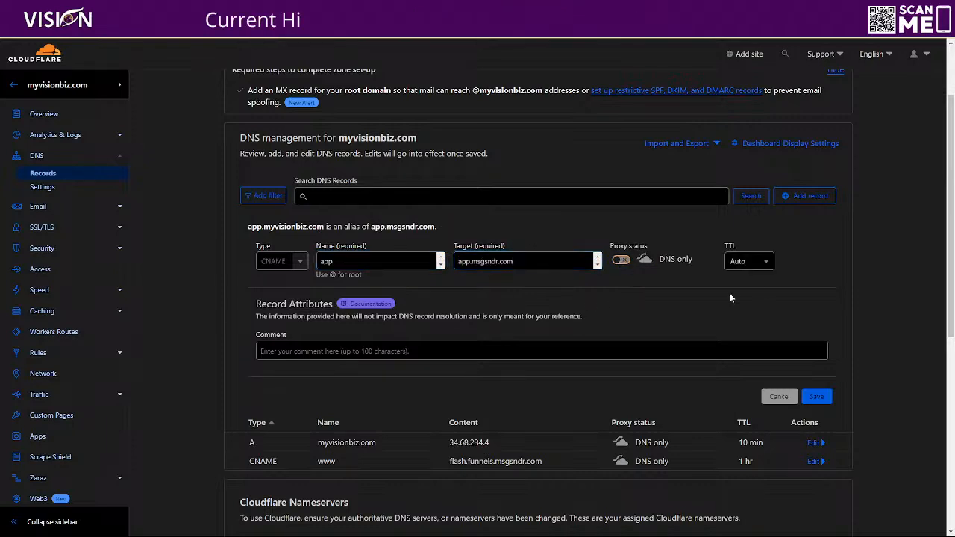
pyautogui.click(816, 396)
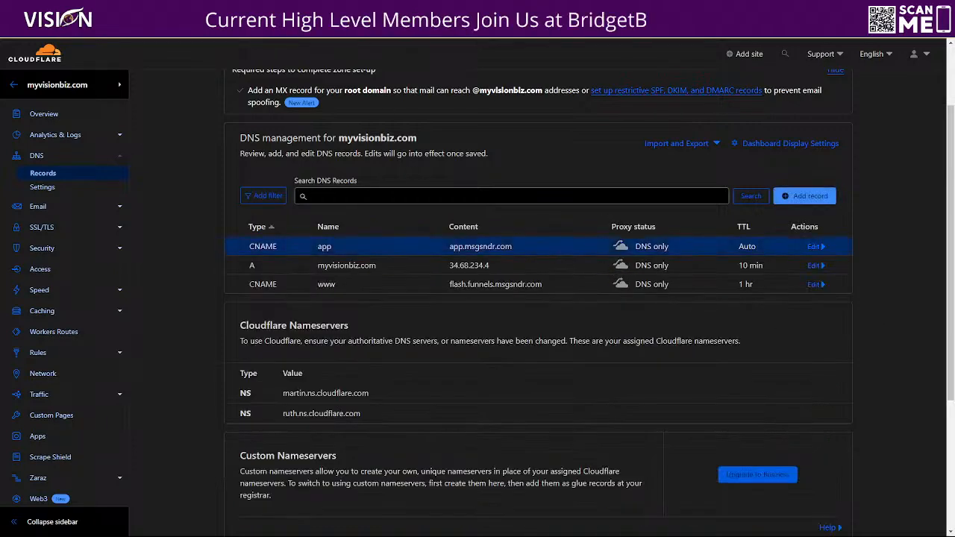
# Step: Copy the Link CNAME target link.msgsndr.com from the onboarding checklist and return to the Cloudflare DNS records
pyautogui.click(174, 11)
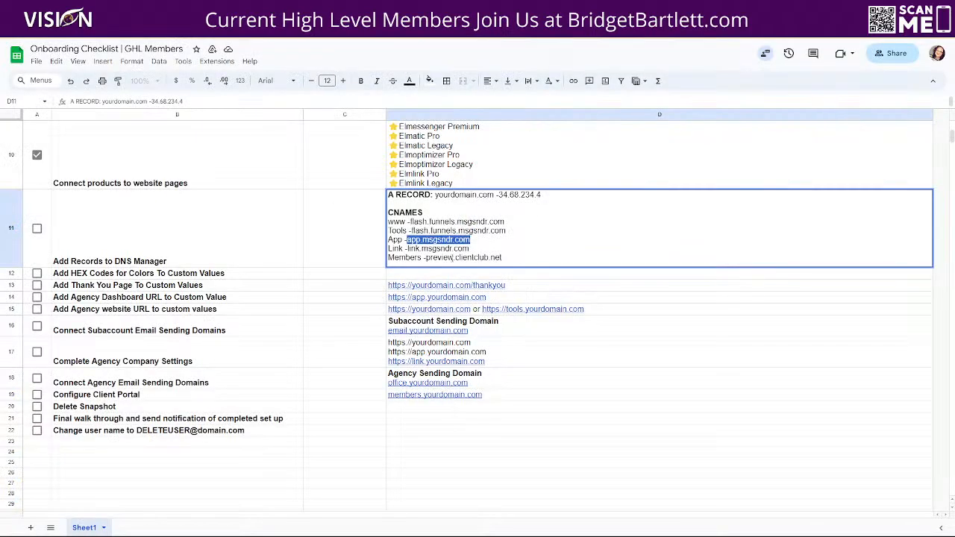
pyautogui.moveTo(469, 248); pyautogui.dragTo(408, 249)
pyautogui.hotkey('ctrl', 'c')
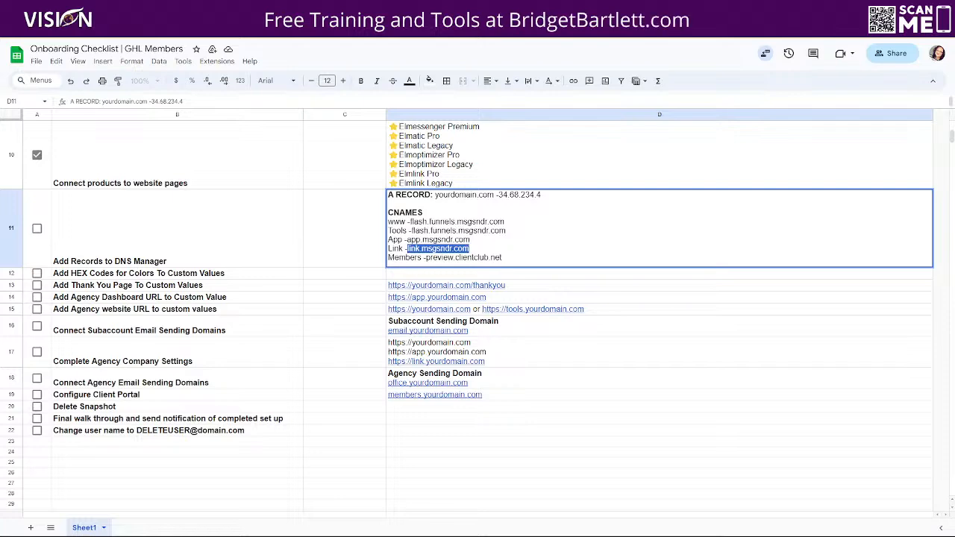
pyautogui.click(298, 11)
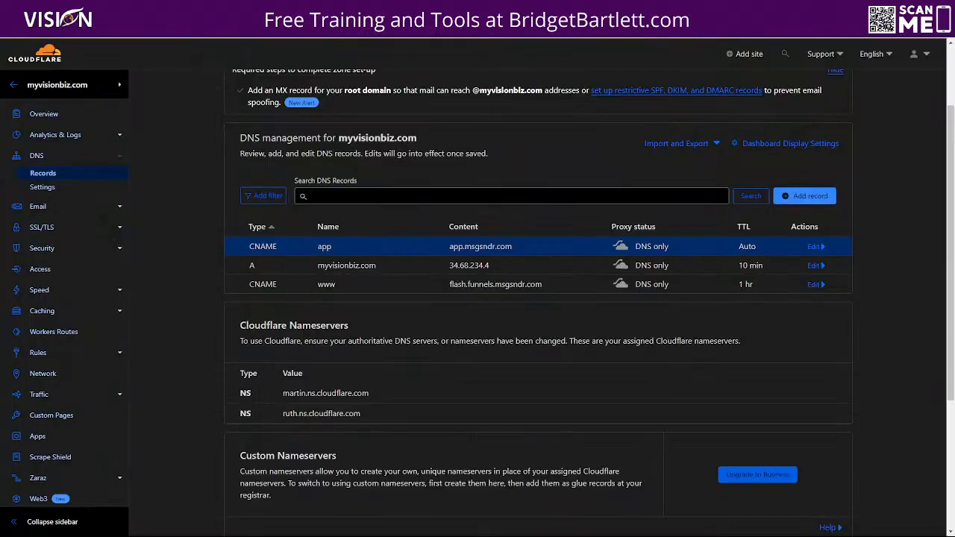
# Step: Add a CNAME record named link with the target link.msgsndr.com, set it to DNS only, and save it
pyautogui.click(800, 197)
pyautogui.click(280, 261)
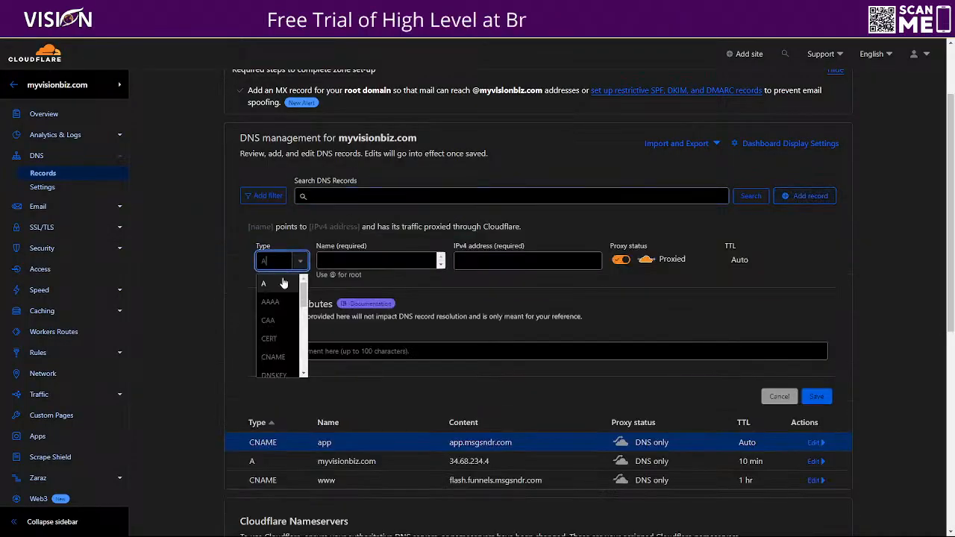
pyautogui.click(283, 365)
pyautogui.click(399, 260)
pyautogui.write('link')
pyautogui.click(479, 261)
pyautogui.hotkey('ctrl', 'v')
pyautogui.click(621, 260)
pyautogui.click(817, 397)
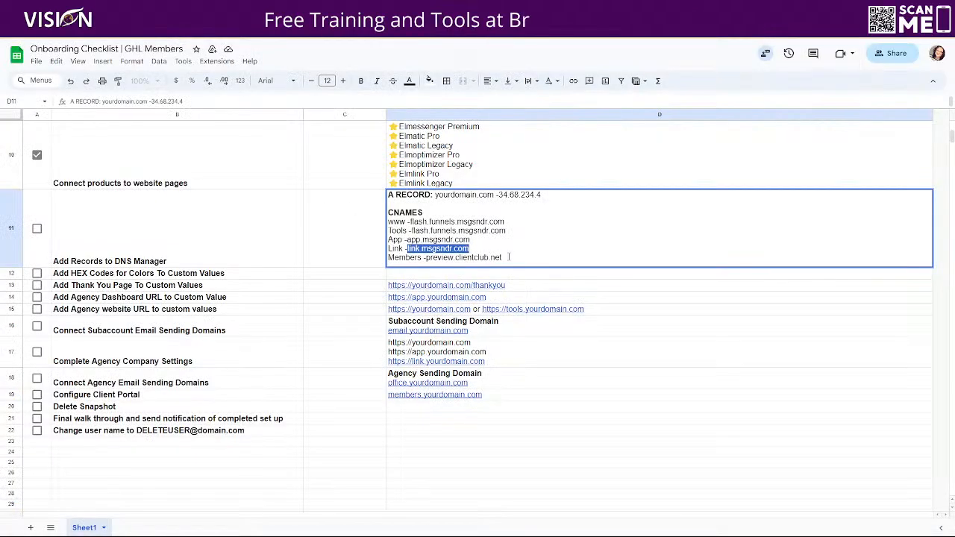
# Step: Copy preview.clientclub.net from the checklist and save it in Cloudflare as the target of a DNS-only CNAME record named members
pyautogui.moveTo(509, 256); pyautogui.dragTo(426, 257)
pyautogui.hotkey('ctrl', 'c')
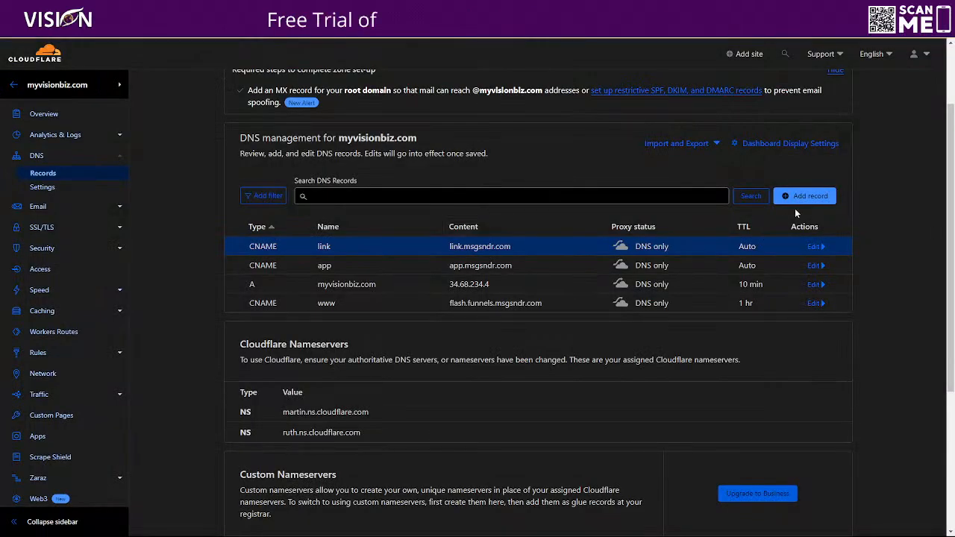
pyautogui.click(799, 198)
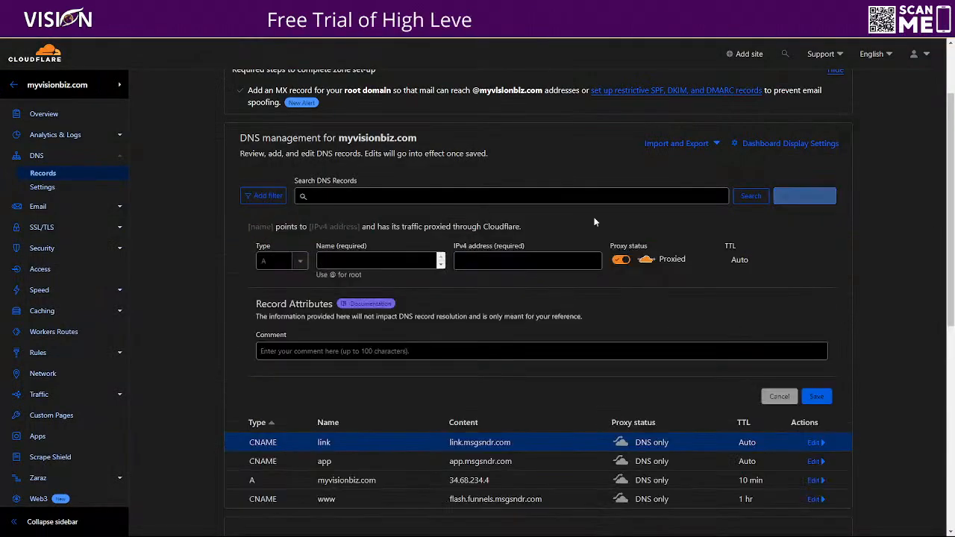
pyautogui.click(281, 260)
pyautogui.click(273, 358)
pyautogui.click(365, 259)
pyautogui.write('members')
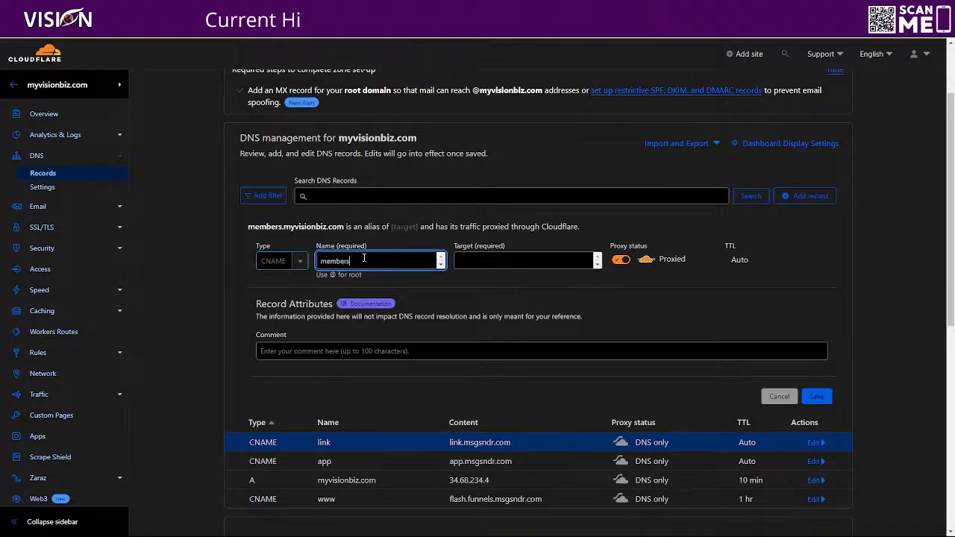
pyautogui.click(474, 259)
pyautogui.hotkey('ctrl', 'v')
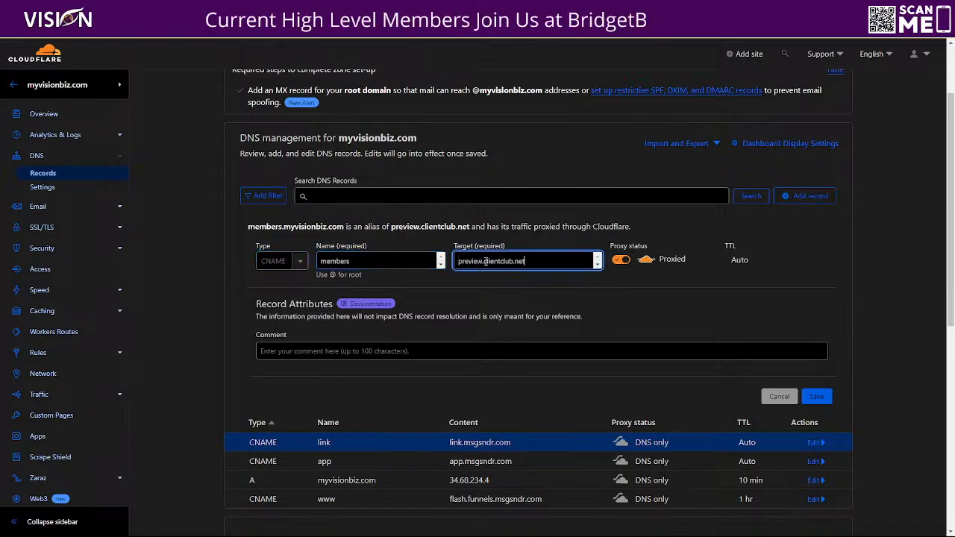
pyautogui.click(621, 259)
pyautogui.click(829, 394)
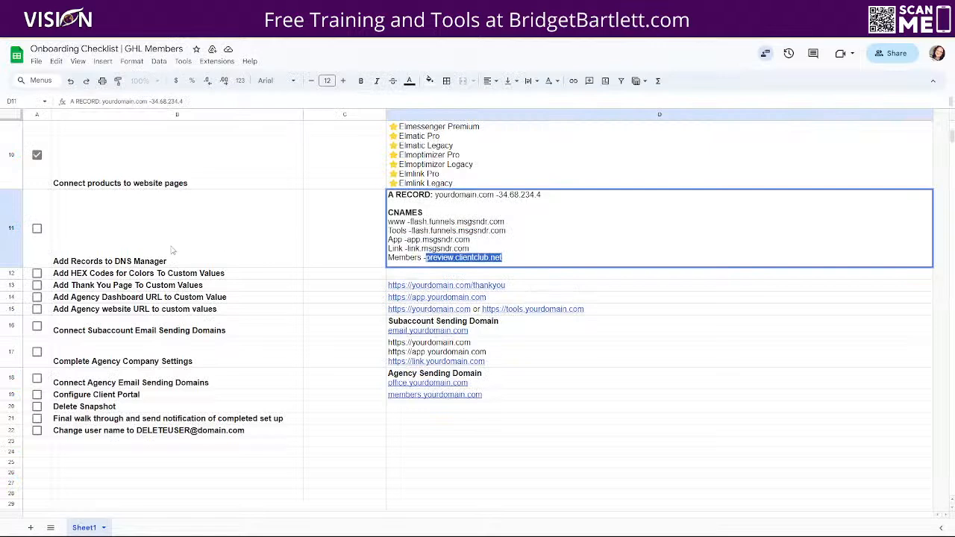
# Step: Mark "Add Records to DNS Manager" as done in the checklist and open Custom Values in the HighLevel subaccount's settings
pyautogui.click(37, 229)
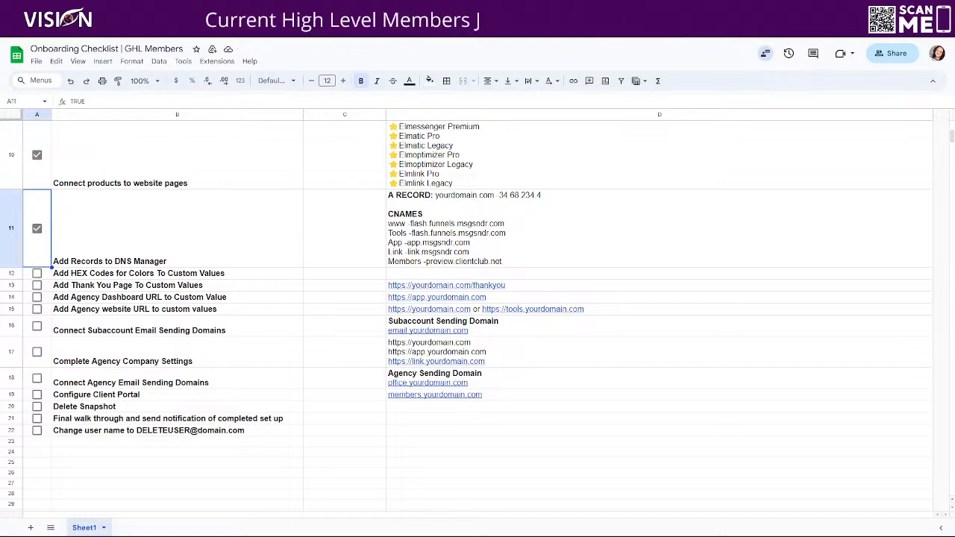
pyautogui.click(246, 9)
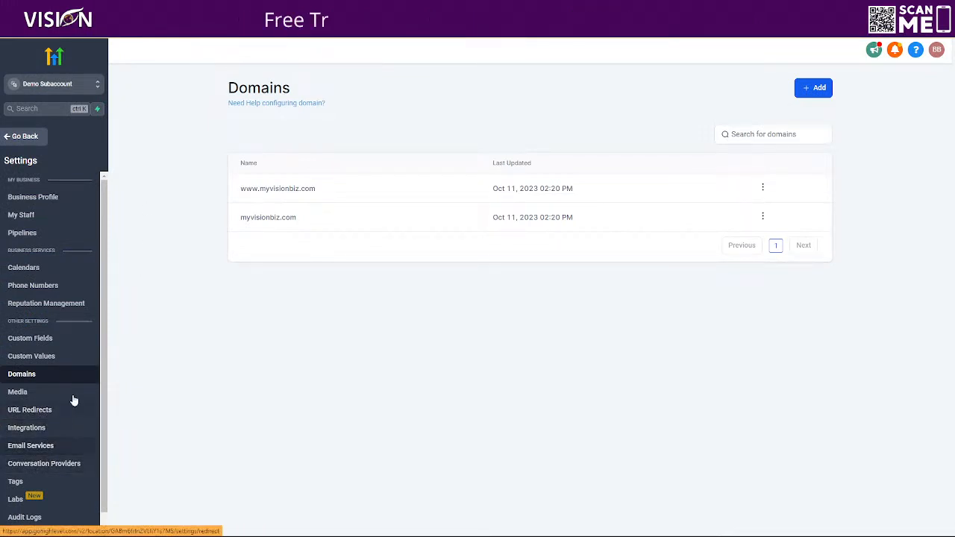
pyautogui.scroll(-1, 74, 391)
pyautogui.click(42, 343)
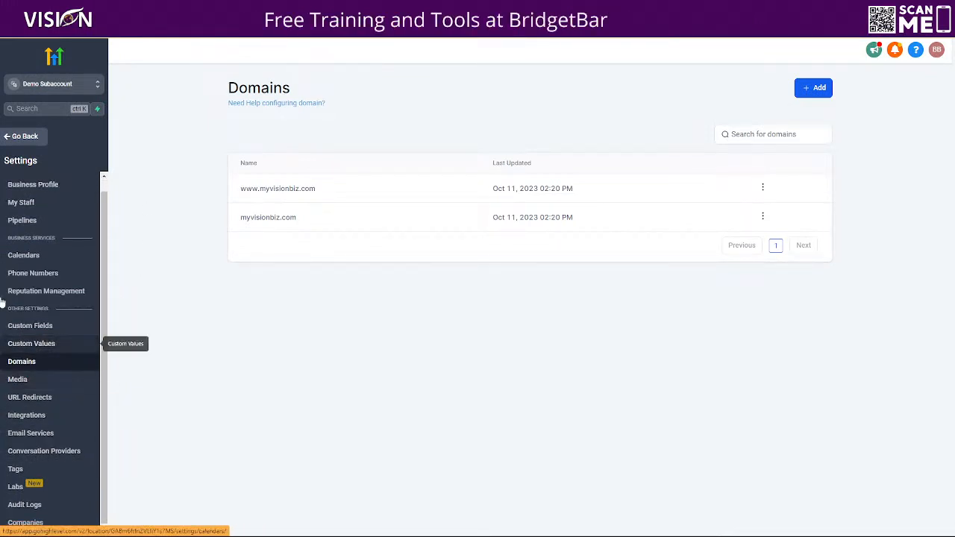
pyautogui.scroll(-1, 672, 352)
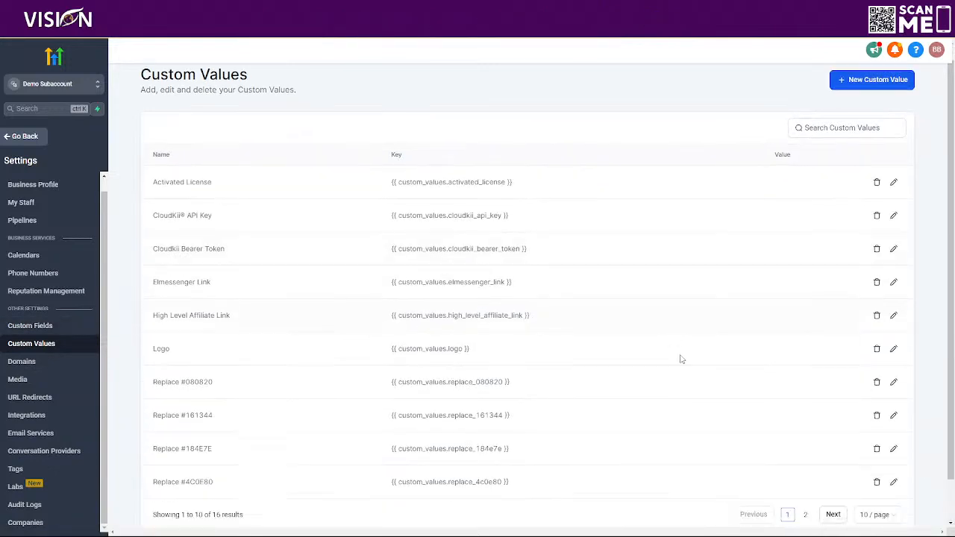
# Step: Show more custom values per page and examine the Logo entry and the Replace hex color entries from #080820 to #67B5D6
pyautogui.click(874, 470)
pyautogui.click(872, 519)
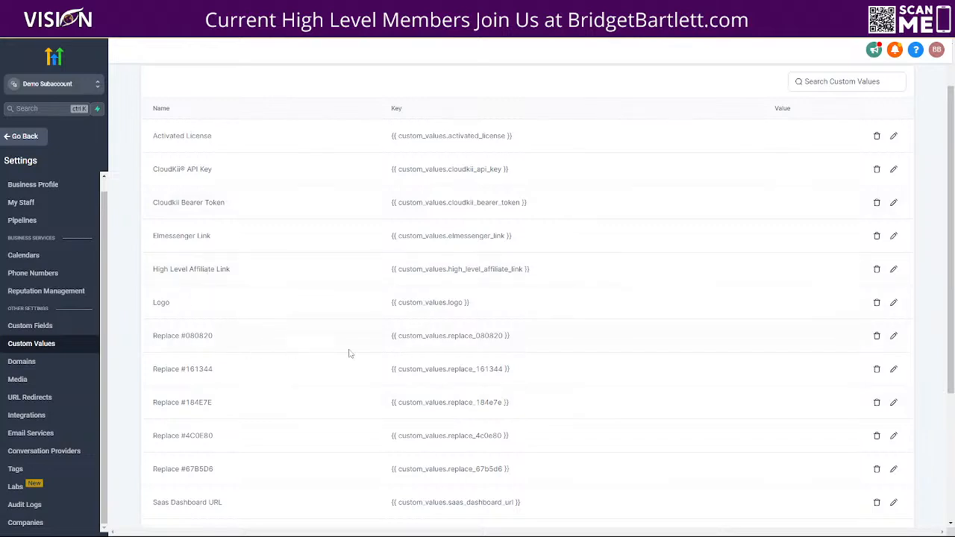
pyautogui.scroll(-2, 323, 354)
pyautogui.moveTo(152, 203); pyautogui.dragTo(554, 211)
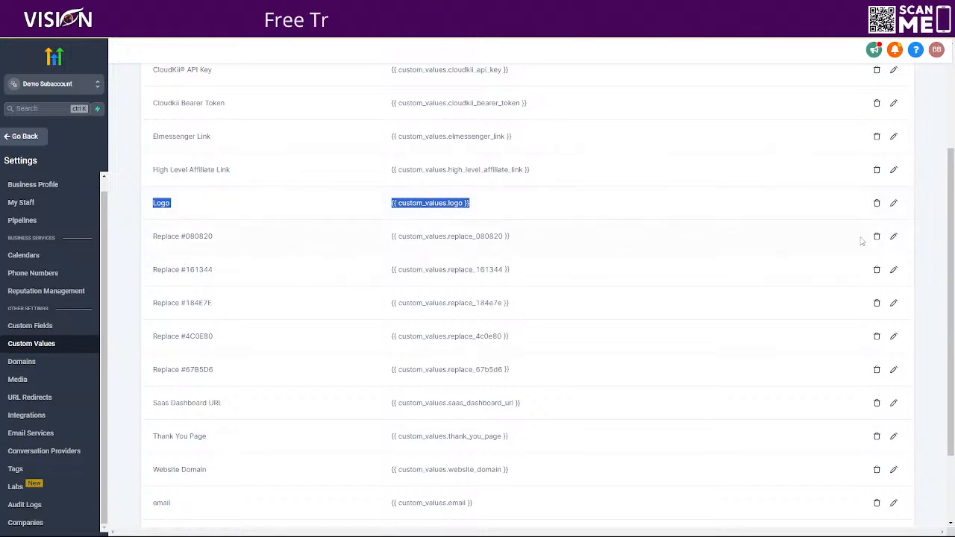
pyautogui.moveTo(152, 236); pyautogui.dragTo(526, 380)
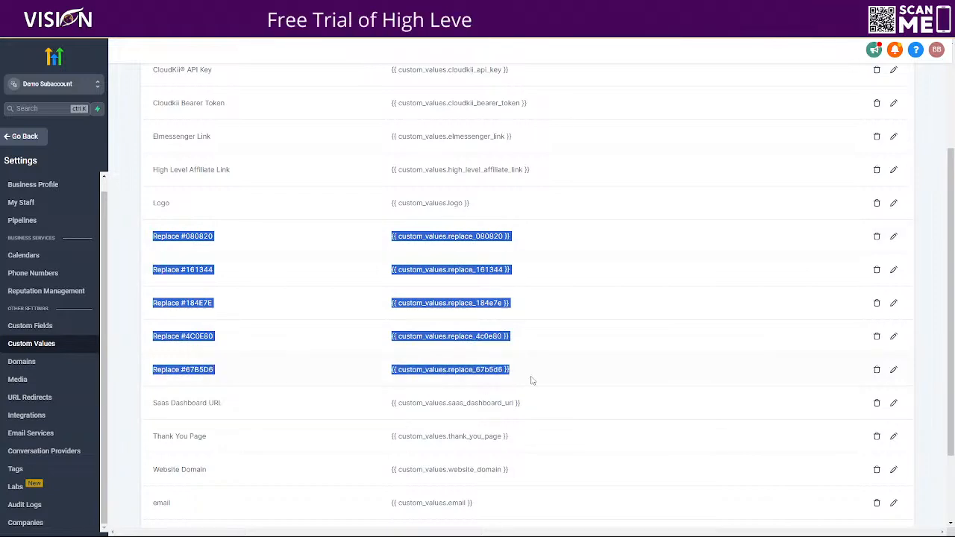
# Step: Copy the hex code from the name of the Replace #080820 custom value and save #080820 as its value
pyautogui.click(893, 236)
pyautogui.moveTo(391, 283); pyautogui.dragTo(441, 282)
pyautogui.click(379, 325)
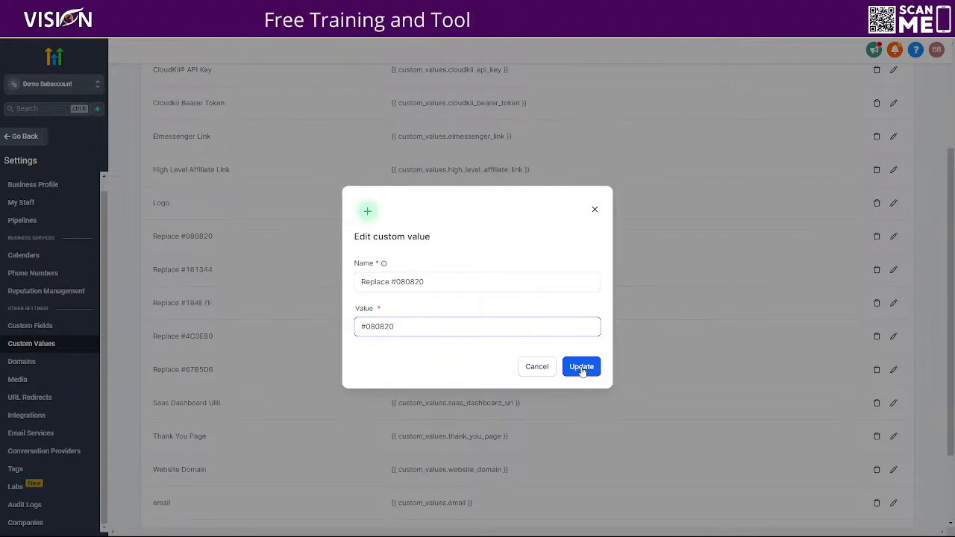
pyautogui.click(582, 368)
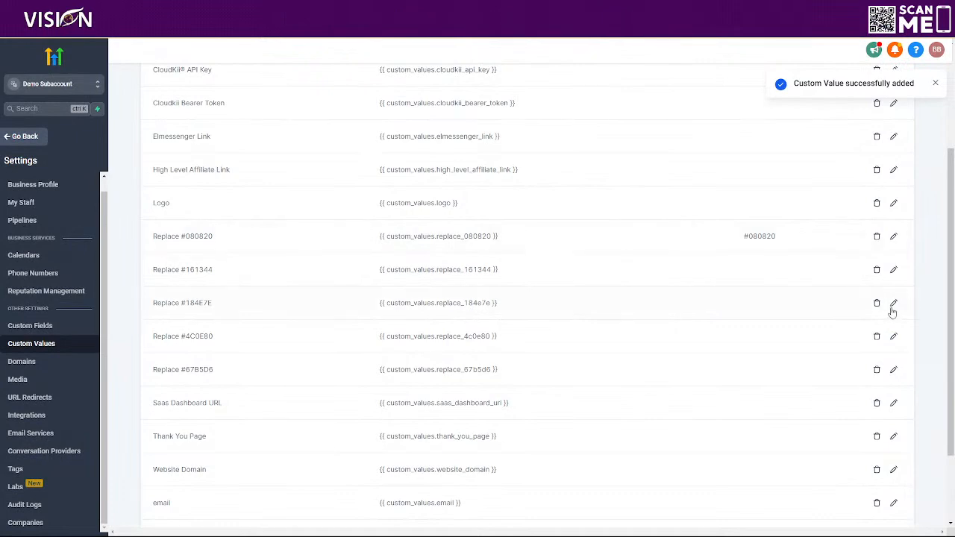
# Step: Fill in the Replace #161344 custom value with the hex code #161344 copied from its name and save it
pyautogui.click(894, 270)
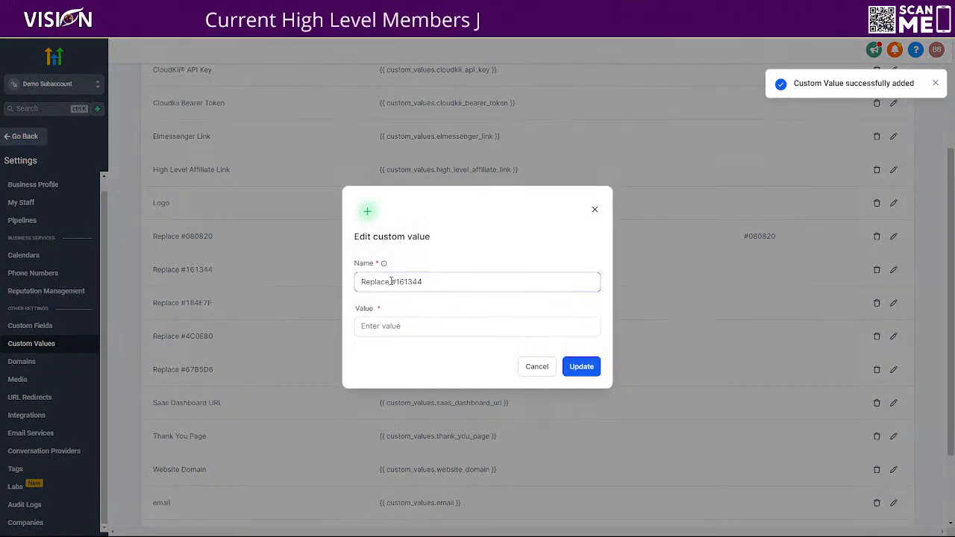
pyautogui.moveTo(392, 284); pyautogui.dragTo(425, 281)
pyautogui.hotkey('ctrl', 'c')
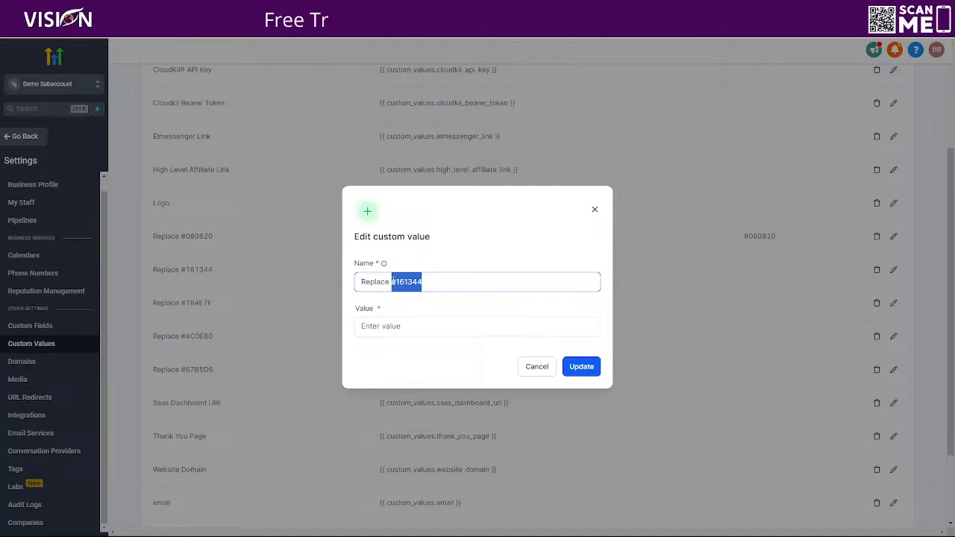
pyautogui.click(360, 327)
pyautogui.hotkey('ctrl', 'v')
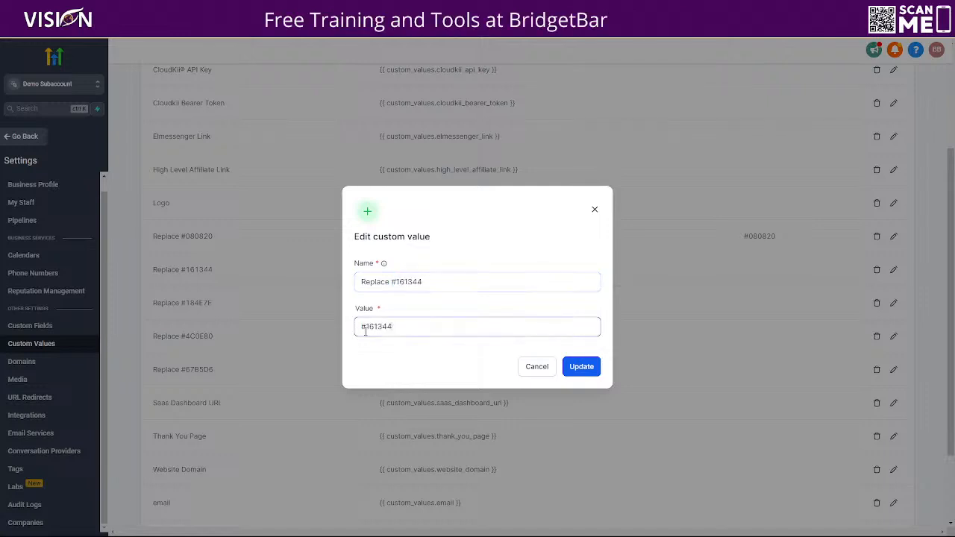
pyautogui.click(580, 367)
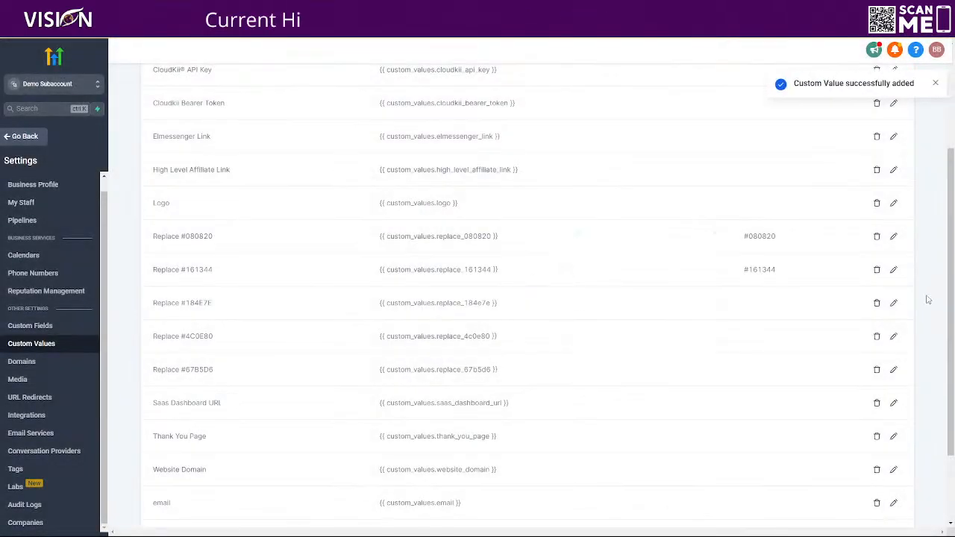
# Step: Set the Replace #184E7E custom value to #184E7E, copied from its name, and save the change
pyautogui.click(894, 303)
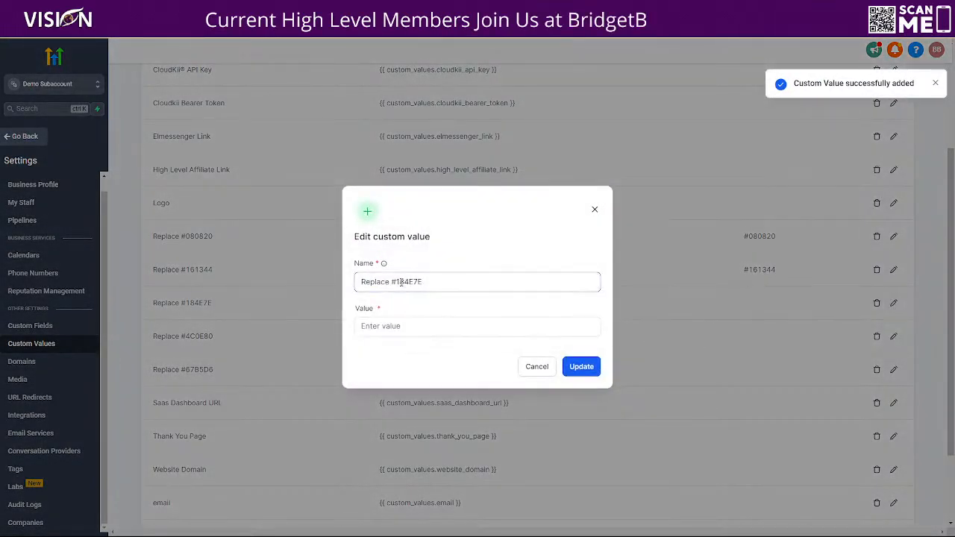
pyautogui.moveTo(392, 282); pyautogui.dragTo(425, 281)
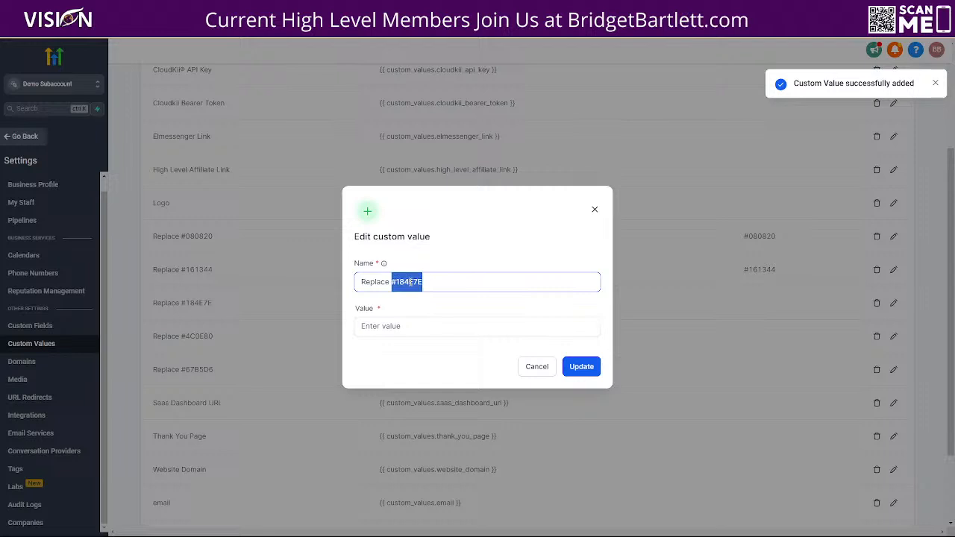
pyautogui.hotkey('ctrl', 'c')
pyautogui.click(448, 326)
pyautogui.hotkey('ctrl', 'v')
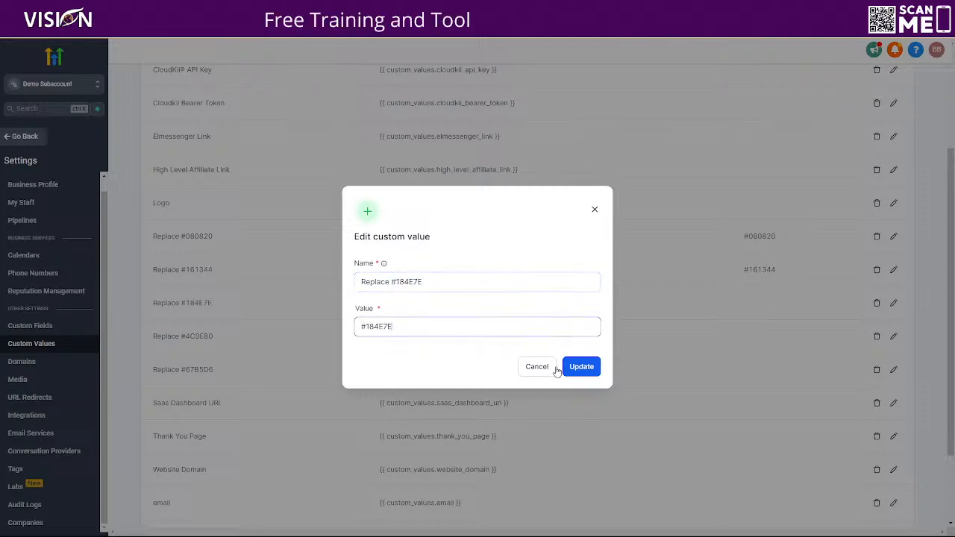
pyautogui.click(585, 368)
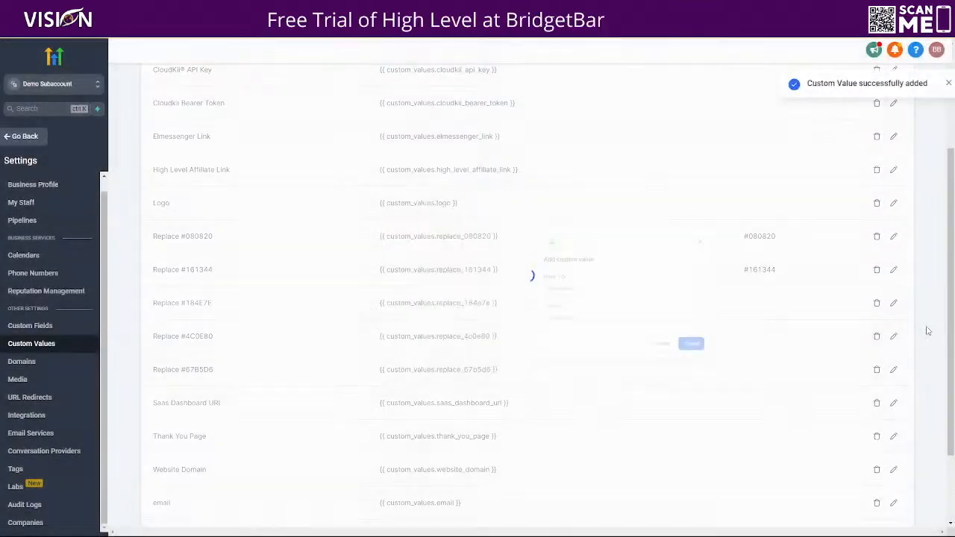
# Step: Give the Replace #4C0E80 custom value the hex code #4C0E80 from its name and update it
pyautogui.click(893, 336)
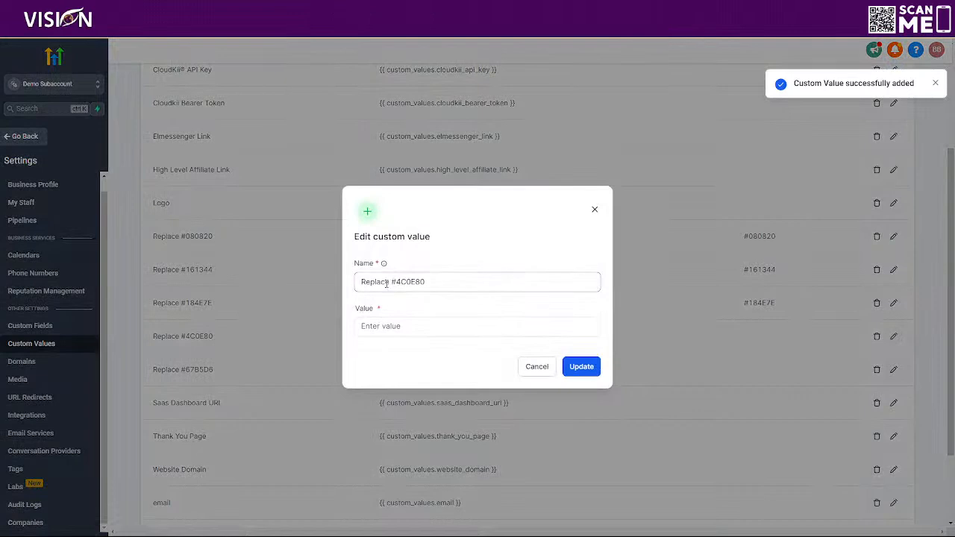
pyautogui.moveTo(391, 281); pyautogui.dragTo(465, 278)
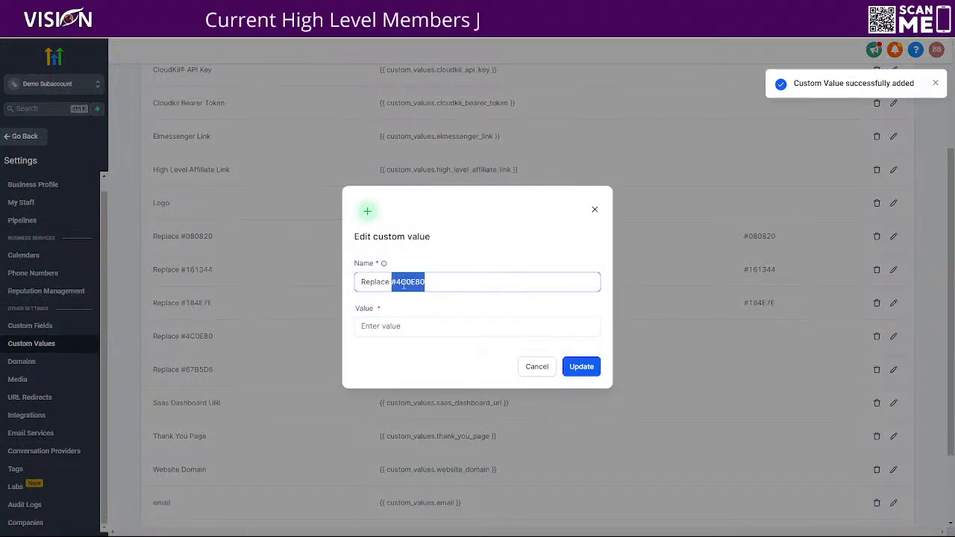
pyautogui.click(377, 327)
pyautogui.hotkey('ctrl', 'v')
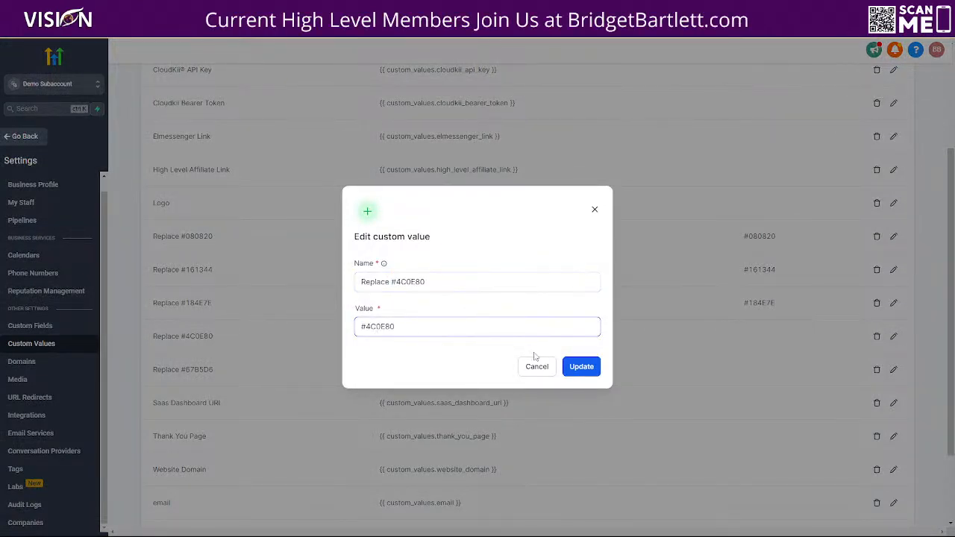
pyautogui.click(582, 367)
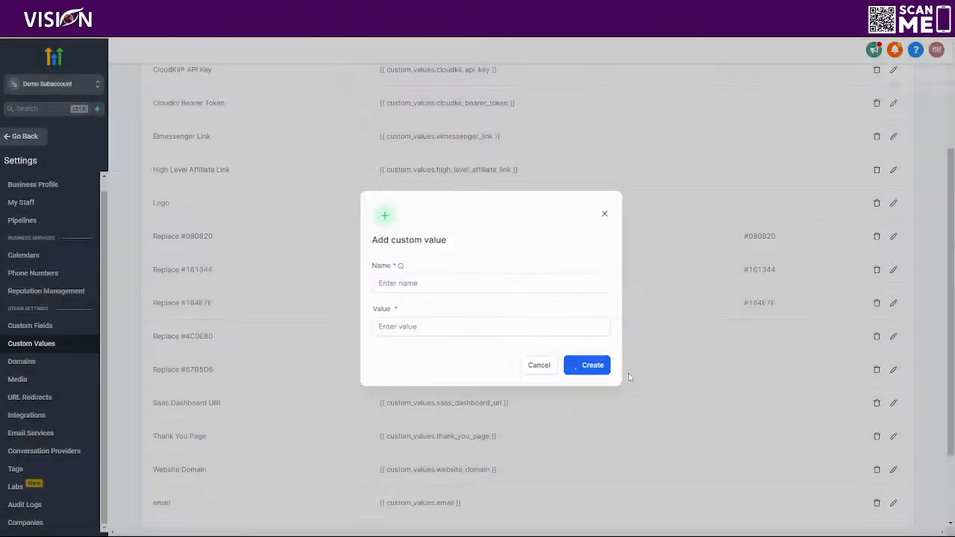
# Step: Copy the hex code #67B5D6 from the name of the last Replace entry into its value and save it
pyautogui.scroll(-3, 693, 378)
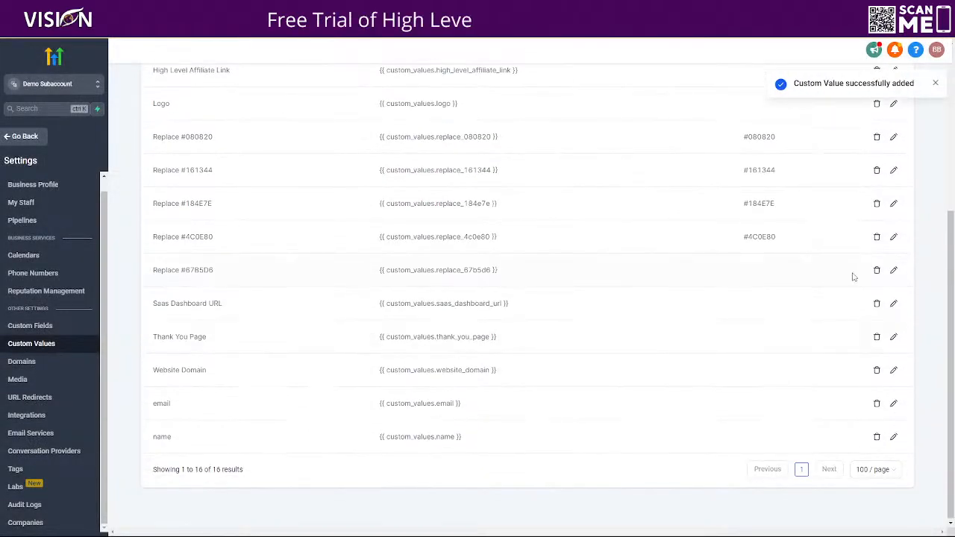
pyautogui.click(893, 270)
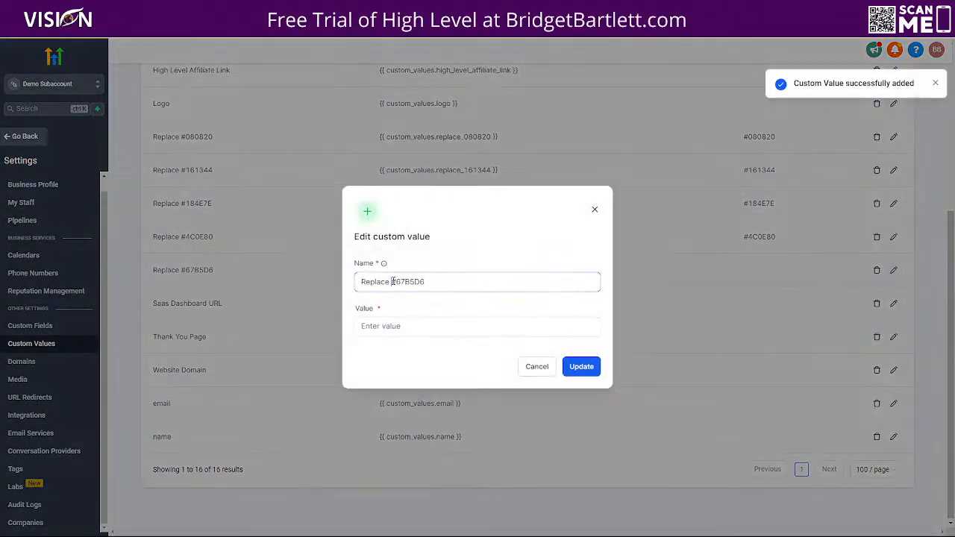
pyautogui.moveTo(391, 282); pyautogui.dragTo(444, 282)
pyautogui.hotkey('ctrl', 'c')
pyautogui.click(407, 326)
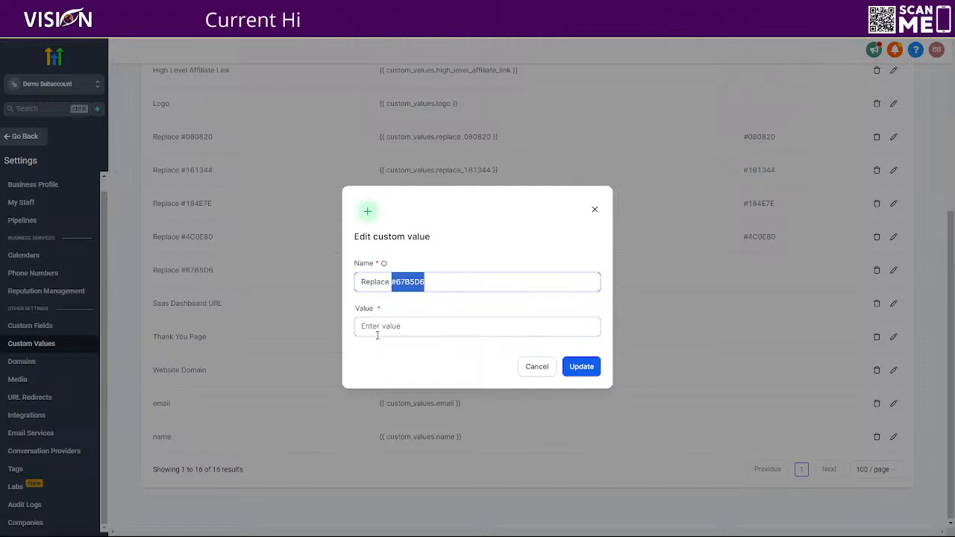
pyautogui.hotkey('ctrl', 'v')
pyautogui.click(582, 366)
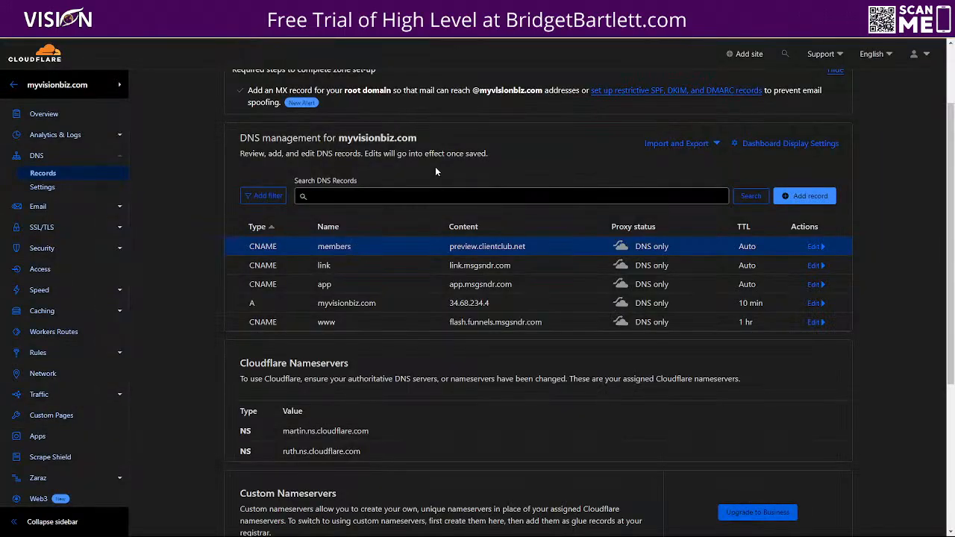
pyautogui.moveTo(418, 139); pyautogui.dragTo(339, 137)
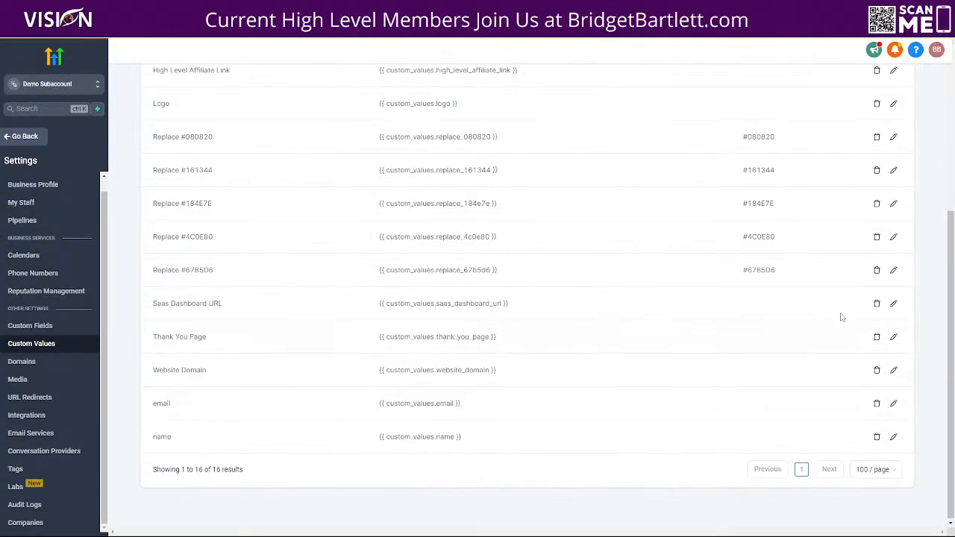
pyautogui.click(893, 304)
pyautogui.click(418, 324)
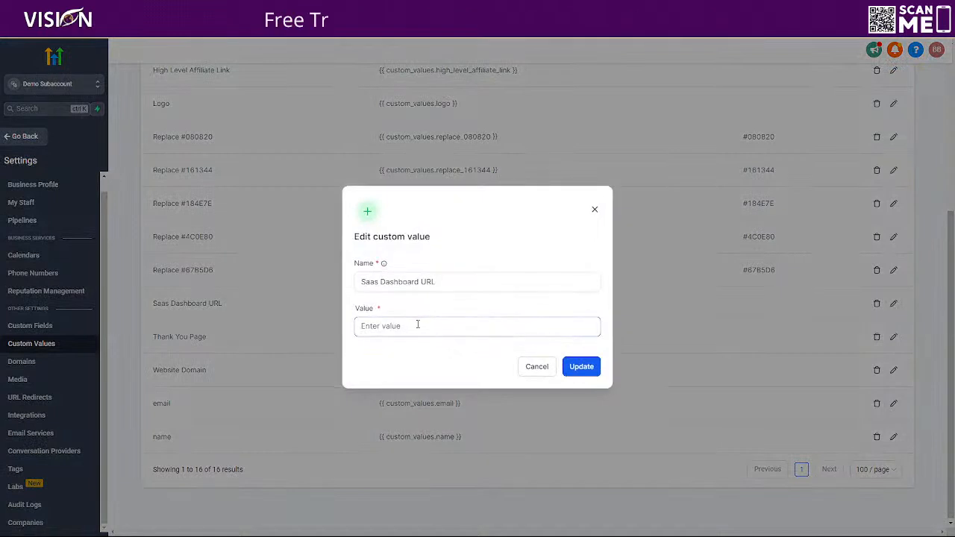
pyautogui.write('https://app.')
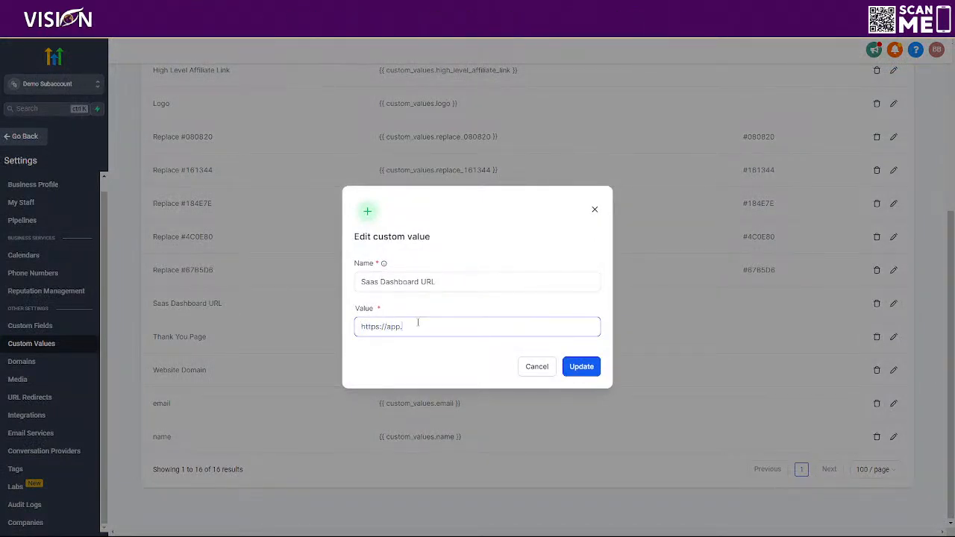
pyautogui.write('myvisionbiz.com')
pyautogui.moveTo(529, 332); pyautogui.dragTo(306, 316)
pyautogui.hotkey('ctrl', 'c')
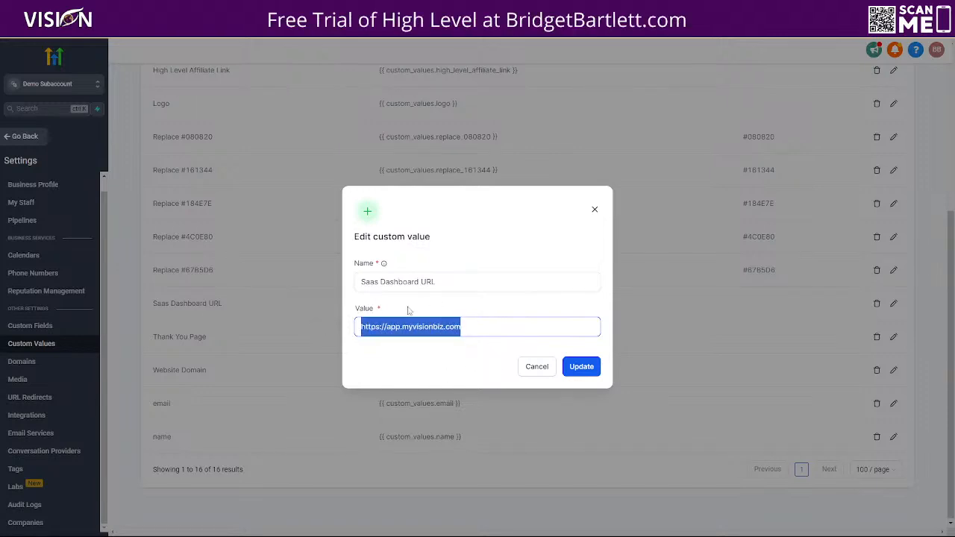
pyautogui.click(580, 369)
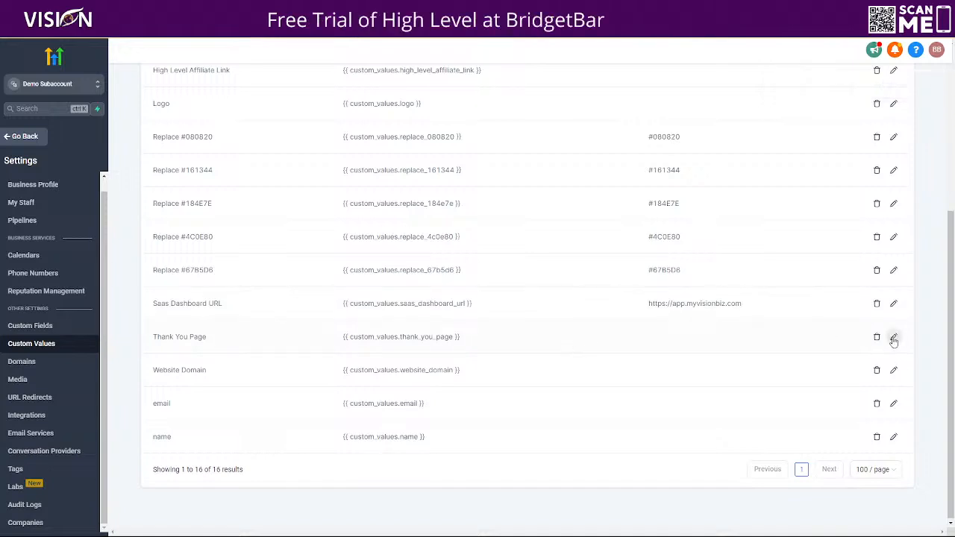
pyautogui.click(894, 338)
pyautogui.hotkey('ctrl', 'v')
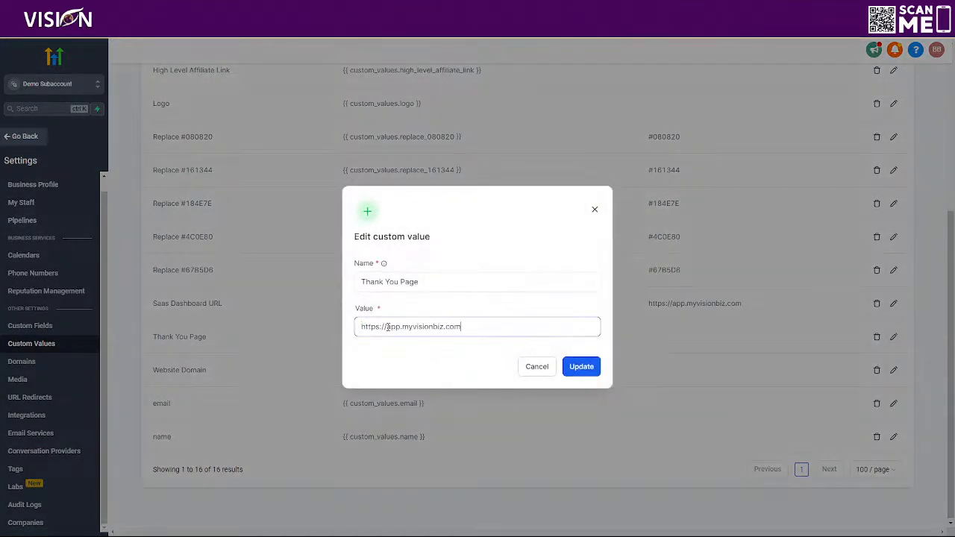
pyautogui.moveTo(401, 331); pyautogui.dragTo(387, 327)
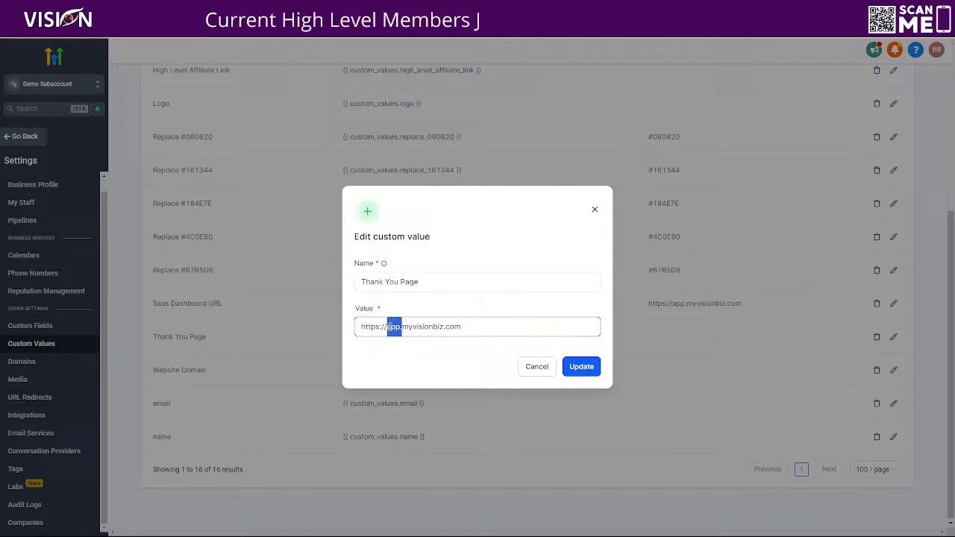
pyautogui.press('BackSpace')
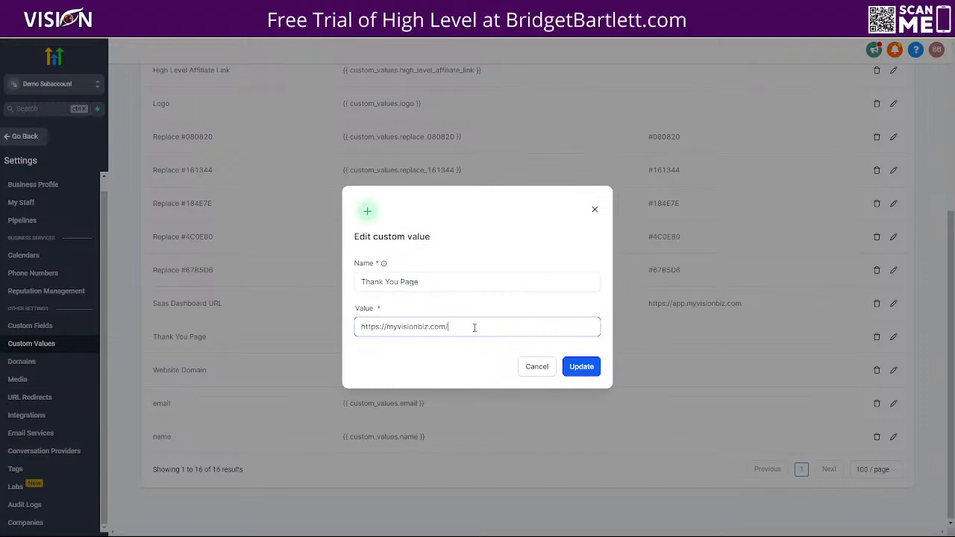
pyautogui.write('nkyou')
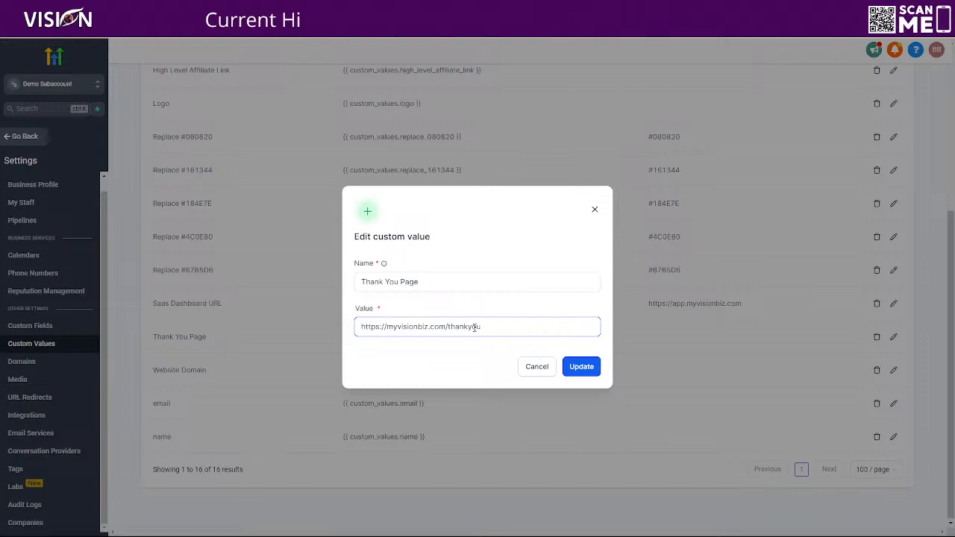
pyautogui.moveTo(510, 325); pyautogui.dragTo(355, 336)
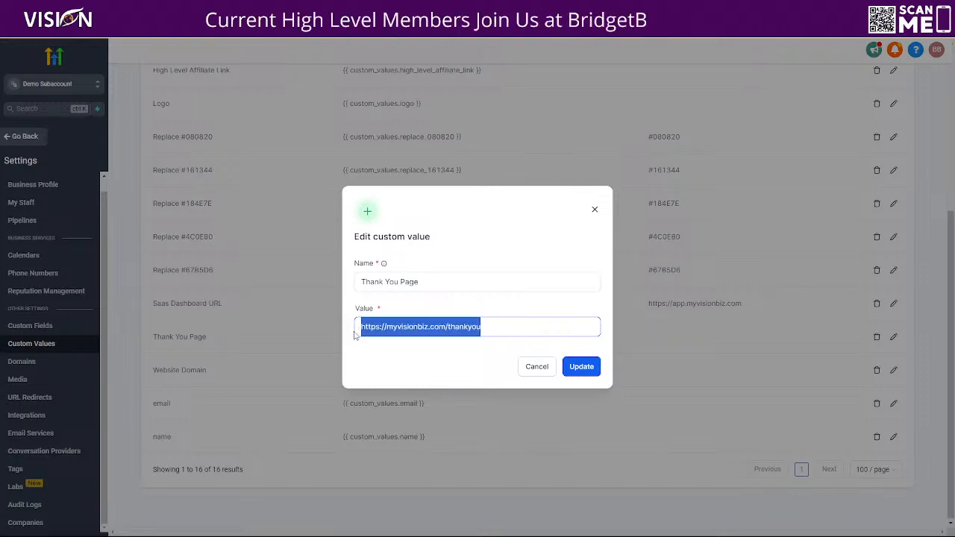
pyautogui.click(447, 326)
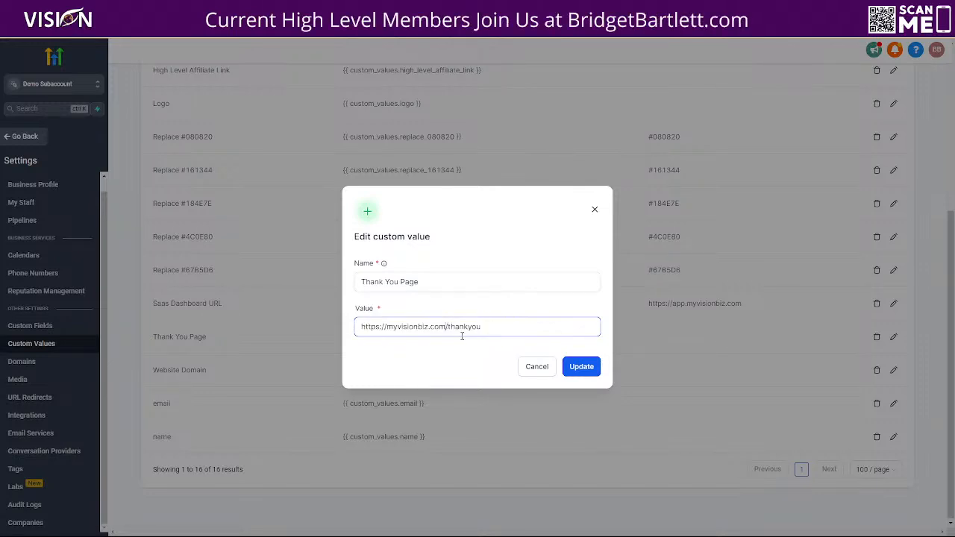
pyautogui.click(580, 367)
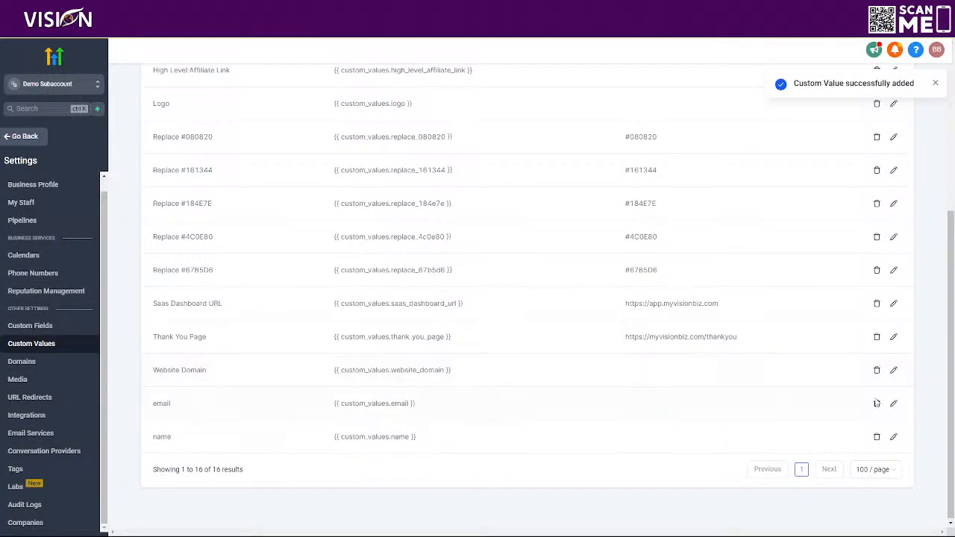
pyautogui.click(894, 371)
pyautogui.click(450, 326)
pyautogui.hotkey('ctrl', 'v')
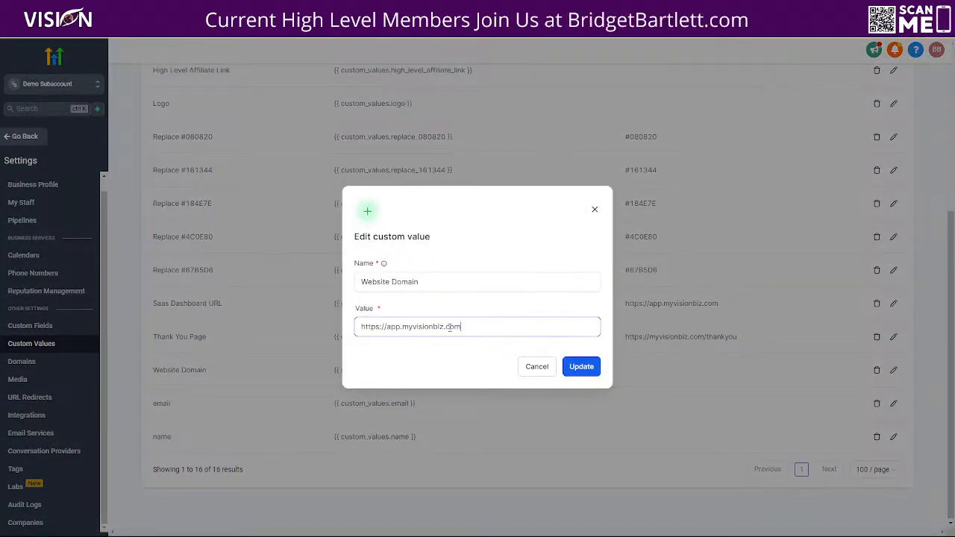
pyautogui.moveTo(402, 328); pyautogui.dragTo(388, 327)
pyautogui.press('BackSpace')
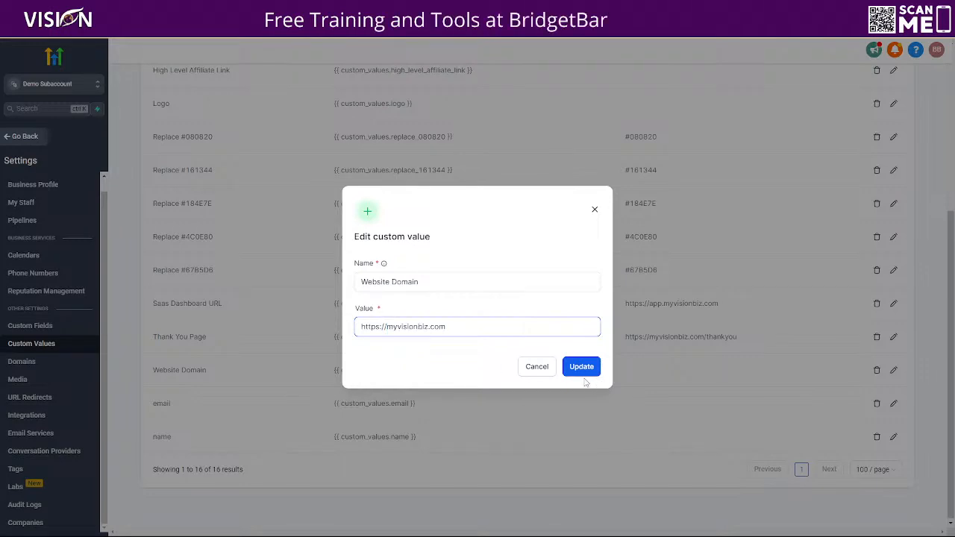
pyautogui.click(576, 367)
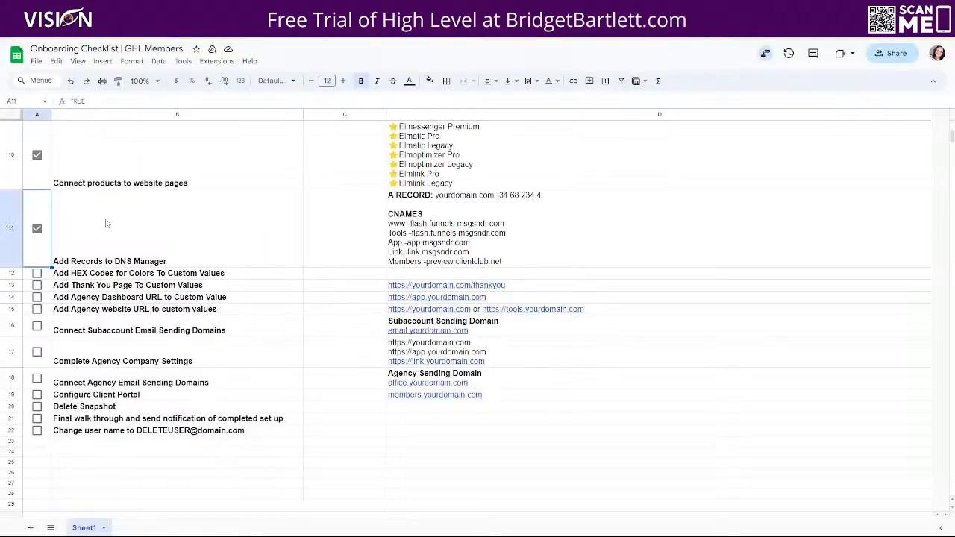
# Step: Tick the checklist tasks for adding HEX codes, Thank You Page, Agency Dashboard URL and Agency website URL to custom values
pyautogui.click(37, 274)
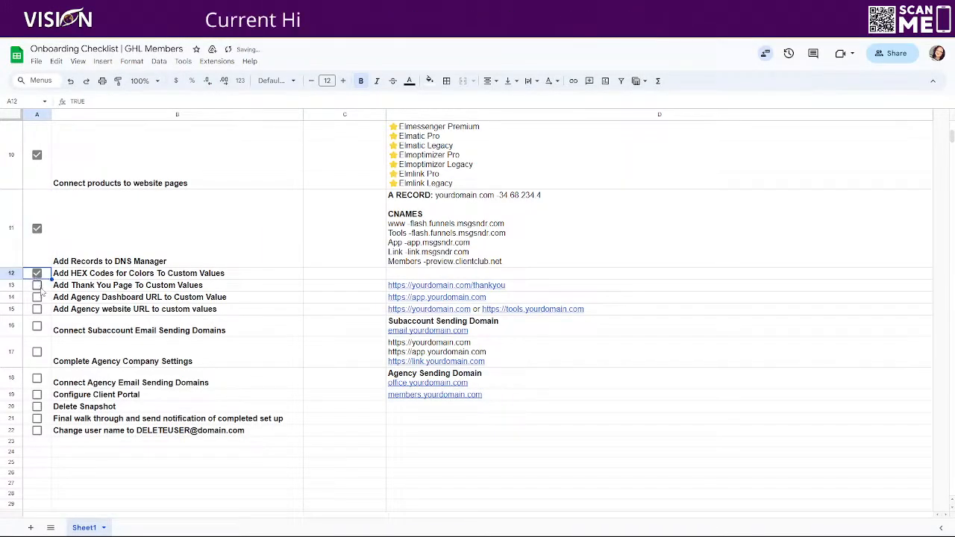
pyautogui.click(36, 285)
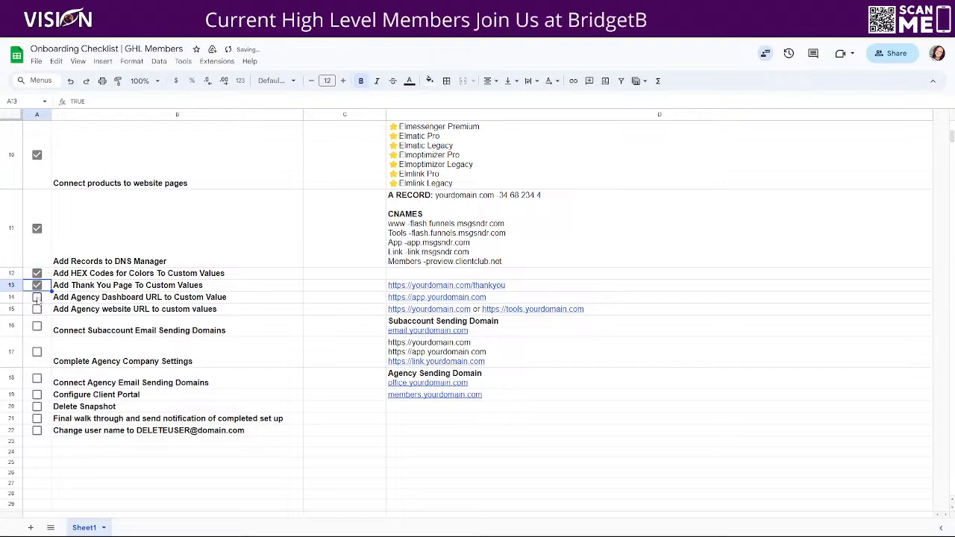
pyautogui.click(37, 298)
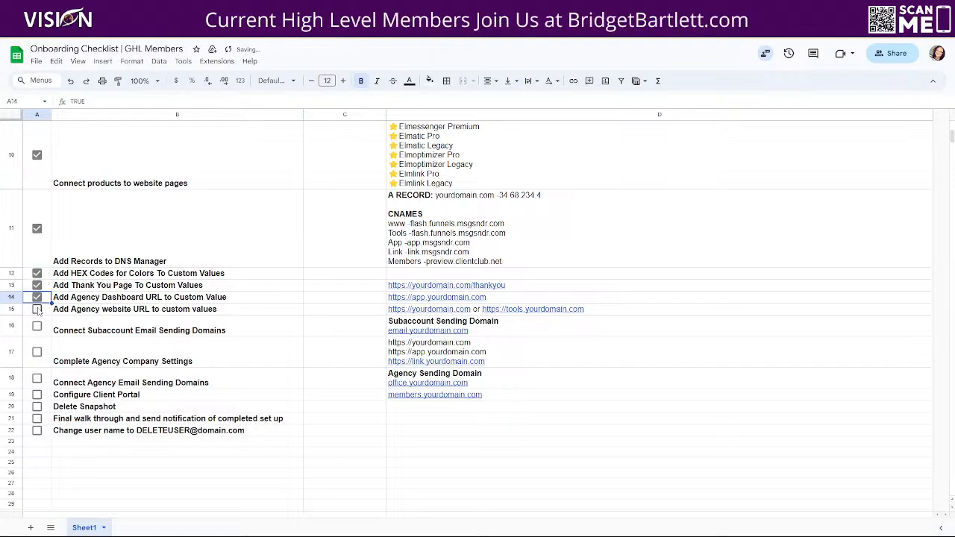
pyautogui.click(37, 311)
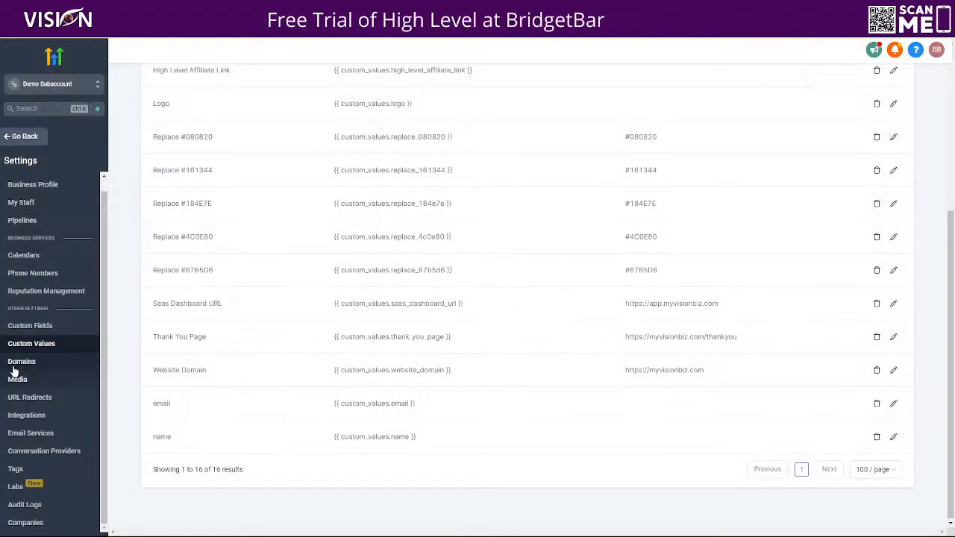
# Step: Start creating a dedicated sending domain in the subaccount's email services and copy the domain myvisionbiz.com from Cloudflare
pyautogui.click(28, 434)
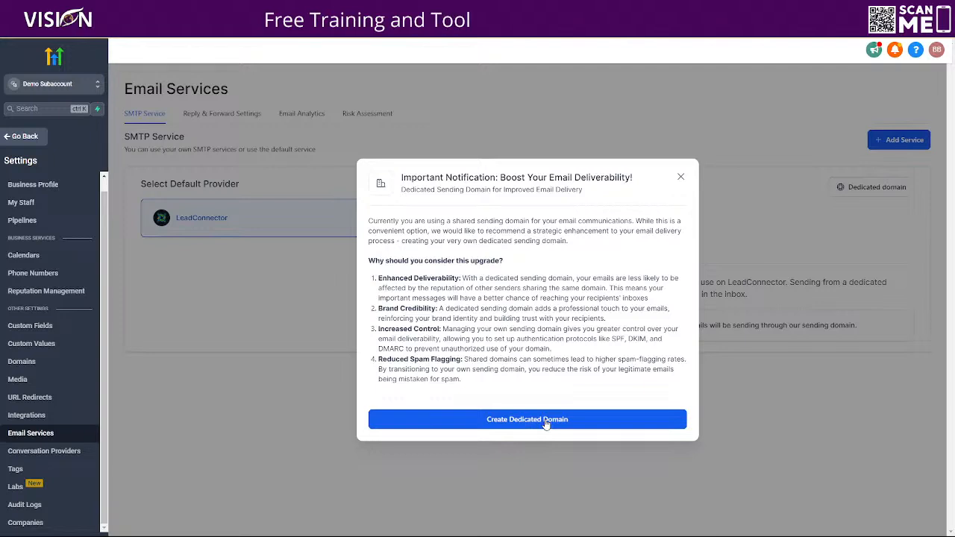
pyautogui.click(545, 420)
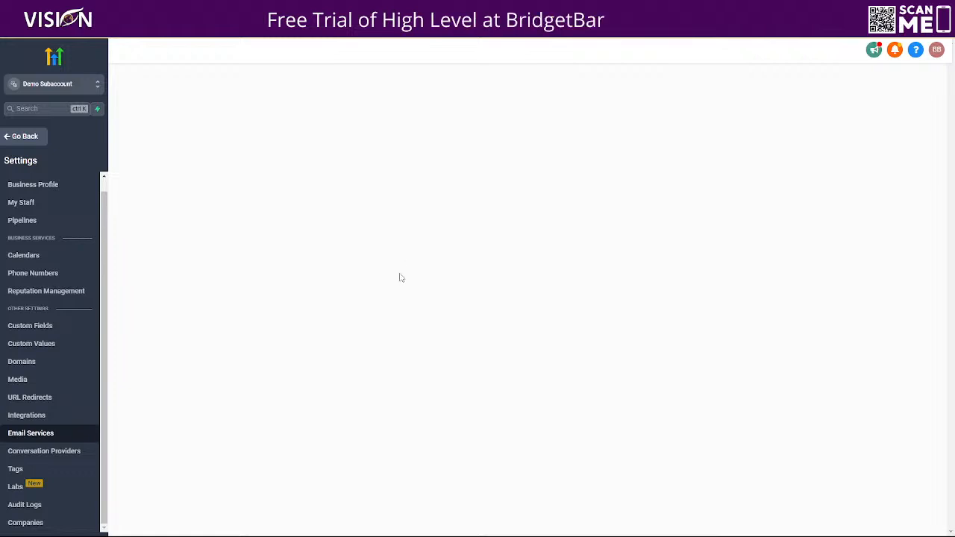
pyautogui.click(268, 178)
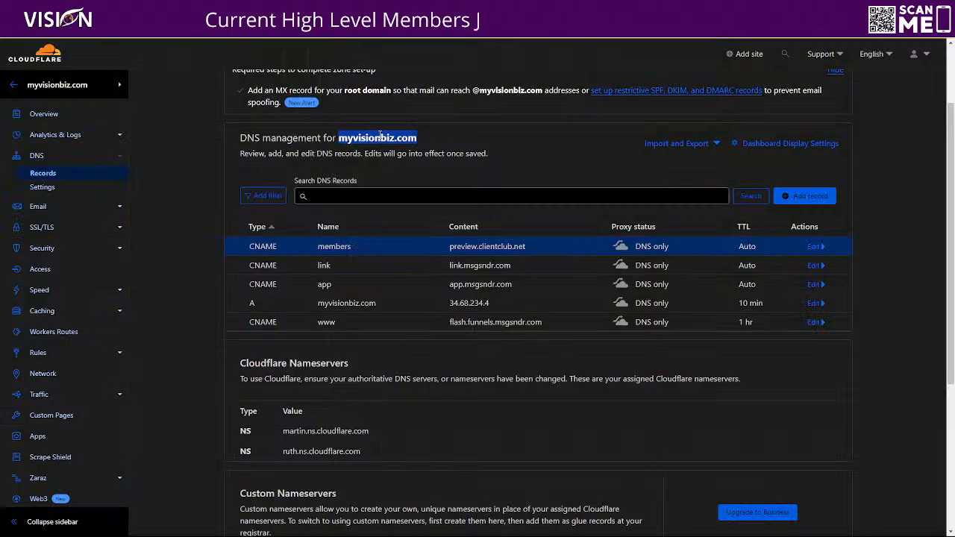
pyautogui.rightClick(380, 137)
pyautogui.click(395, 142)
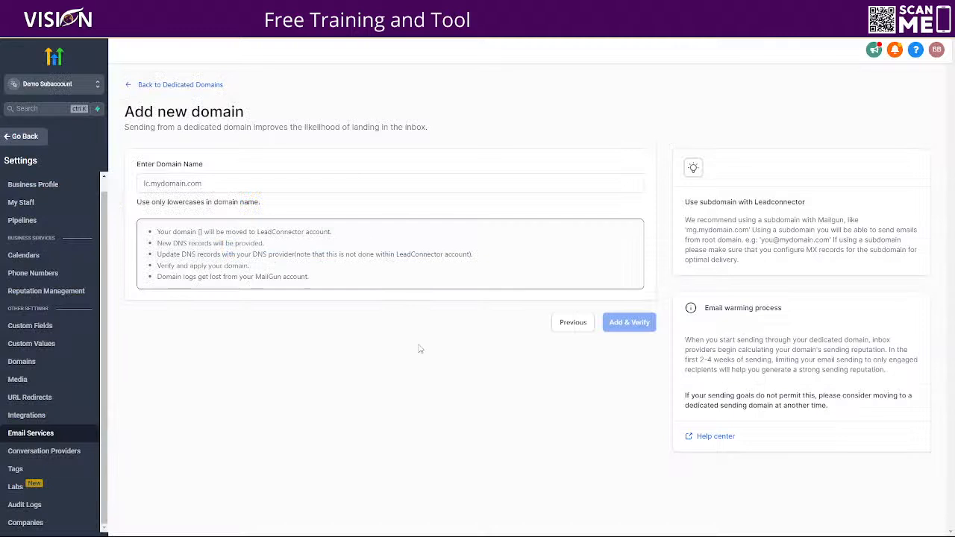
# Step: Enter email.myvisionbiz.com as the new dedicated domain and submit it for adding and verification
pyautogui.click(195, 184)
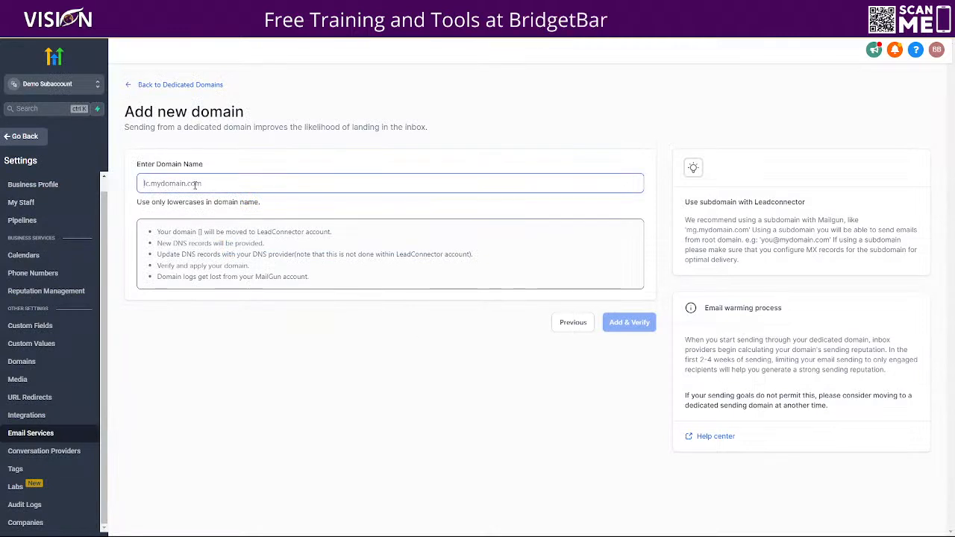
pyautogui.write('email.')
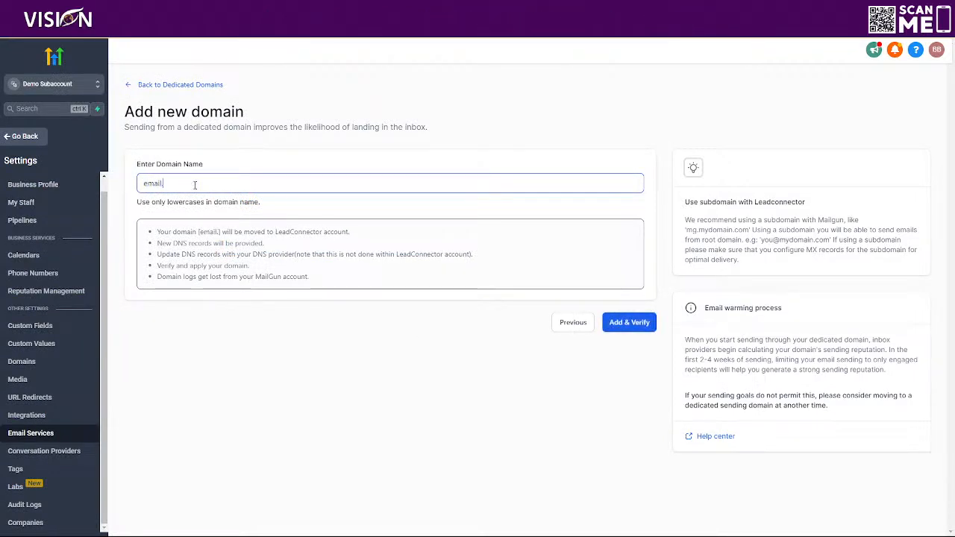
pyautogui.write('myvisionbiz.com')
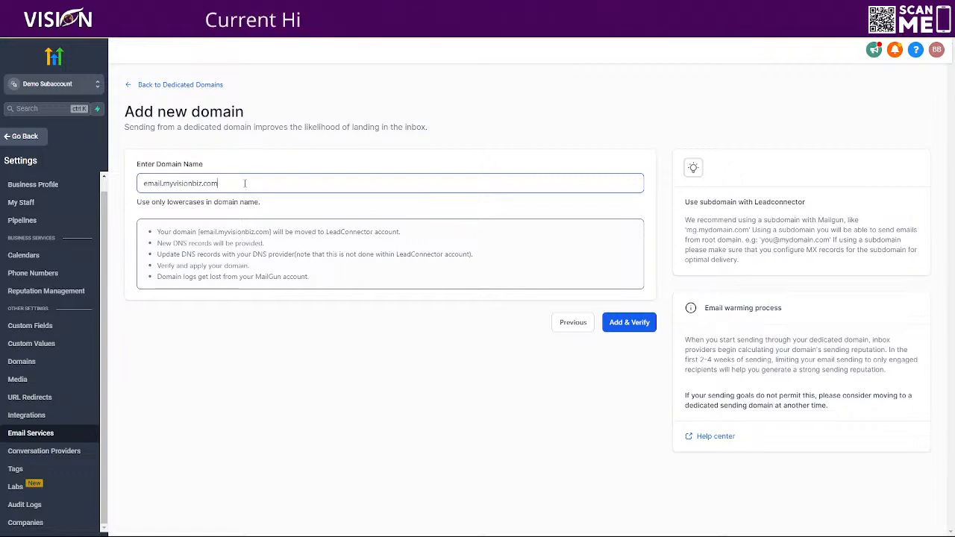
pyautogui.moveTo(238, 186); pyautogui.dragTo(163, 183)
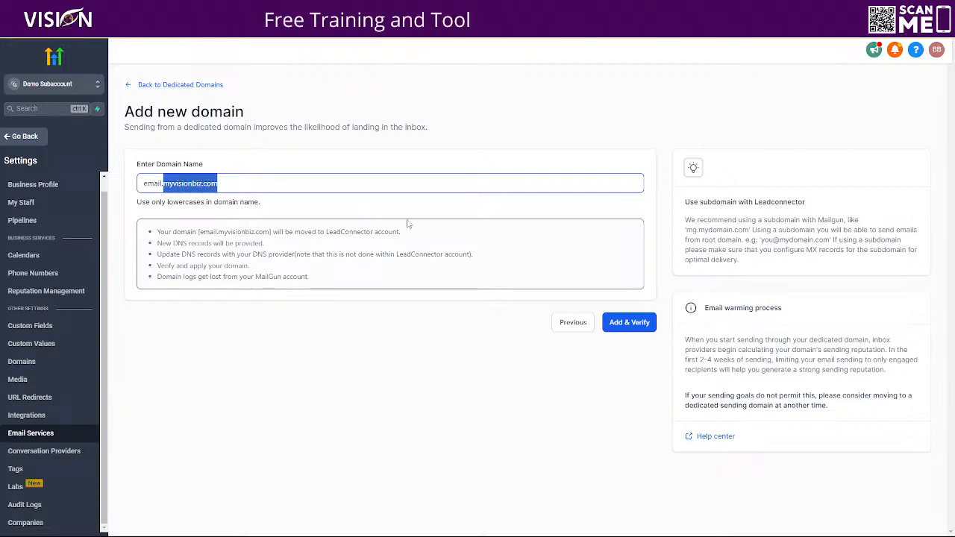
pyautogui.click(624, 330)
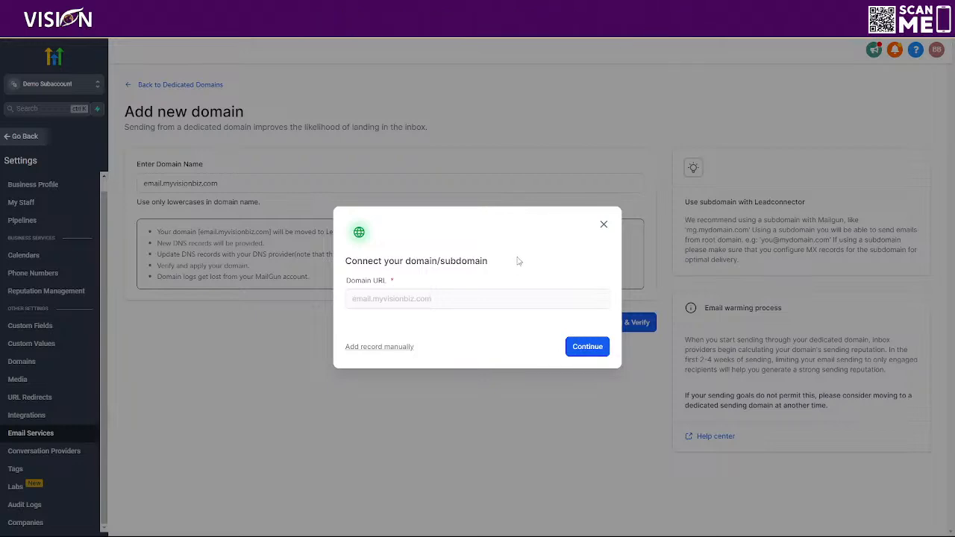
# Step: Connect email.myvisionbiz.com through Cloudflare and authorize LeadConnector to add its DNS records
pyautogui.click(587, 347)
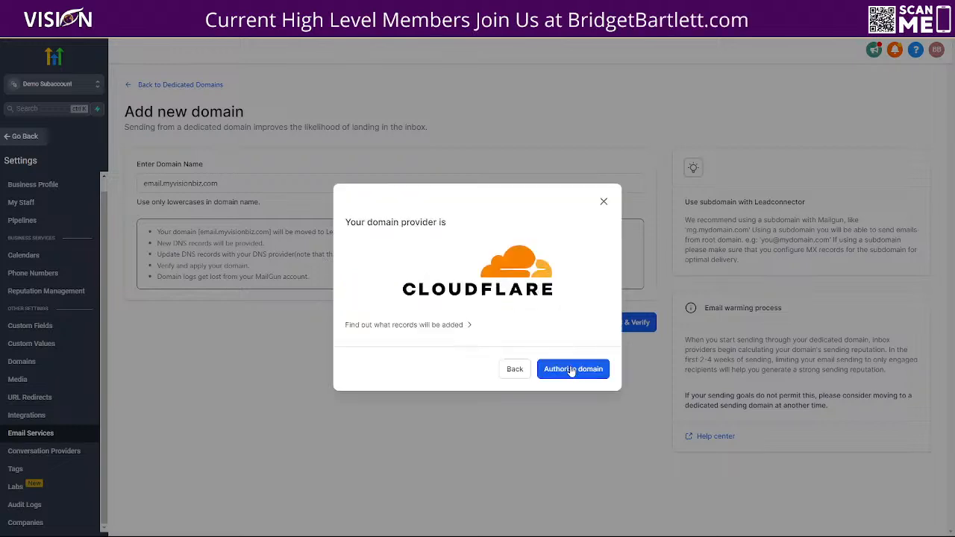
pyautogui.click(571, 370)
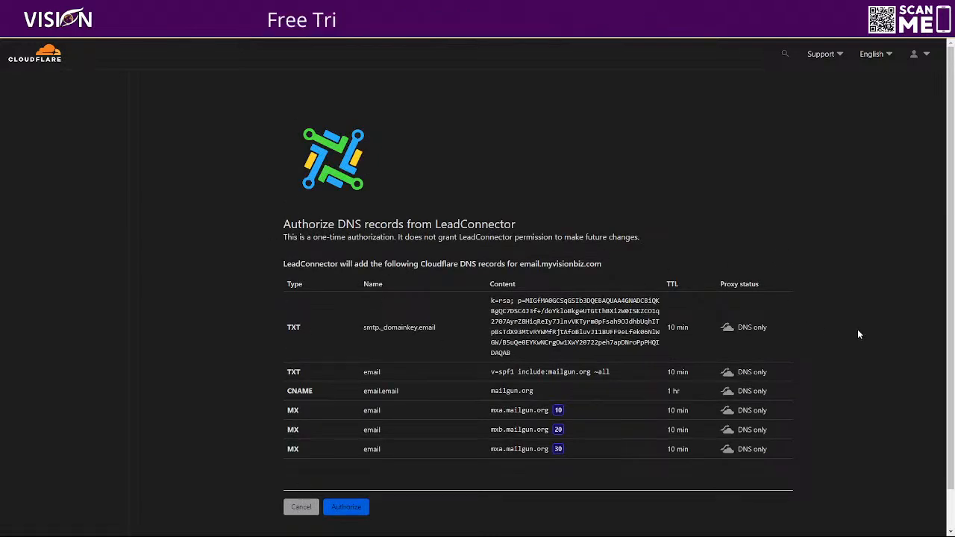
pyautogui.scroll(-1, 858, 335)
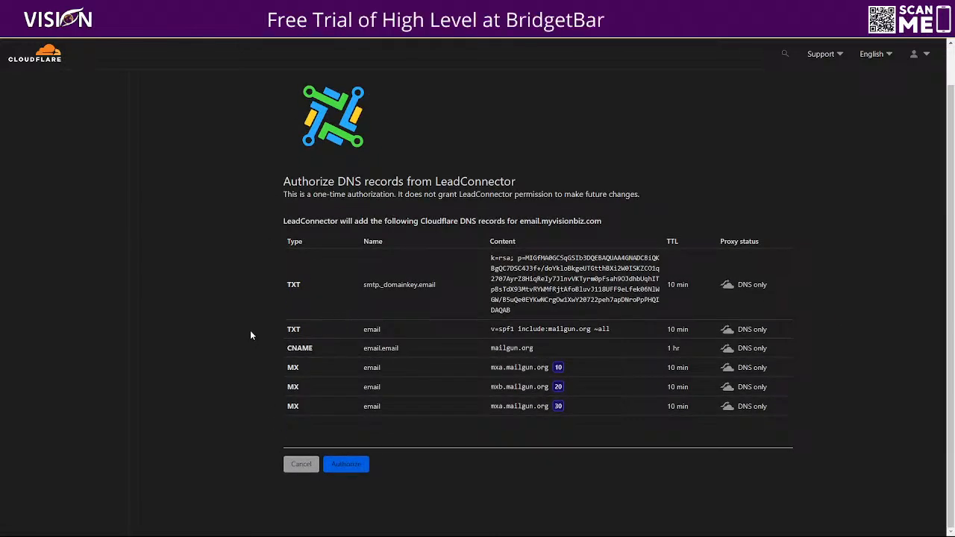
pyautogui.click(346, 464)
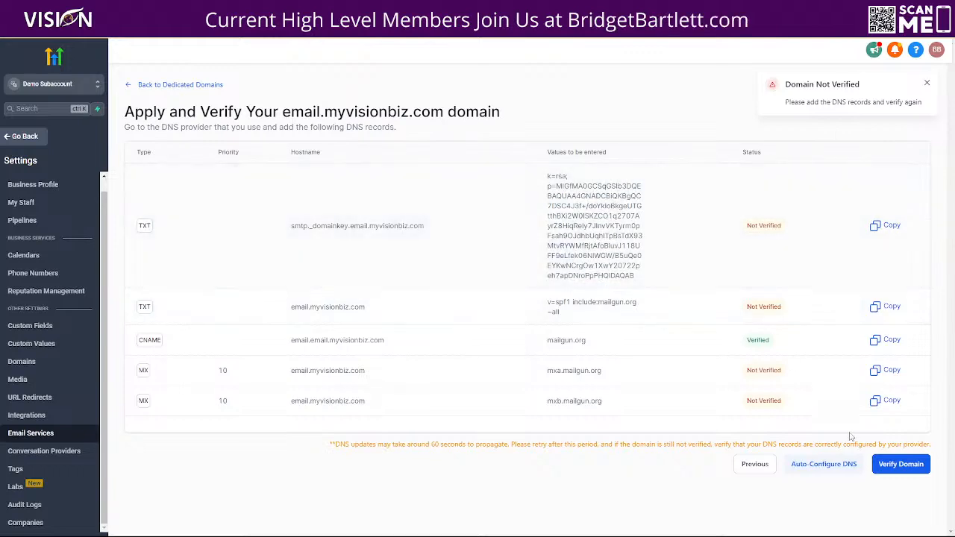
# Step: Verify the DNS records of the email.myvisionbiz.com sending domain, repeating the check after reopening the domain
pyautogui.click(807, 468)
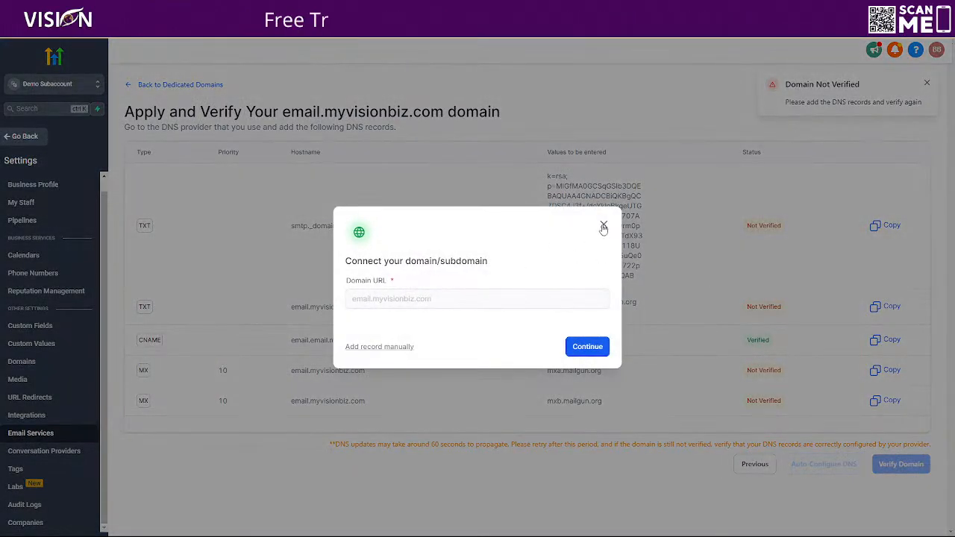
pyautogui.click(594, 230)
pyautogui.click(899, 466)
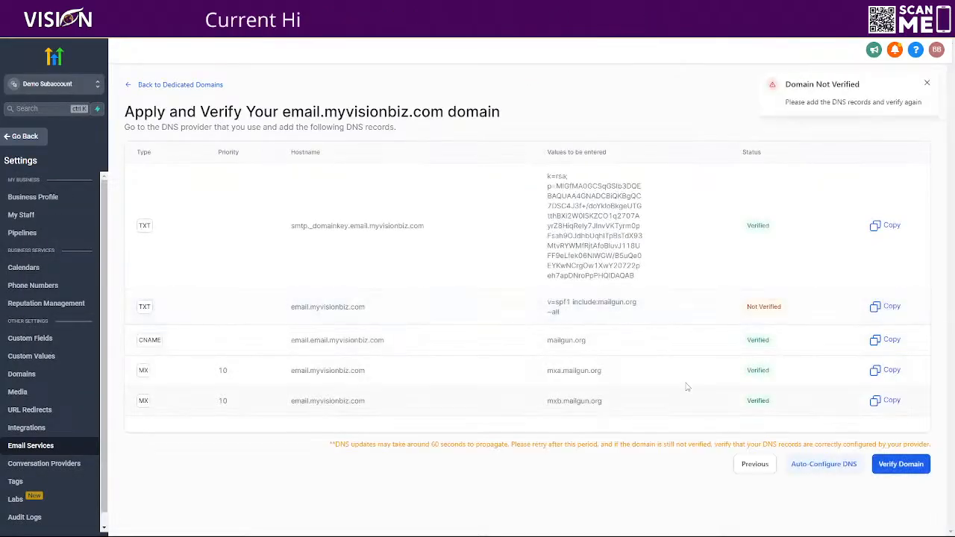
pyautogui.click(901, 464)
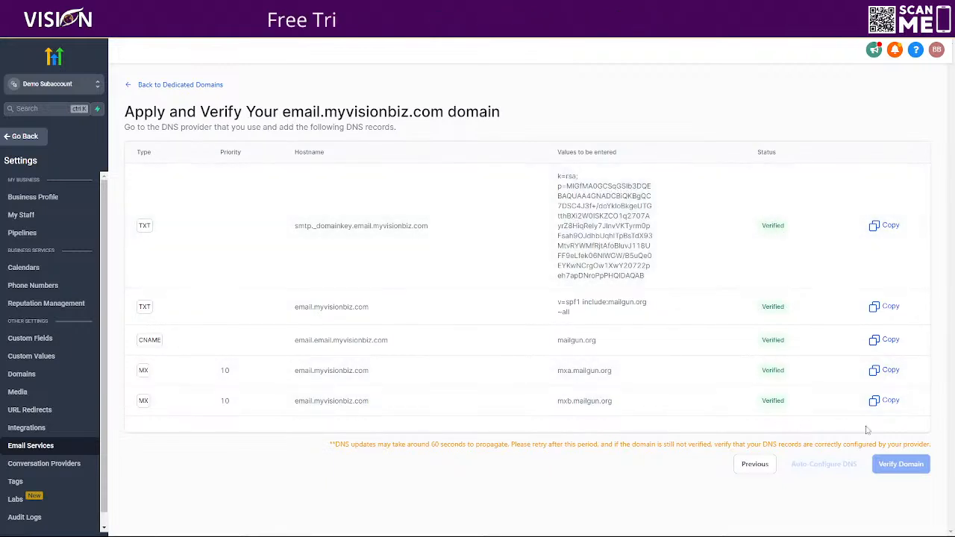
pyautogui.click(202, 86)
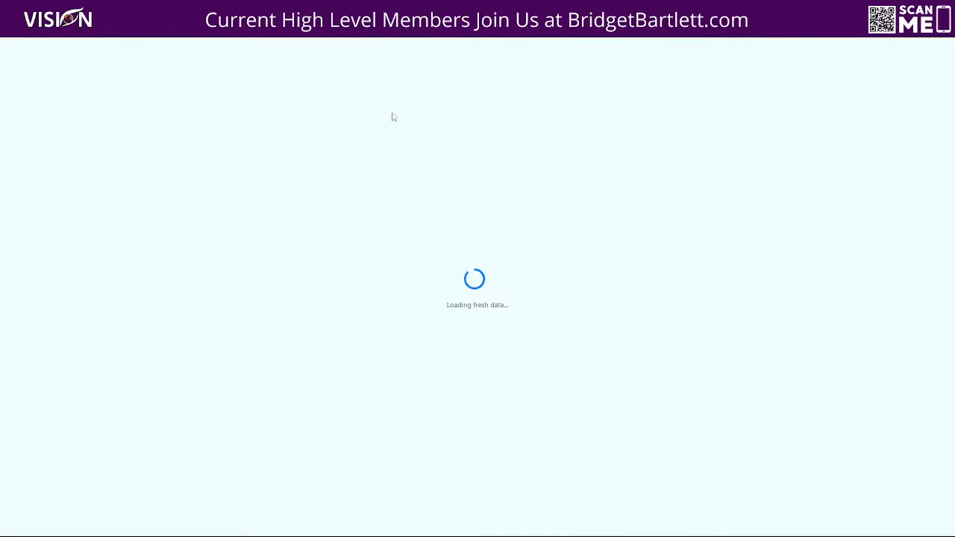
pyautogui.click(332, 267)
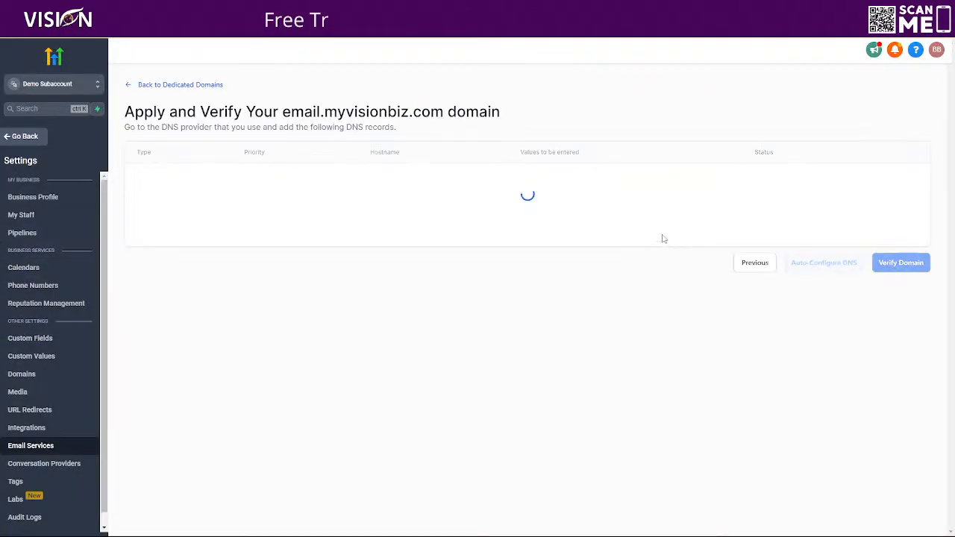
pyautogui.click(906, 448)
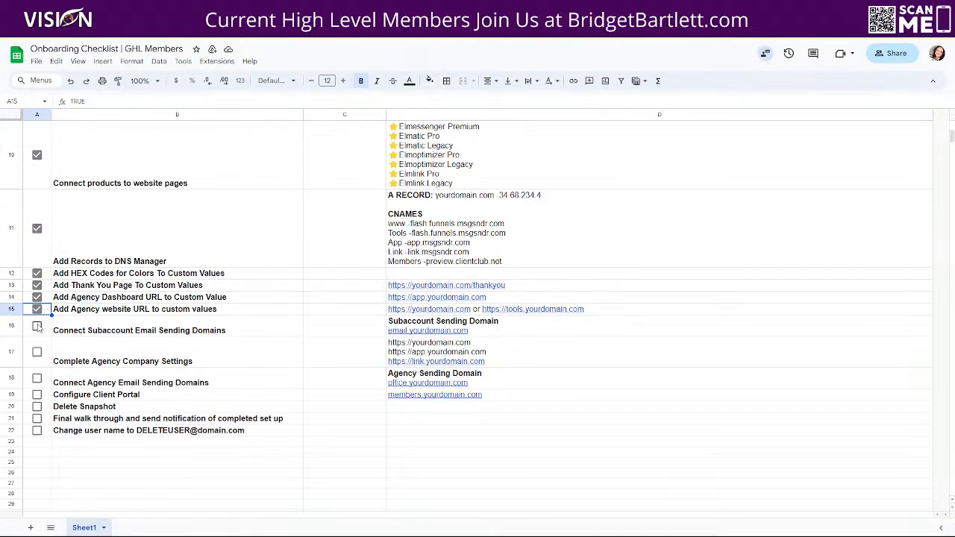
# Step: Tick Connect Subaccount Email Sending Domains in the checklist and switch HighLevel from the subaccount to the agency view
pyautogui.click(37, 326)
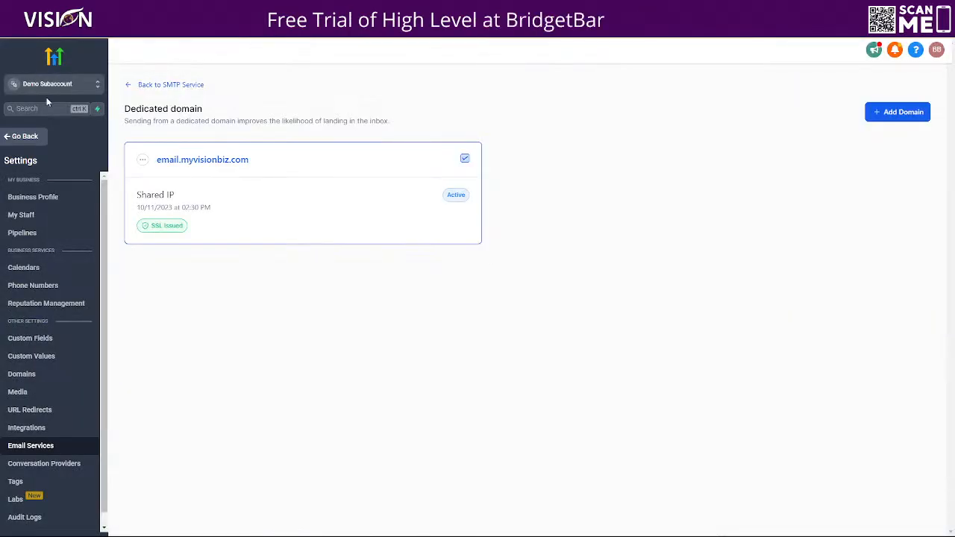
pyautogui.click(19, 135)
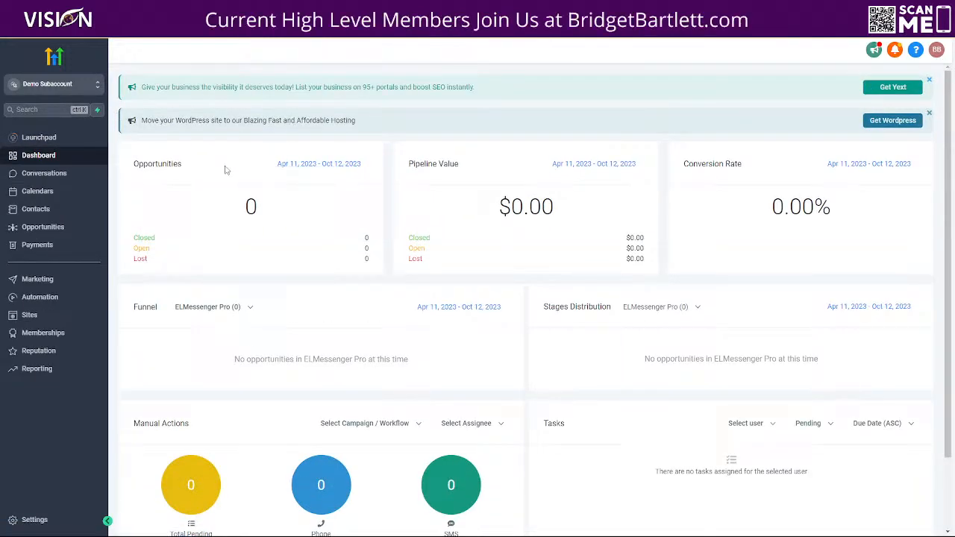
pyautogui.click(63, 84)
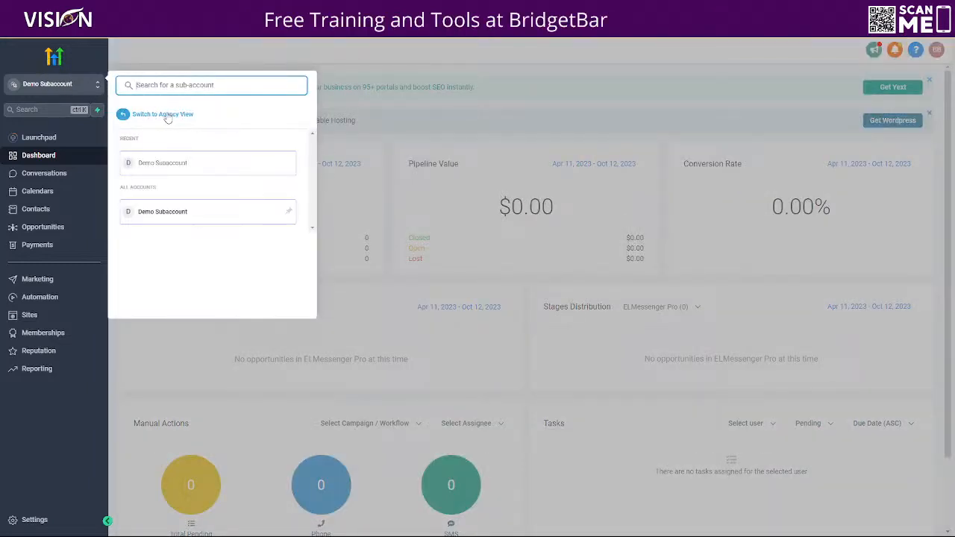
pyautogui.click(164, 116)
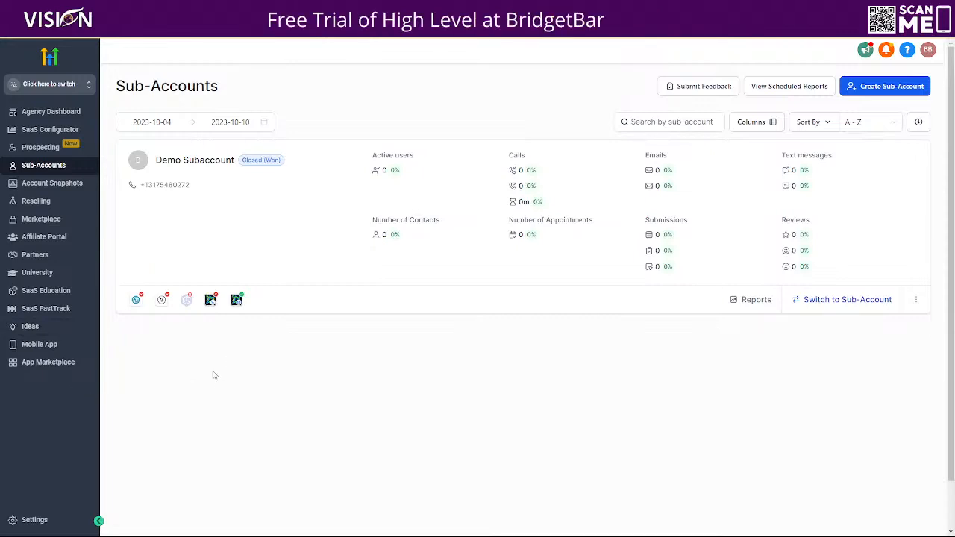
# Step: Open the agency's email services settings and start creating a dedicated sending domain
pyautogui.click(34, 520)
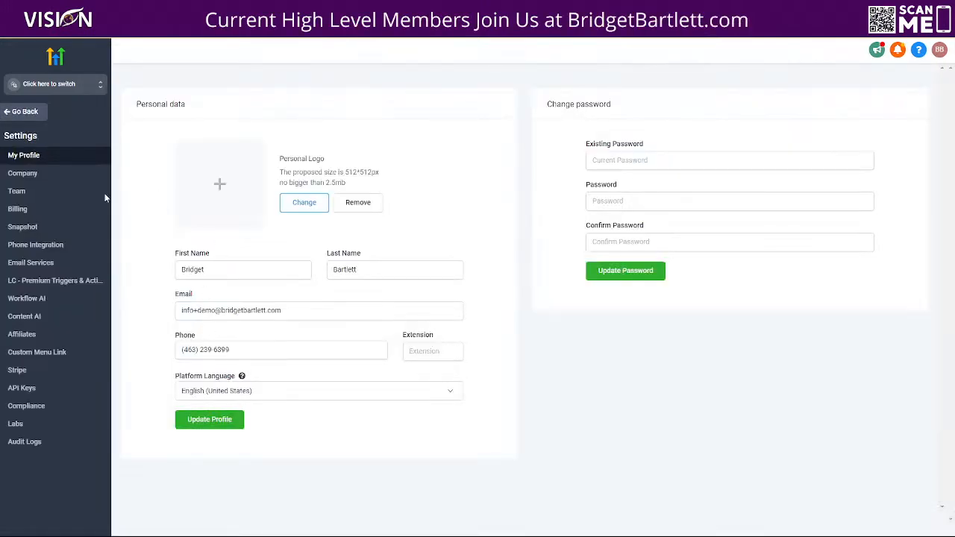
pyautogui.click(23, 173)
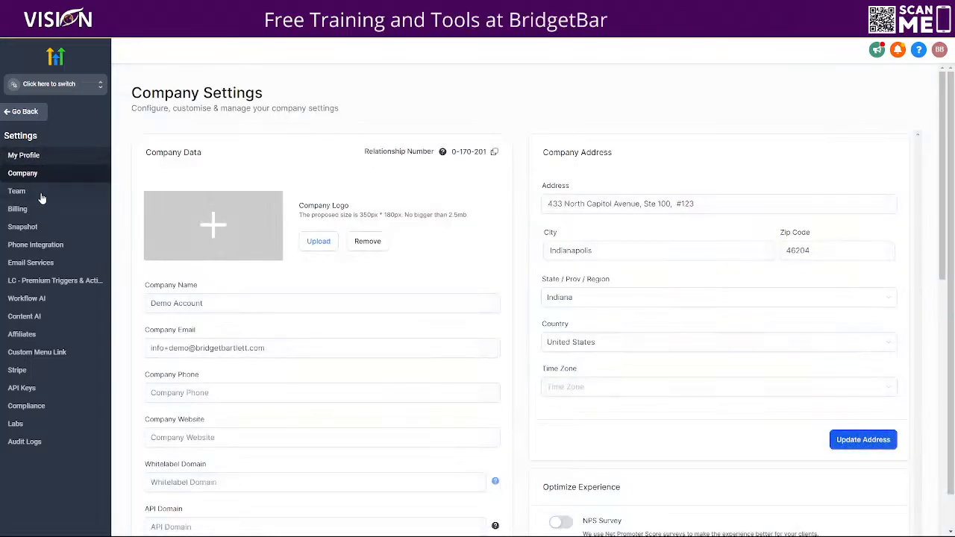
pyautogui.click(16, 191)
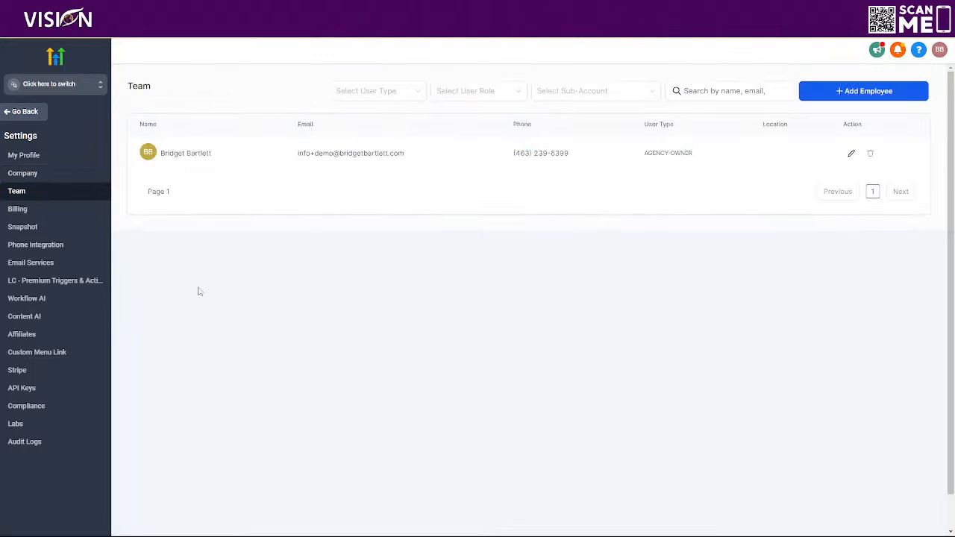
pyautogui.click(25, 264)
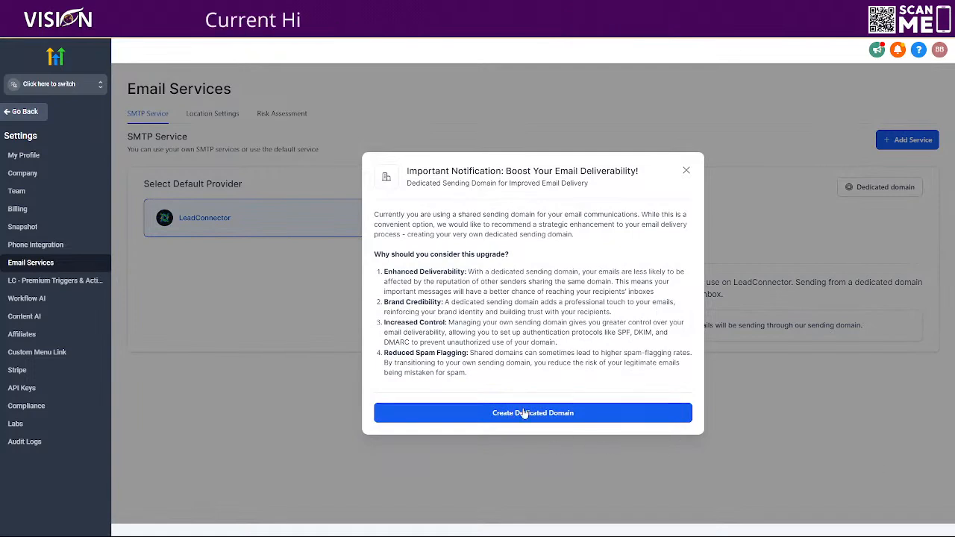
pyautogui.click(496, 413)
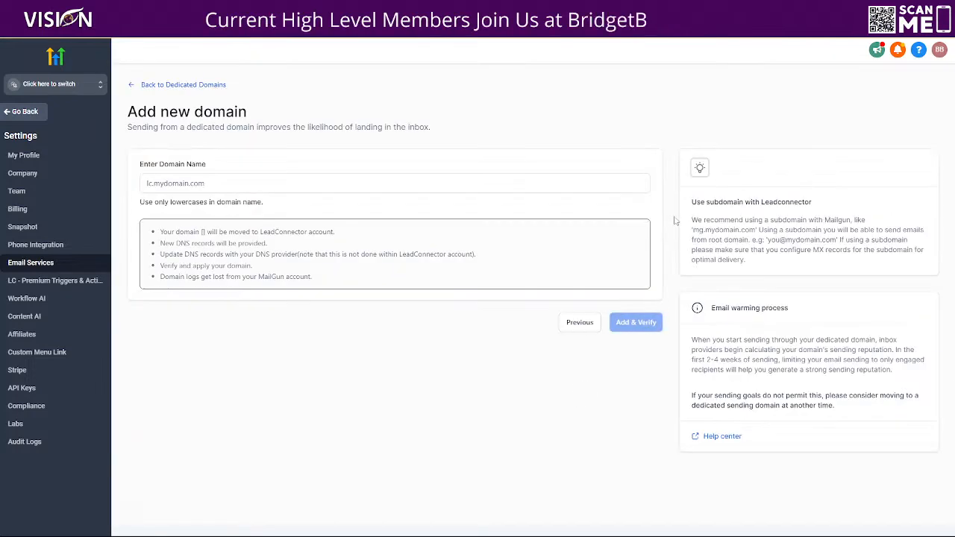
# Step: Enter office.myvisionbiz.com as the agency's new dedicated domain and submit it for adding and verification
pyautogui.click(290, 182)
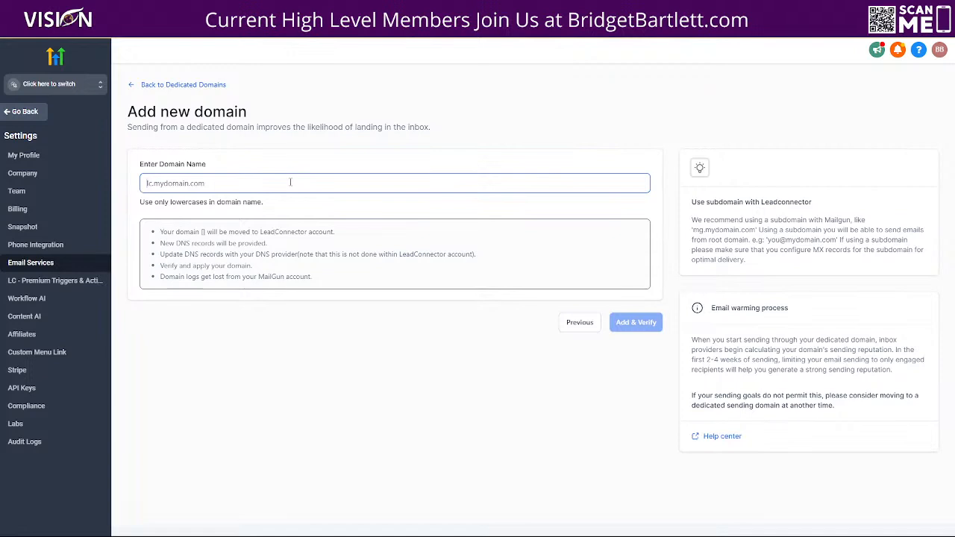
pyautogui.write('office')
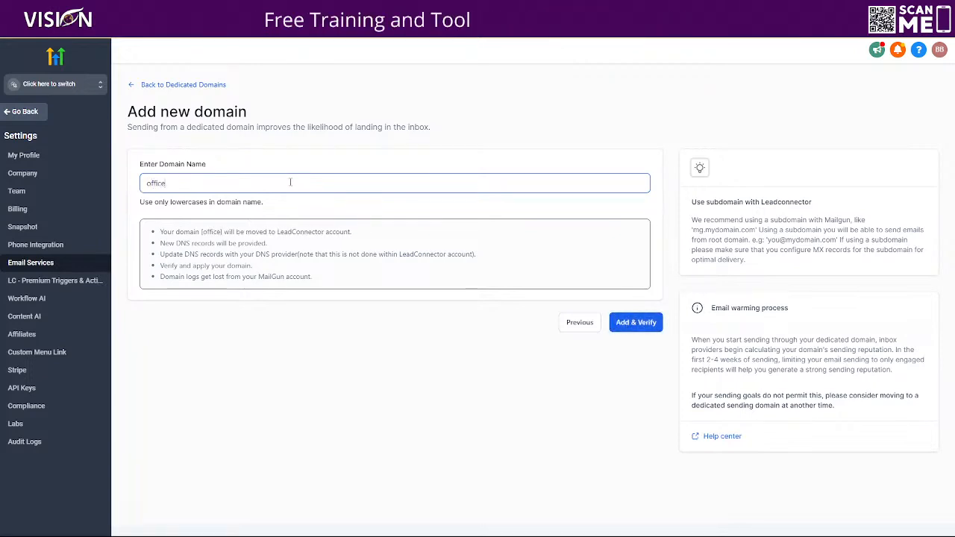
pyautogui.write('.')
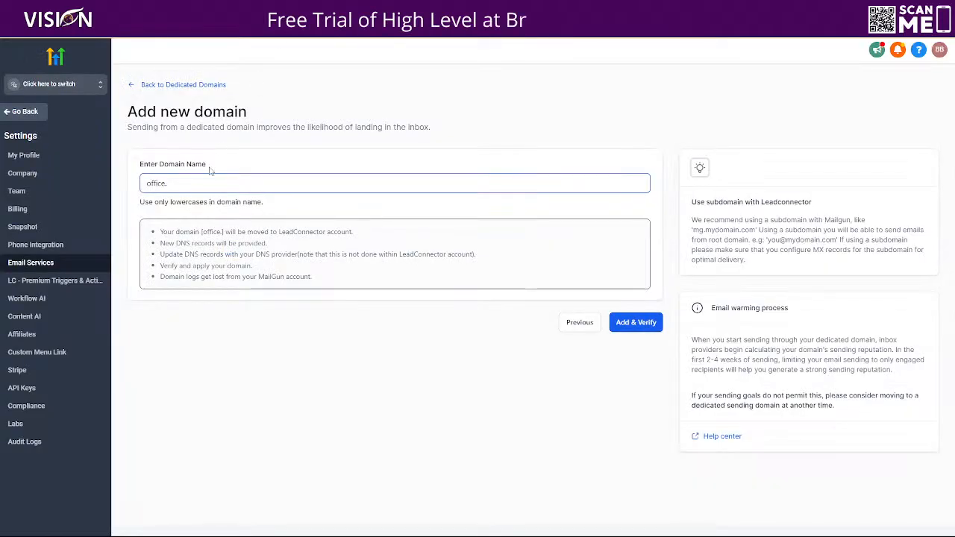
pyautogui.write('myvisionbiz.com')
pyautogui.click(636, 332)
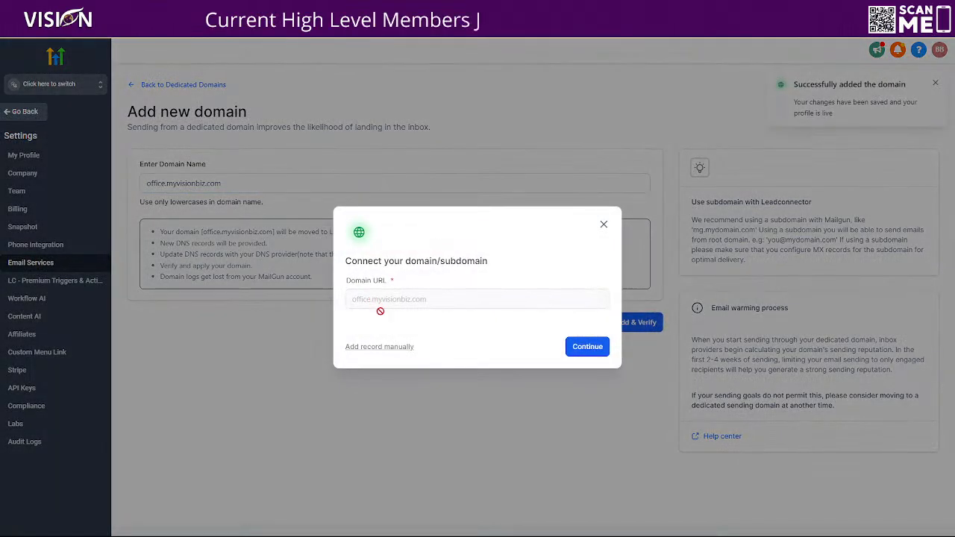
# Step: Connect office.myvisionbiz.com through Cloudflare and authorize the addition of its DNS records
pyautogui.click(584, 349)
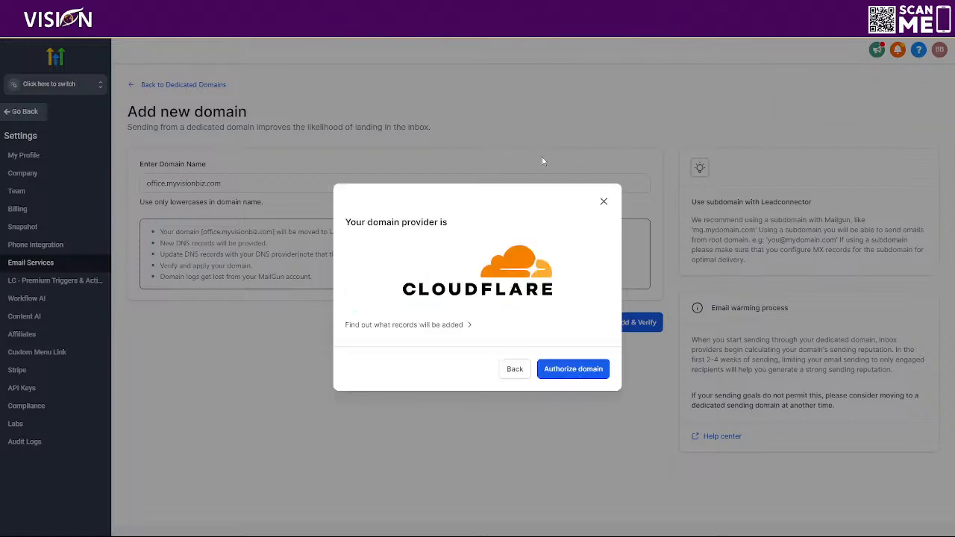
pyautogui.click(569, 370)
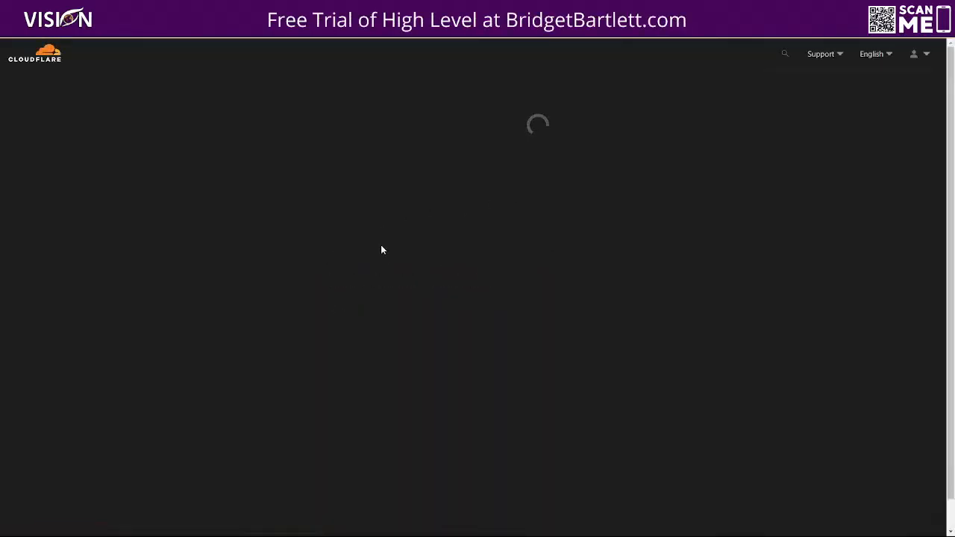
pyautogui.click(346, 511)
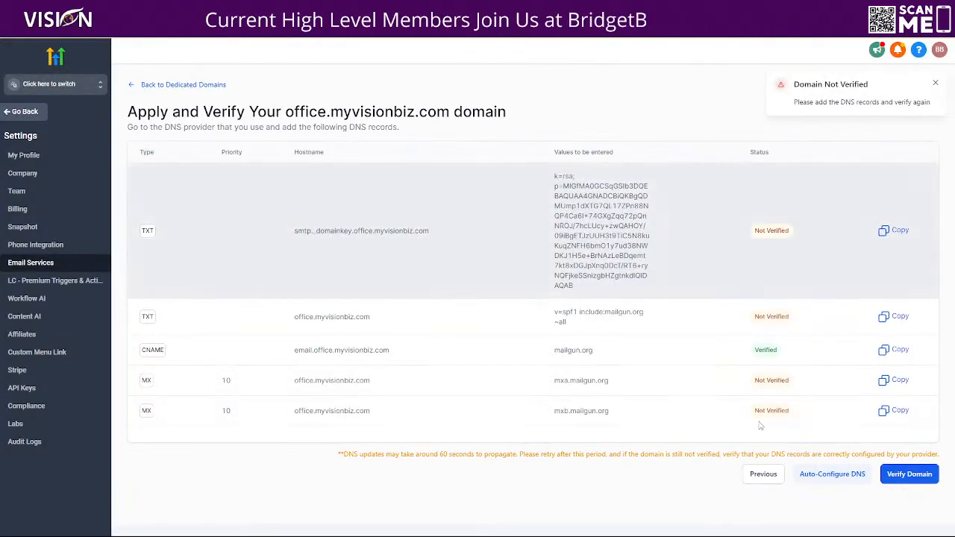
# Step: Run the verification of the office.myvisionbiz.com DNS records, repeating the check after refreshing the page
pyautogui.click(905, 479)
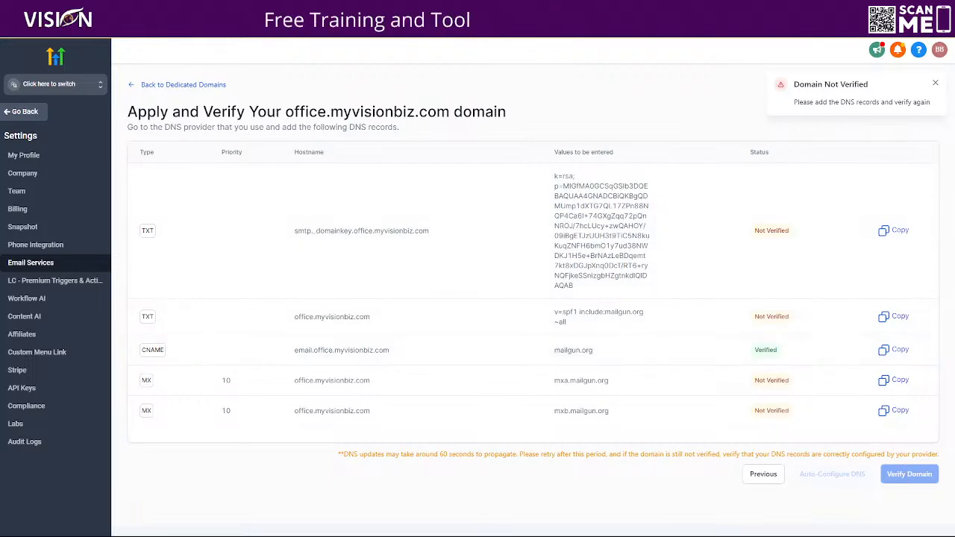
pyautogui.press('F5')
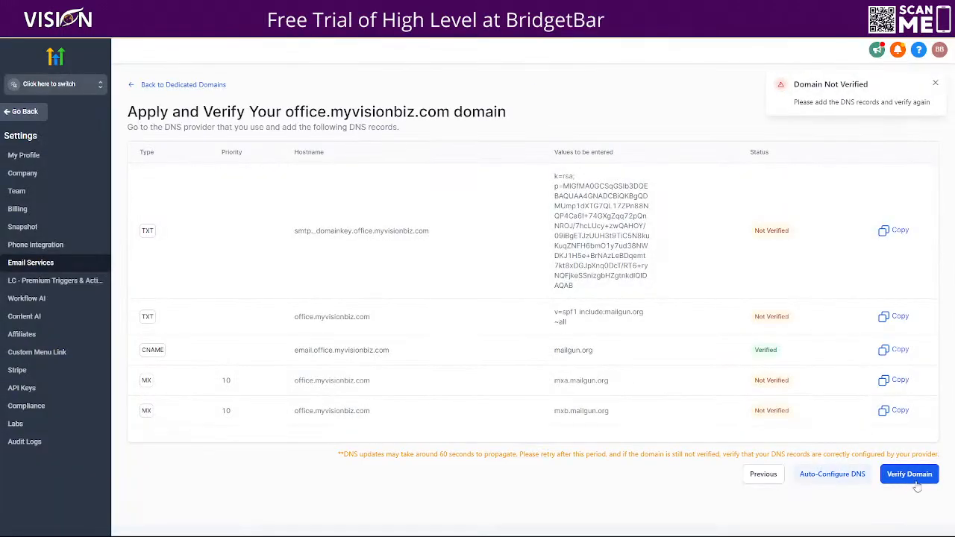
pyautogui.click(906, 475)
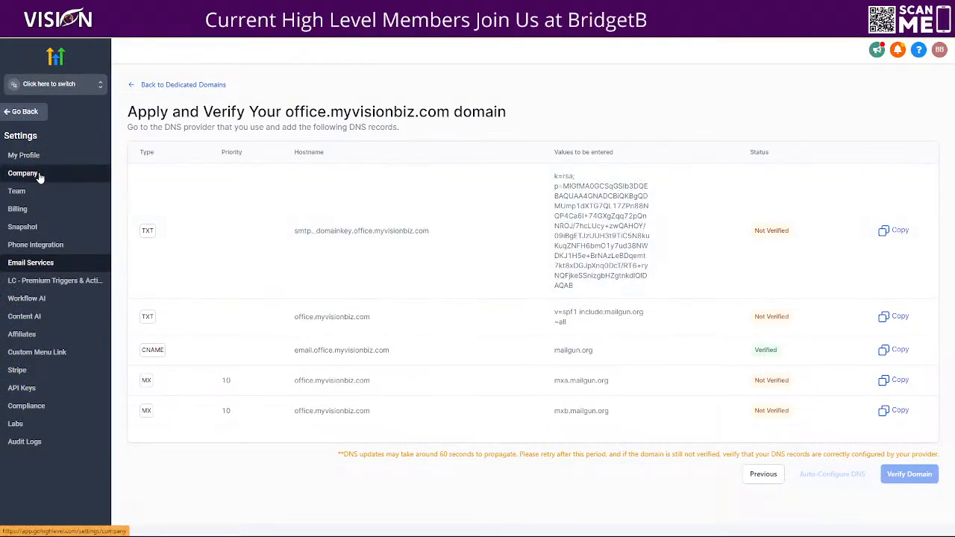
# Step: In the company settings, set the company website to myvisionbiz.com and the whitelabel domain to app.myvisionbiz.com
pyautogui.click(39, 179)
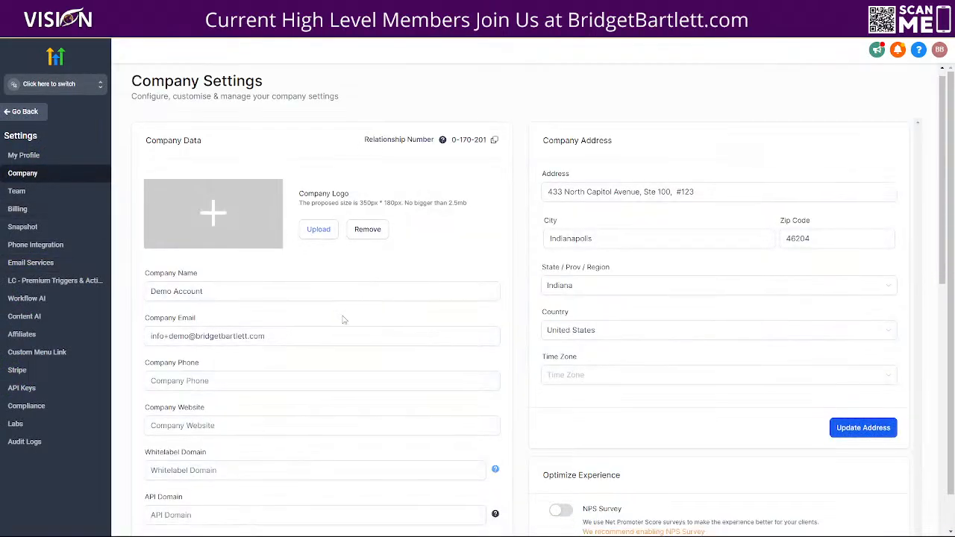
pyautogui.scroll(-3, 150, 236)
pyautogui.click(173, 242)
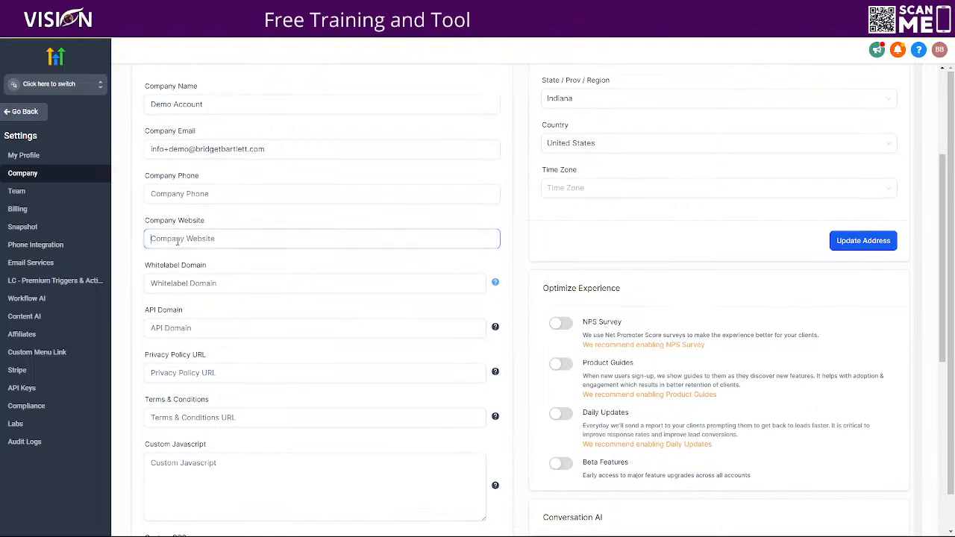
pyautogui.write('myvisionai.com')
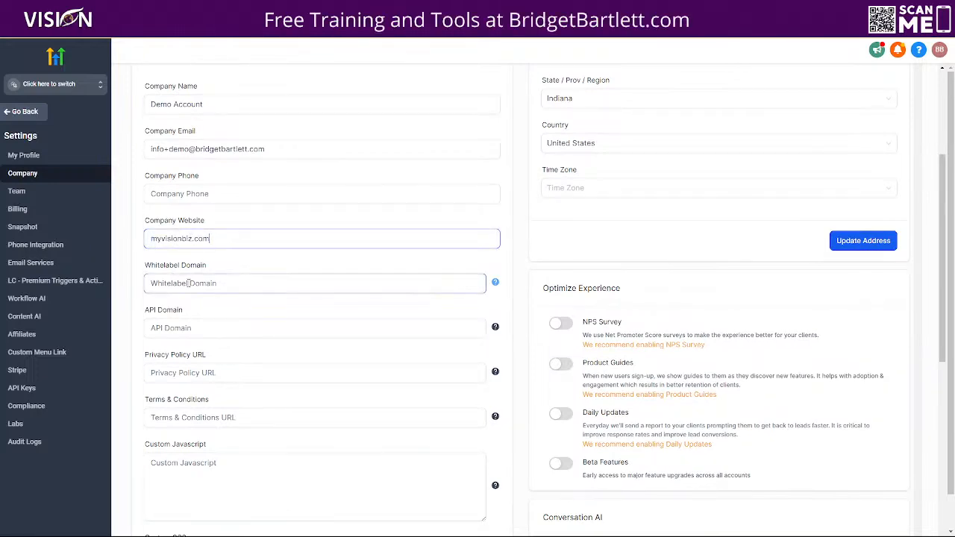
pyautogui.click(188, 283)
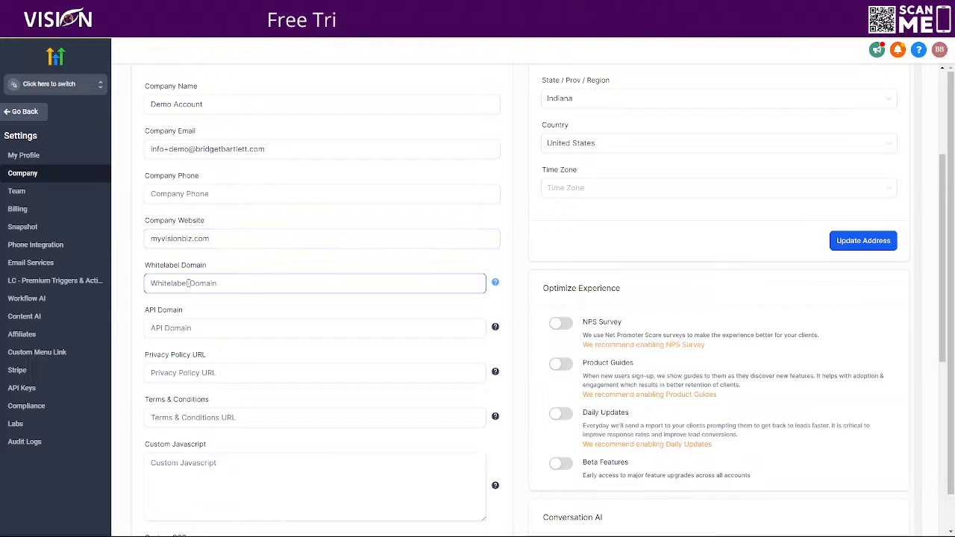
pyautogui.write('app.myvisionbiz.com')
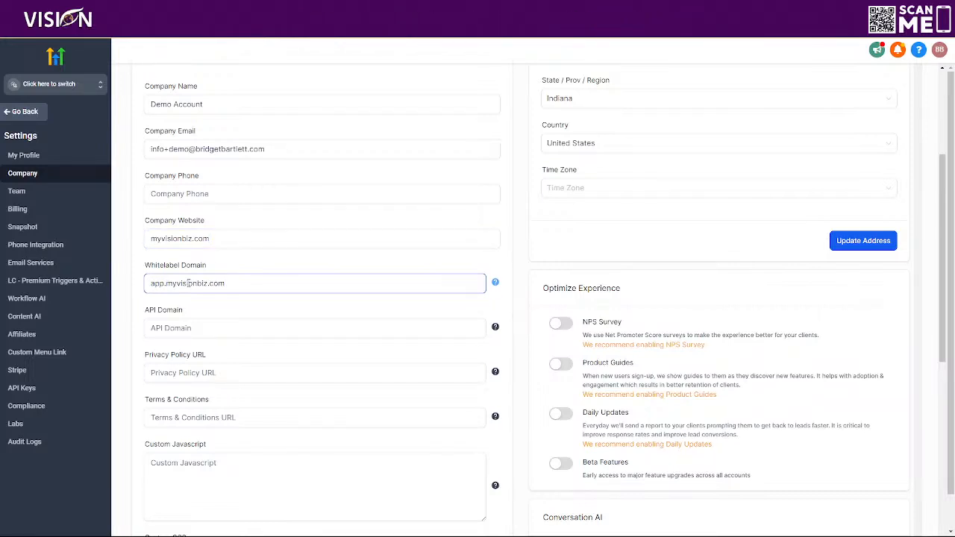
# Step: Set the API domain to link.myvisionbiz.com and save the company data
pyautogui.click(182, 328)
pyautogui.write('link.myvisionbiz.com')
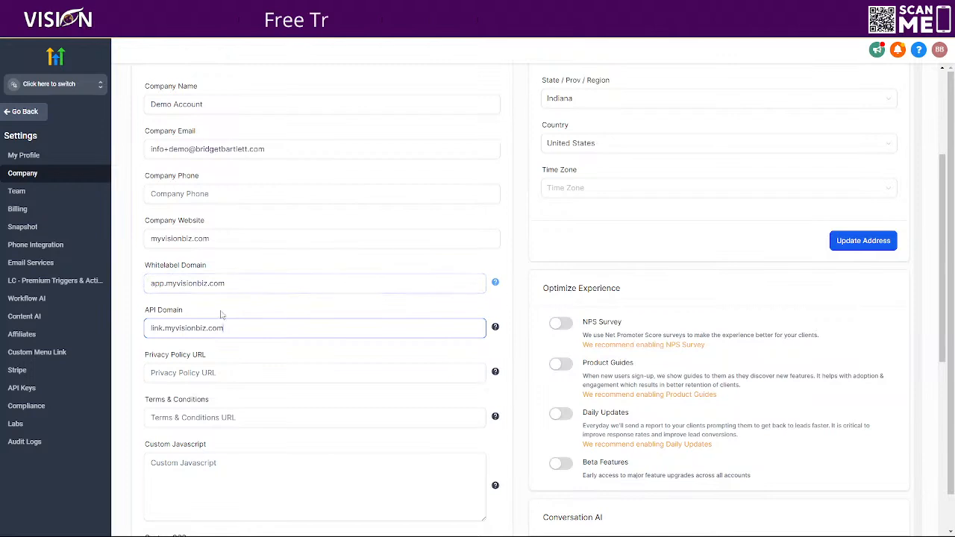
pyautogui.scroll(-3, 373, 403)
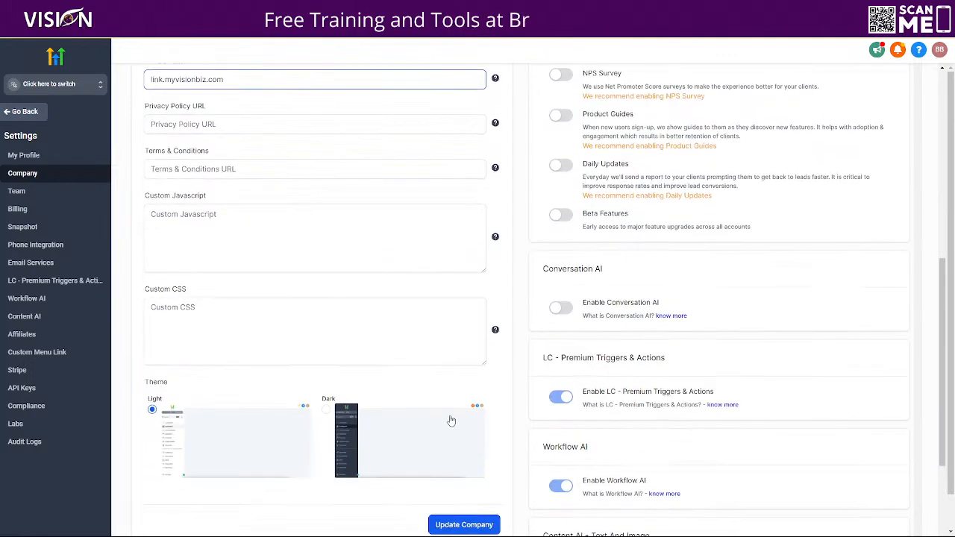
pyautogui.click(465, 526)
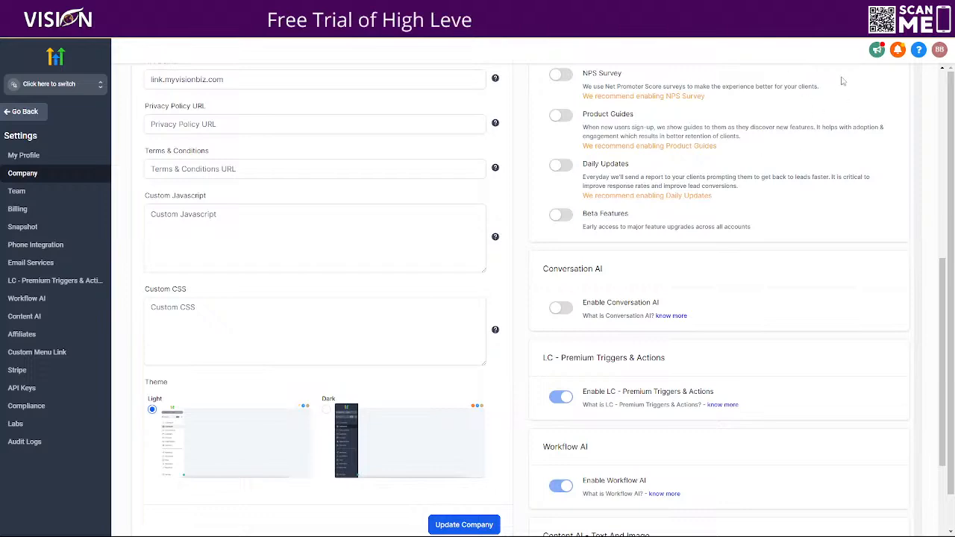
# Step: Reload the company settings and review the saved website, whitelabel and API domain entries
pyautogui.scroll(4, 689, 248)
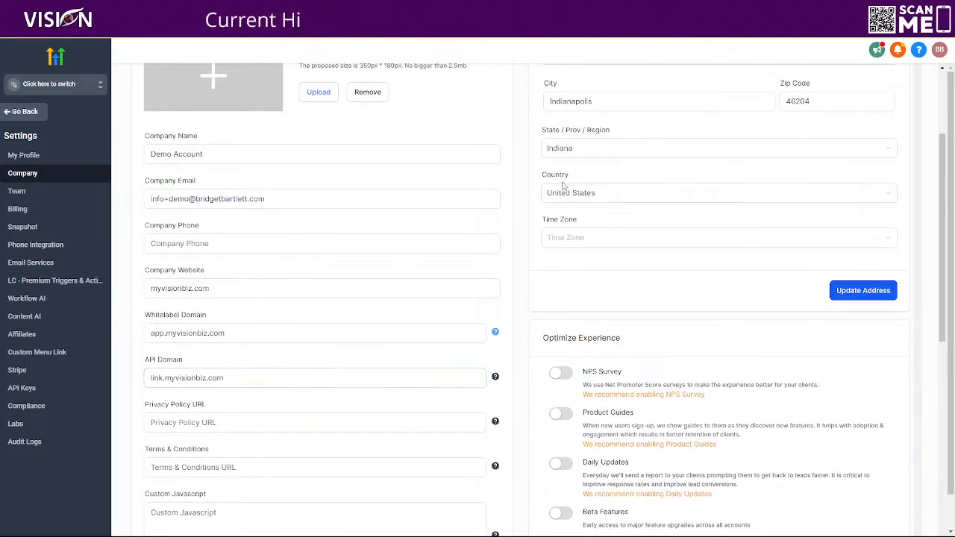
pyautogui.scroll(-2, 311, 247)
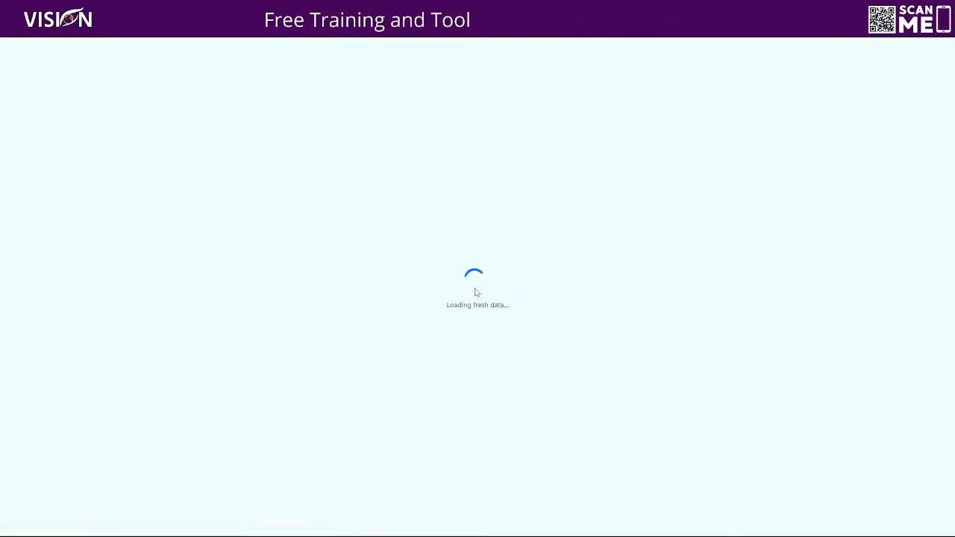
pyautogui.scroll(-2, 203, 343)
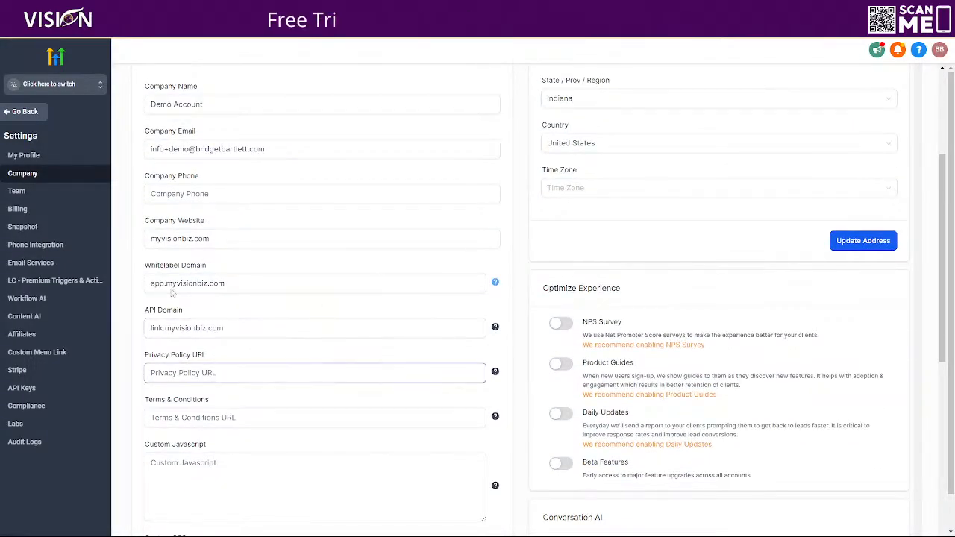
pyautogui.moveTo(232, 284); pyautogui.dragTo(127, 289)
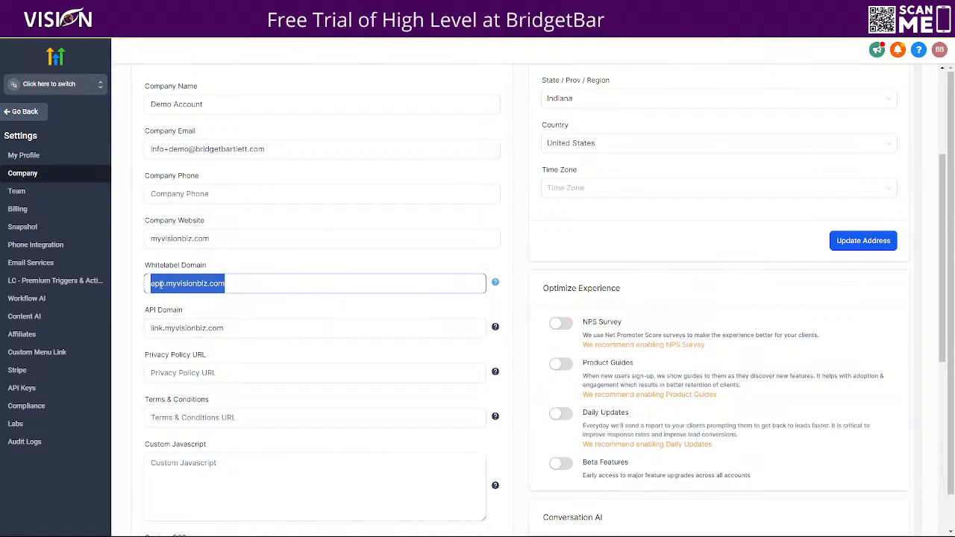
pyautogui.rightClick(161, 286)
pyautogui.click(201, 373)
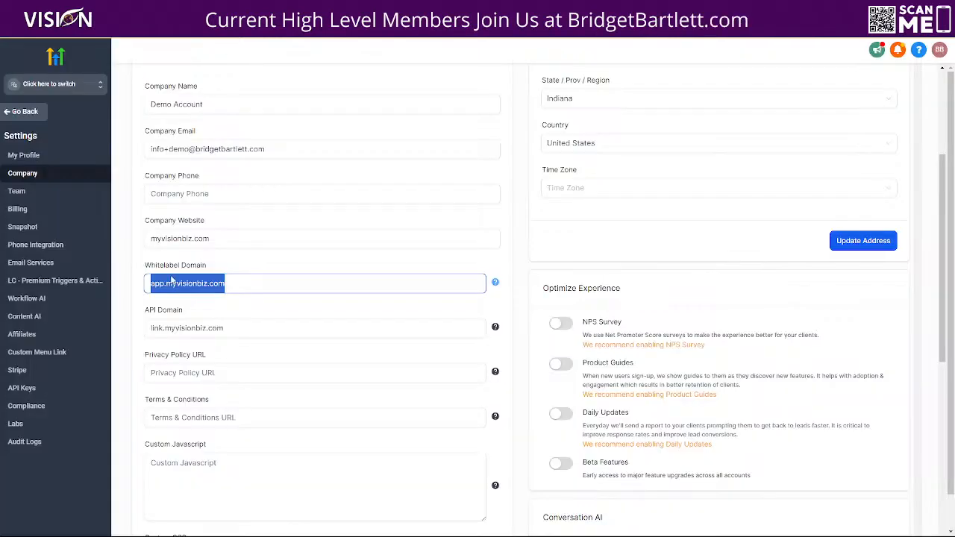
pyautogui.moveTo(223, 328); pyautogui.dragTo(127, 335)
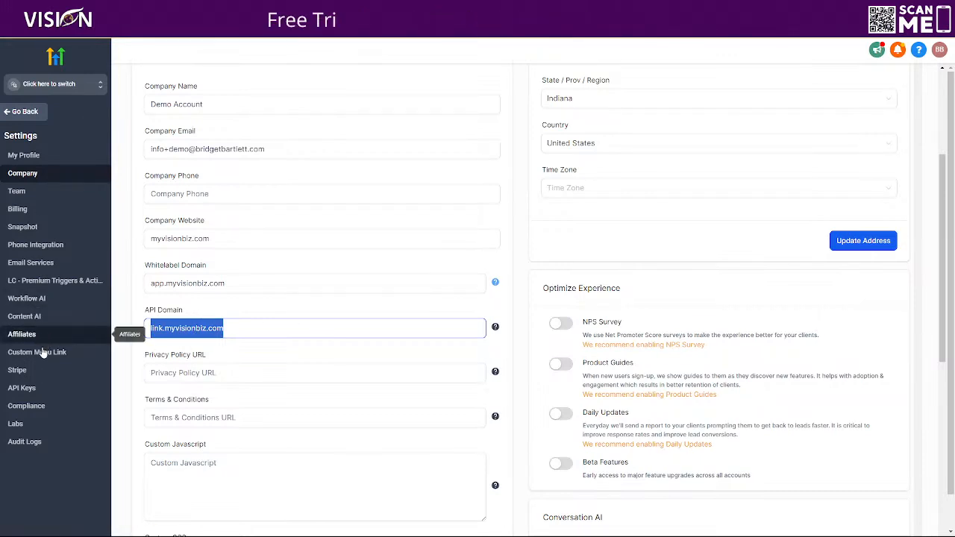
# Step: Reopen the office.myvisionbiz.com dedicated domain, verify its DNS records again and return to the dedicated domains list
pyautogui.click(21, 263)
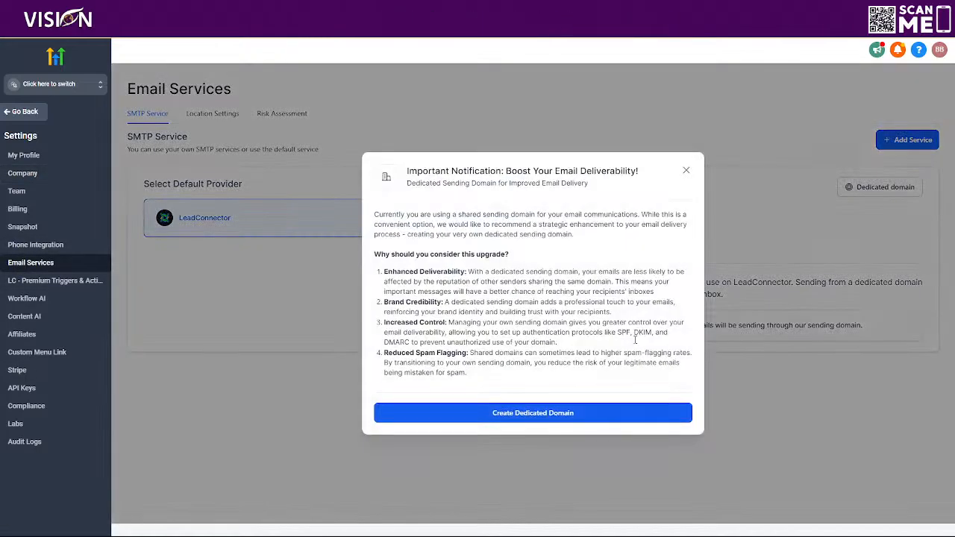
pyautogui.click(684, 173)
pyautogui.click(881, 189)
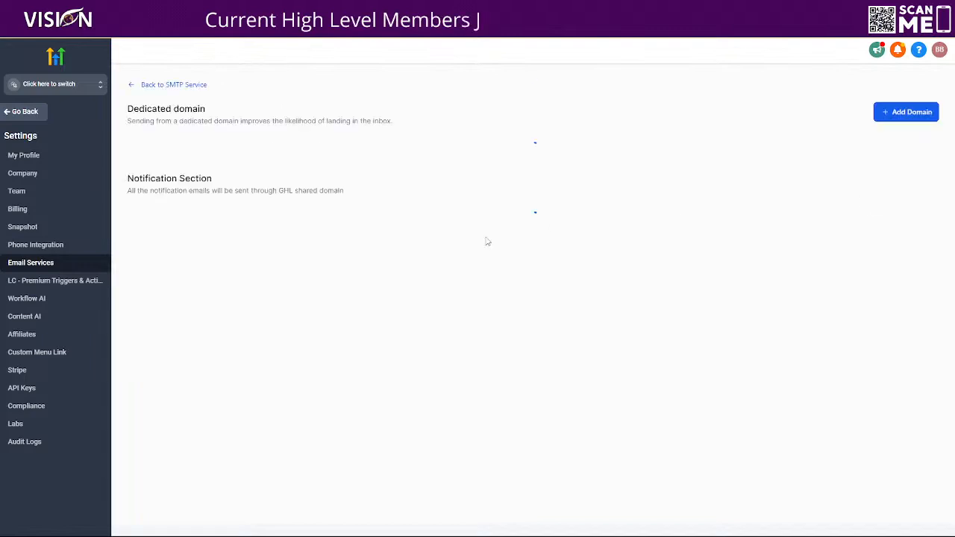
pyautogui.click(336, 267)
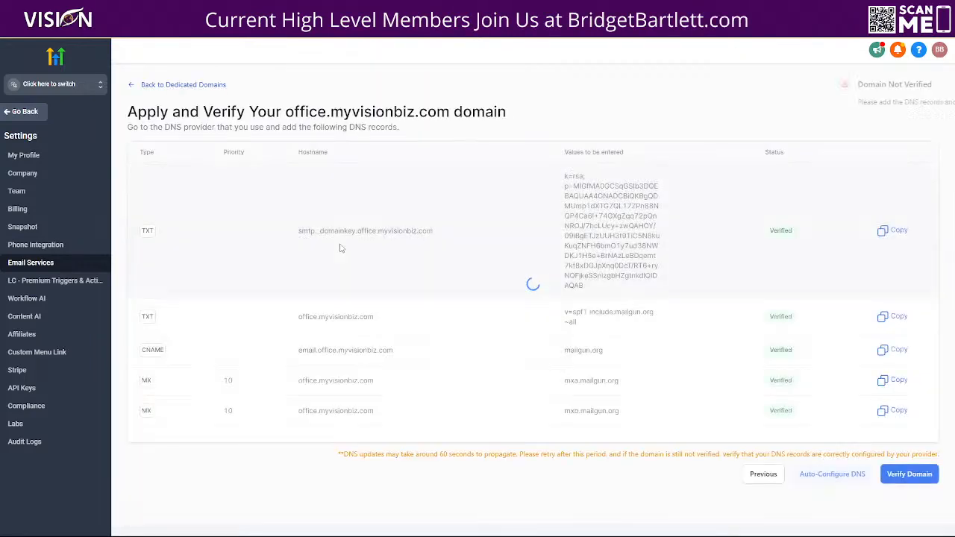
pyautogui.click(907, 475)
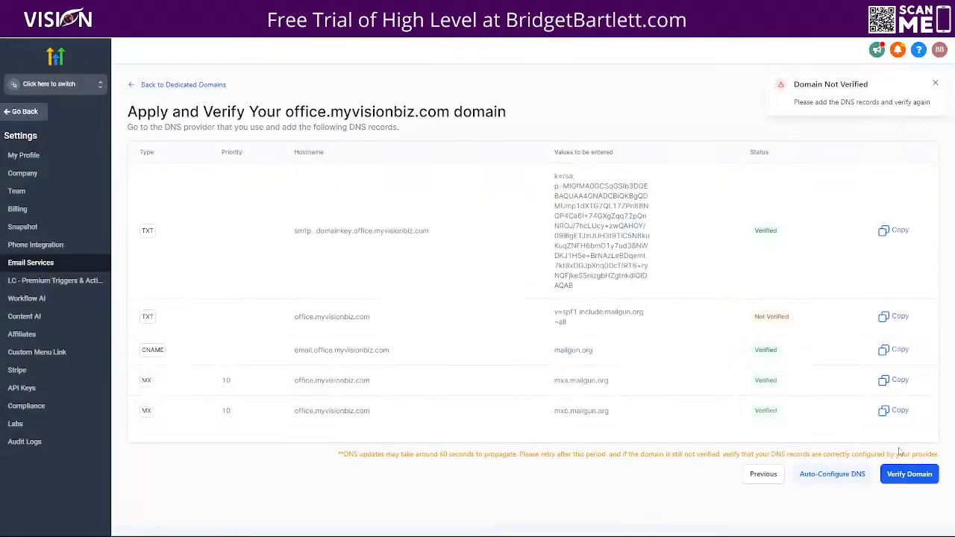
pyautogui.click(914, 477)
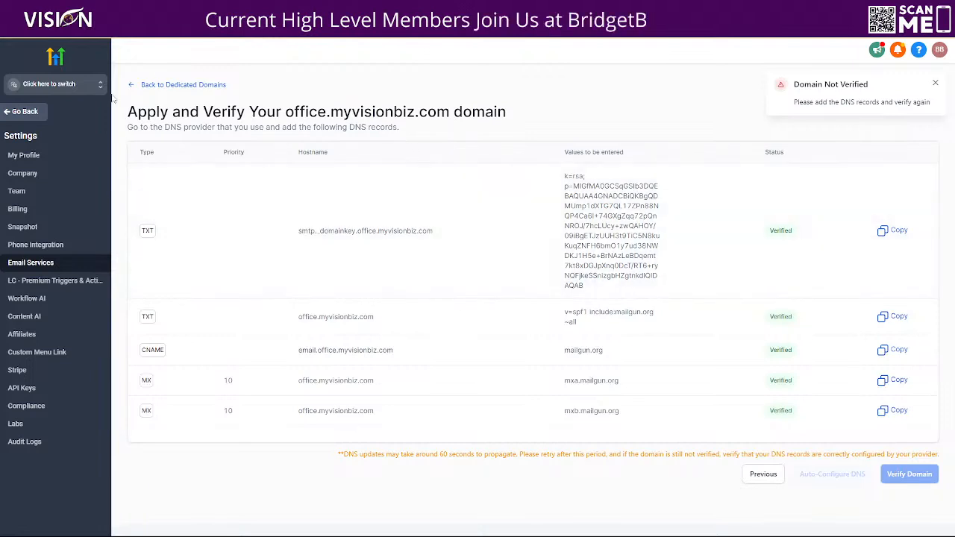
pyautogui.click(168, 85)
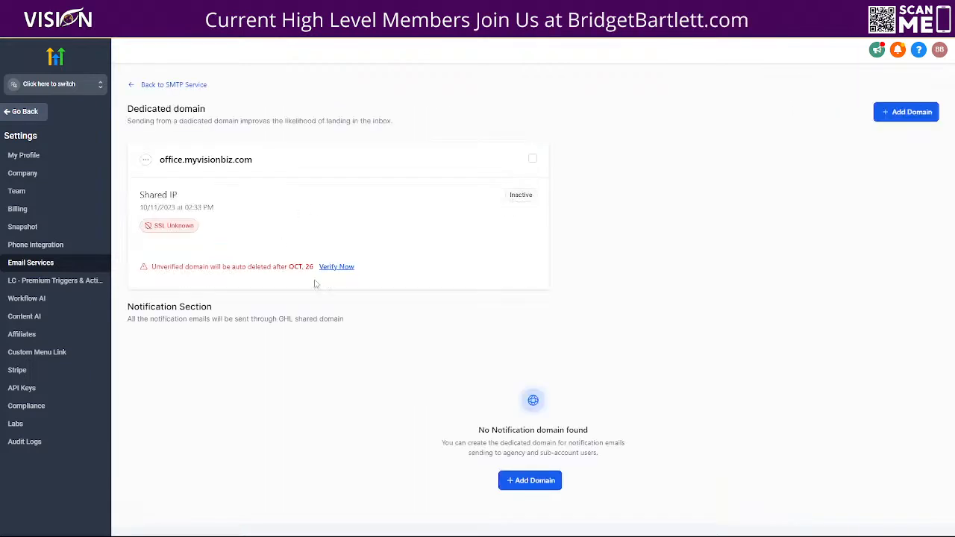
# Step: Repeat the DNS record verification of the office.myvisionbiz.com dedicated domain, reopening its verification page between attempts
pyautogui.click(399, 267)
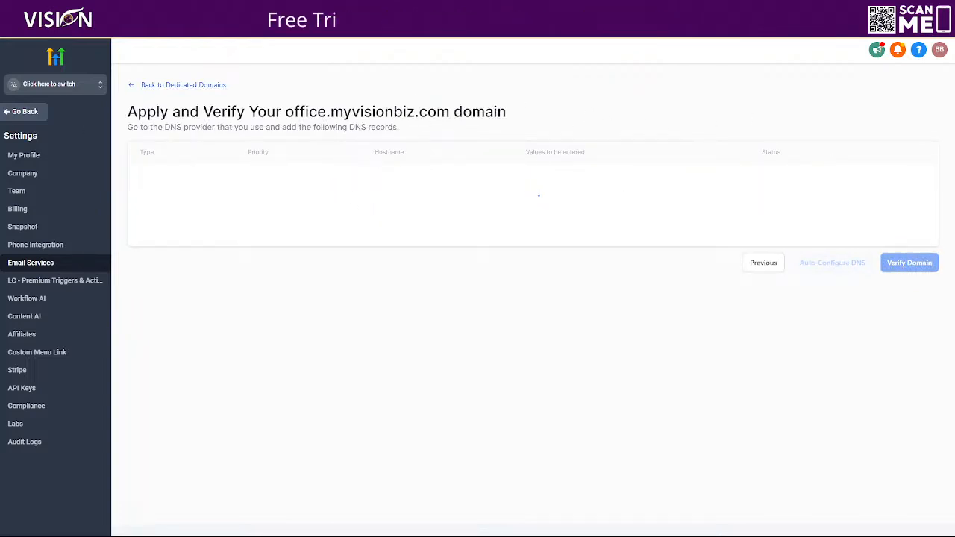
pyautogui.click(912, 459)
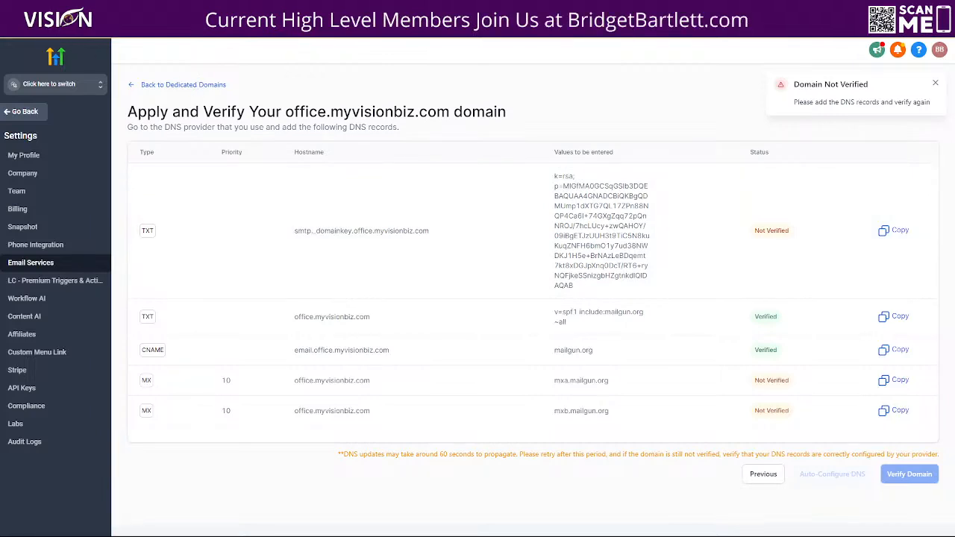
pyautogui.press('F5')
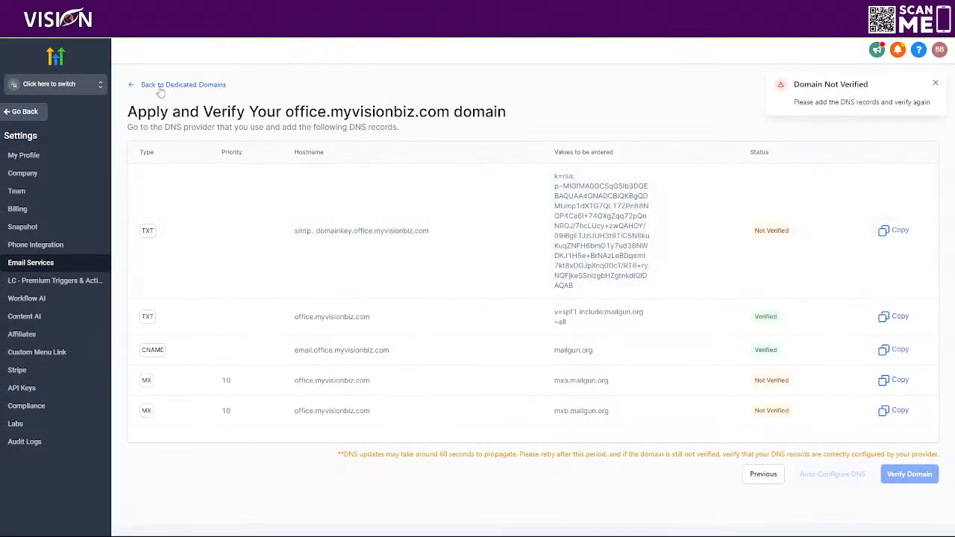
pyautogui.click(159, 85)
pyautogui.click(394, 267)
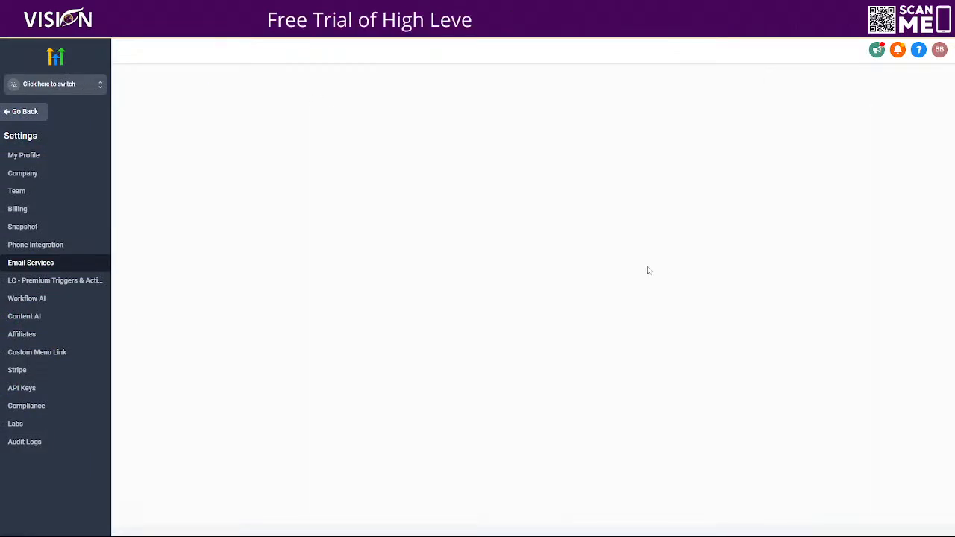
pyautogui.click(911, 475)
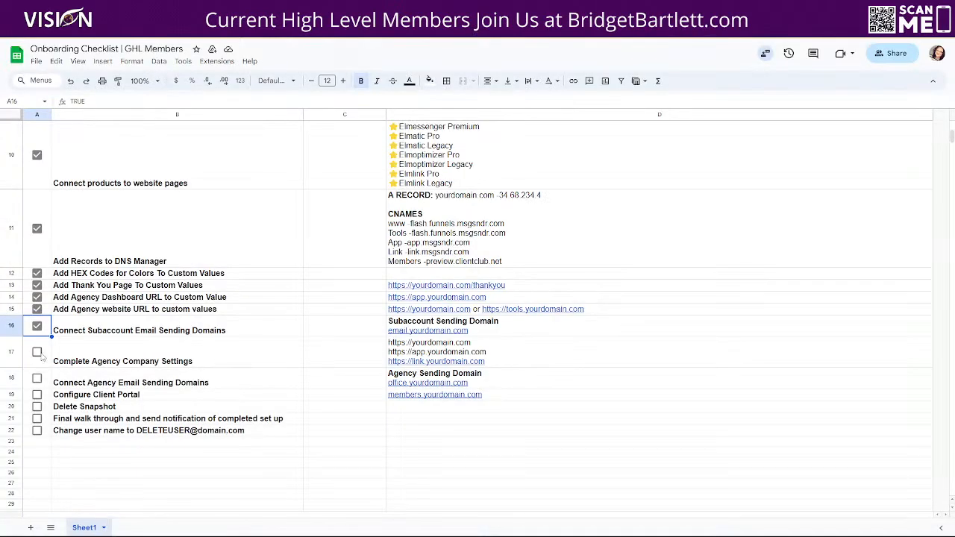
# Step: Switch to the onboarding checklist in Google Sheets and mark Complete Agency Company Settings and Connect Agency Email Sending Domains as done
pyautogui.click(38, 353)
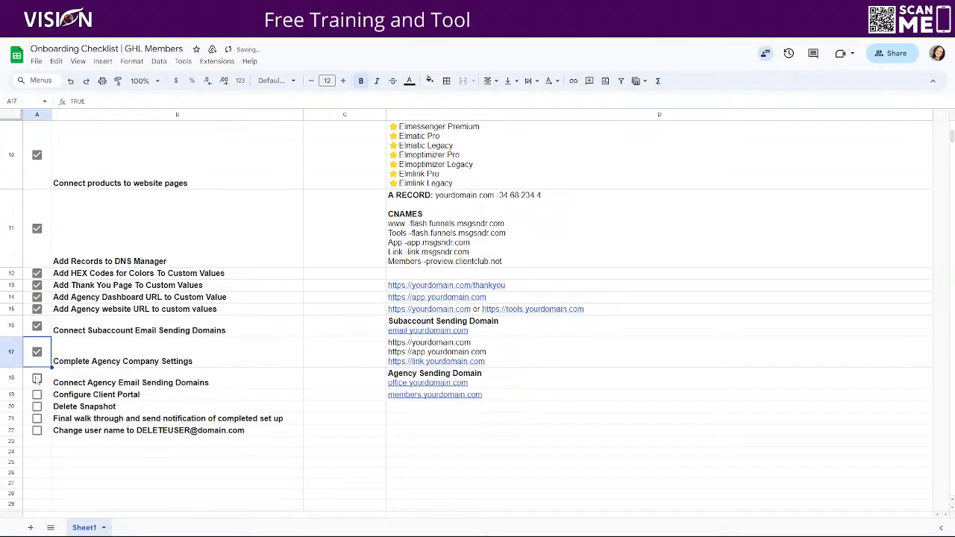
pyautogui.click(37, 380)
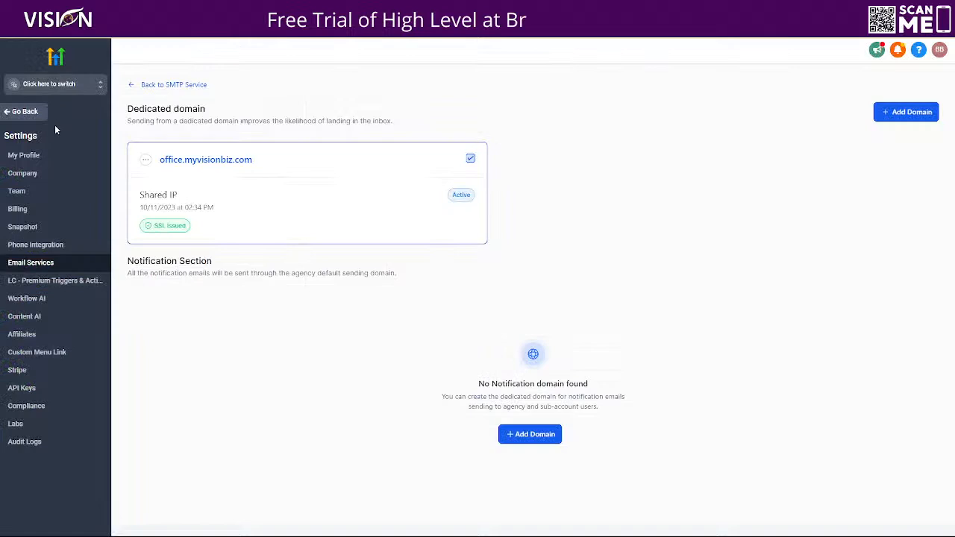
# Step: Switch to the Demo Subaccount in HighLevel and start adding a custom domain in the client portal's domain setup
pyautogui.click(36, 88)
pyautogui.click(444, 145)
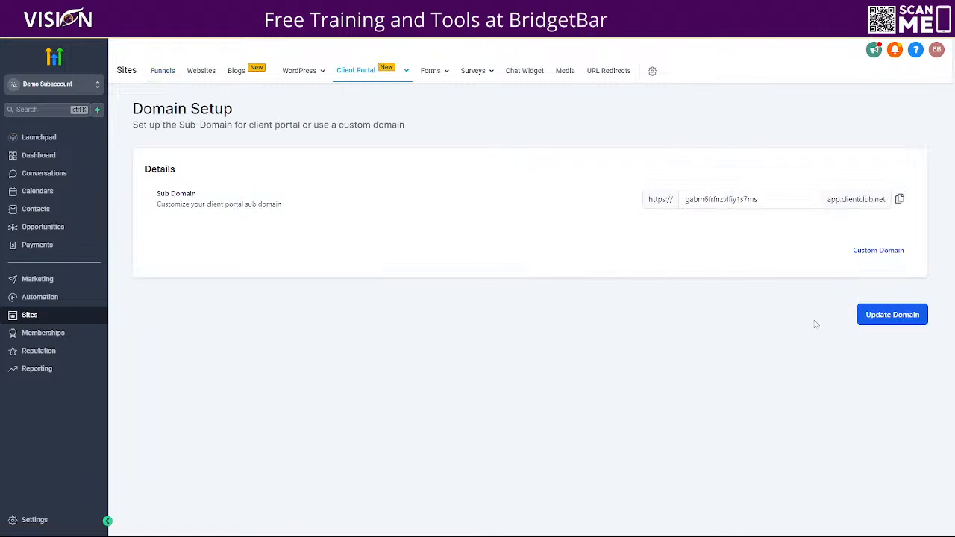
pyautogui.click(879, 252)
# Step: Enter members.myvisionbiz.com as the client portal's custom domain
pyautogui.click(689, 345)
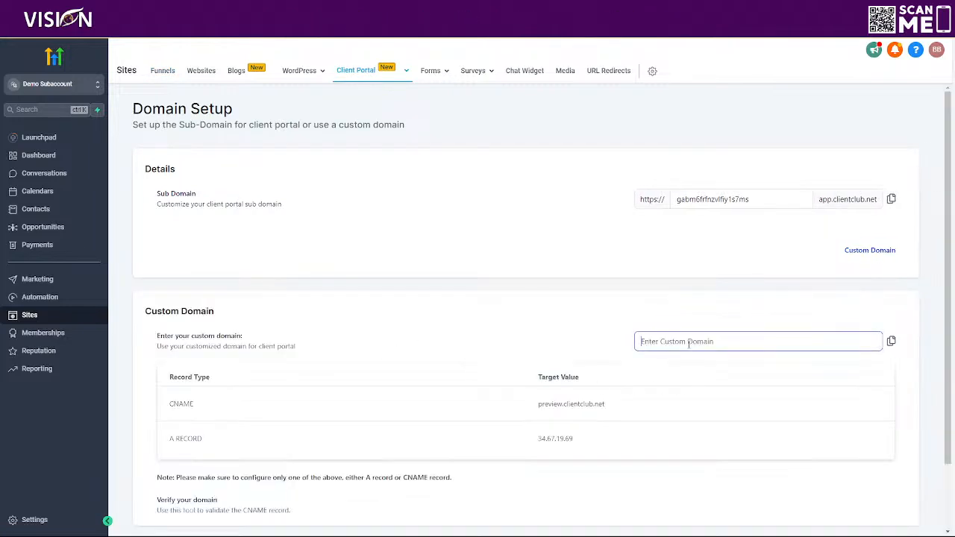
pyautogui.write('m3ember')
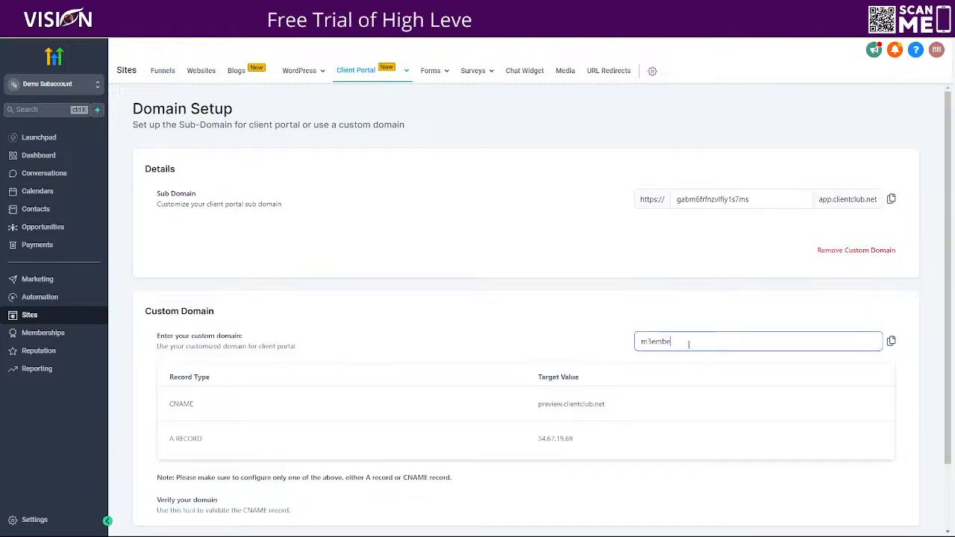
pyautogui.press('BackSpace')
pyautogui.press('BackSpace')
pyautogui.press('BackSpace')
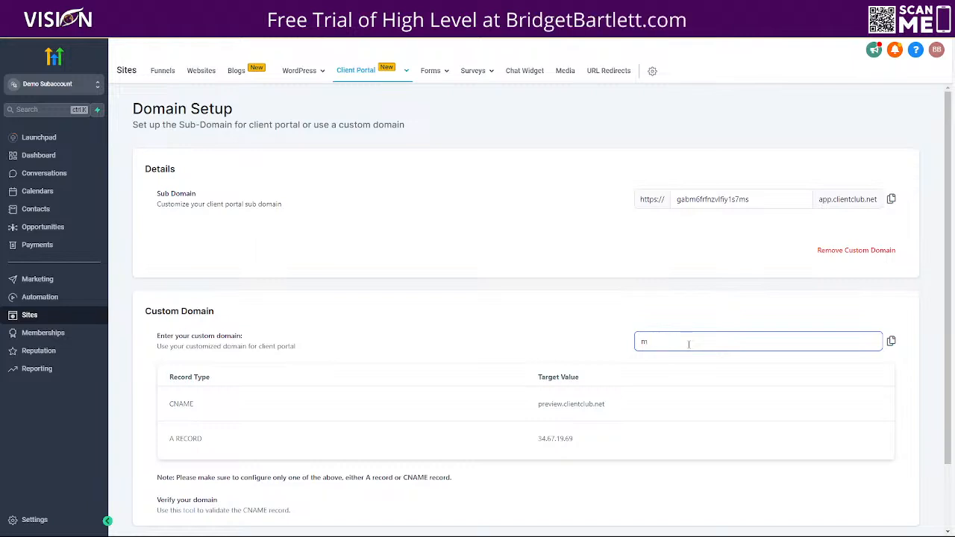
pyautogui.write('embers.myv')
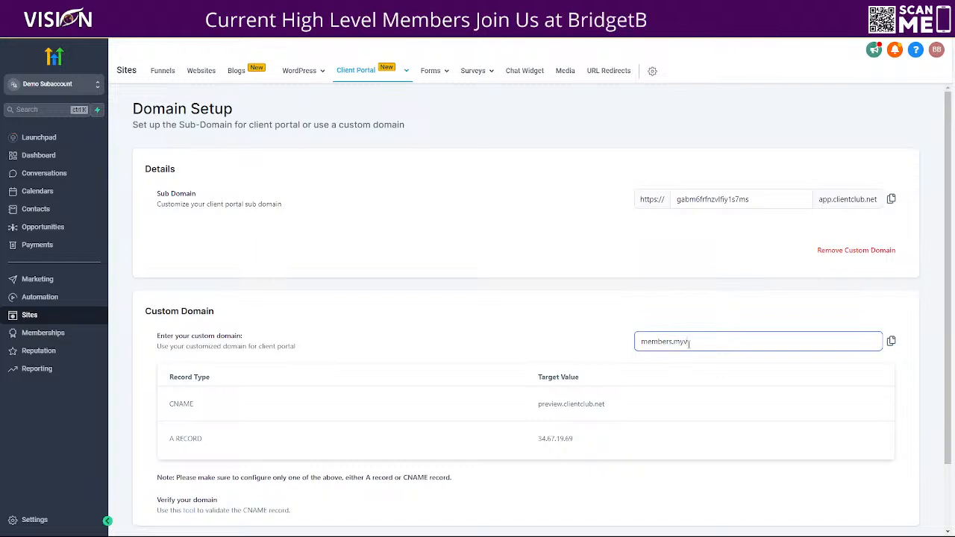
pyautogui.write('isionbiz')
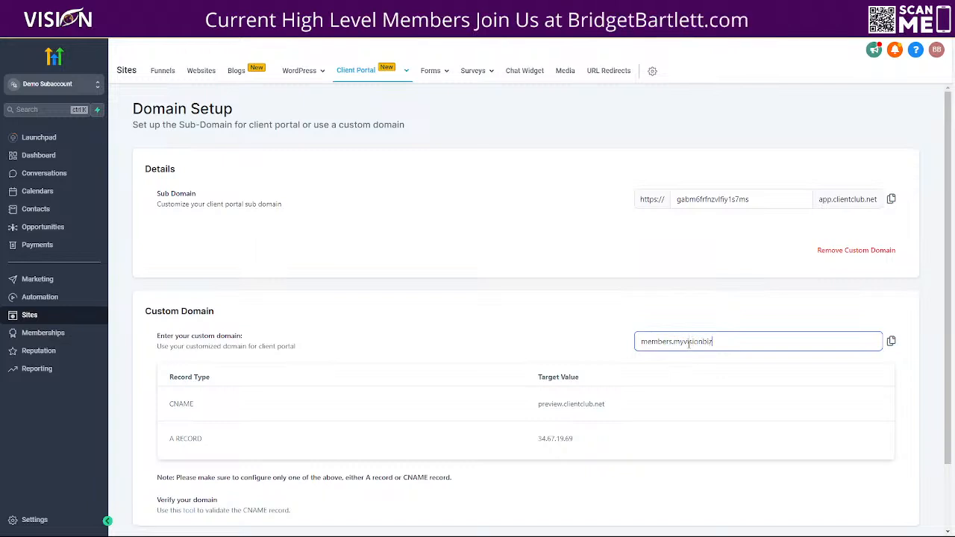
pyautogui.write('.com')
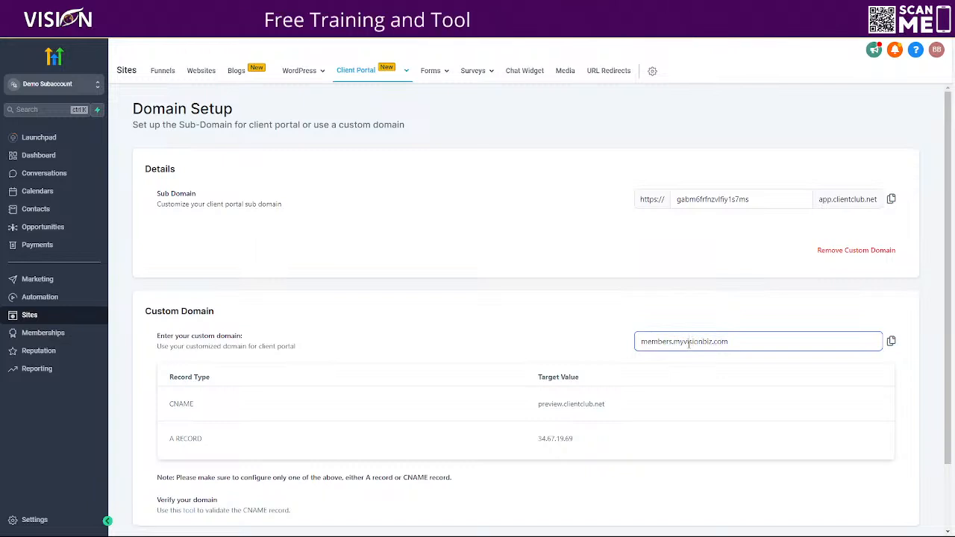
pyautogui.scroll(-2, 821, 463)
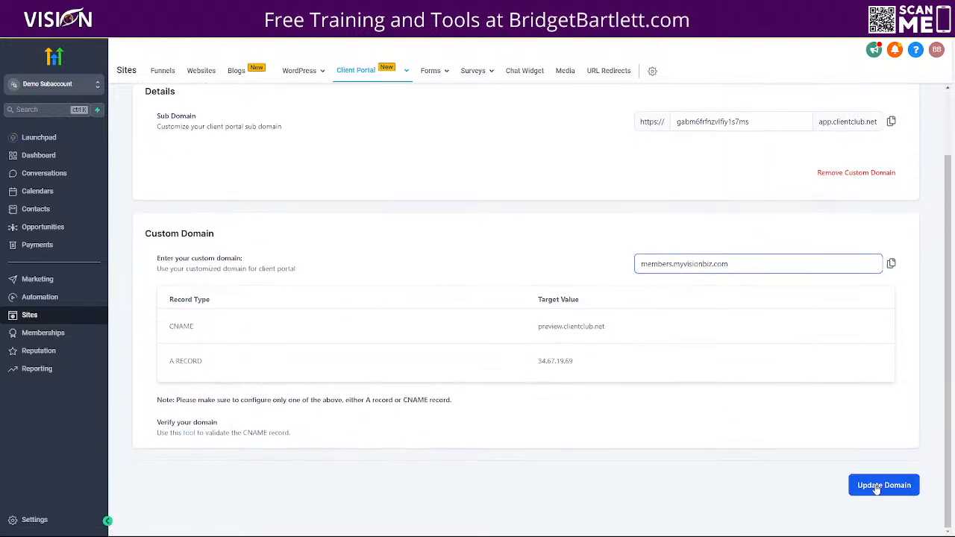
# Step: Update the client portal domain and mark Configure Client Portal as done in the Google Sheets onboarding checklist
pyautogui.moveTo(728, 264); pyautogui.dragTo(610, 269)
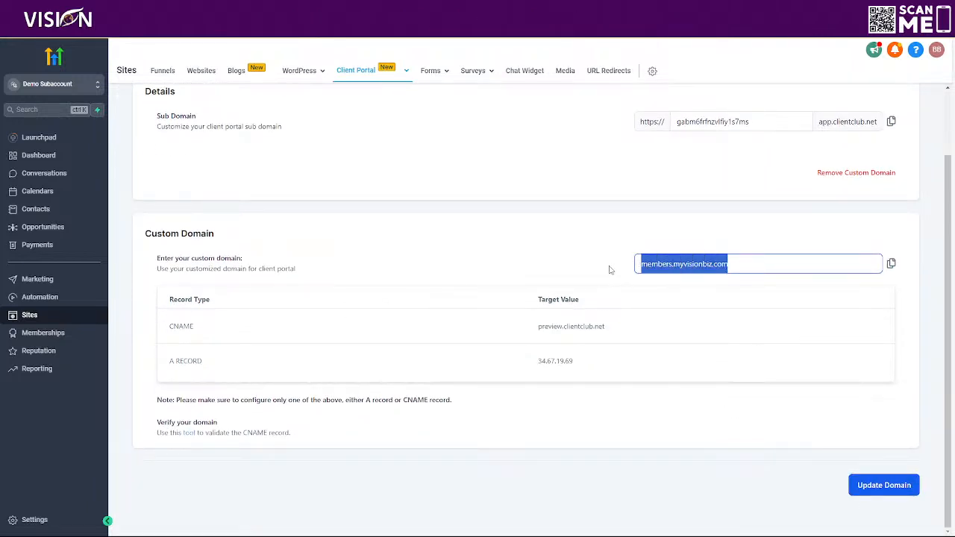
pyautogui.click(885, 485)
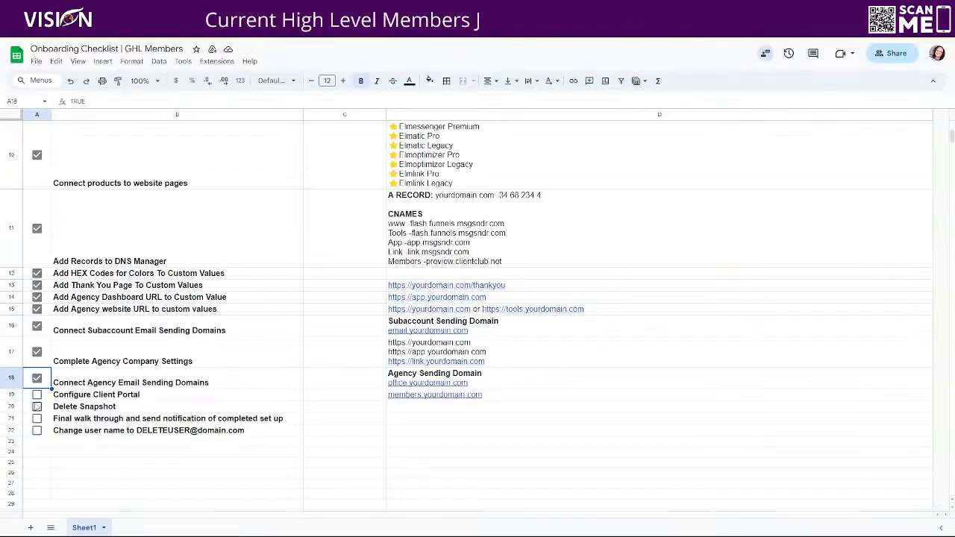
pyautogui.click(37, 395)
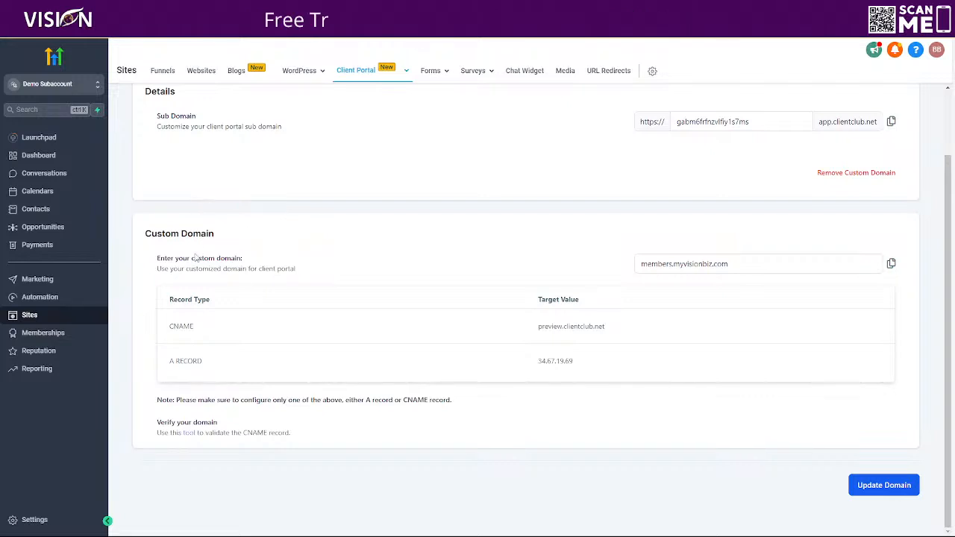
# Step: Return to HighLevel, switch from the Demo Subaccount to the agency view, open the agency settings and go back to the main agency navigation
pyautogui.click(68, 82)
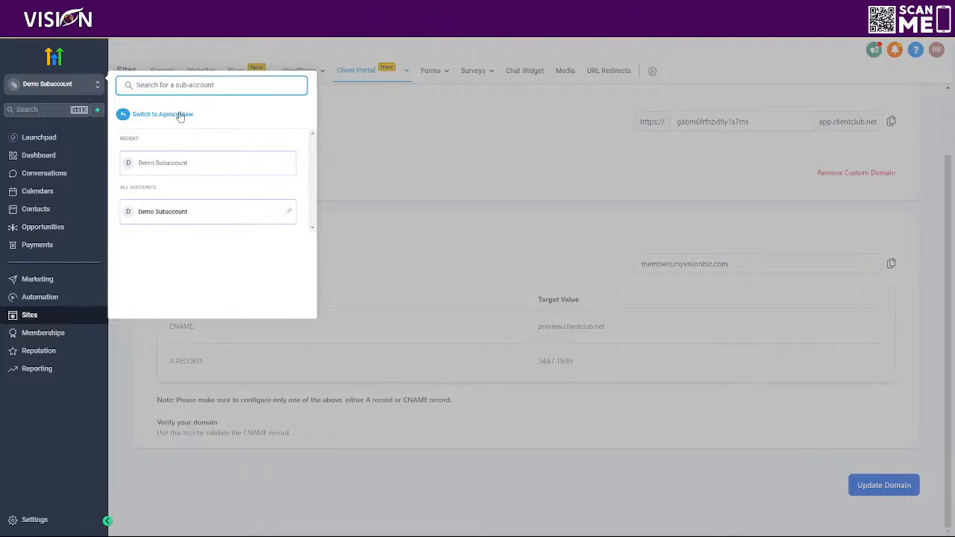
pyautogui.click(180, 115)
pyautogui.click(37, 521)
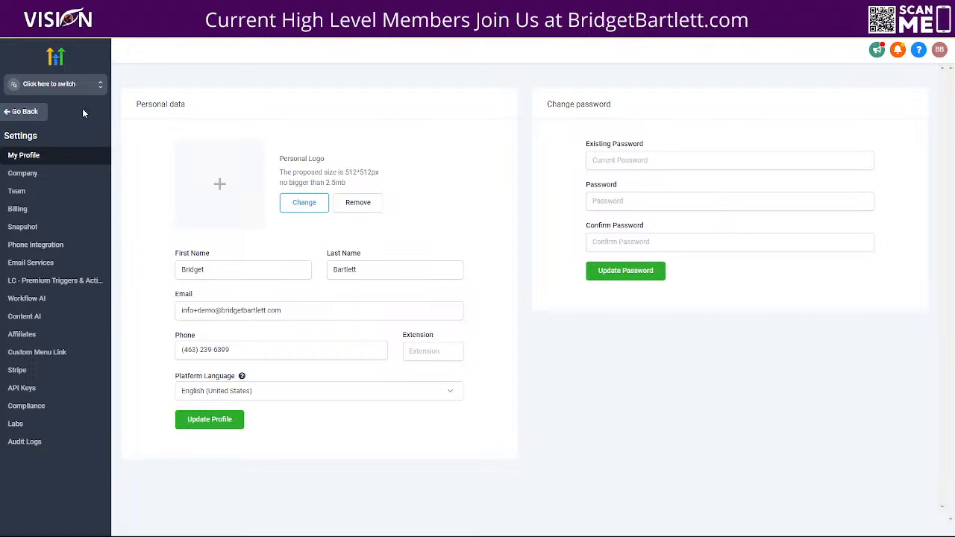
pyautogui.click(13, 112)
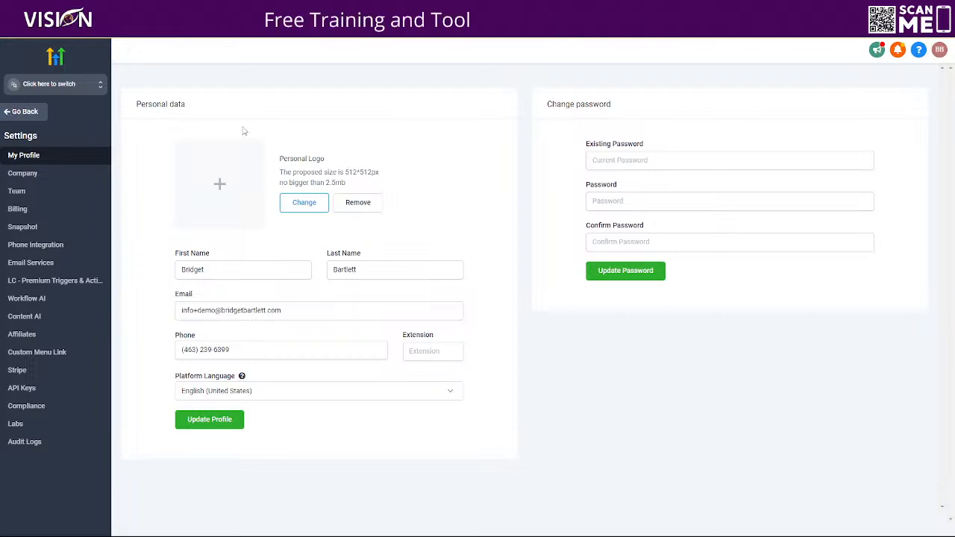